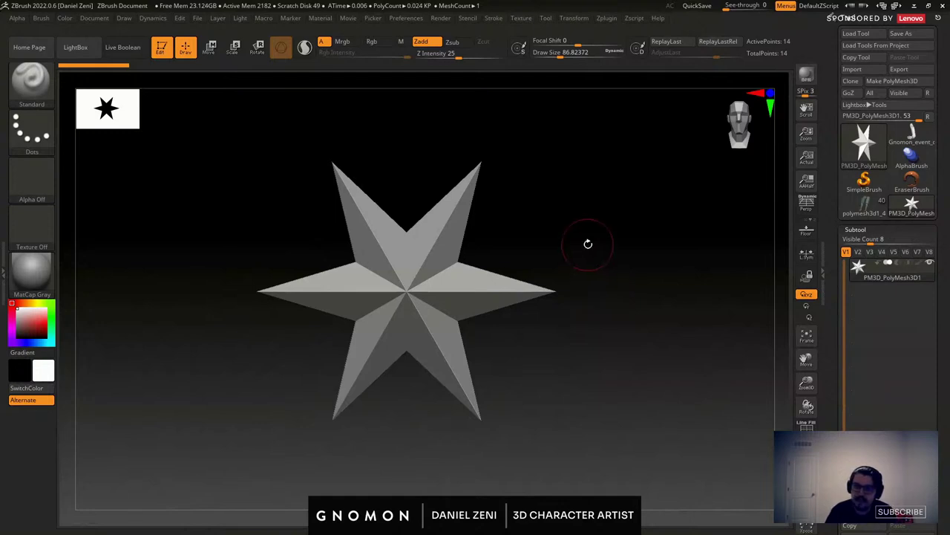
Initialize the star PolyMesh3D as a QCube.
scroll(937, 313, down, 10)
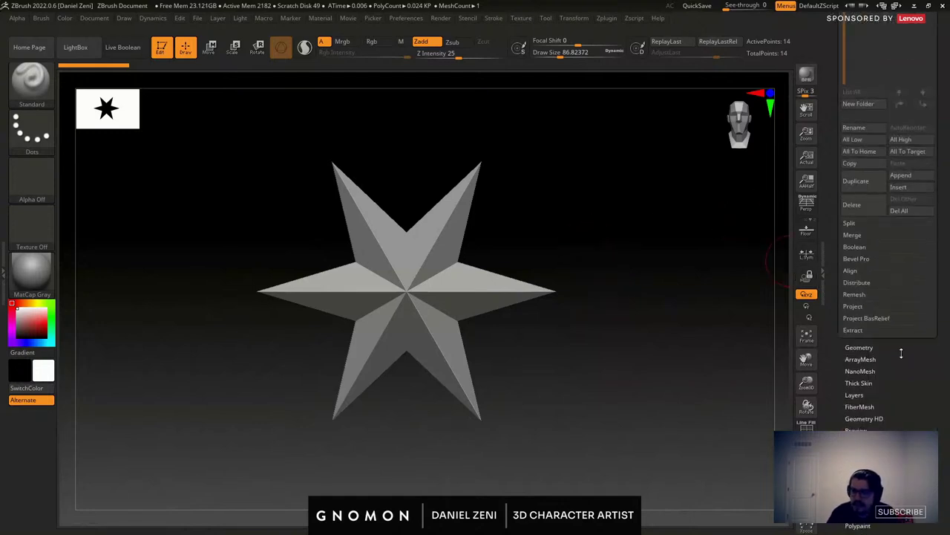
scroll(903, 401, down, 3)
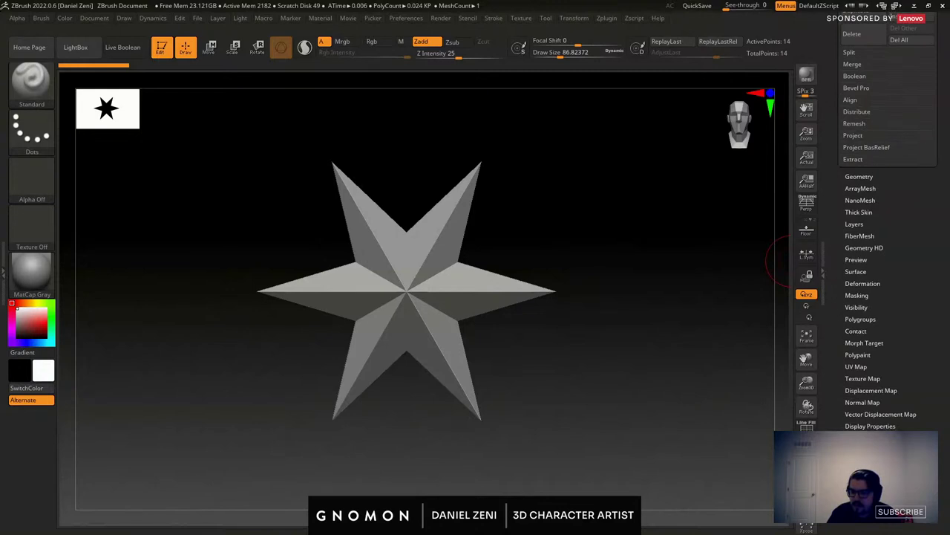
scroll(891, 334, down, 10)
click(856, 294)
click(852, 305)
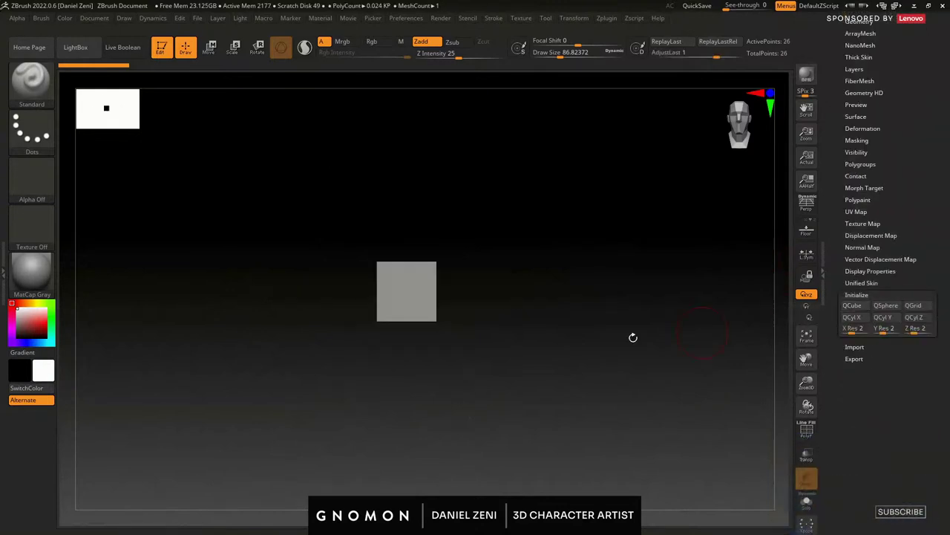
Display the polyframe on the cube so its polygons and polygroups can be viewed from an angle.
drag(632, 337, 485, 342)
click(806, 430)
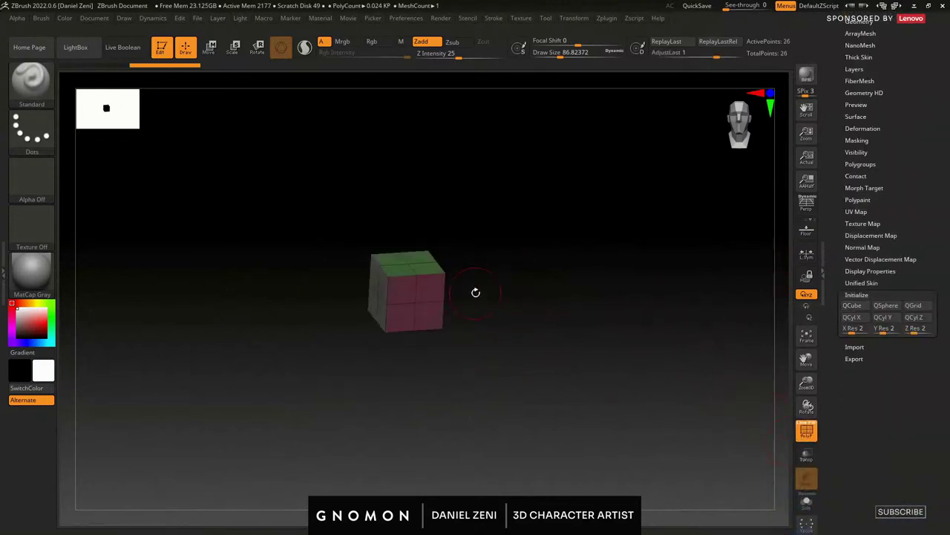
ctrl+right_drag(420, 278, 460, 321)
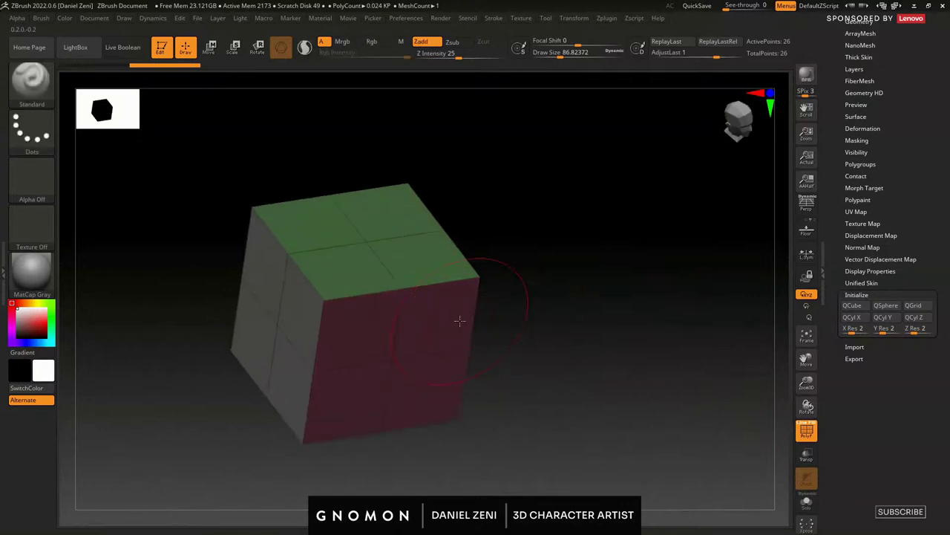
drag(460, 320, 522, 369)
drag(534, 299, 497, 278)
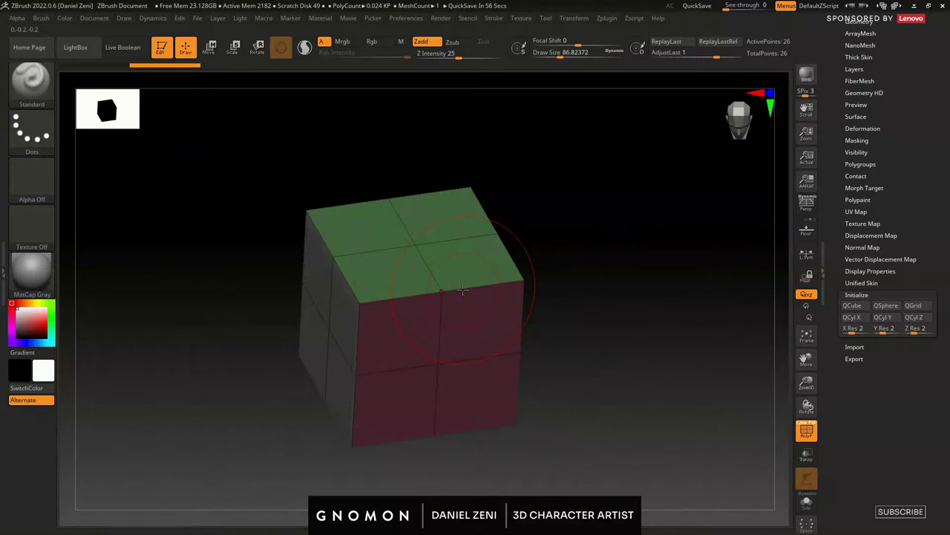
click(808, 436)
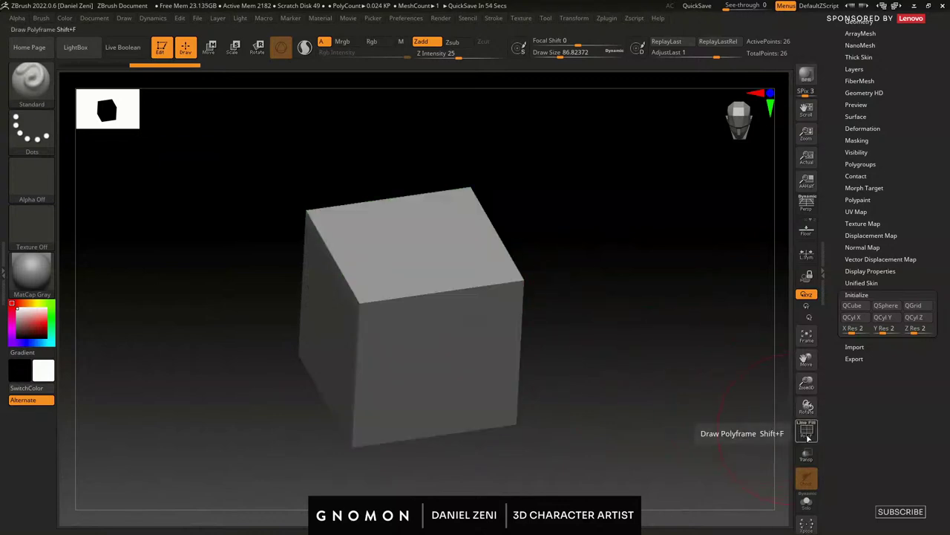
click(808, 436)
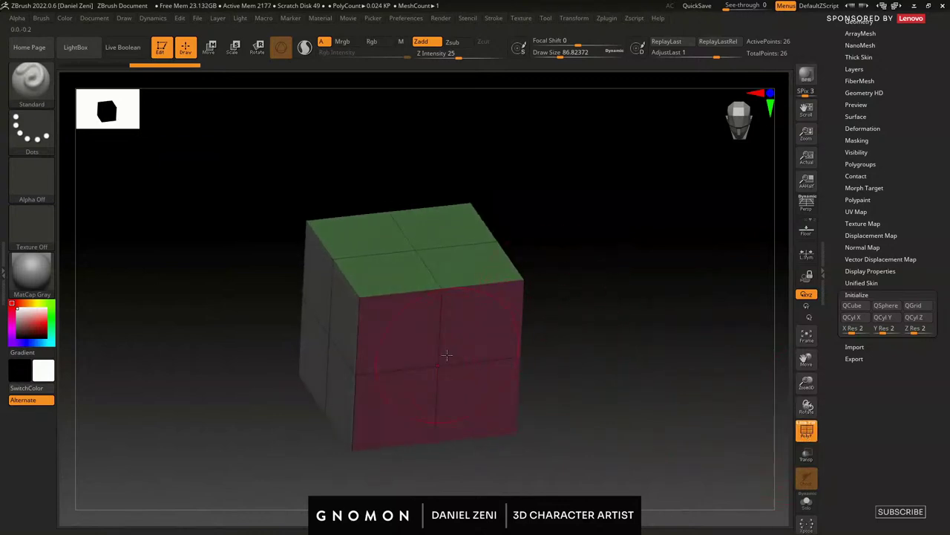
right_drag(381, 303, 419, 313)
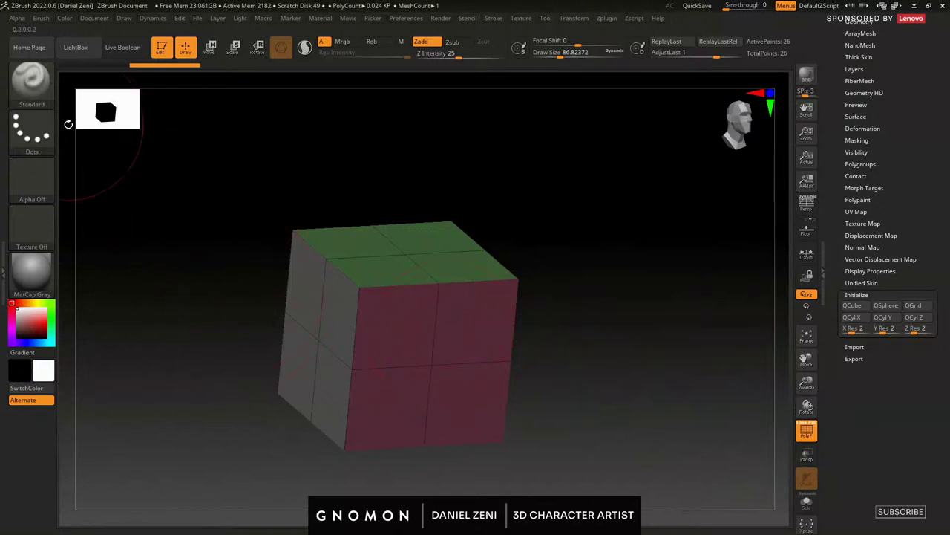
Switch the sculpting brush to ZModeler.
click(31, 78)
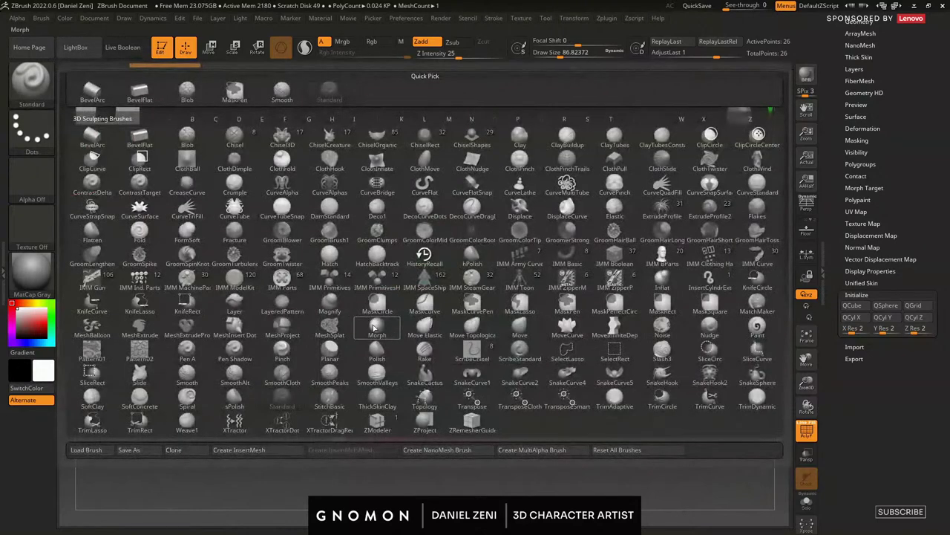
click(377, 420)
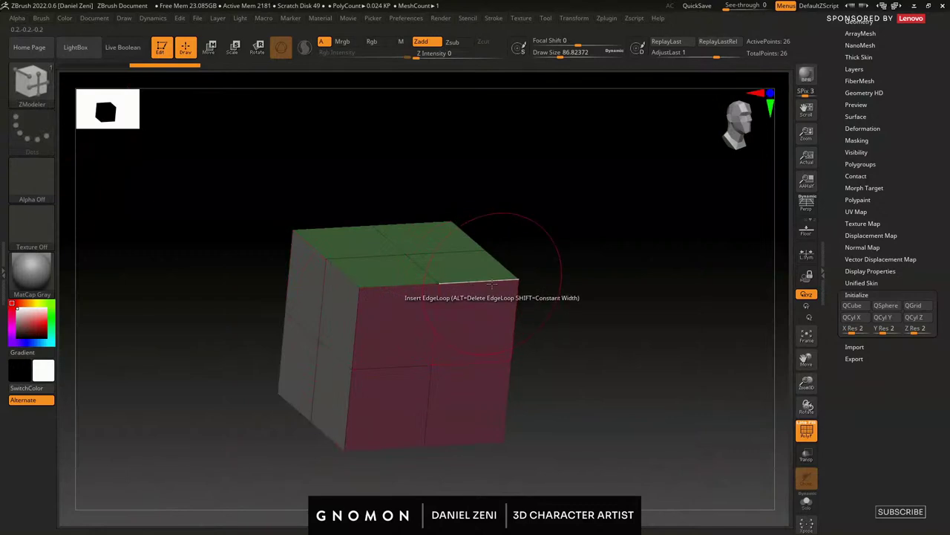
key(b)
key(z)
key(m)
Set the ZModeler polygon action to Delete for the cube's faces.
ctrl+right_drag(373, 281, 405, 297)
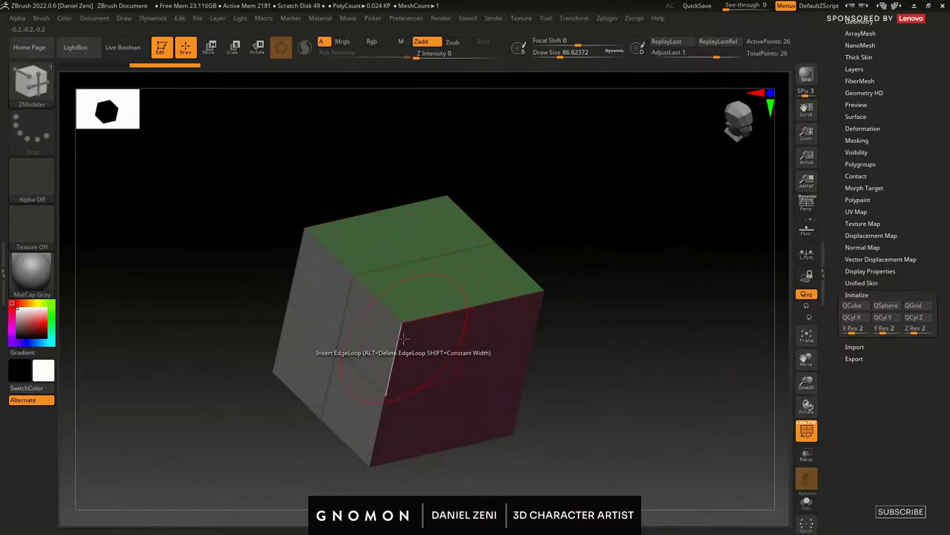
ctrl+right_drag(410, 303, 424, 316)
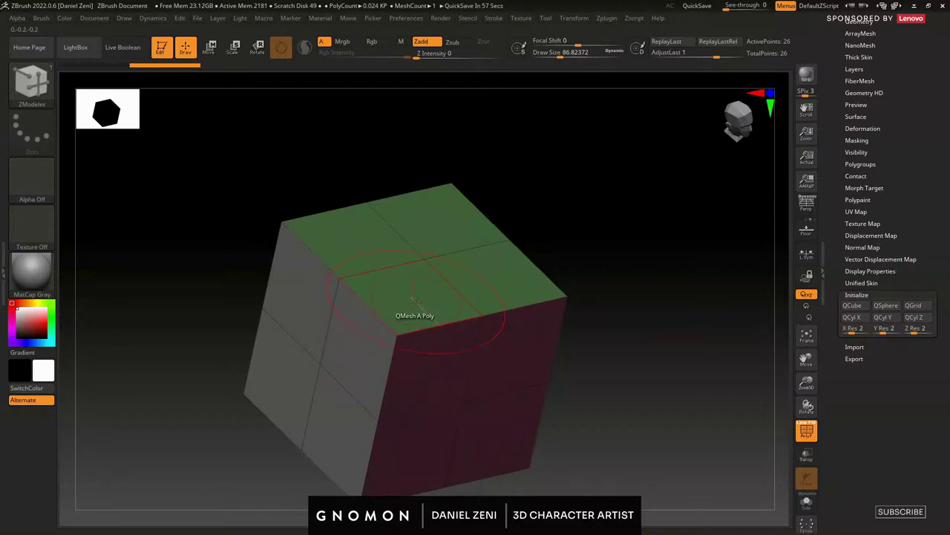
key(space)
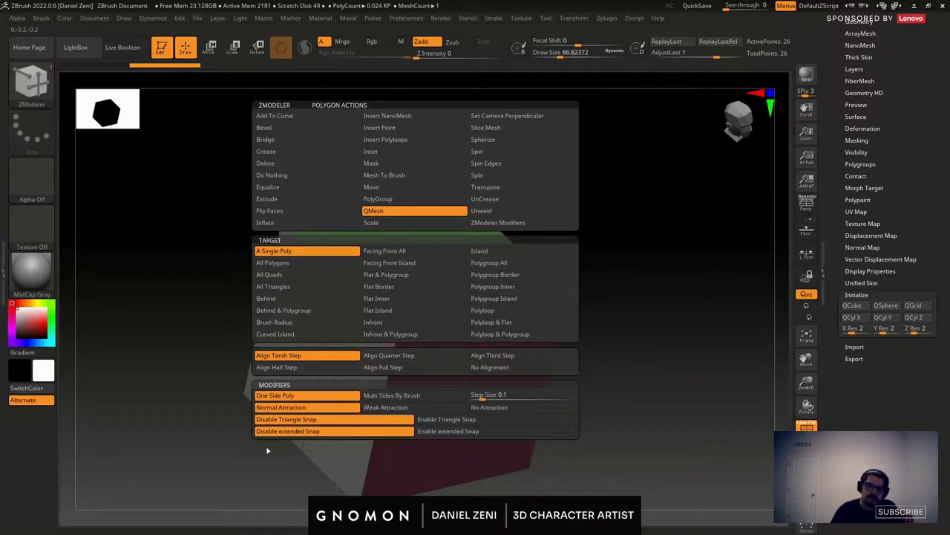
click(266, 138)
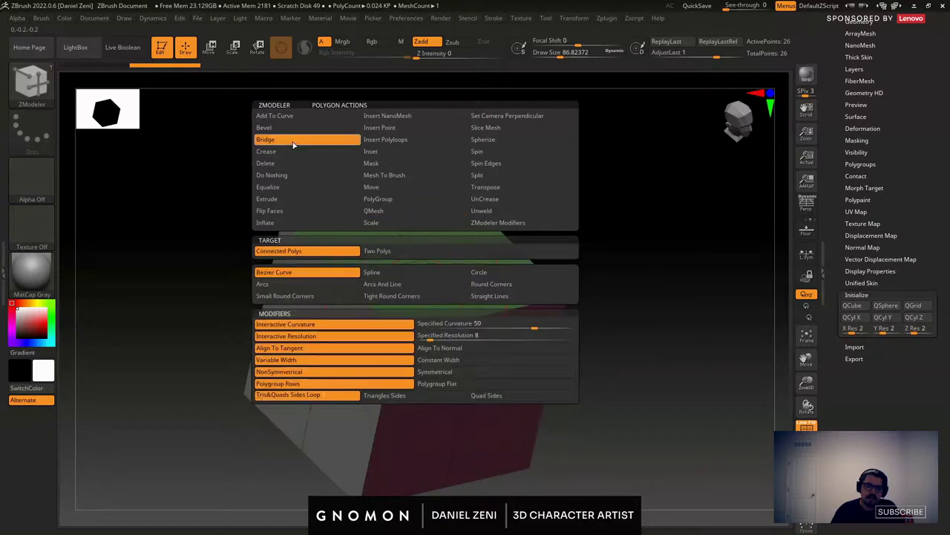
click(279, 164)
click(279, 175)
click(278, 165)
click(280, 142)
click(271, 177)
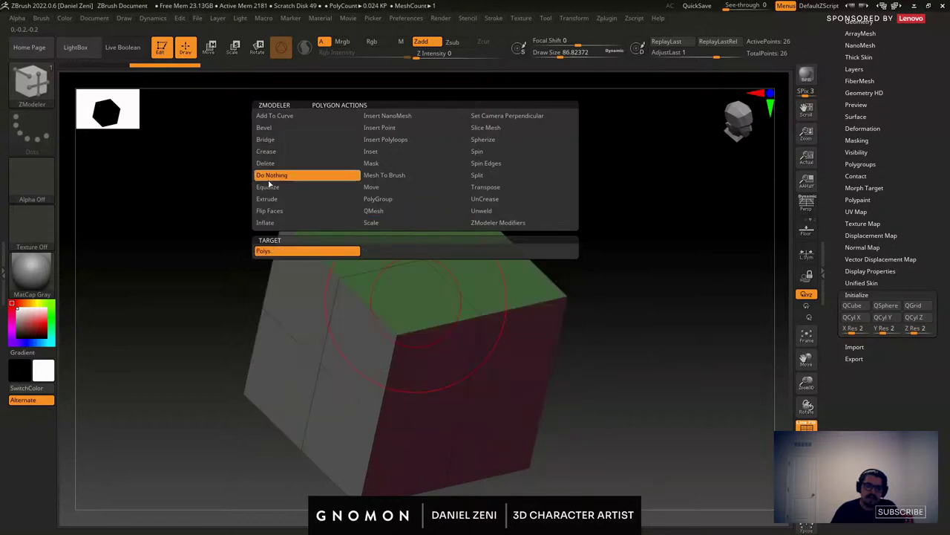
click(268, 198)
click(268, 163)
right_click(424, 297)
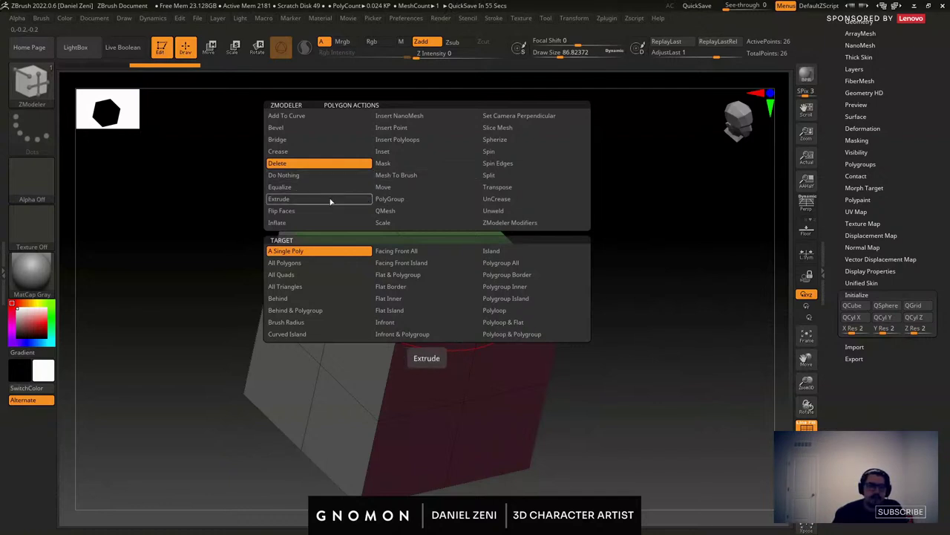
Try the Polyloop target for the Delete action, and set it to Flat Island.
click(498, 311)
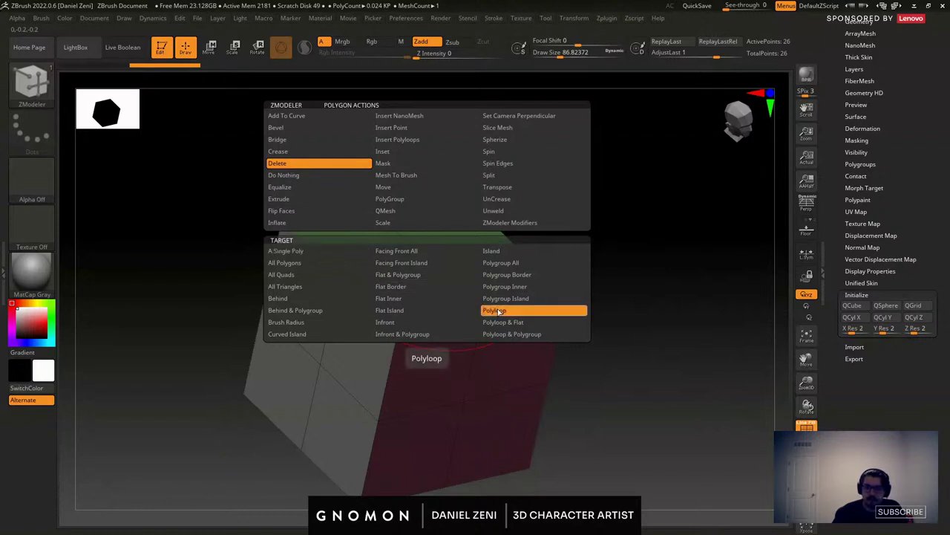
click(411, 312)
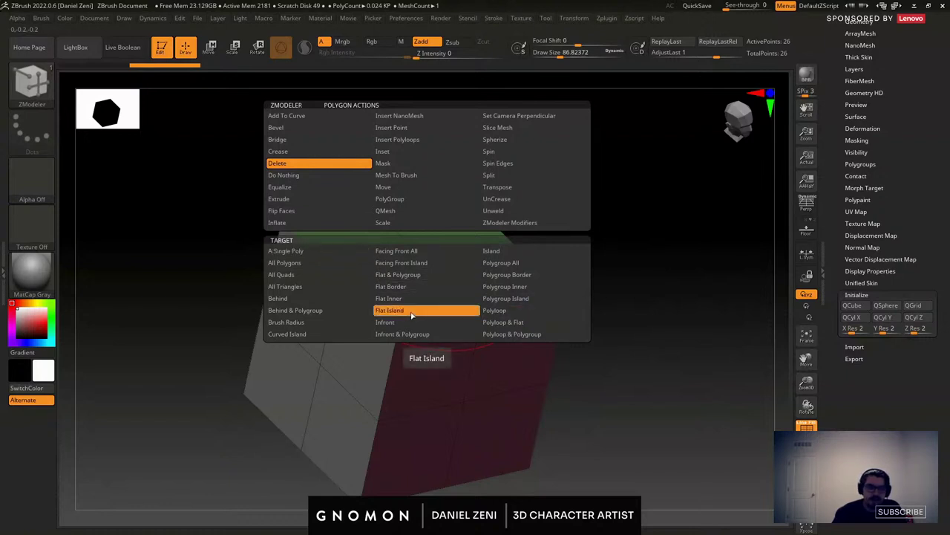
key(space)
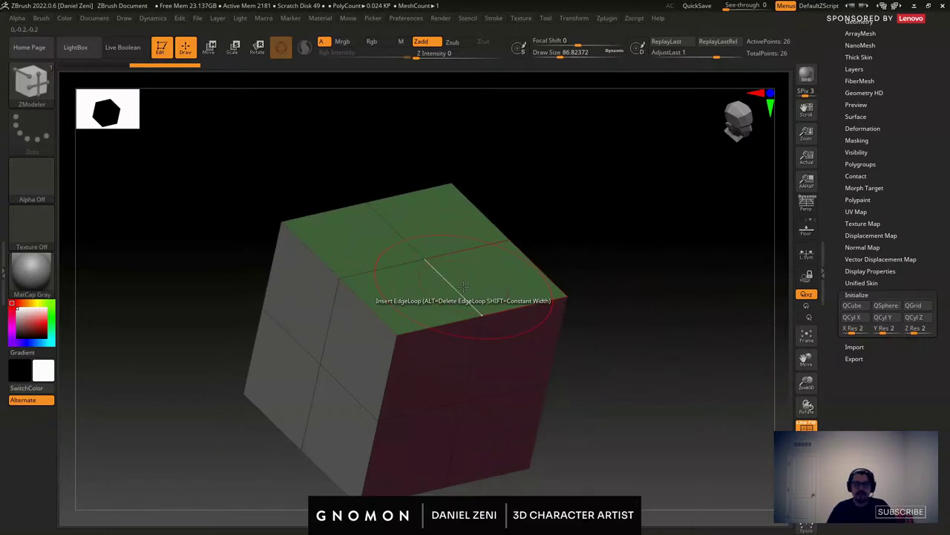
right_drag(461, 286, 460, 300)
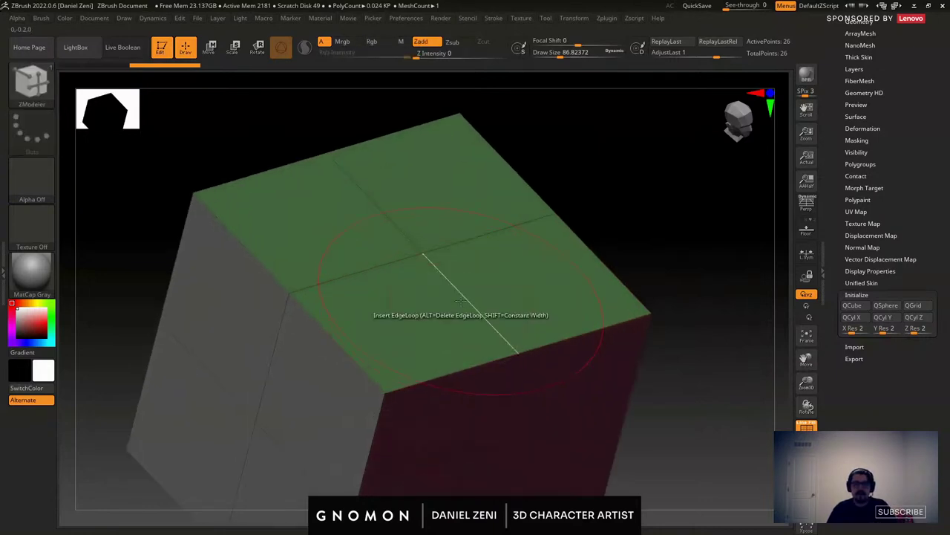
key(space)
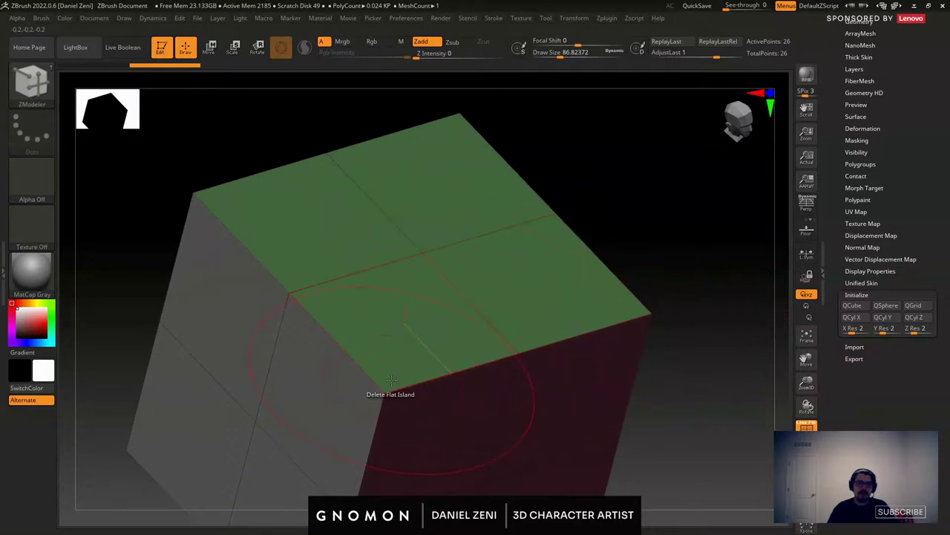
key(space)
ctrl+right_drag(412, 358, 378, 329)
key(space)
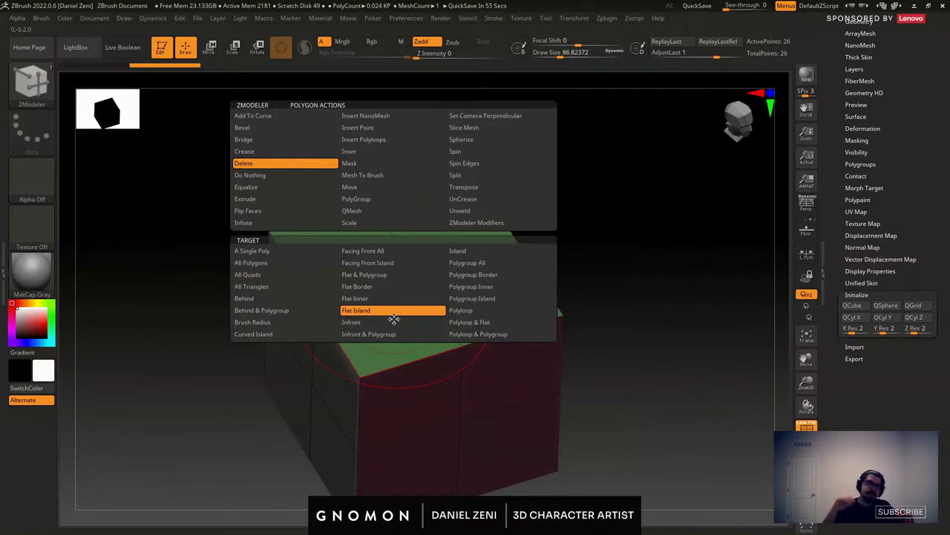
click(394, 316)
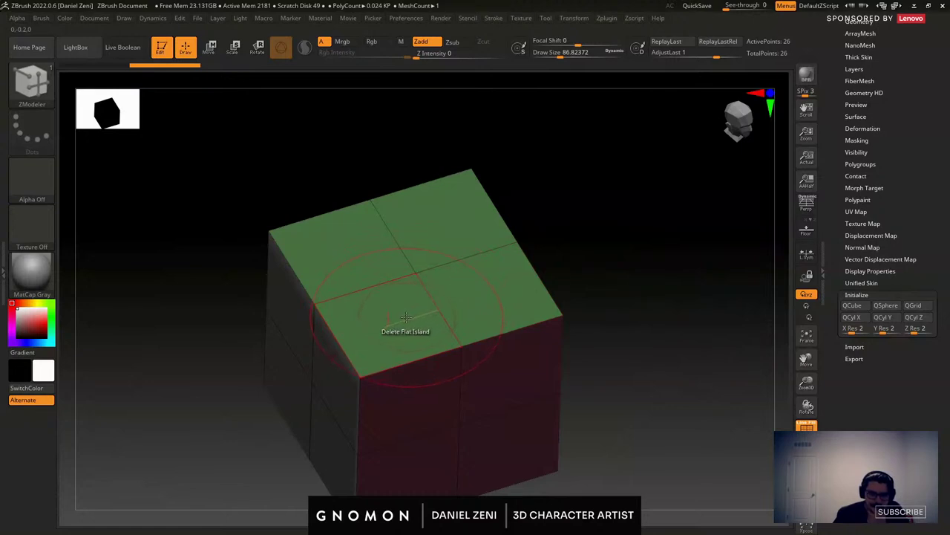
Set the Delete target to A Single Poly and remove one back quad from the cube's green top.
right_drag(406, 318, 430, 315)
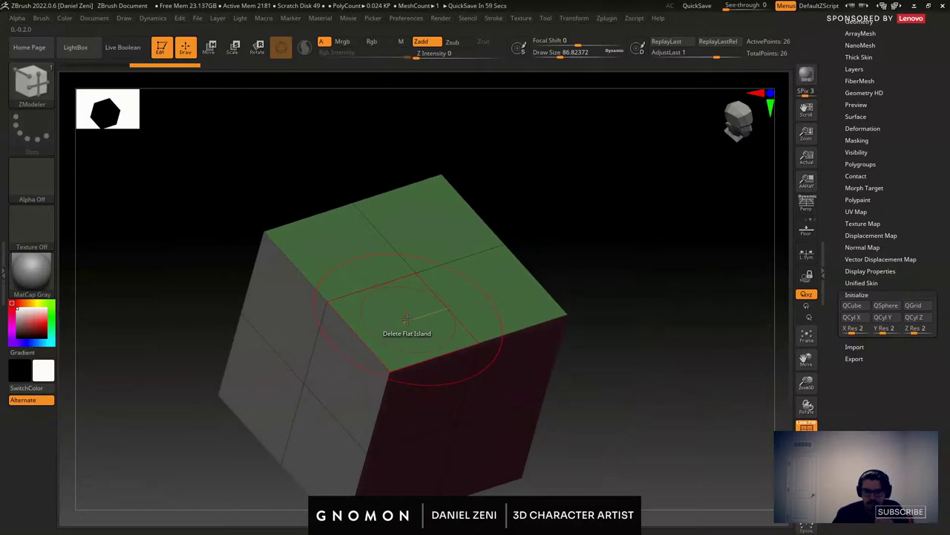
key(space)
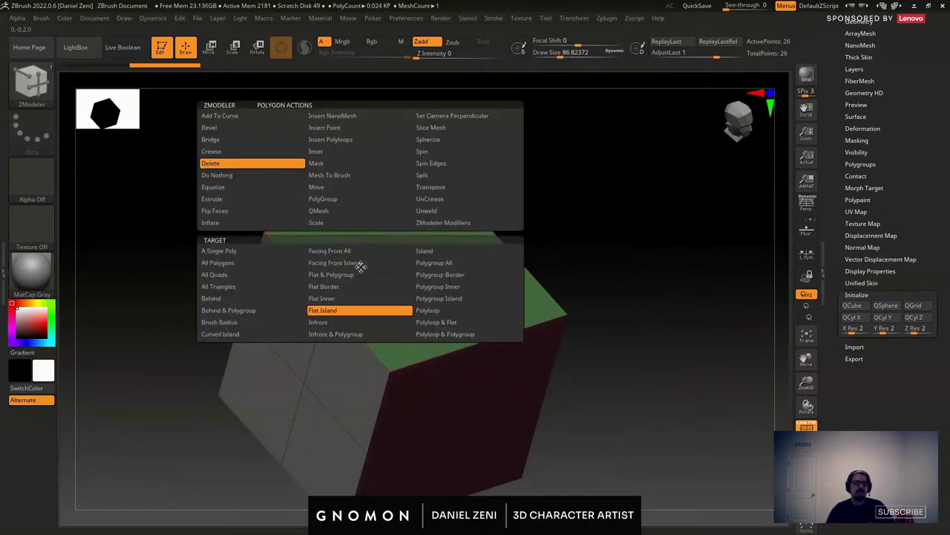
alt+right_drag(360, 267, 346, 297)
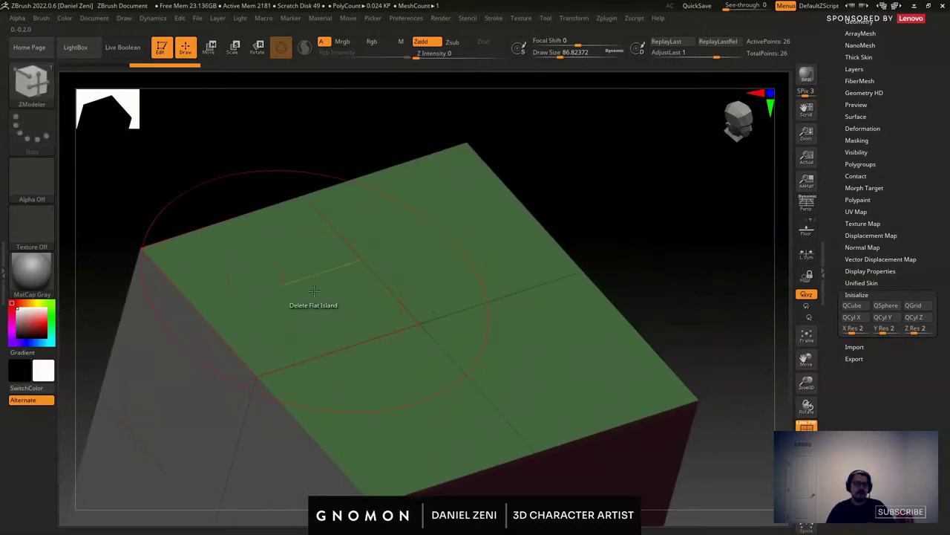
key(space)
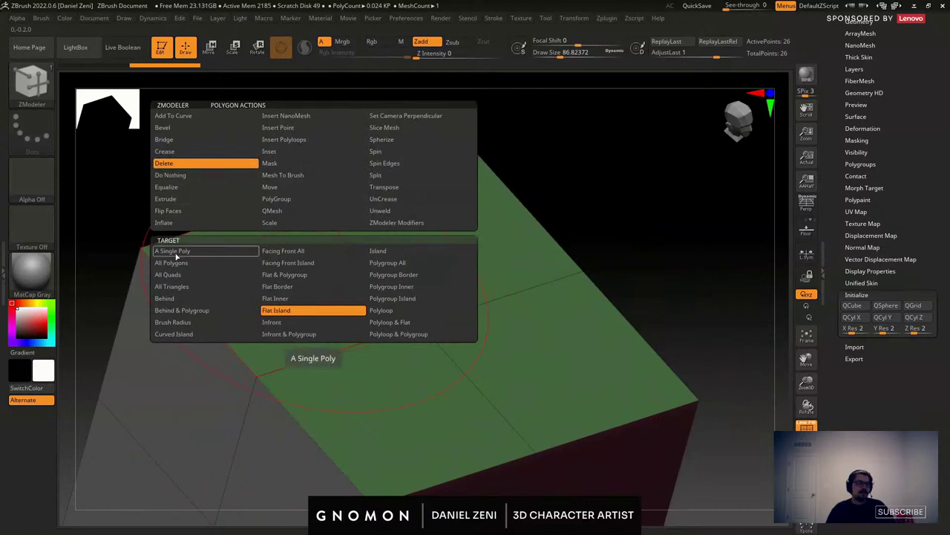
click(176, 254)
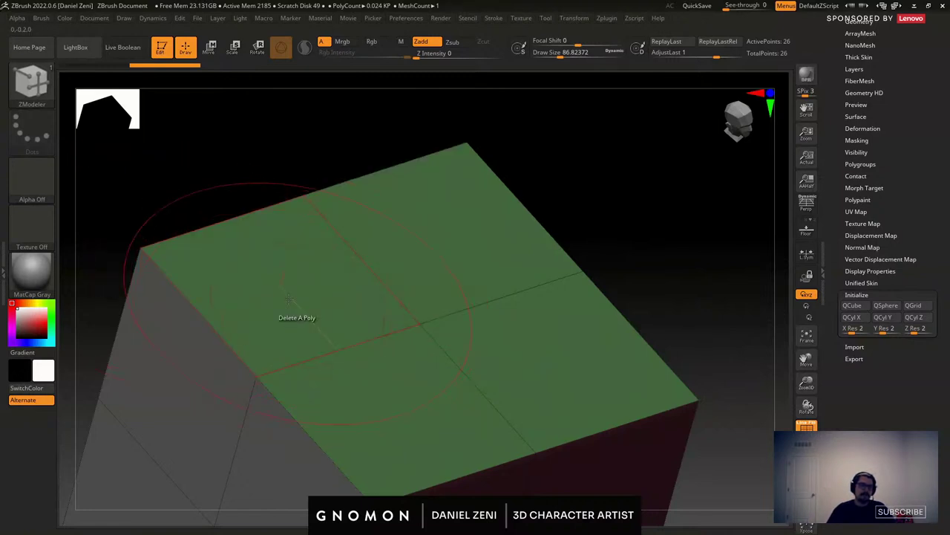
key(space)
click(277, 295)
Try deleting the cube's front polygroup with the Polygroup All target, and undo the deletion.
drag(277, 295, 405, 356)
key(space)
click(470, 262)
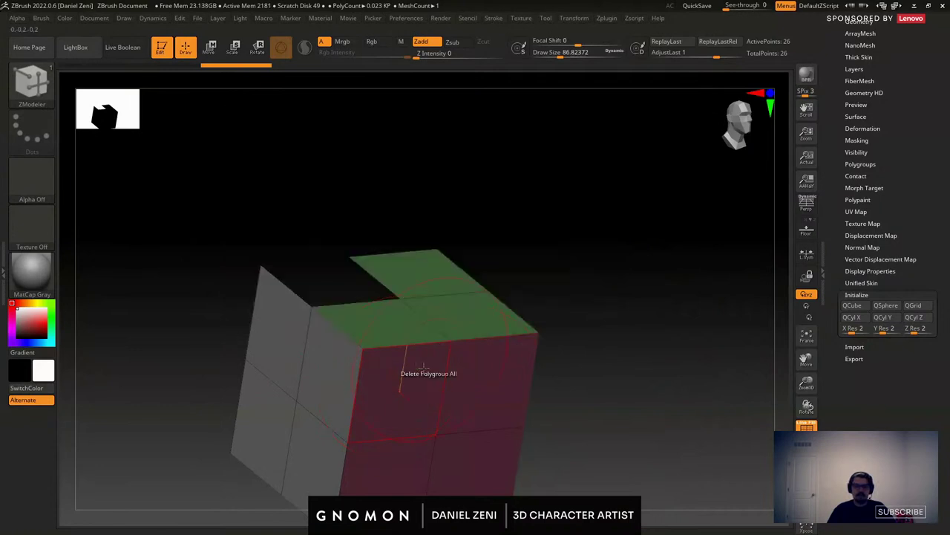
click(405, 349)
key(ctrl+z)
Try deleting a loop of polygons across the cube's top with the Polyloop target, and undo the deletion.
right_drag(415, 309, 399, 307)
key(space)
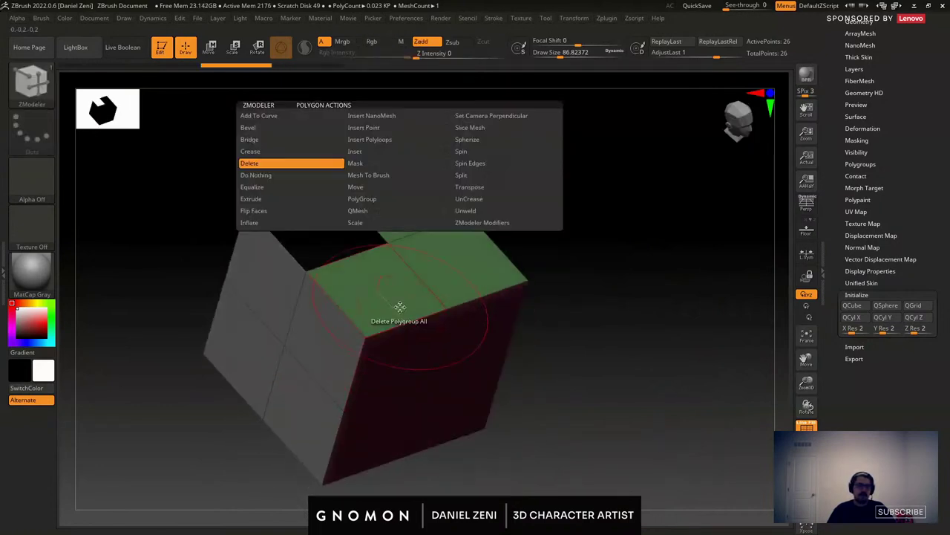
click(462, 310)
click(407, 293)
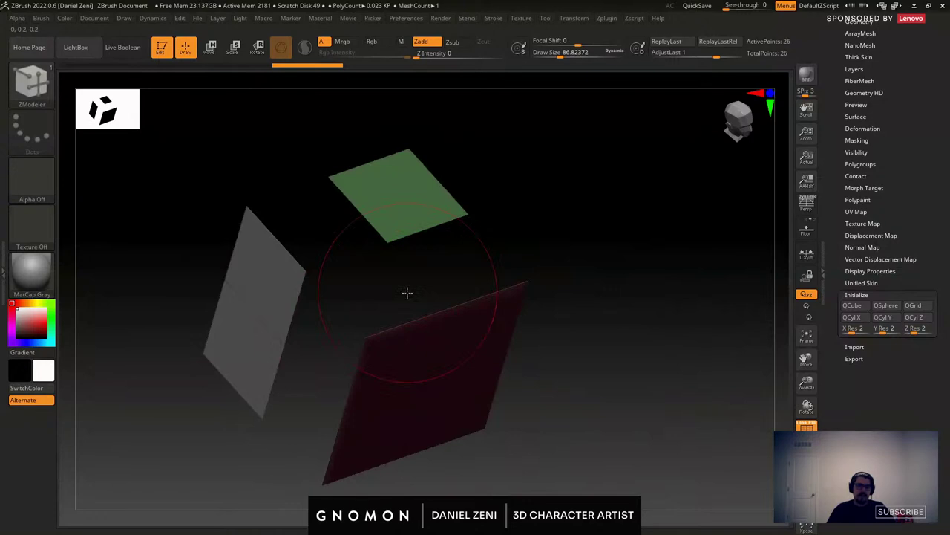
key(ctrl+z)
Try extruding from the cube's top with the Extrude polygon action, and undo the extrusion.
alt+right_drag(377, 256, 383, 279)
drag(381, 280, 381, 267)
key(space)
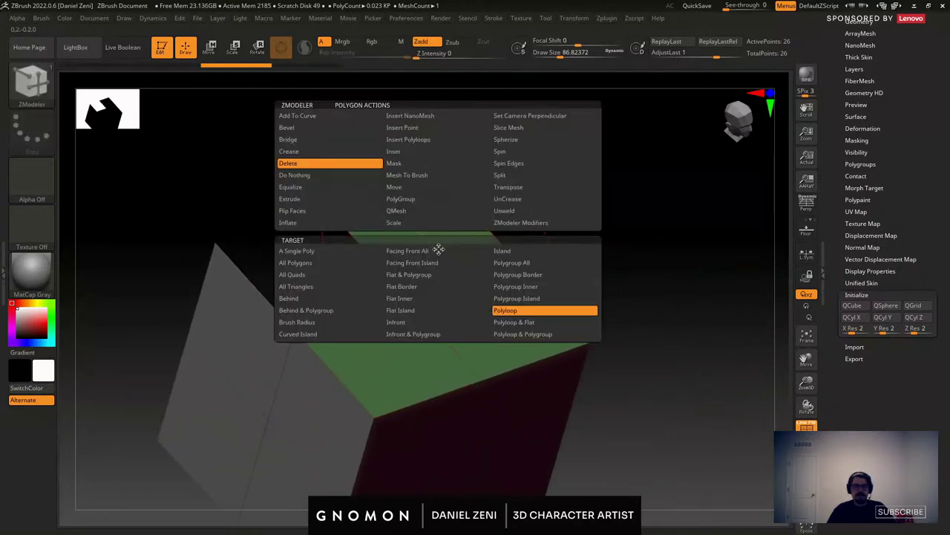
click(308, 199)
drag(406, 226, 445, 140)
key(ctrl+z)
Set the Extrude target to A Single Poly and extrude the back green quad of the cube's top upward.
key(space)
click(312, 256)
alt+right_drag(441, 190, 386, 255)
drag(385, 255, 394, 260)
Inset the top of the raised block using the Inset polygon action with the Polygroup All target.
key(space)
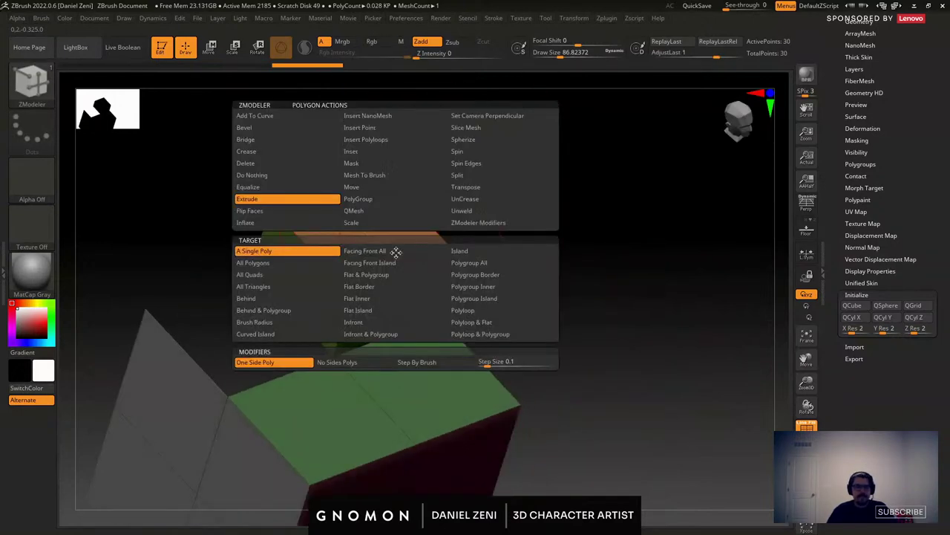
click(350, 151)
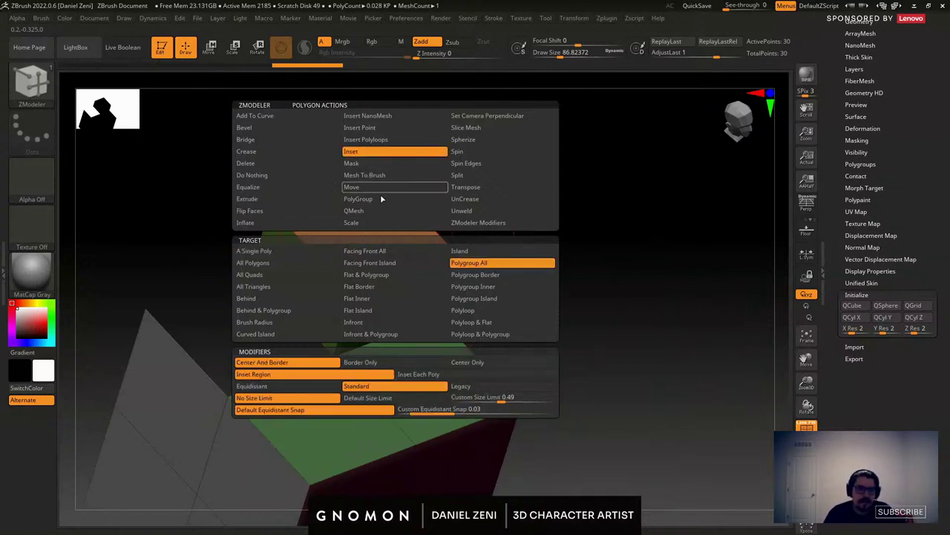
click(470, 262)
drag(380, 226, 343, 225)
alt+right_drag(313, 302, 445, 113)
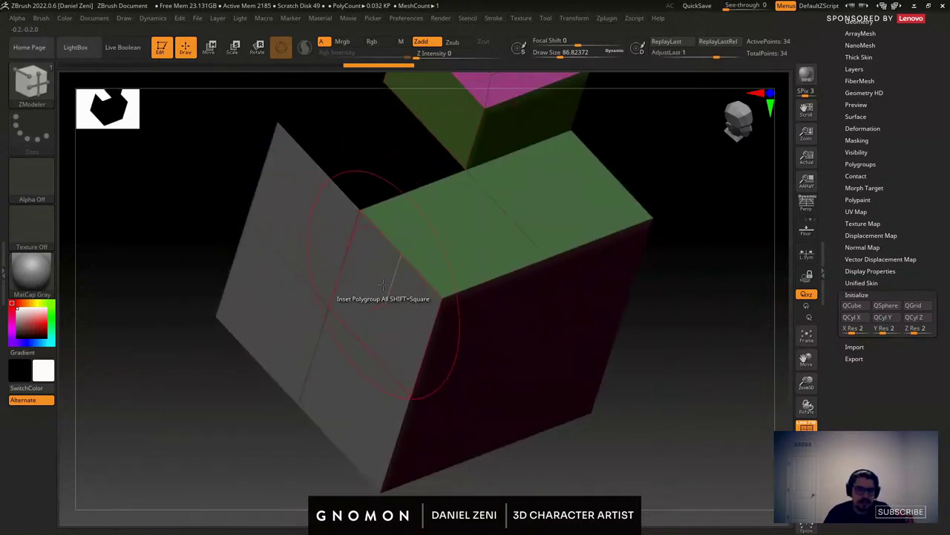
Switch the polygon action to Flip Faces with the A Single Poly target.
key(space)
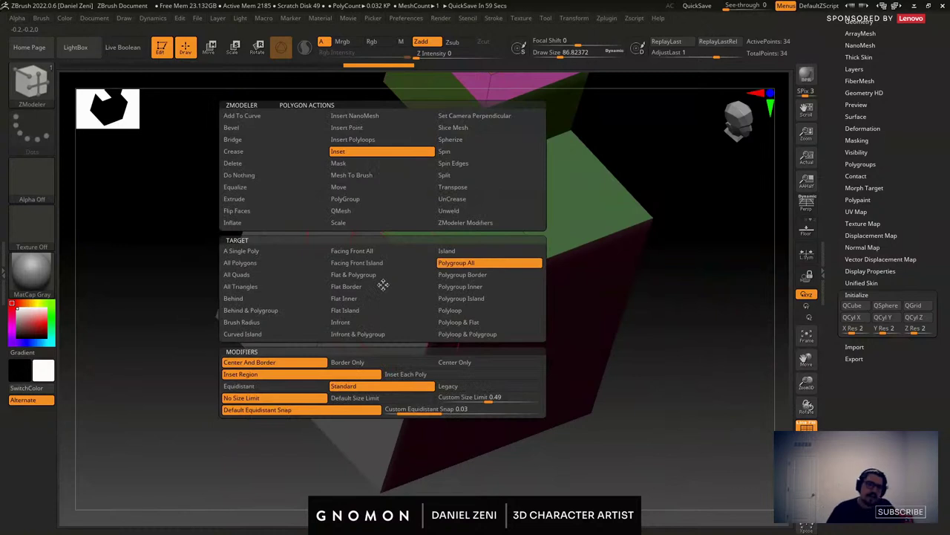
click(237, 211)
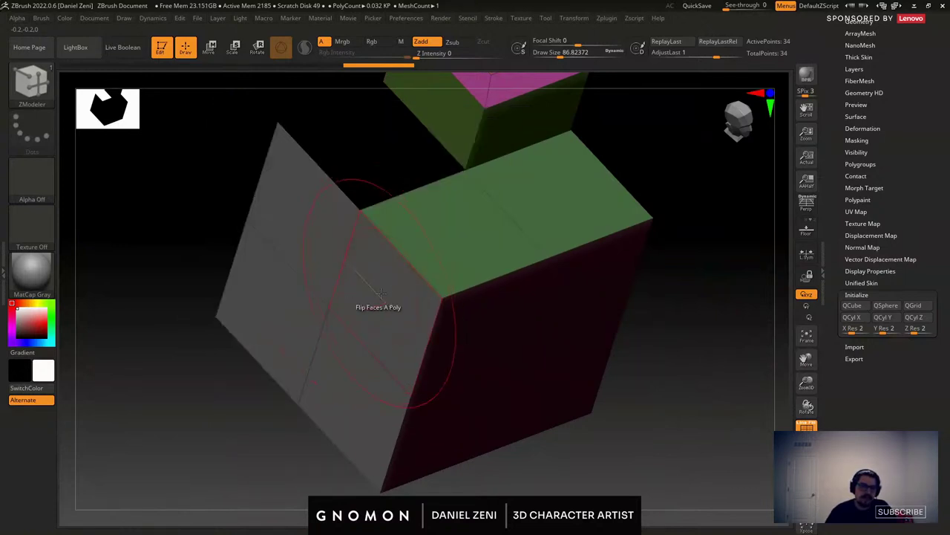
key(ctrl)
mouse_move(453, 291)
ctrl+right_down()
mouse_move(437, 260)
mouse_move(364, 301)
ctrl+right_up()
mouse_move(364, 302)
ctrl+right_down()
mouse_move(350, 276)
mouse_move(444, 312)
ctrl+right_up()
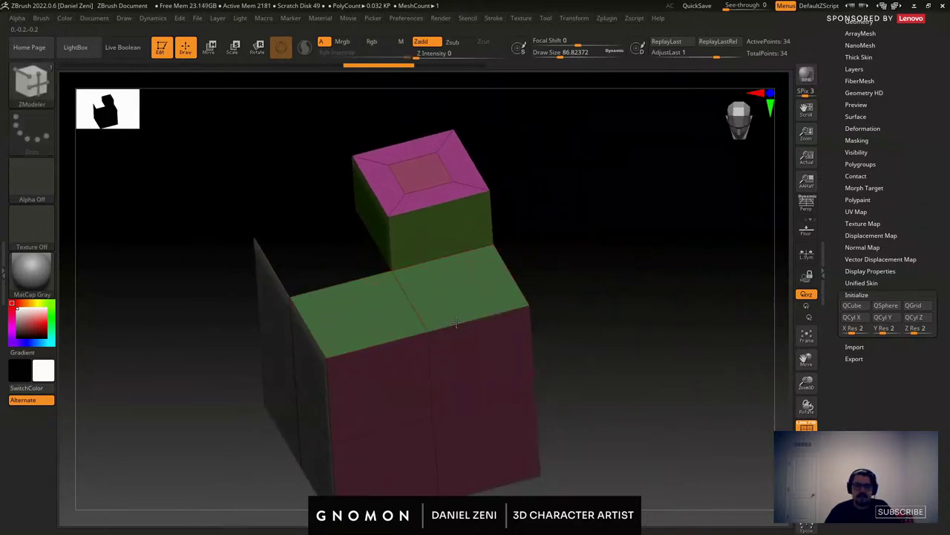
Use the Move polygon action to pull a single upper quad of the cube's maroon side outward.
key(space)
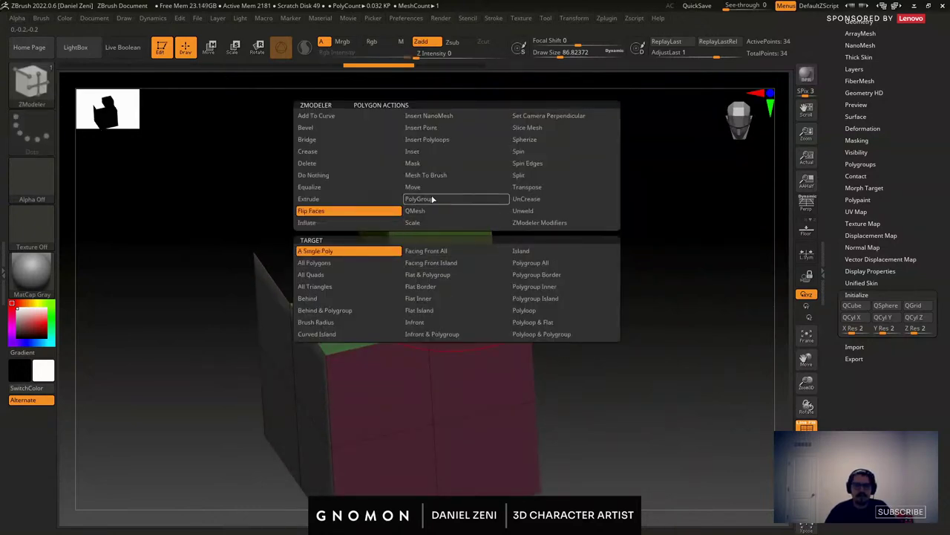
click(431, 187)
right_drag(456, 314, 475, 360)
drag(477, 365, 518, 408)
alt+right_drag(505, 394, 469, 293)
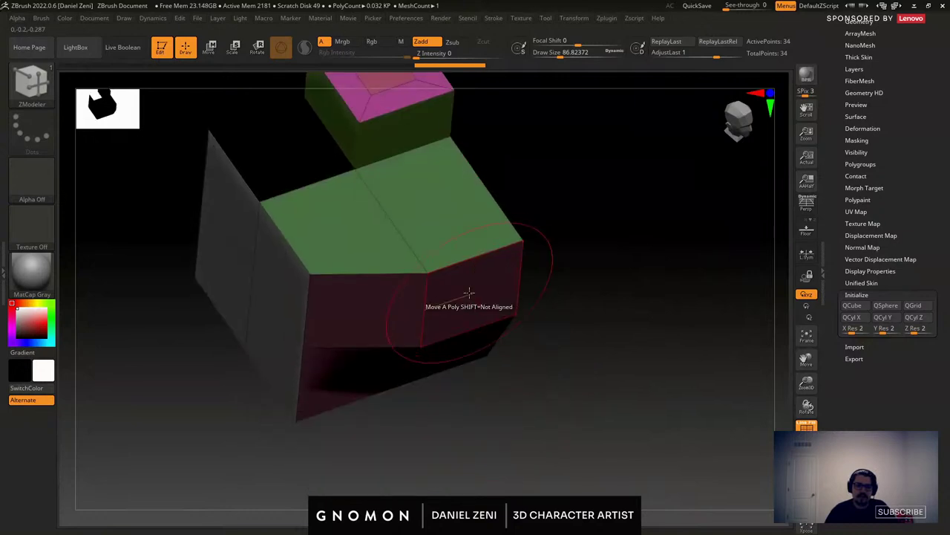
Bevel the horizontal middle edge loop around the cube with the Bevel edge action and EdgeLoop Complete target.
key(space)
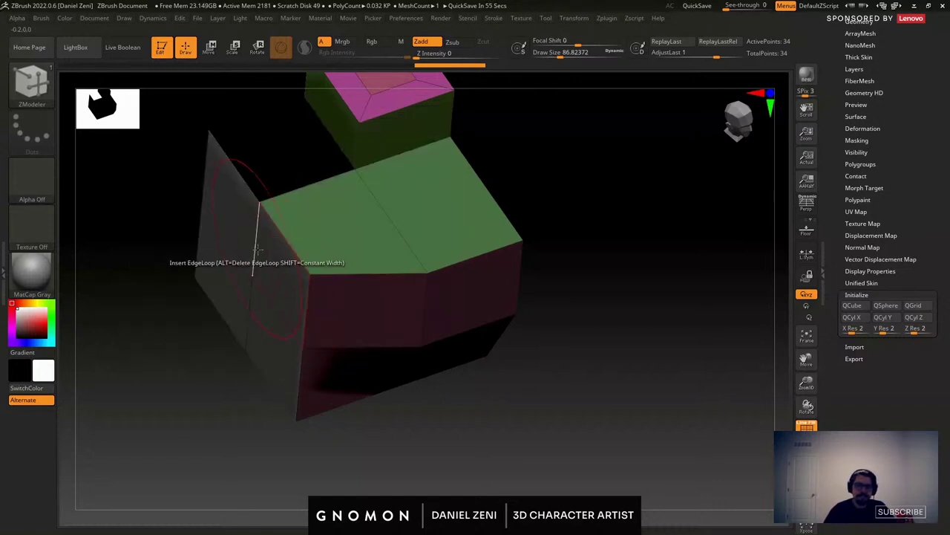
right_drag(345, 277, 393, 259)
drag(392, 259, 370, 254)
key(space)
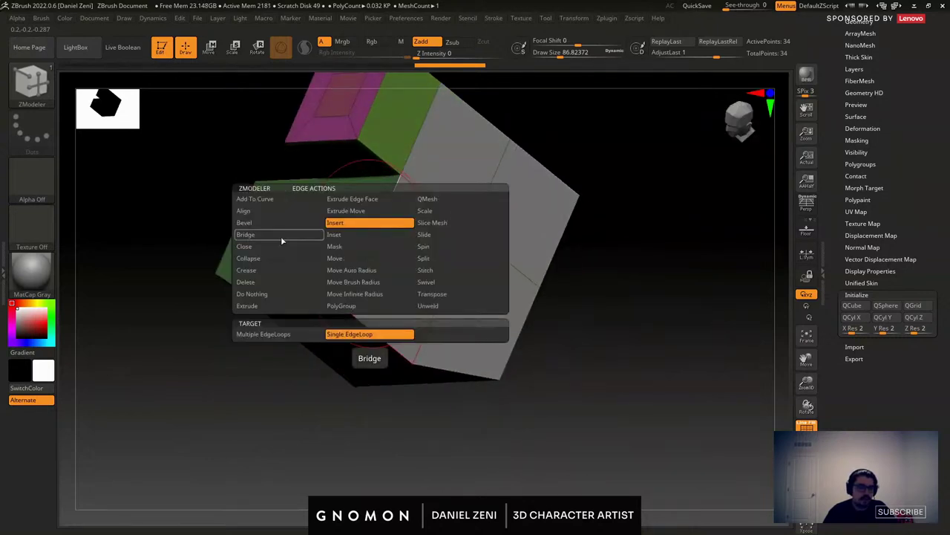
click(260, 223)
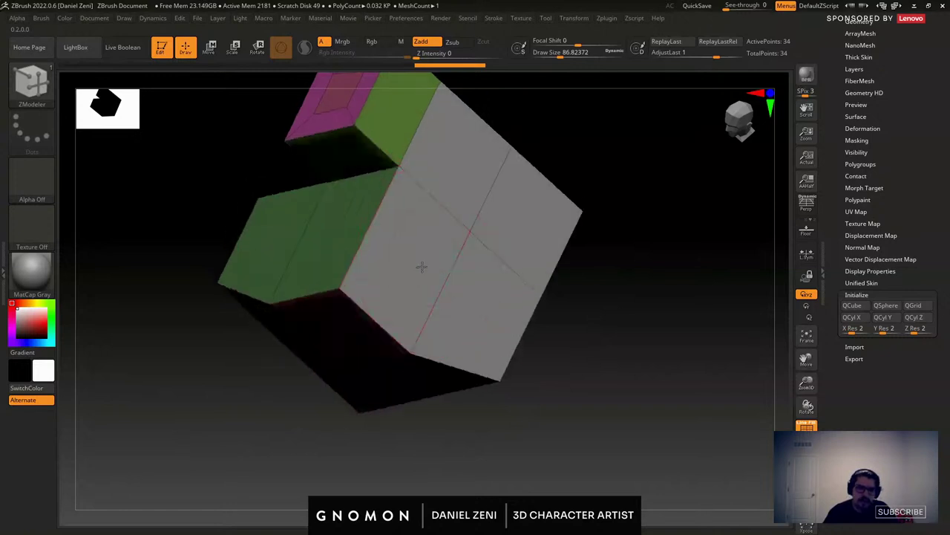
drag(448, 281, 462, 290)
right_drag(463, 290, 392, 224)
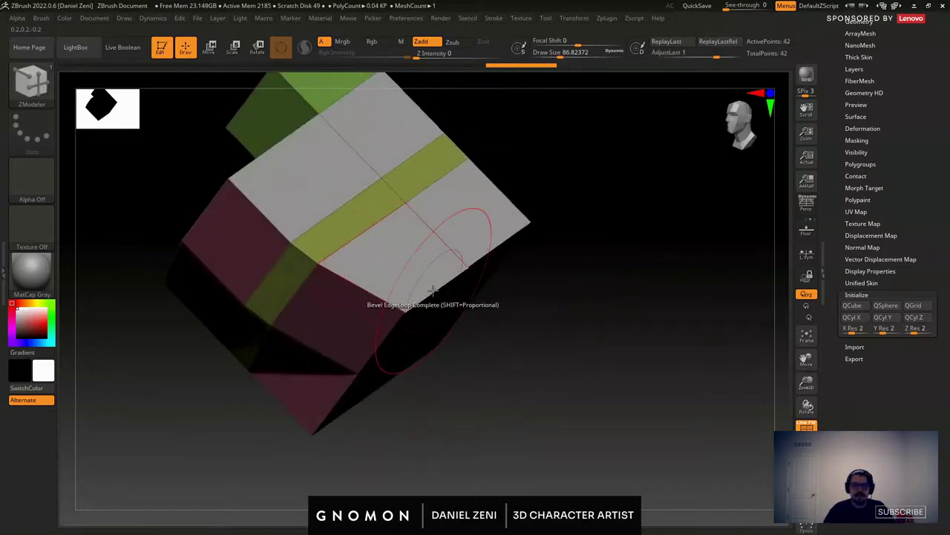
Set the Bevel edge action's target to EdgeLoop Partial.
key(space)
click(427, 335)
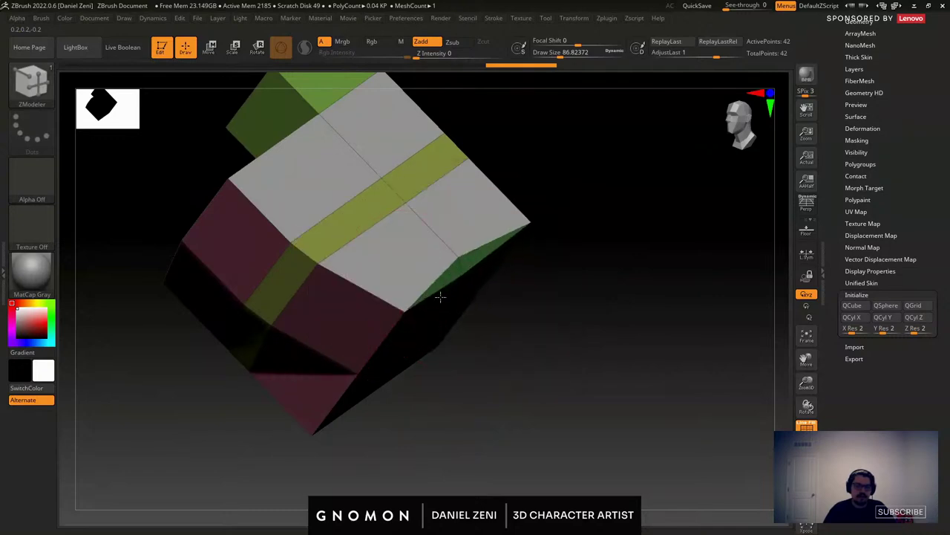
right_drag(439, 297, 297, 368)
Try filling the hole beside the raised block by bridging two opposite edges with the Bridge edge action.
key(space)
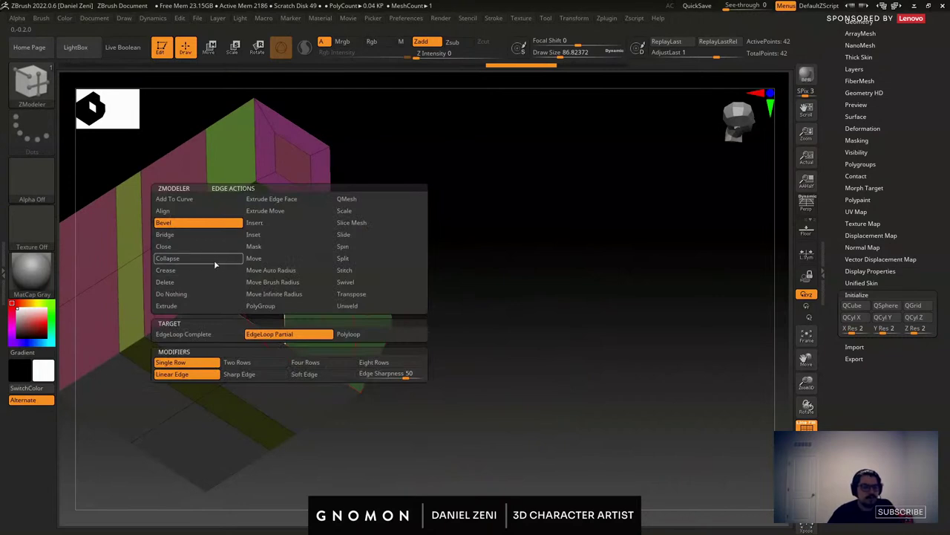
click(192, 235)
click(283, 304)
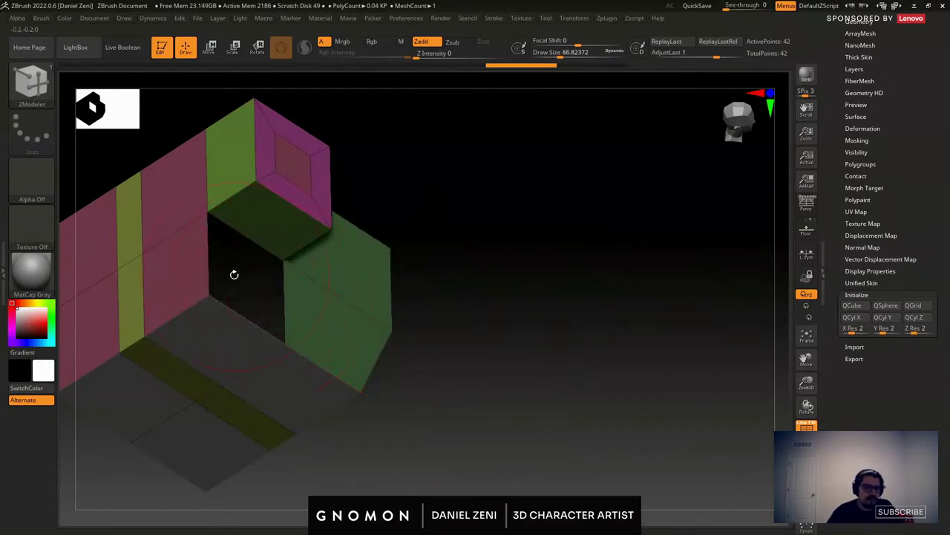
click(208, 260)
right_drag(208, 260, 318, 301)
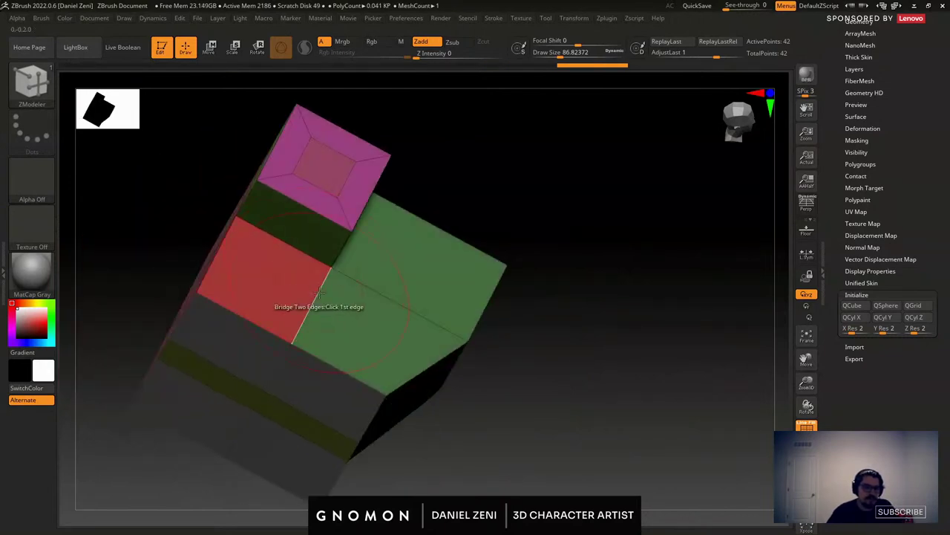
Try capping the hole beside the raised block with the Close edge action and Convex Hole target, undoing each attempt.
key(space)
click(219, 251)
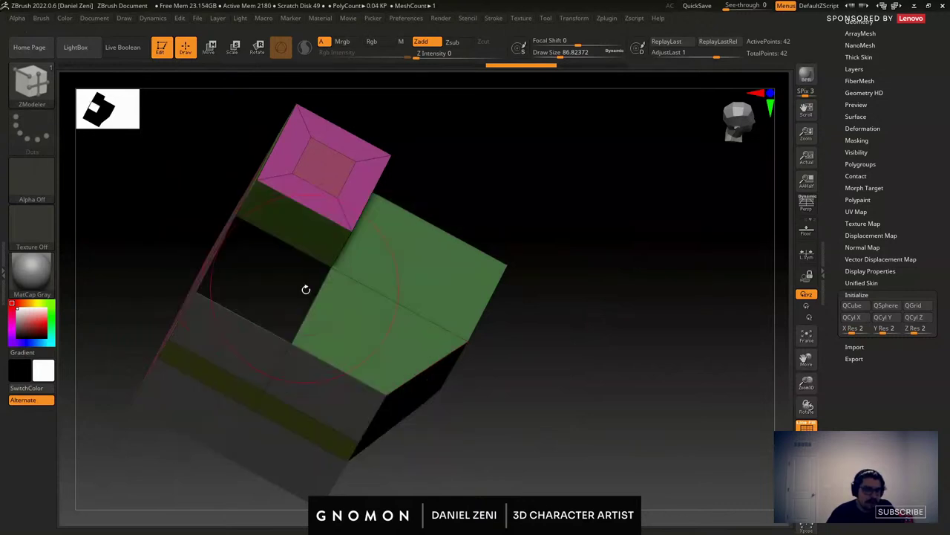
right_drag(310, 293, 382, 281)
click(329, 307)
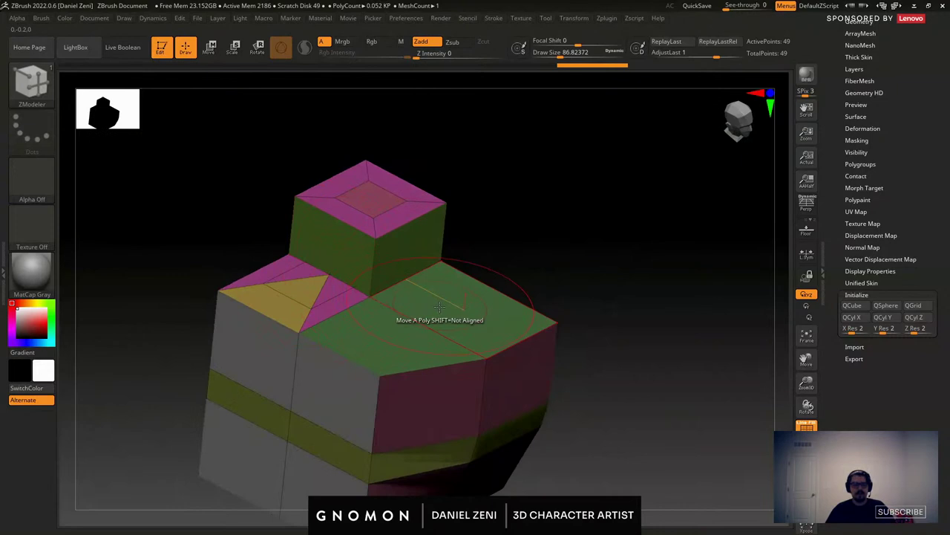
key(ctrl+z)
right_drag(364, 319, 381, 326)
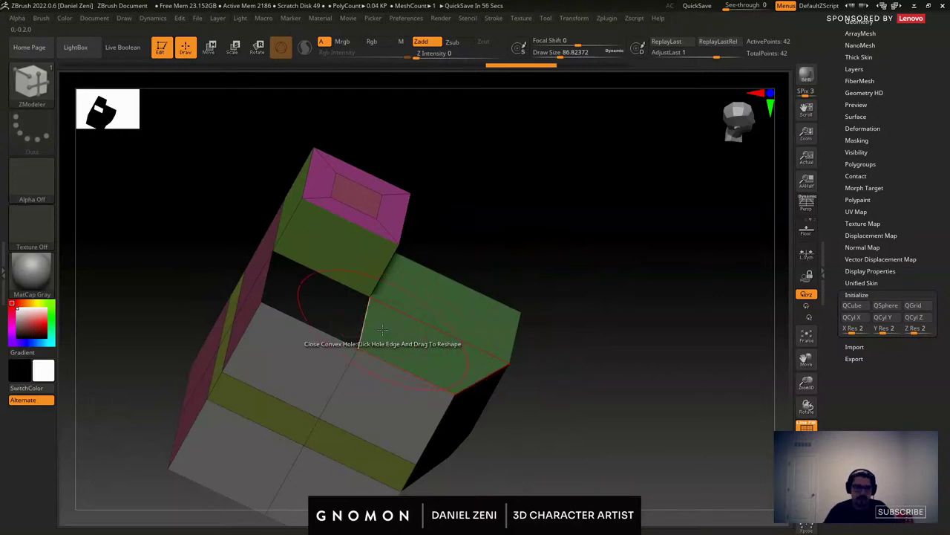
click(381, 329)
ctrl+right_drag(380, 329, 319, 377)
key(ctrl+z)
Set the edge action to Crease with the Edge target and crease an edge of the cube.
key(space)
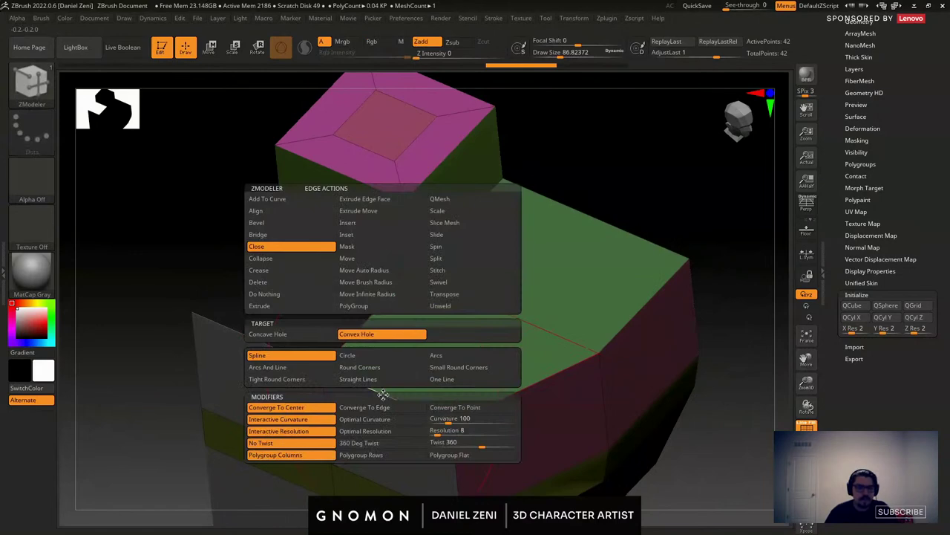
click(312, 273)
mouse_move(312, 272)
right_down()
mouse_move(447, 285)
mouse_move(357, 312)
right_up()
ctrl+right_drag(404, 281, 410, 291)
click(411, 291)
right_drag(465, 324, 483, 295)
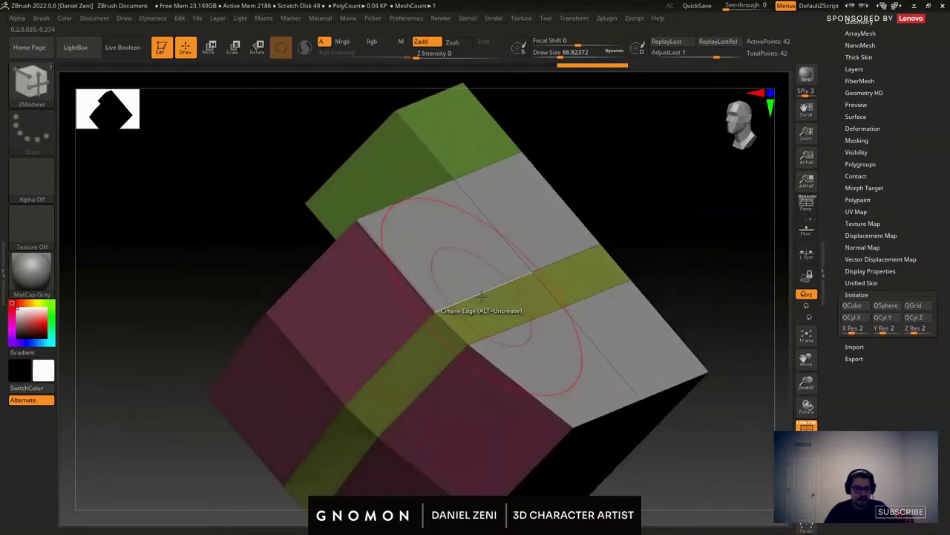
Preview the mesh with Dynamic Subdiv smoothing, examine it beside the Geometry settings, and turn the smoothing off.
key(d)
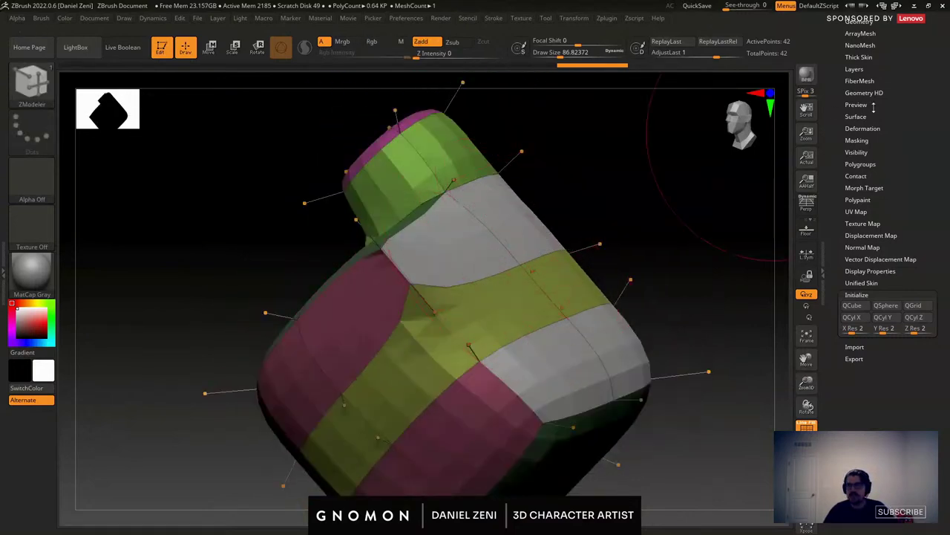
drag(874, 107, 895, 155)
click(879, 120)
right_drag(608, 209, 584, 178)
right_drag(540, 240, 551, 191)
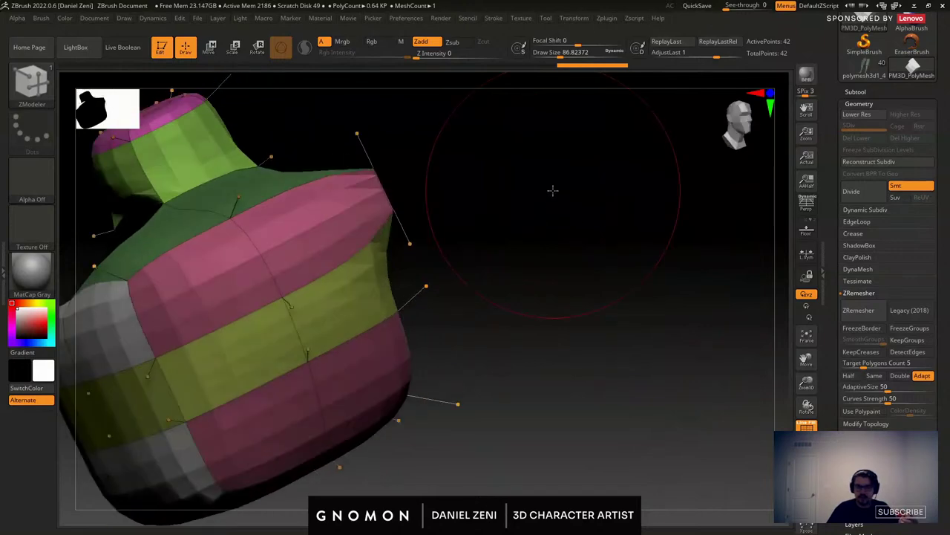
right_drag(414, 194, 521, 258)
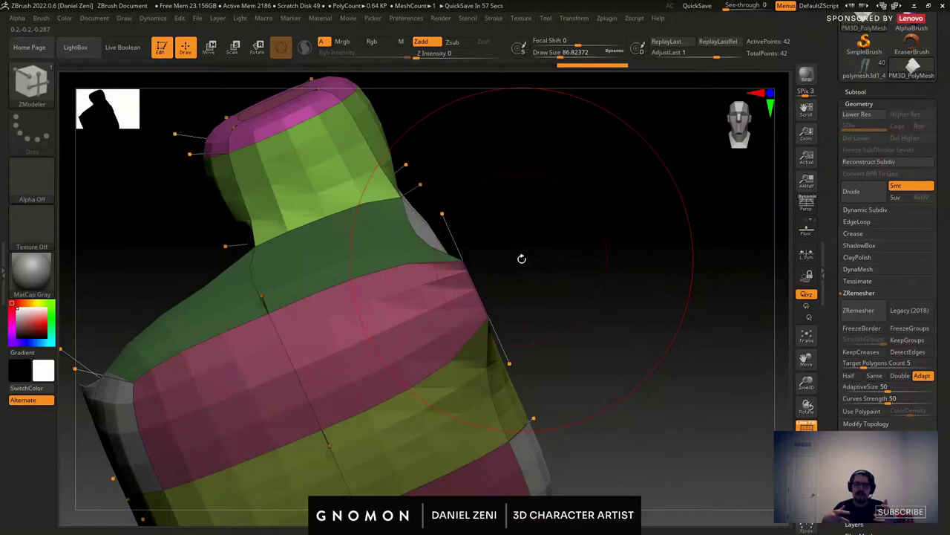
key(shift+d)
right_drag(545, 272, 430, 235)
Reselect the ZModeler brush and try the Insert edge action with the Single EdgeLoop target on the cube's maroon side.
key(space)
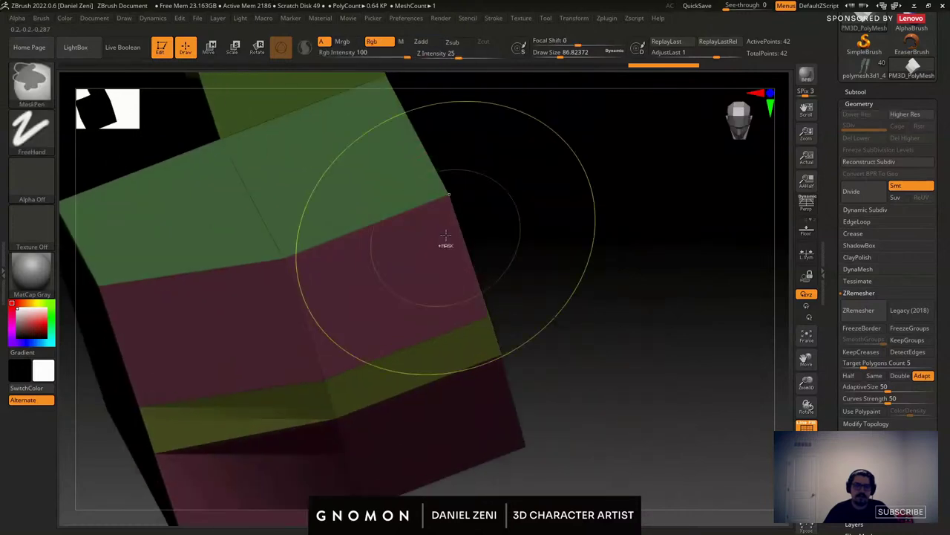
key(b)
key(z)
key(m)
key(space)
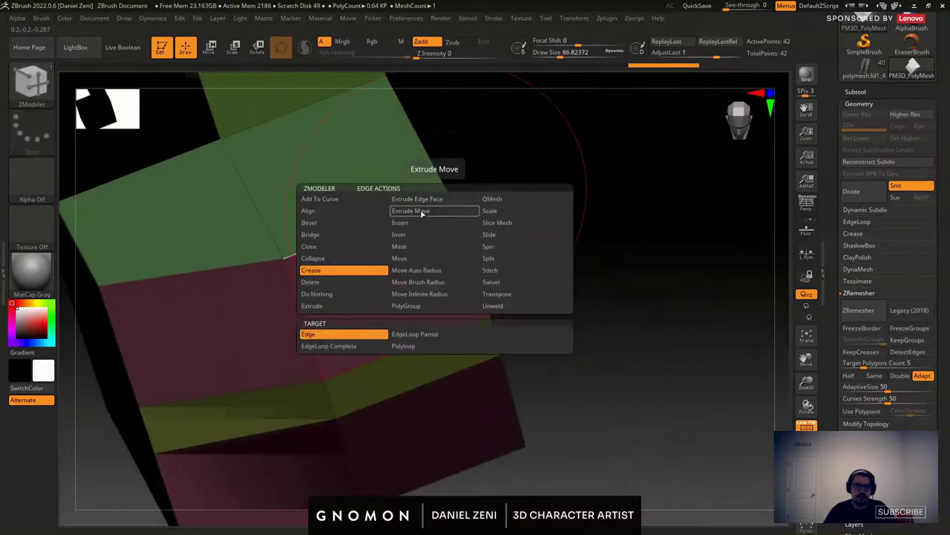
click(421, 224)
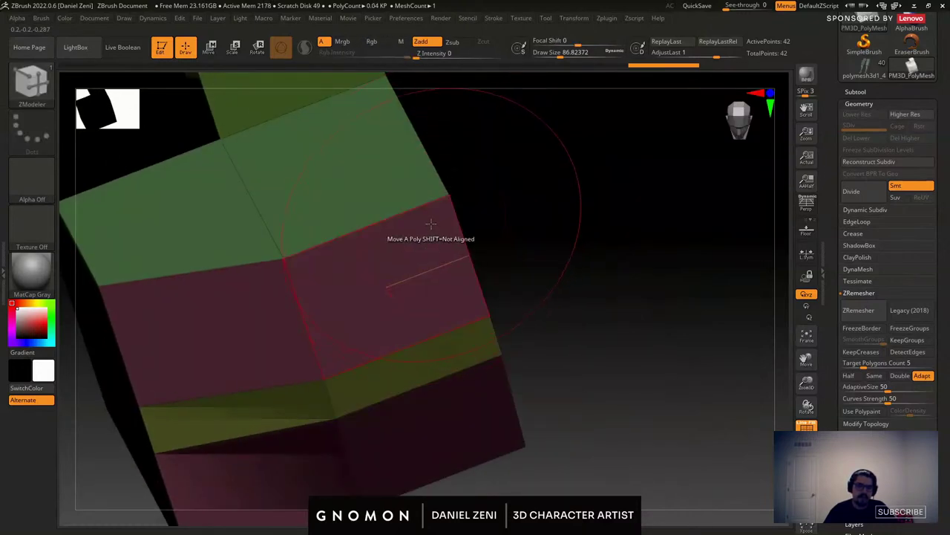
click(434, 221)
right_drag(434, 221, 475, 164)
click(457, 180)
key(d)
drag(475, 164, 486, 141)
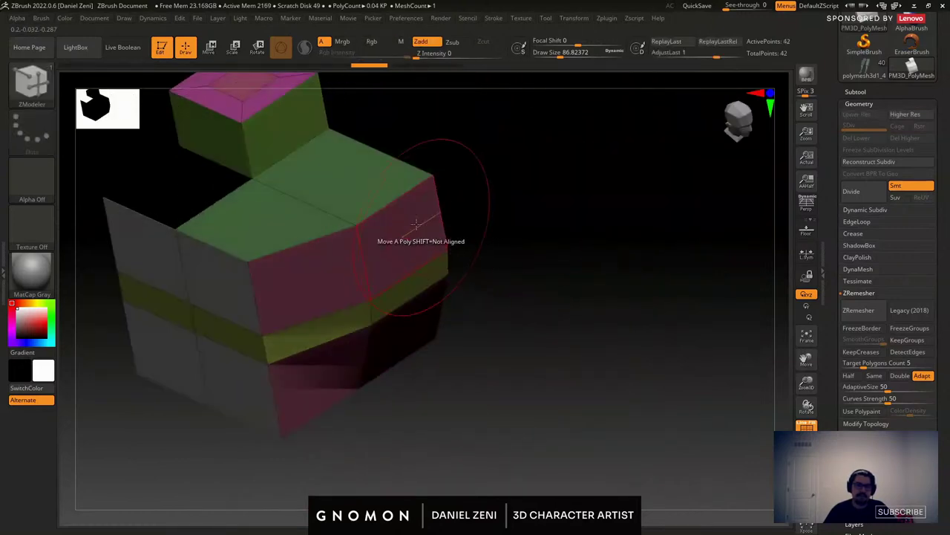
Set the edge action to Slide with the Edge target and slide the yellow band's upper edge toward the cube's top.
key(space)
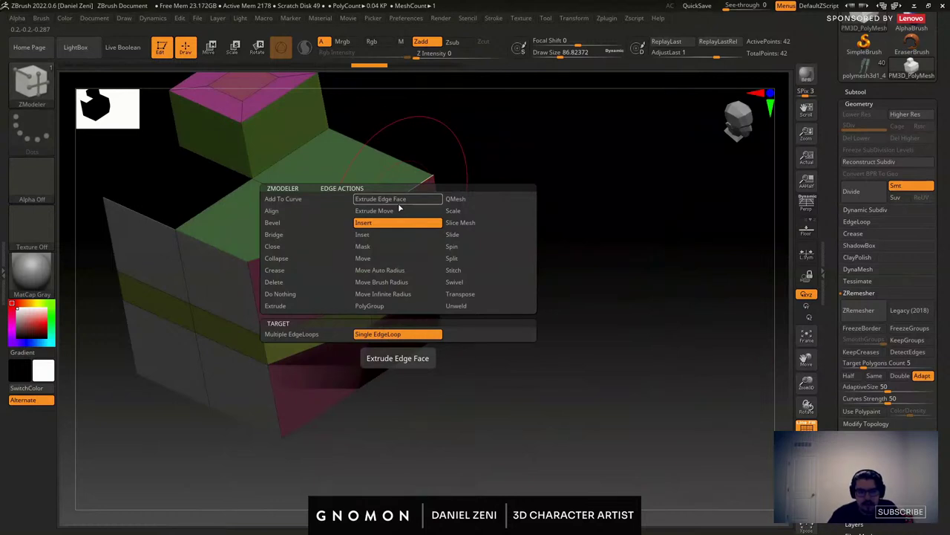
click(453, 234)
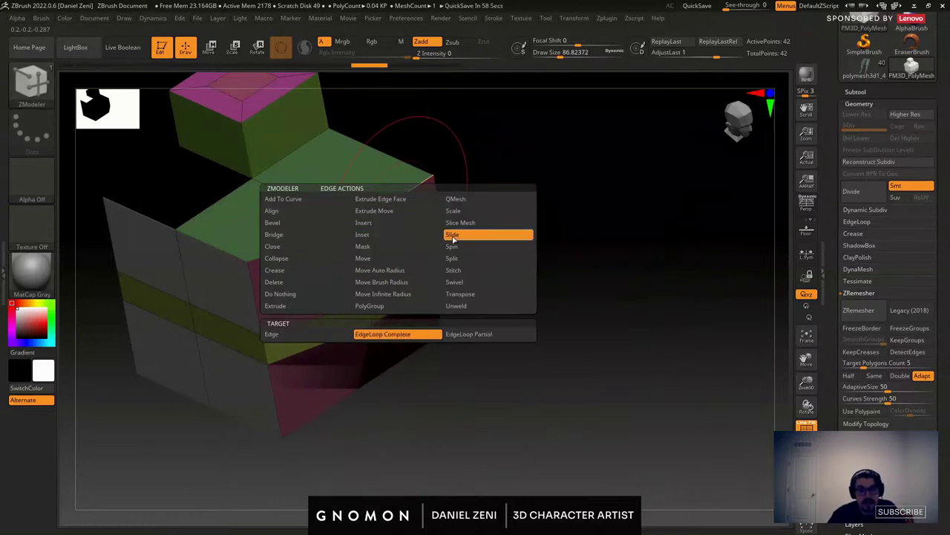
click(321, 338)
drag(483, 327, 334, 279)
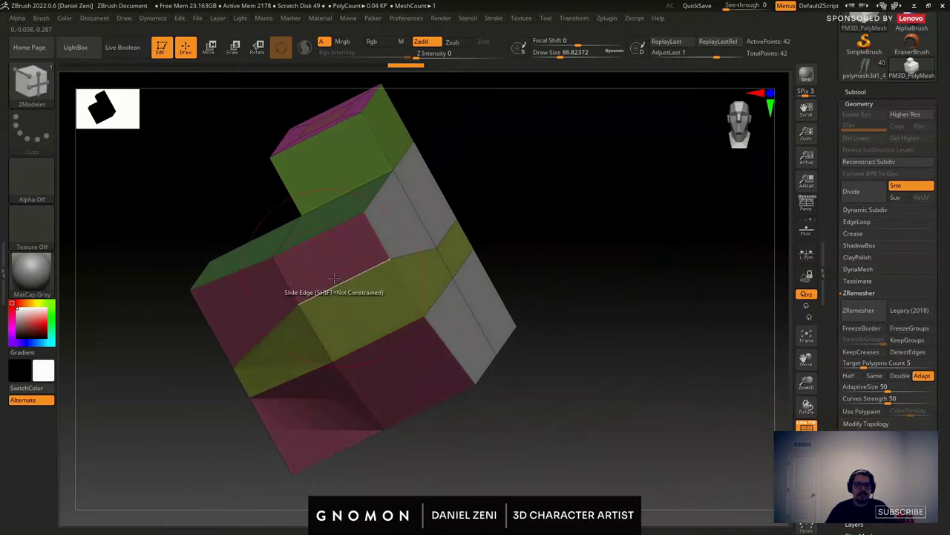
right_drag(334, 278, 321, 253)
drag(372, 339, 442, 306)
Set the Slide target to EdgeLoop Complete and widen the yellow band by sliding its edge loop.
key(space)
click(399, 336)
alt+right_drag(442, 309, 377, 312)
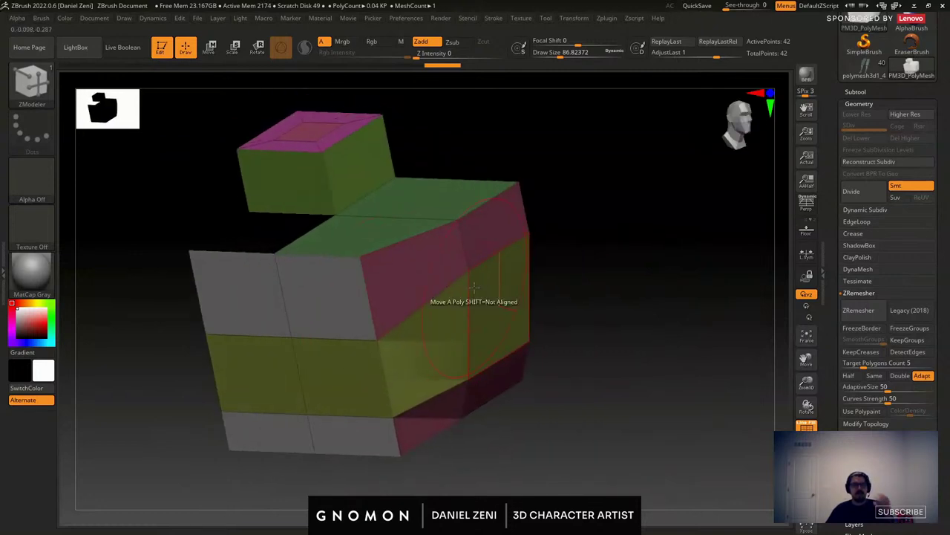
right_drag(474, 287, 431, 278)
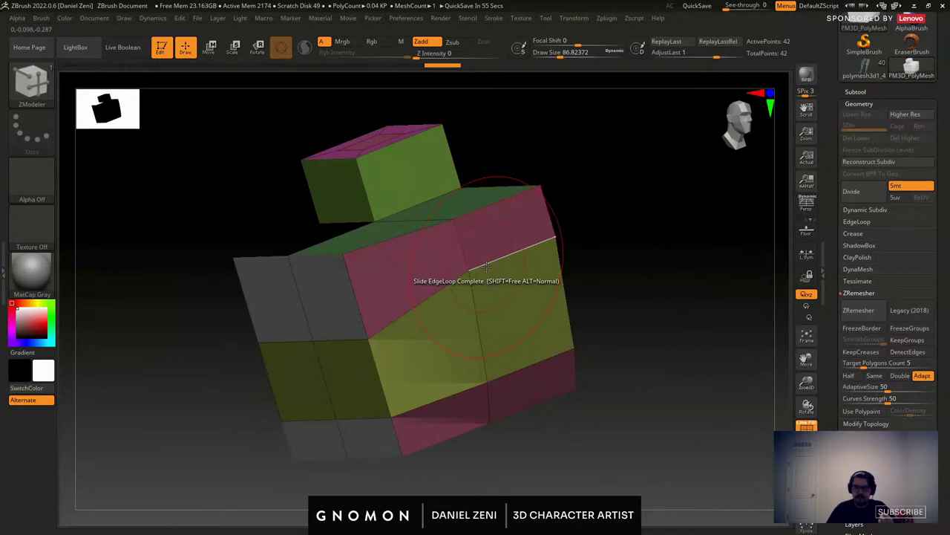
right_drag(408, 265, 423, 266)
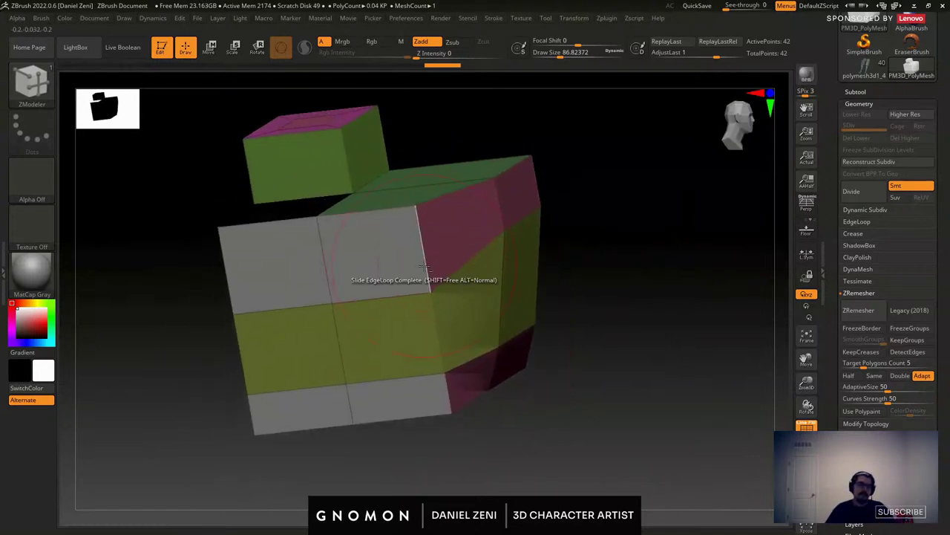
right_drag(437, 272, 407, 285)
alt+right_drag(477, 283, 445, 280)
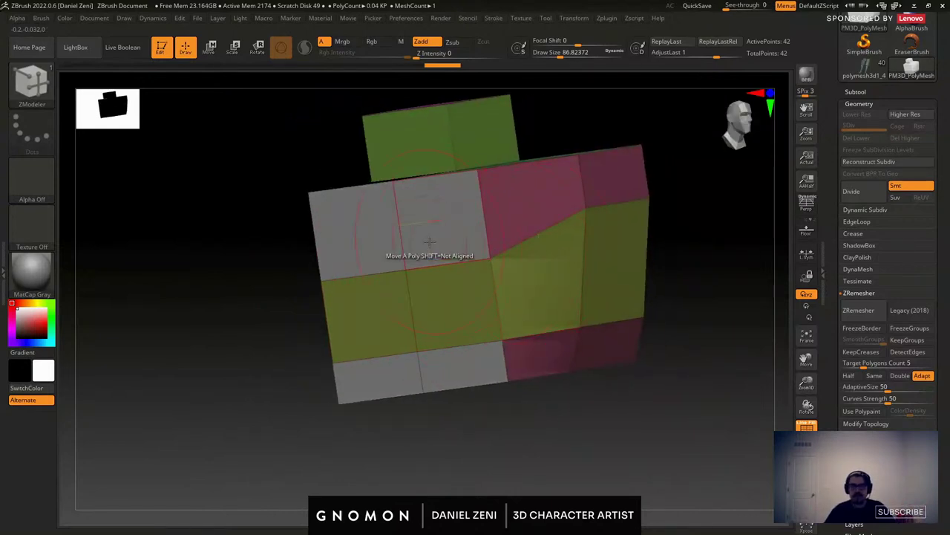
Set the Slide target to Edge and slide the yellow band's lower and upper edges on the grey side toward the base.
ctrl+right_drag(419, 334, 410, 367)
key(space)
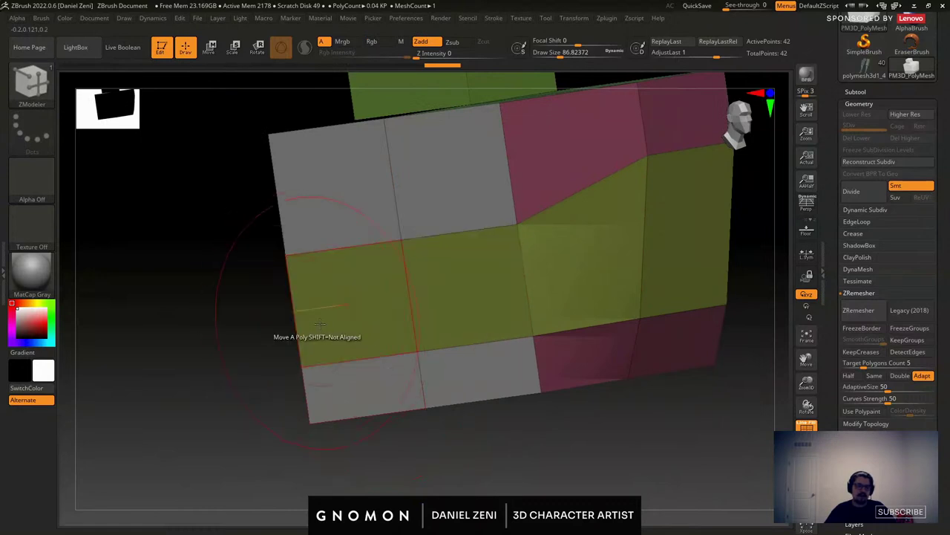
key(space)
click(281, 337)
drag(331, 359, 337, 390)
drag(334, 254, 357, 362)
alt+right_drag(356, 357, 365, 332)
Set the polygon action to Extrude with the A Single Poly target and extrude the narrowed yellow polygon out from the grey side.
key(space)
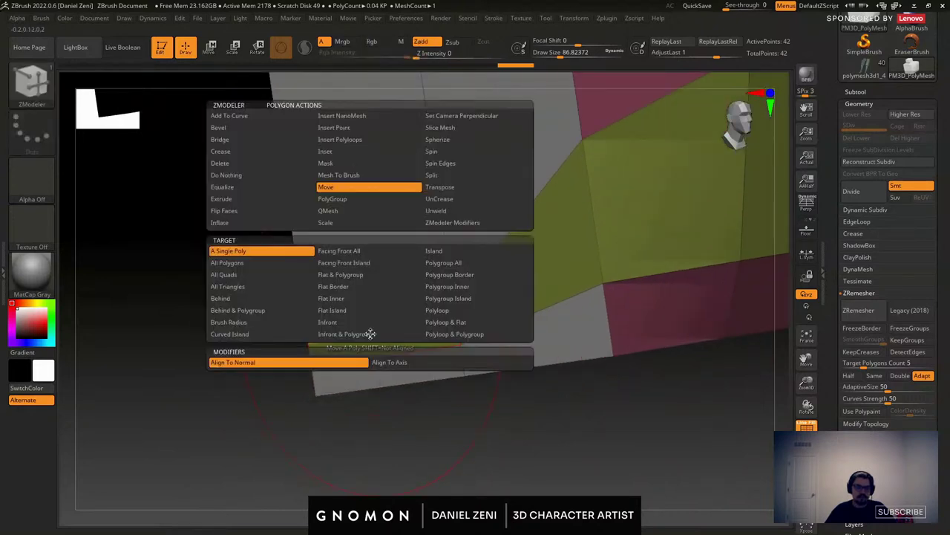
click(219, 198)
drag(378, 328, 168, 354)
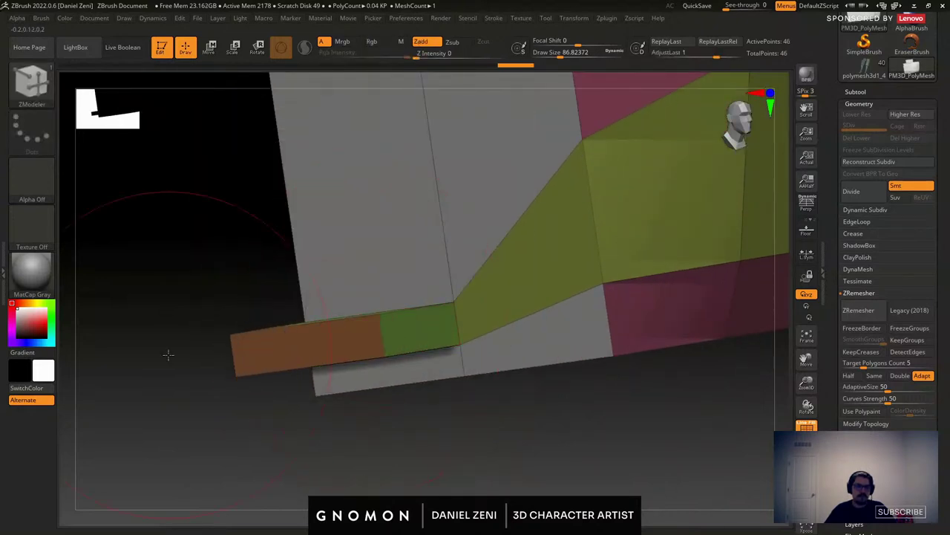
Examine the extruded block from several sides and look over the available ZModeler edge actions.
ctrl+right_drag(376, 319, 386, 276)
right_drag(386, 276, 422, 243)
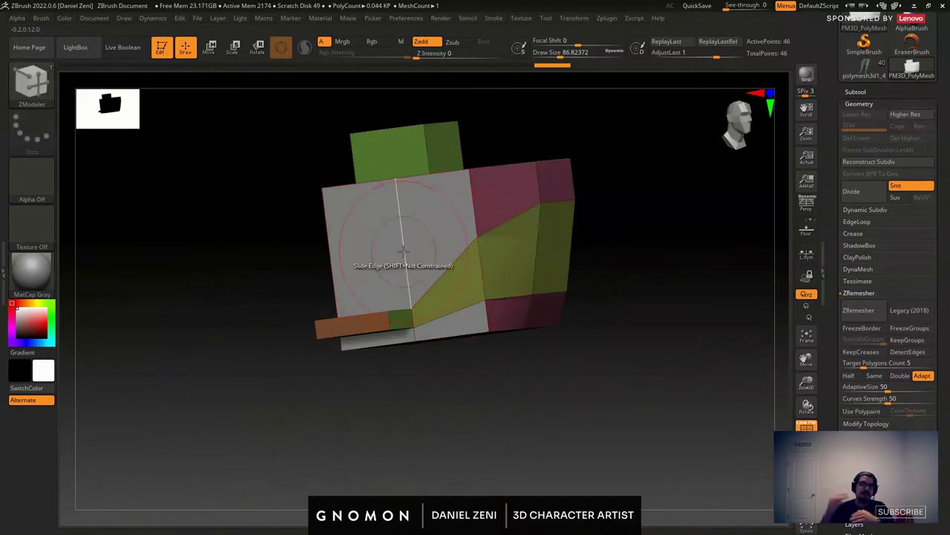
right_drag(404, 252, 456, 264)
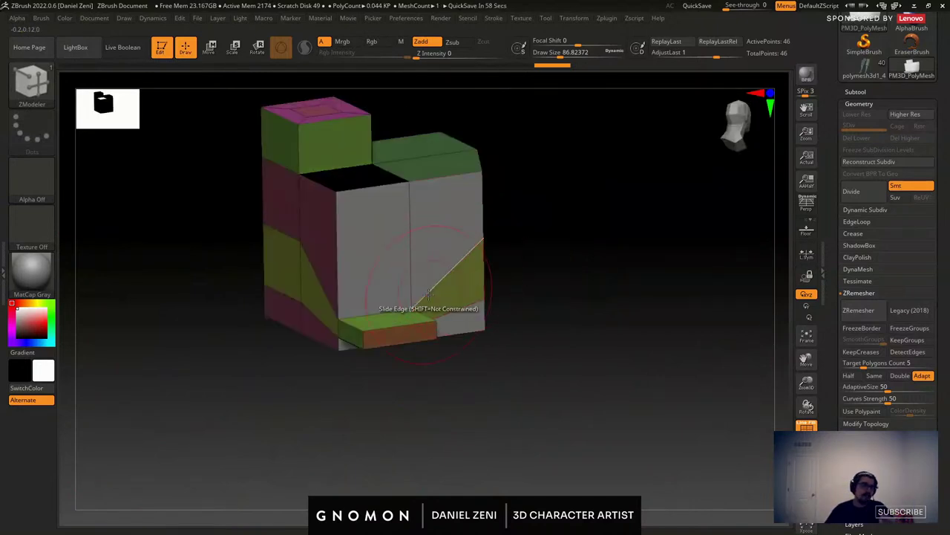
right_drag(429, 295, 388, 287)
right_drag(508, 245, 506, 292)
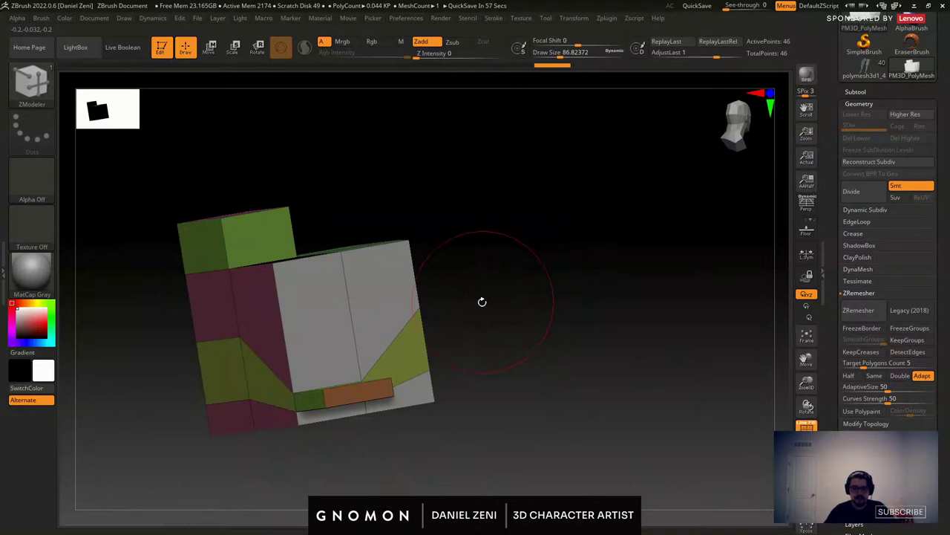
right_drag(482, 302, 390, 346)
key(space)
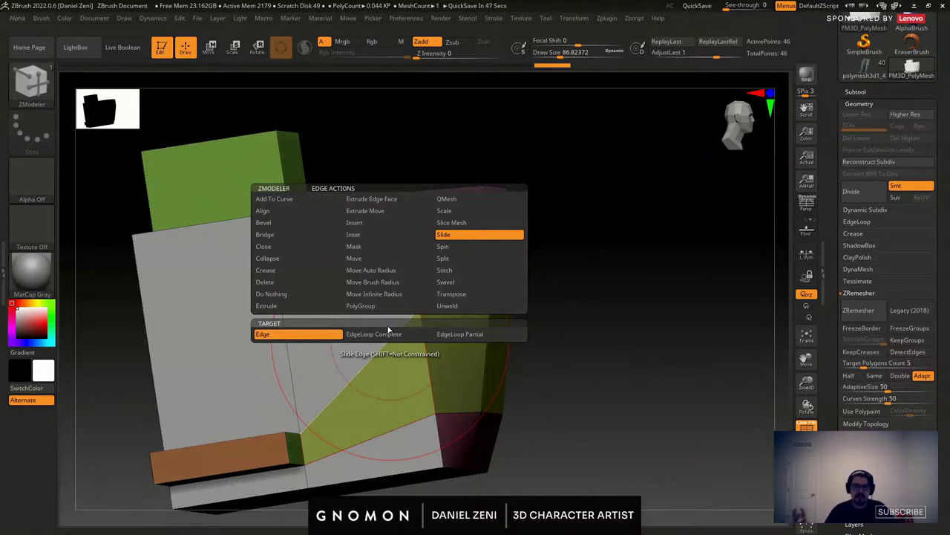
key(space)
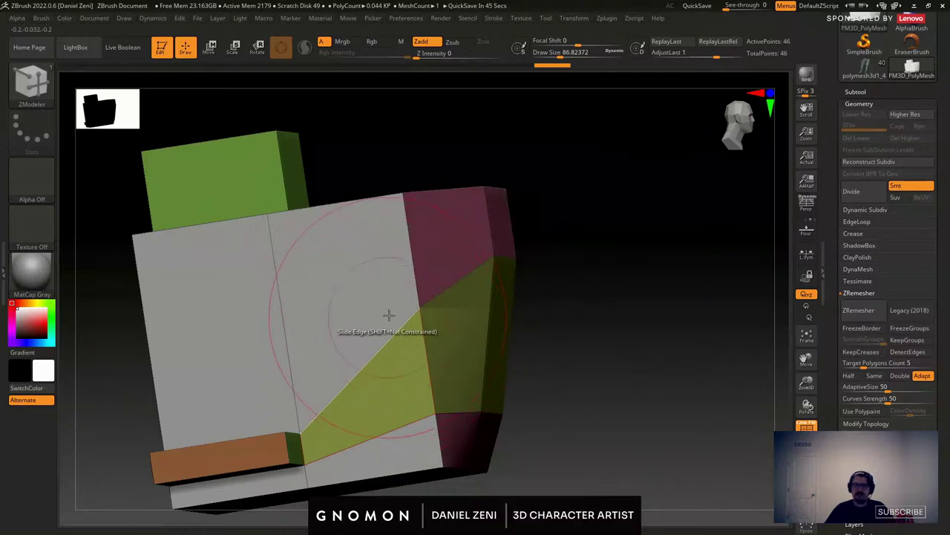
Reduce the draw size to about 31, set the point action to Slide, and slide the maroon side's top-edge midpoint along that edge.
mouse_move(631, 141)
mouse_down()
mouse_move(570, 205)
mouse_move(422, 289)
mouse_move(398, 219)
mouse_up()
key(space)
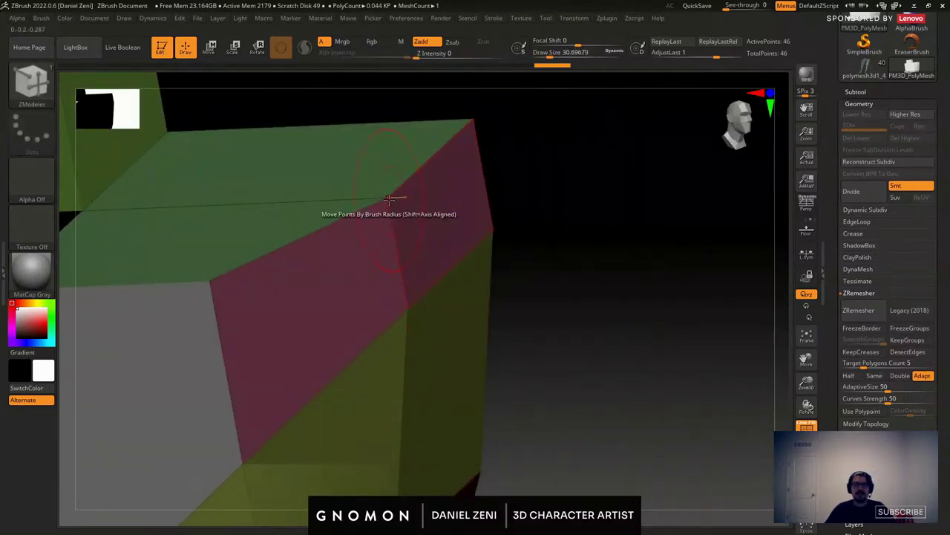
right_drag(388, 199, 382, 188)
key(space)
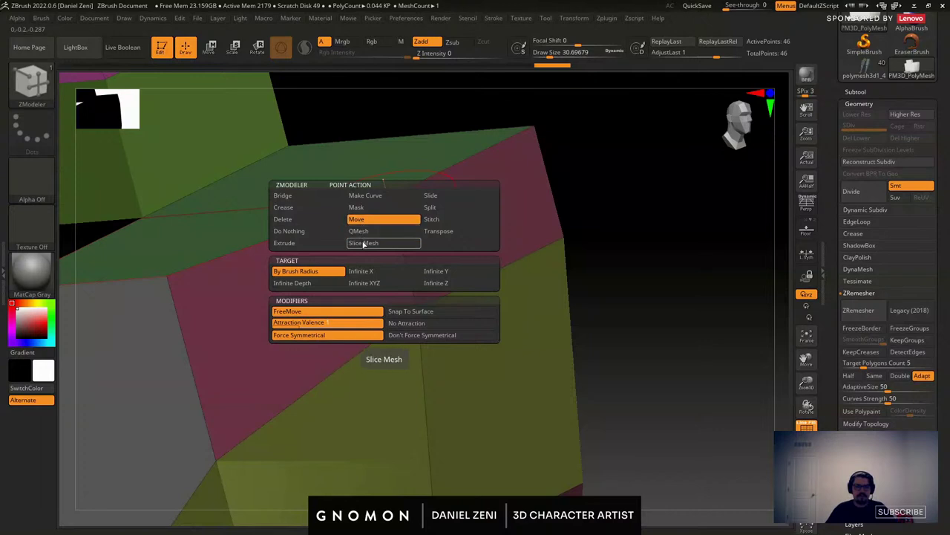
key(space)
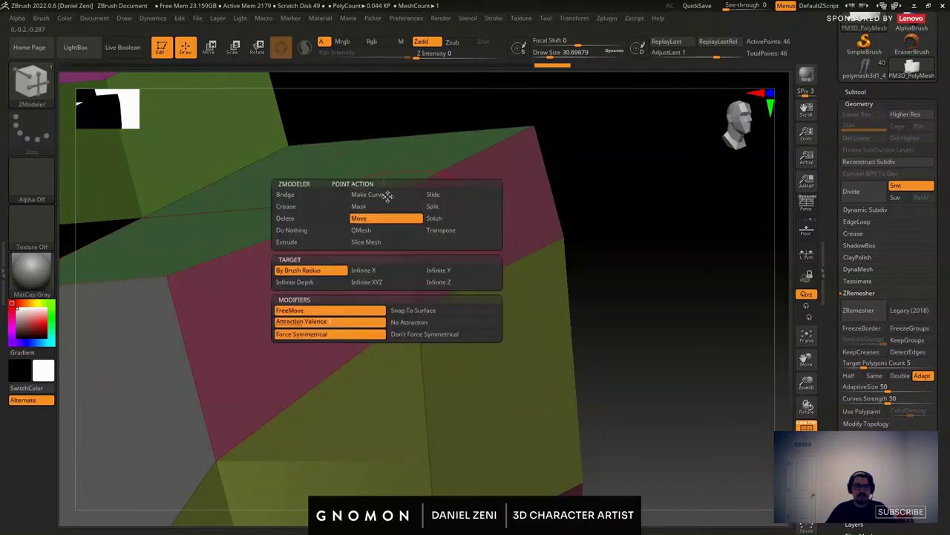
key(space)
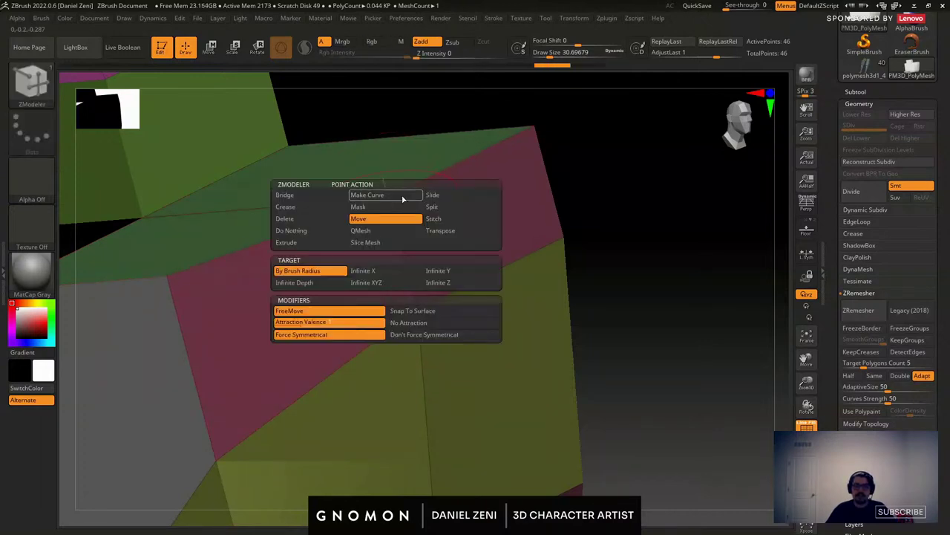
click(436, 196)
right_drag(445, 199, 405, 203)
drag(405, 203, 382, 215)
right_drag(379, 238, 406, 273)
Set the point action to Stitch and try stitching the point where the maroon and yellow faces meet to the top-edge point.
key(space)
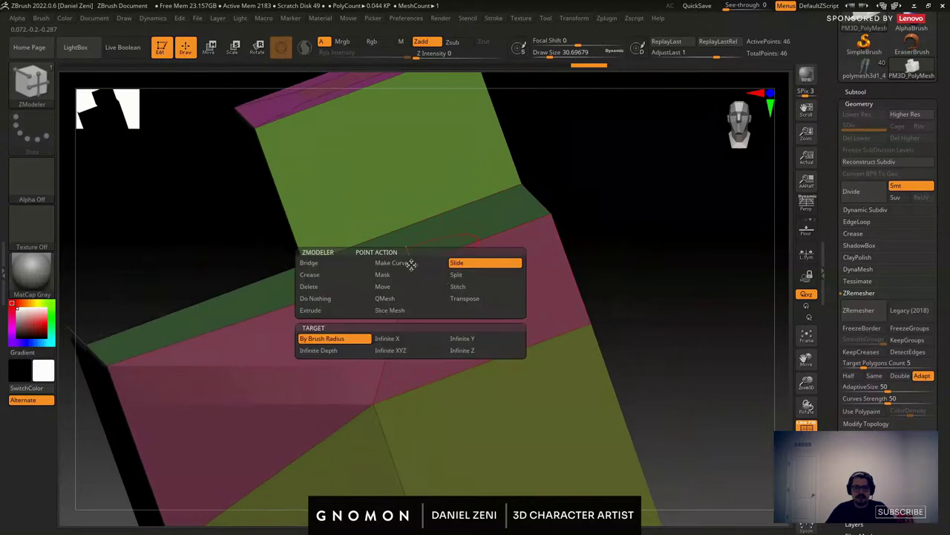
click(455, 287)
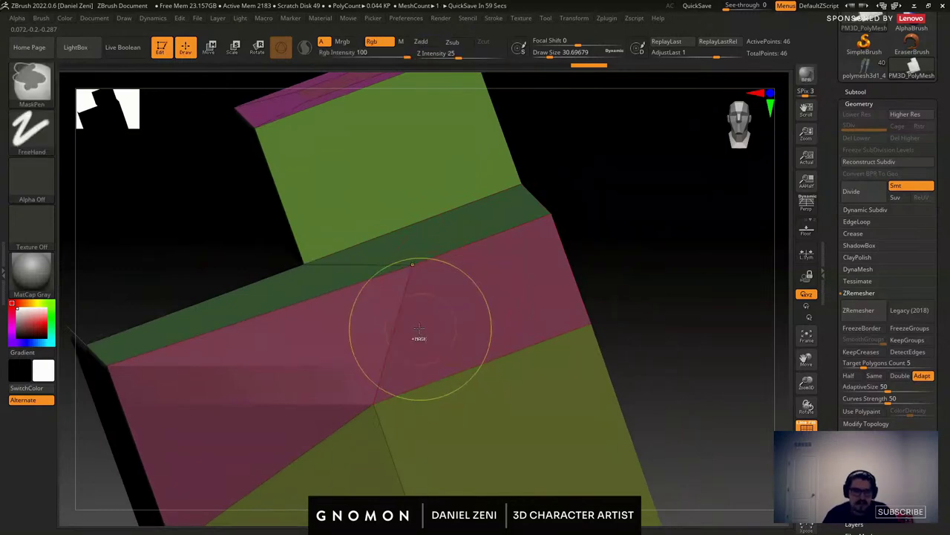
right_drag(418, 335, 390, 343)
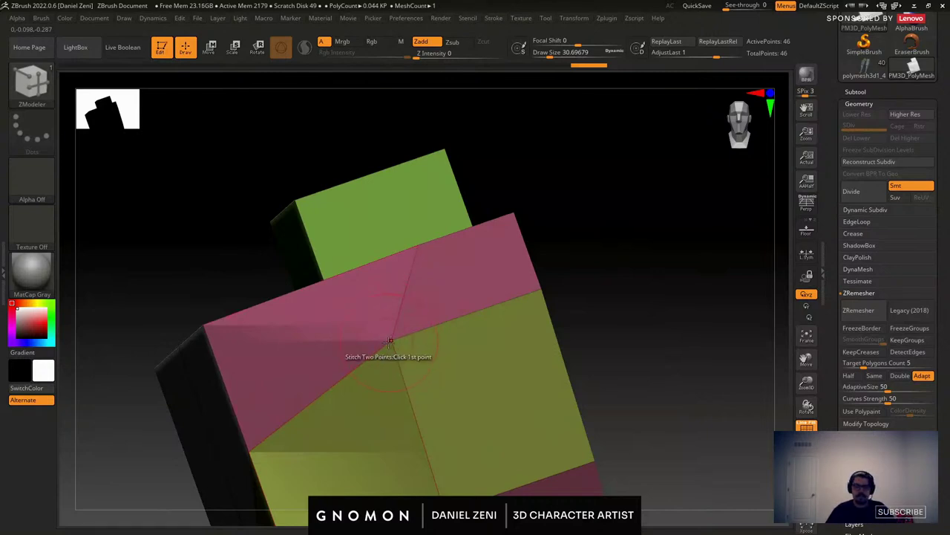
right_drag(411, 215, 418, 251)
click(418, 250)
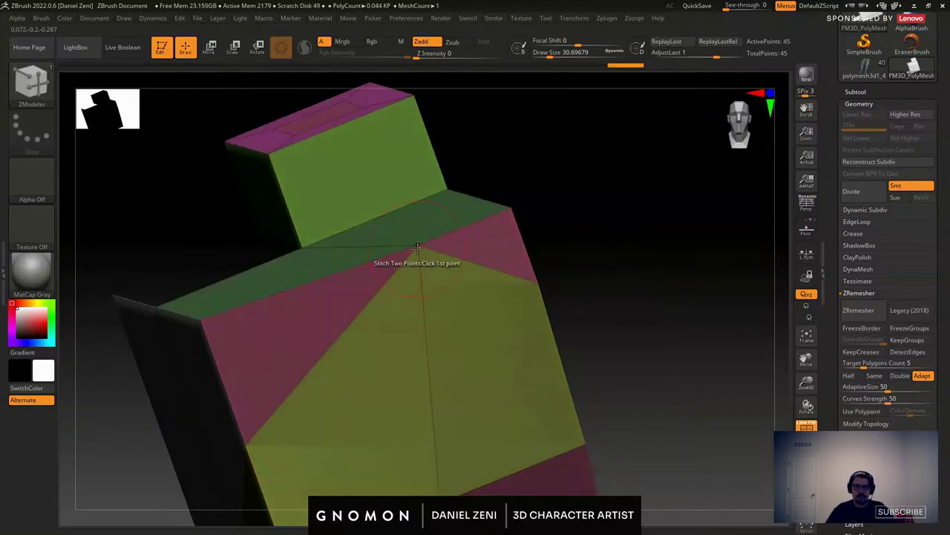
key(ctrl+z)
Set the Stitch modifier to To Mid Point and stitch the maroon side's lower middle point with its top-edge point.
key(space)
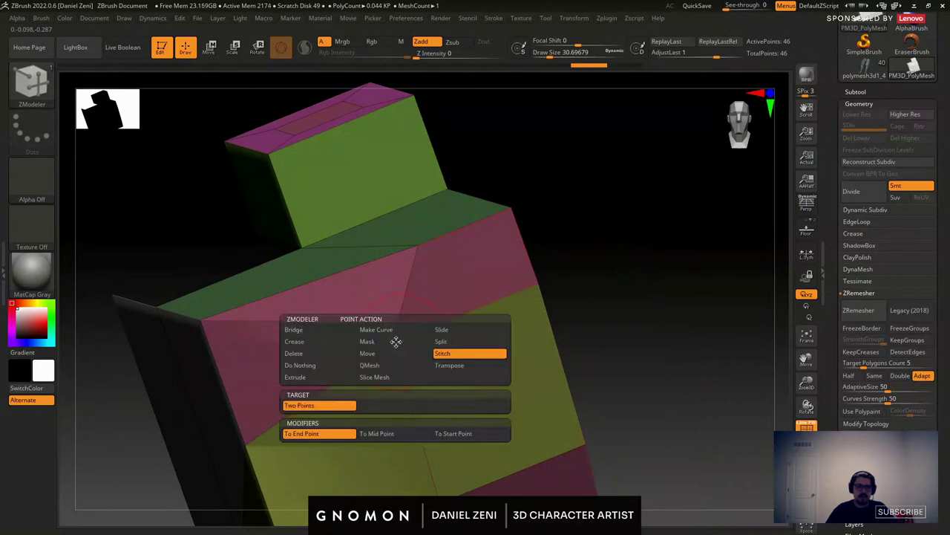
click(379, 434)
click(394, 343)
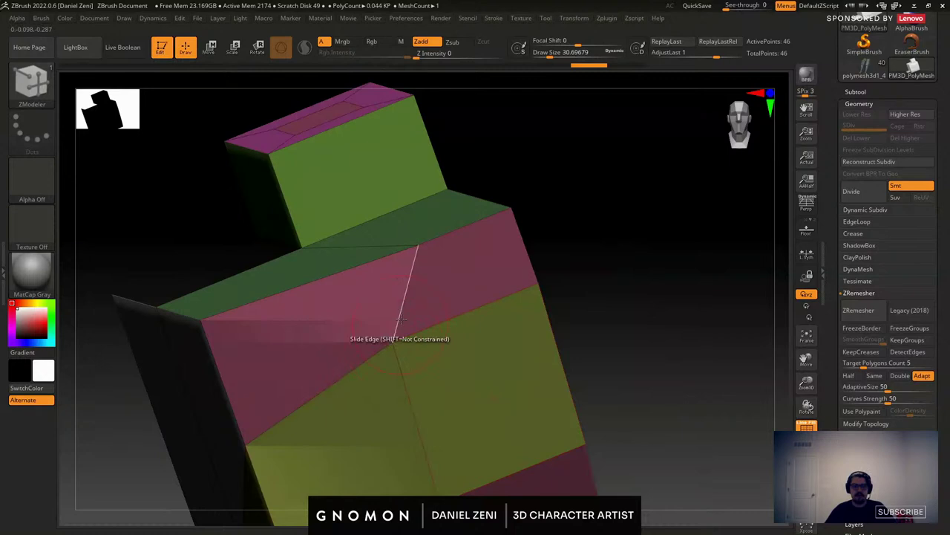
click(417, 247)
Set the point action to Split and try splitting the centre point of the cube's green underside into a large octagon.
right_drag(414, 297, 394, 226)
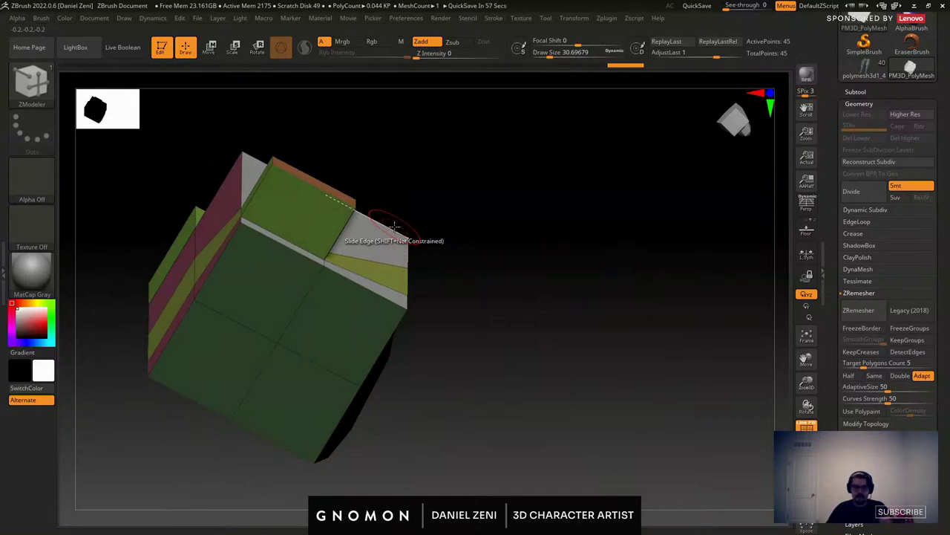
right_drag(394, 226, 496, 294)
ctrl+right_drag(496, 295, 496, 338)
key(space)
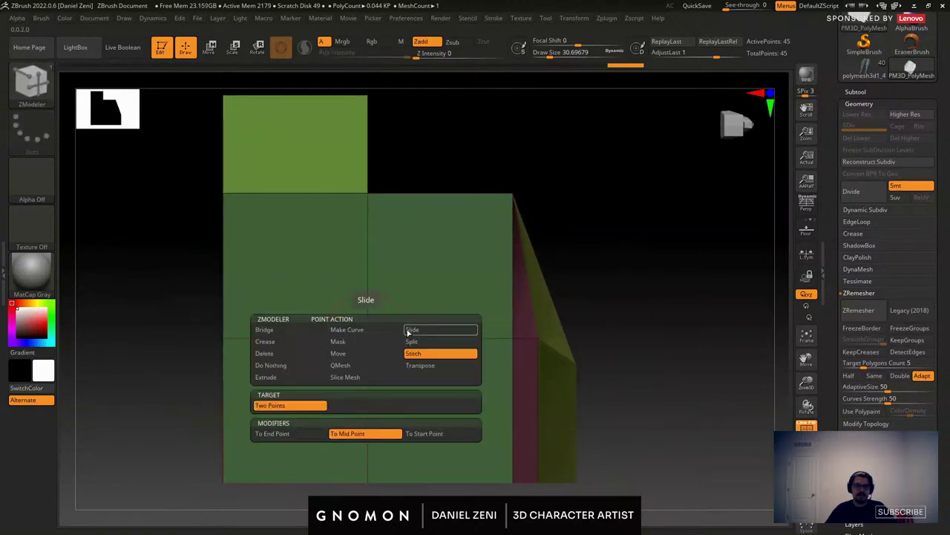
click(411, 341)
drag(367, 338, 446, 410)
alt+right_drag(446, 410, 439, 348)
right_drag(440, 347, 453, 258)
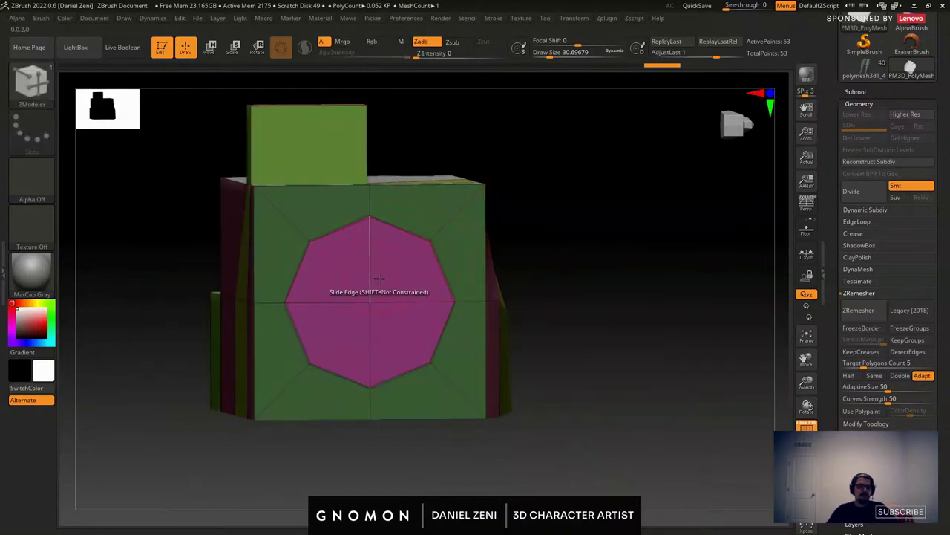
key(ctrl+z)
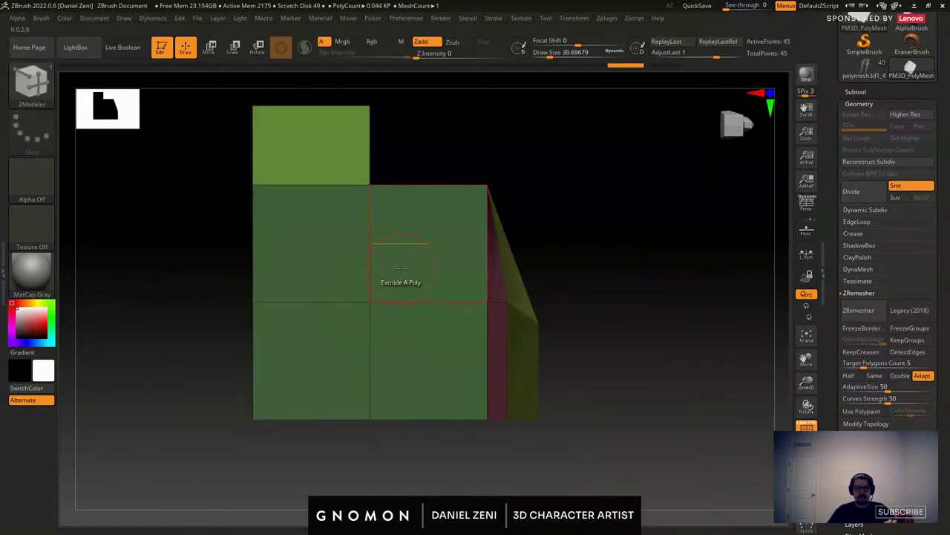
Split the green underside's centre point into a smaller octagon and preview the shape with Dynamic Subdiv smoothing.
right_drag(400, 269, 371, 302)
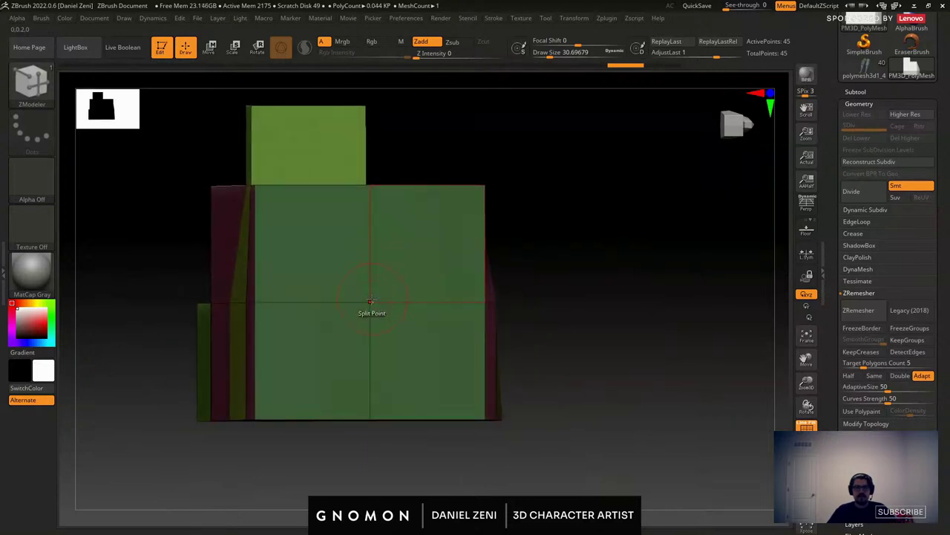
drag(371, 301, 416, 314)
right_drag(416, 314, 435, 339)
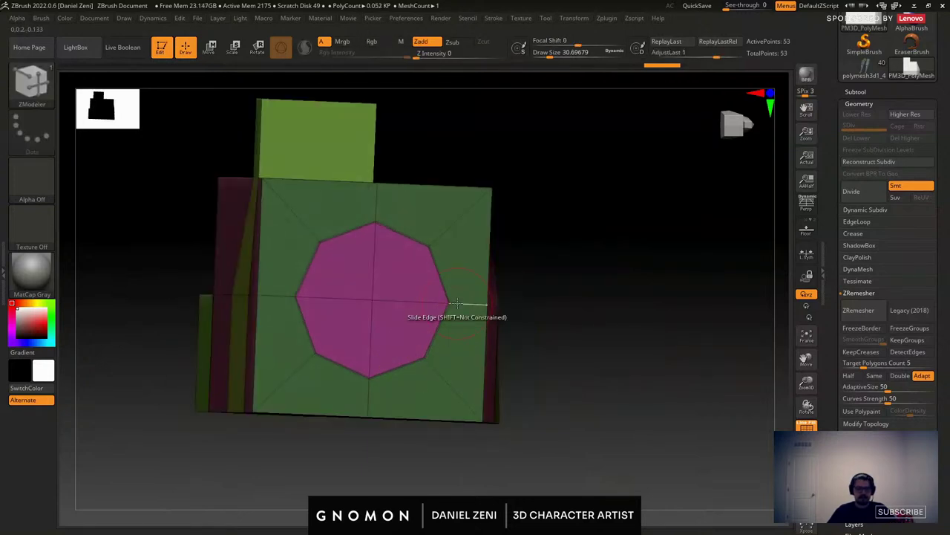
mouse_move(457, 303)
right_down()
mouse_move(448, 298)
mouse_move(450, 315)
mouse_move(465, 305)
right_up()
key(d)
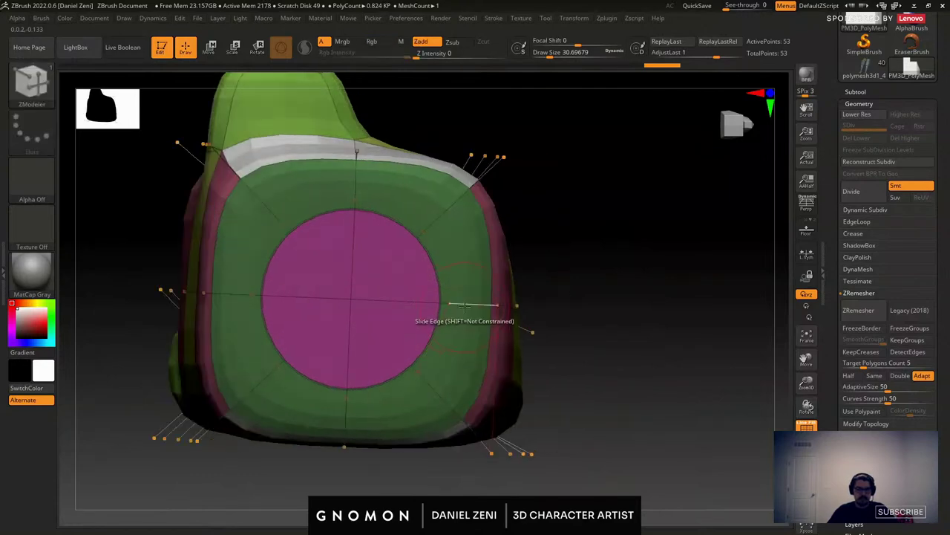
mouse_move(452, 246)
right_down()
mouse_move(461, 248)
mouse_move(443, 272)
mouse_move(419, 244)
mouse_move(420, 259)
right_up()
mouse_move(438, 320)
ctrl+right_down()
mouse_move(445, 287)
mouse_move(486, 263)
ctrl+right_up()
Try UnCreaseAll from the Crease settings on the smoothed mesh, undo it, and turn the smoothing off.
click(866, 235)
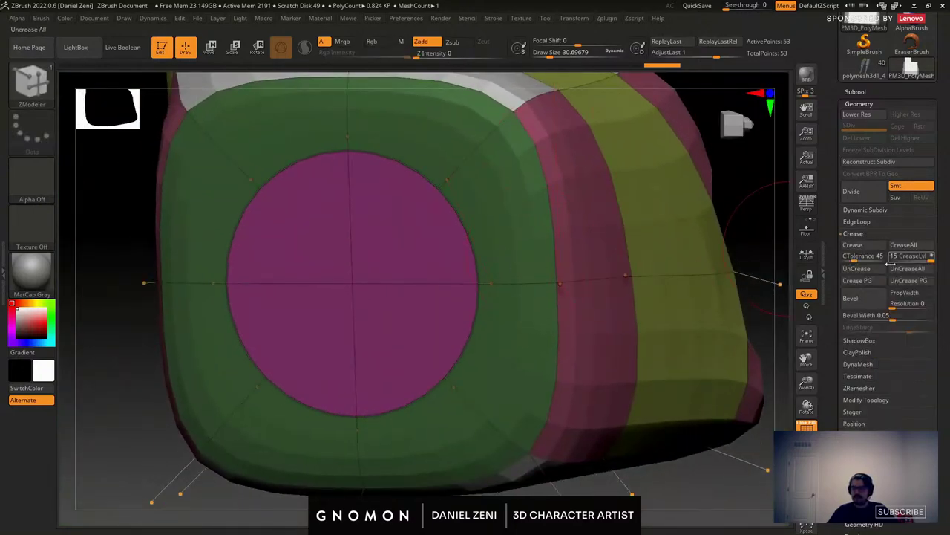
click(896, 270)
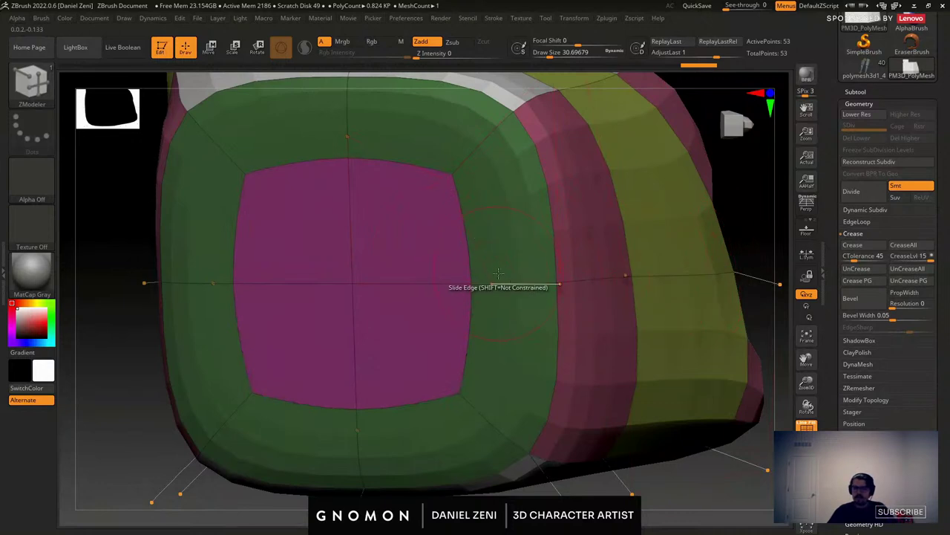
key(shift+d)
key(shift+d)
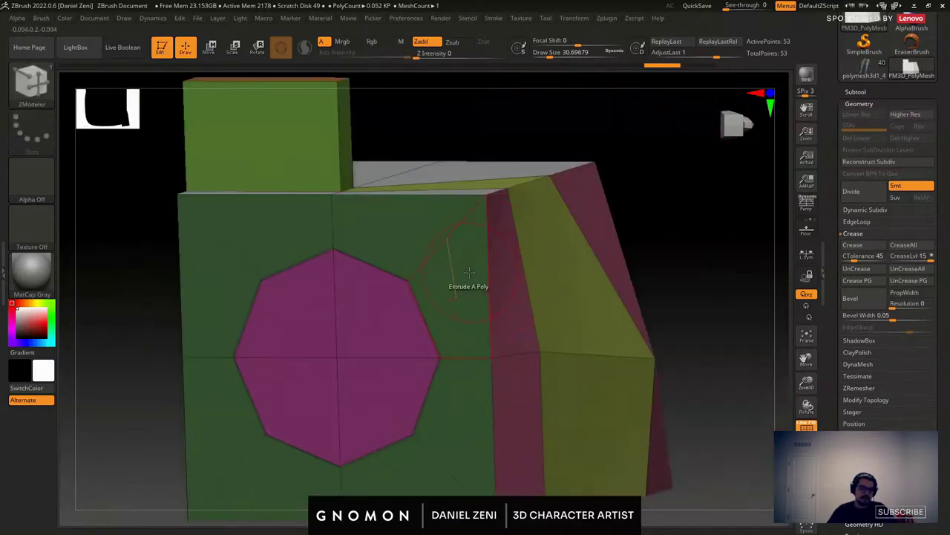
Preview the creased octagon with Dynamic Subdiv smoothing again, examine the mesh, and turn the smoothing off.
key(d)
key(d)
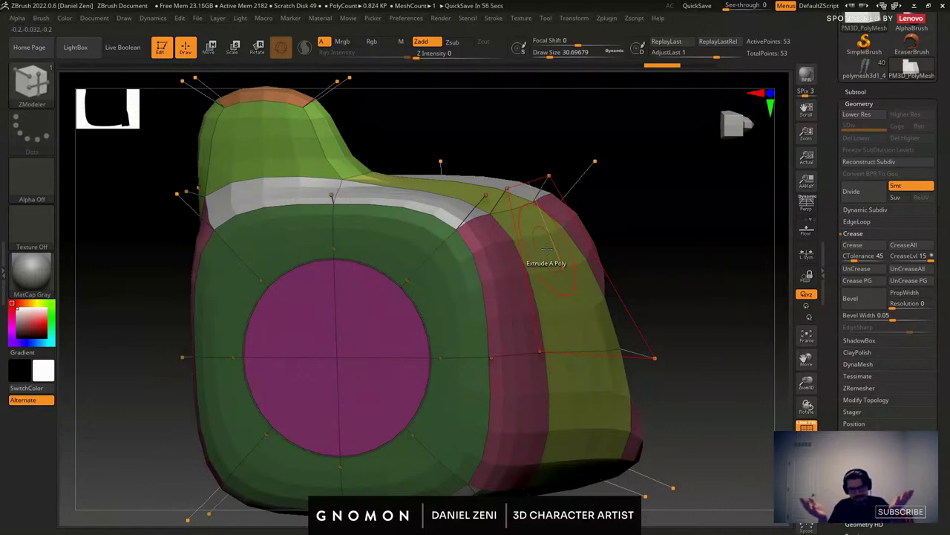
ctrl+right_drag(590, 320, 564, 330)
right_drag(565, 331, 418, 378)
key(shift+d)
key(shift+d)
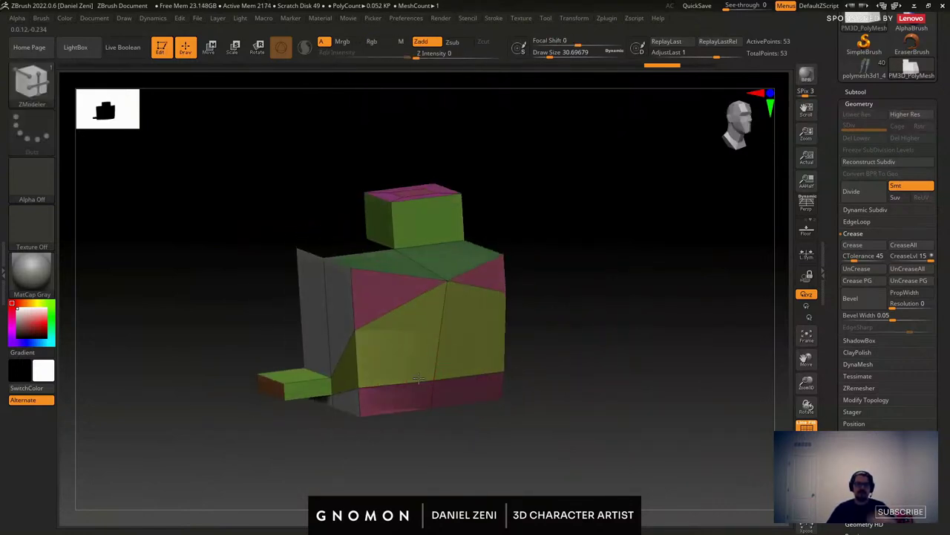
mouse_move(528, 344)
right_down()
mouse_move(512, 338)
mouse_move(519, 335)
mouse_move(503, 345)
mouse_move(522, 340)
right_up()
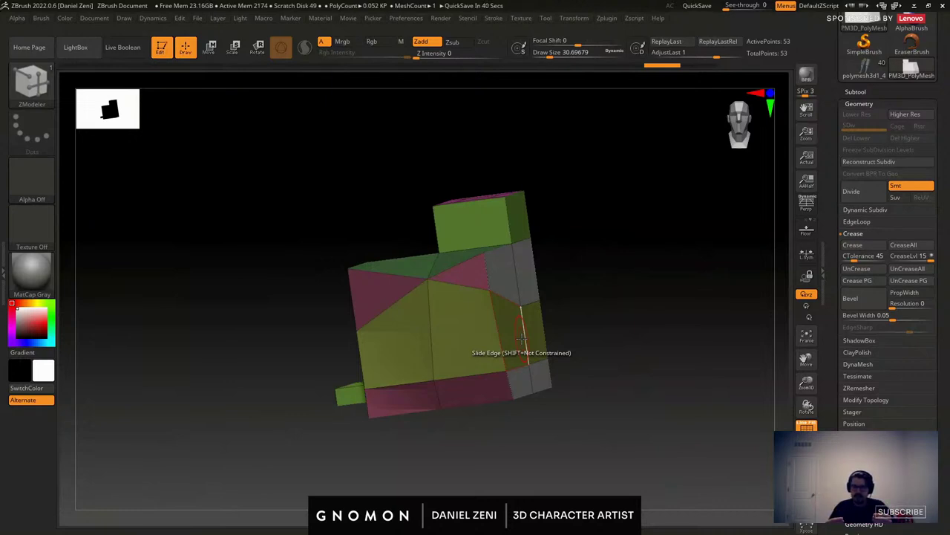
shift+right_drag(519, 330, 393, 333)
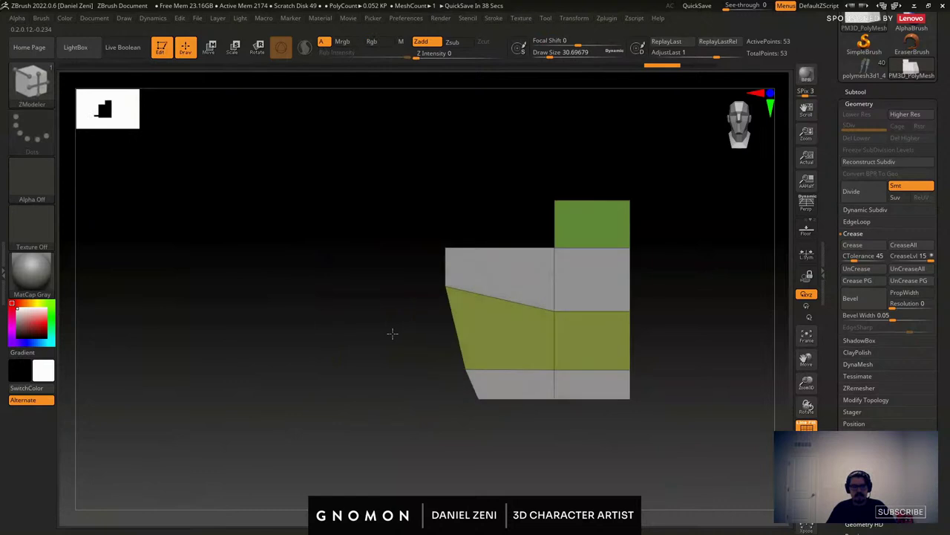
alt+right_drag(516, 296, 426, 302)
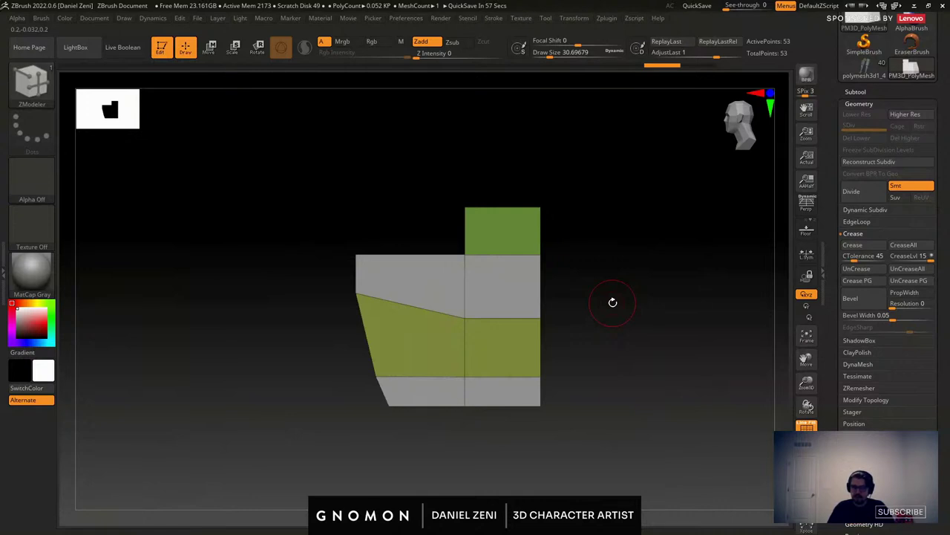
key(w)
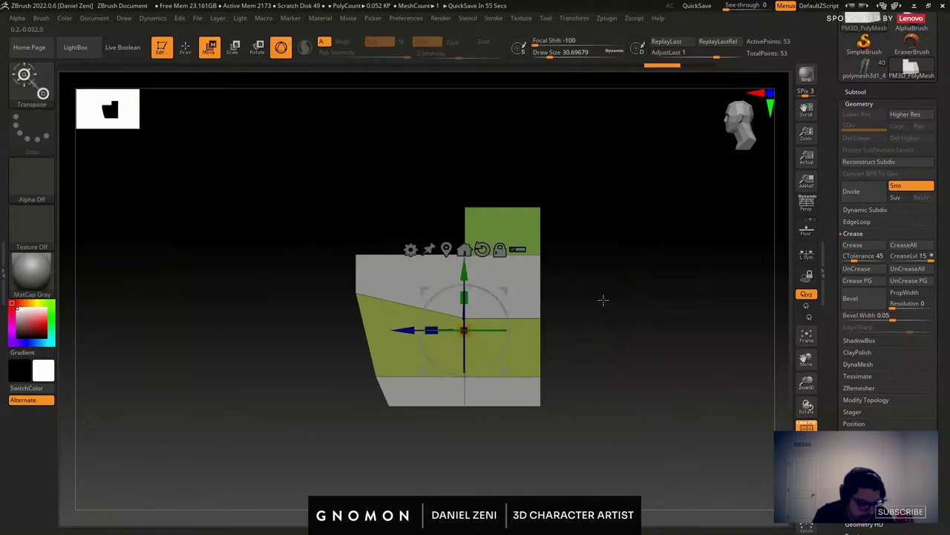
click(193, 54)
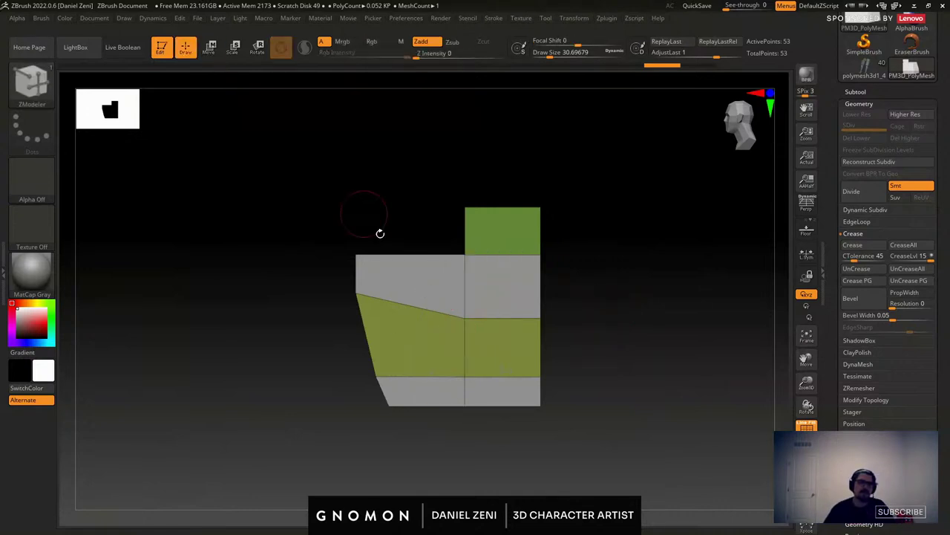
Open the Subtool list and group all of the mesh's polygons into a single polygroup.
right_drag(513, 347, 462, 329)
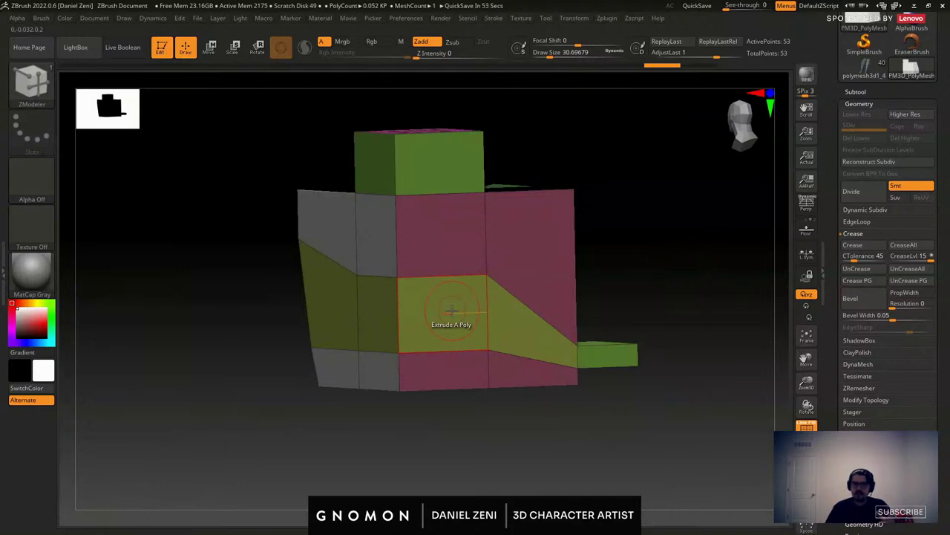
click(855, 92)
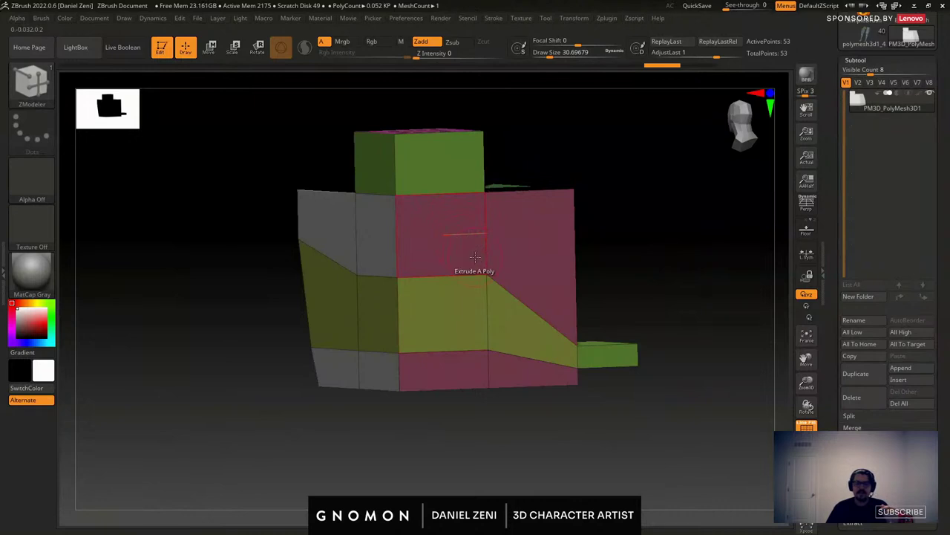
mouse_move(459, 258)
right_down()
mouse_move(441, 242)
mouse_move(459, 255)
right_up()
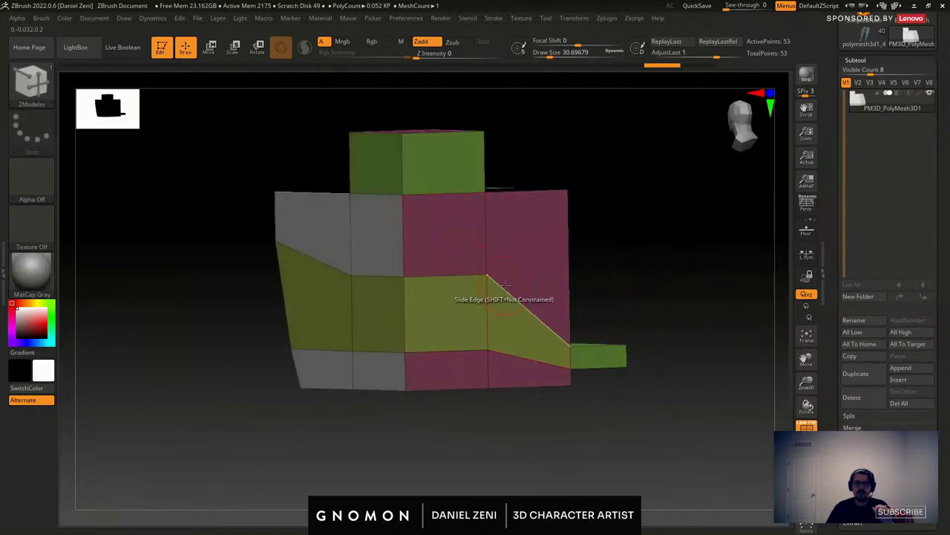
key(ctrl+w)
alt+right_drag(619, 305, 615, 256)
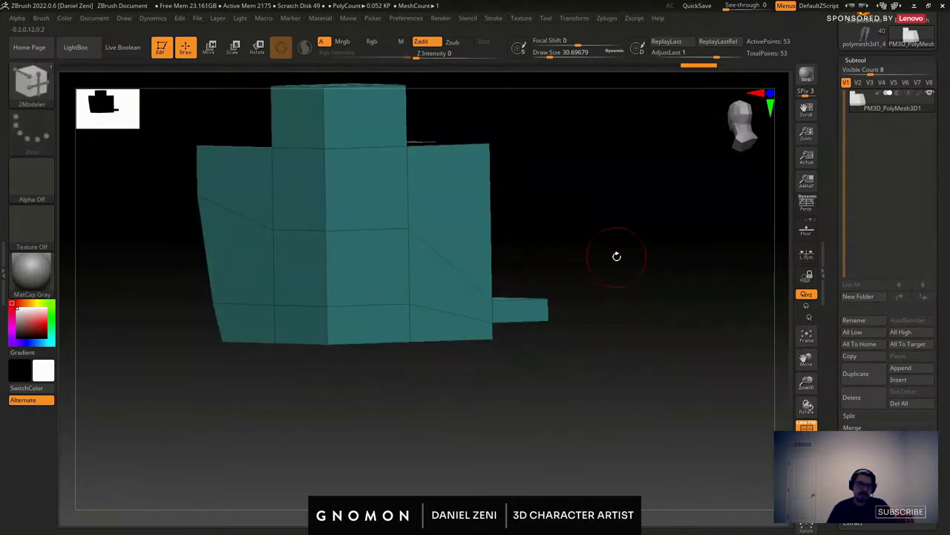
Set the selection brush's stroke to Lasso.
click(31, 127)
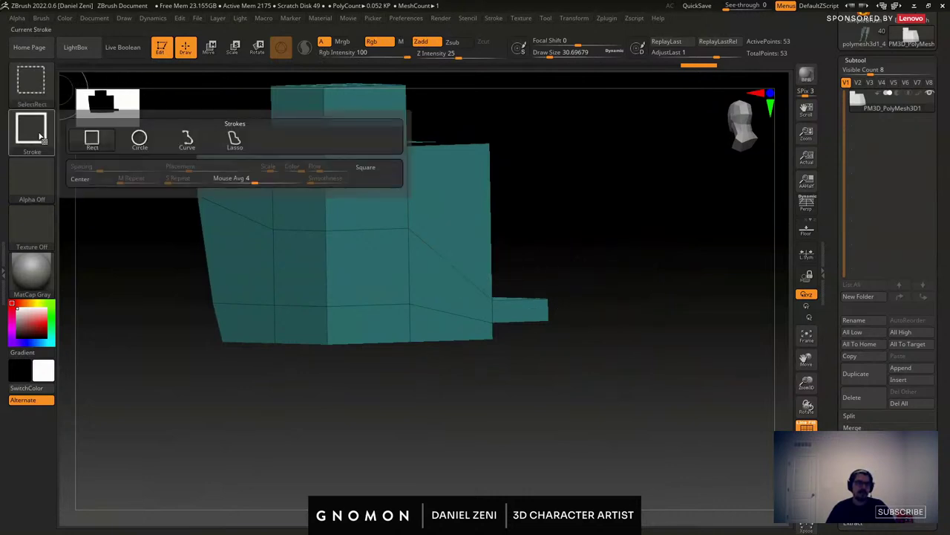
click(235, 139)
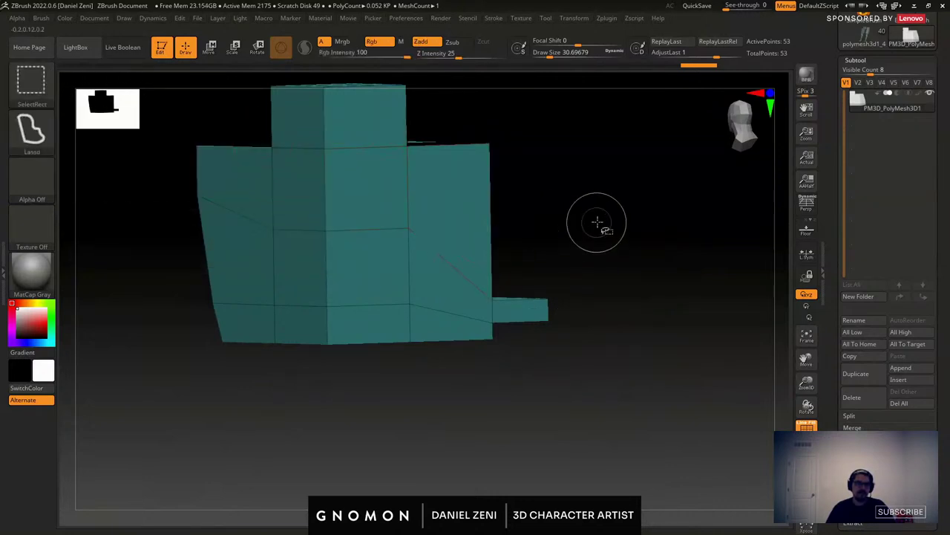
key(ctrl+shift)
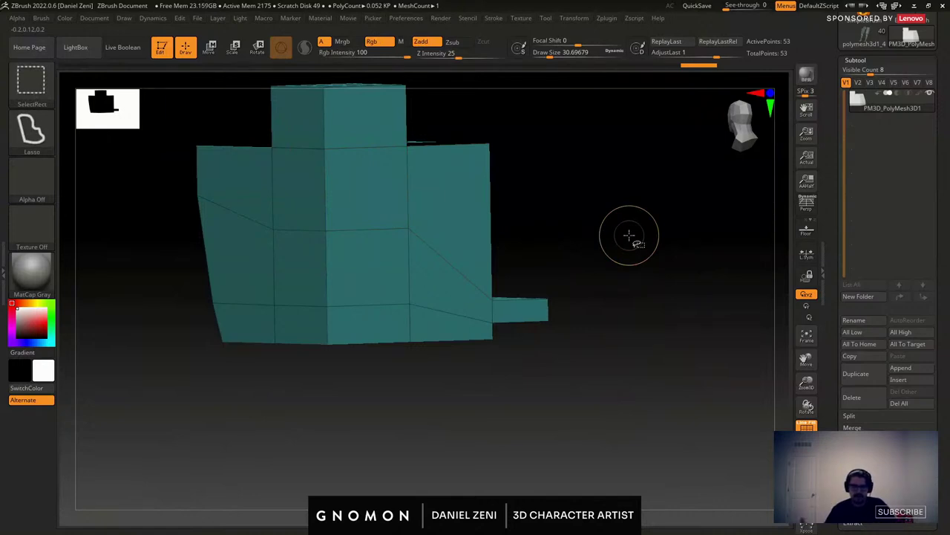
alt+right_drag(538, 229, 541, 260)
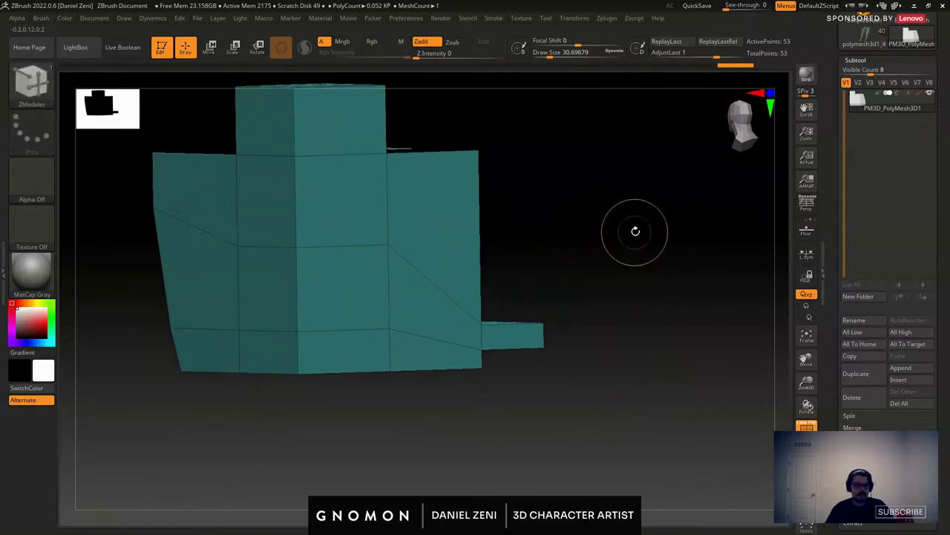
Isolate the lower corner and its protruding block with lasso selections, assign them their own polygroup, and show the whole mesh again.
mouse_move(634, 231)
ctrl+shift+mouse_down()
mouse_move(479, 198)
mouse_move(329, 343)
mouse_move(607, 396)
ctrl+shift+mouse_up()
mouse_move(579, 334)
right_down()
mouse_move(527, 320)
mouse_move(498, 295)
mouse_move(507, 255)
right_up()
ctrl+shift+drag(506, 255, 445, 309)
mouse_move(487, 377)
mouse_down()
mouse_move(467, 372)
mouse_move(477, 319)
mouse_up()
key(b)
key(z)
key(m)
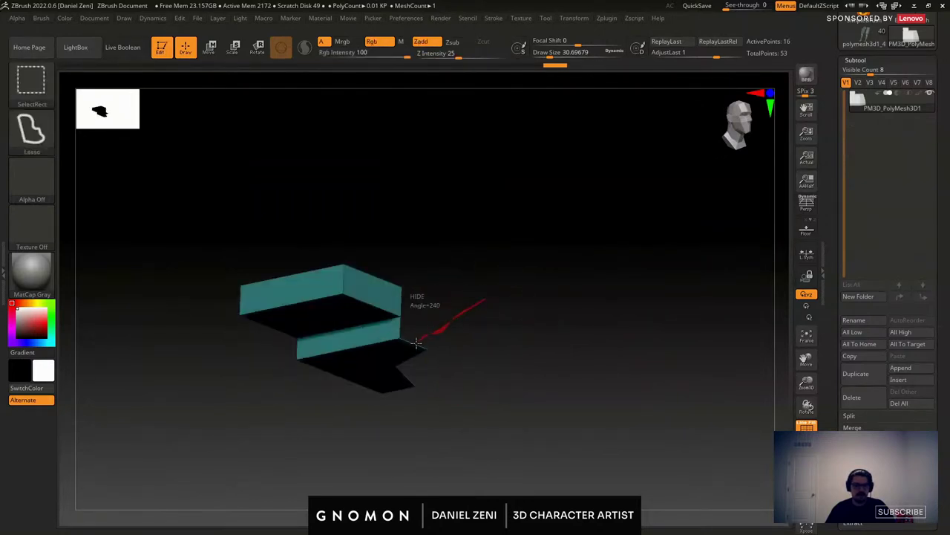
drag(509, 365, 475, 297)
right_drag(475, 297, 491, 295)
key(ctrl+w)
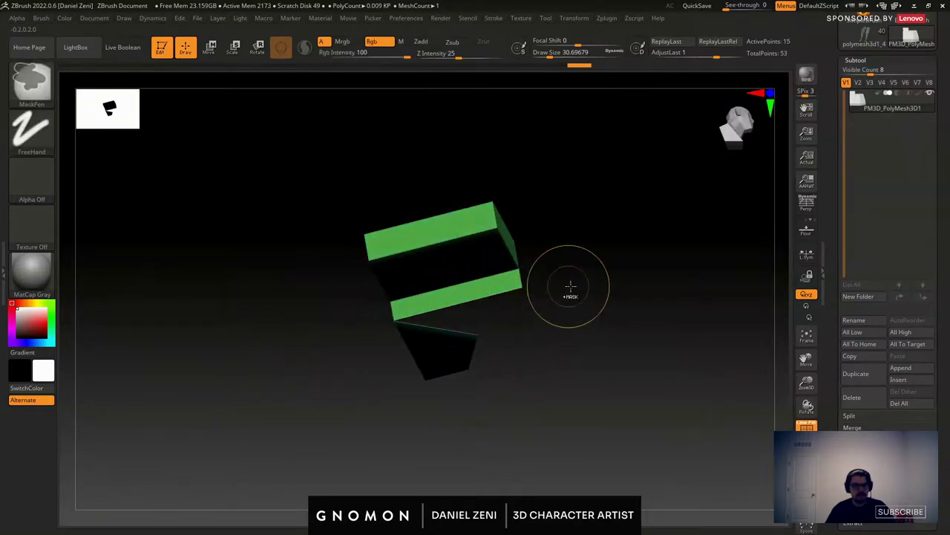
ctrl+shift+click(570, 285)
ctrl+right_drag(570, 280, 564, 251)
right_drag(564, 251, 519, 252)
ctrl+right_drag(519, 252, 471, 271)
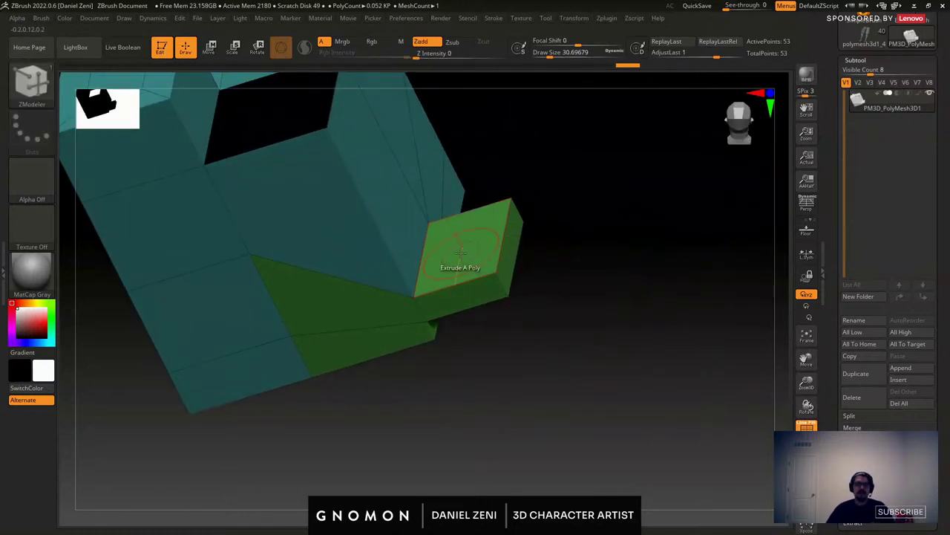
Set the polygon action to Inset with the Polygroup All target and inset the green polygroup around the protruding block.
key(space)
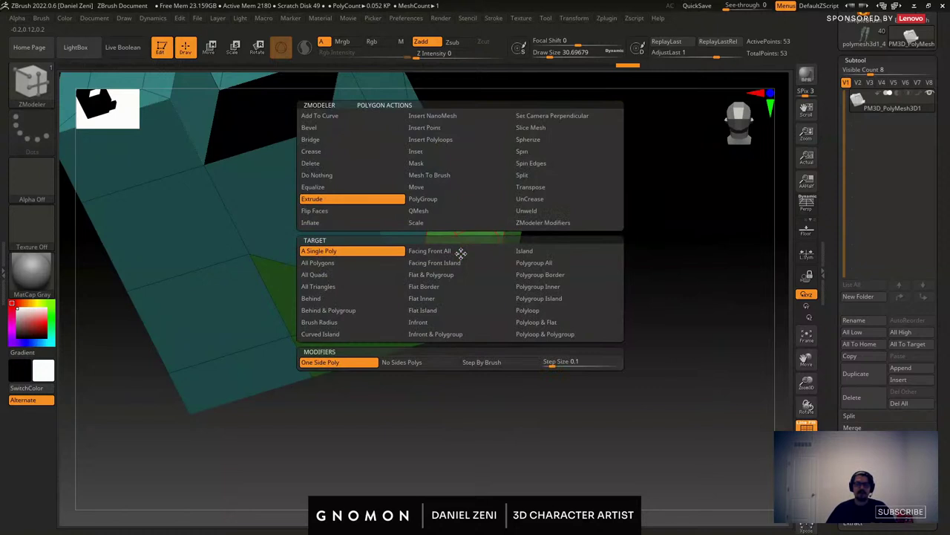
click(535, 263)
click(429, 151)
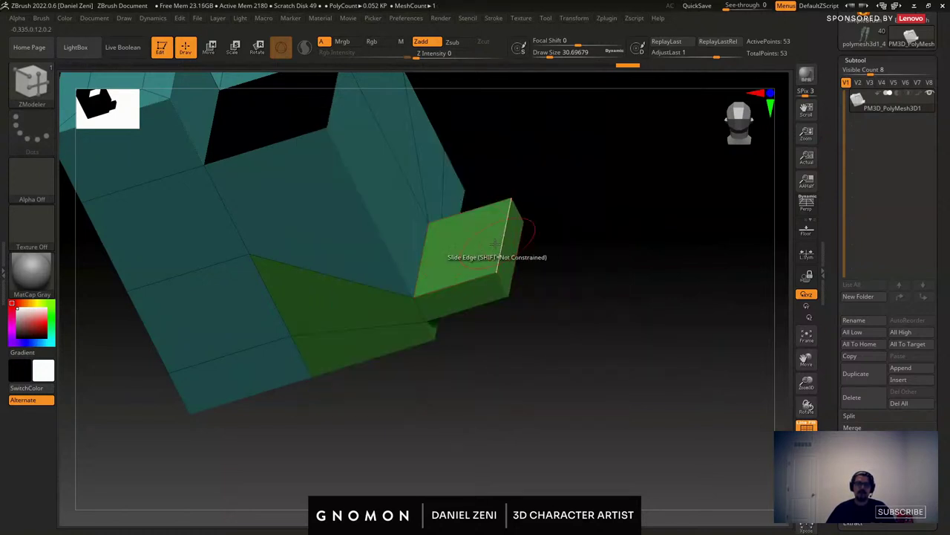
drag(479, 244, 466, 246)
right_drag(466, 246, 451, 257)
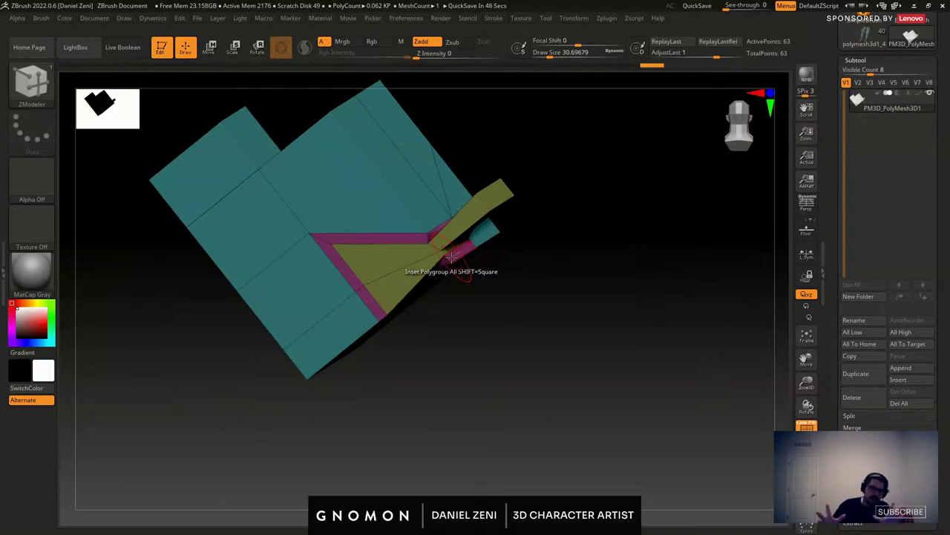
right_drag(451, 256, 412, 236)
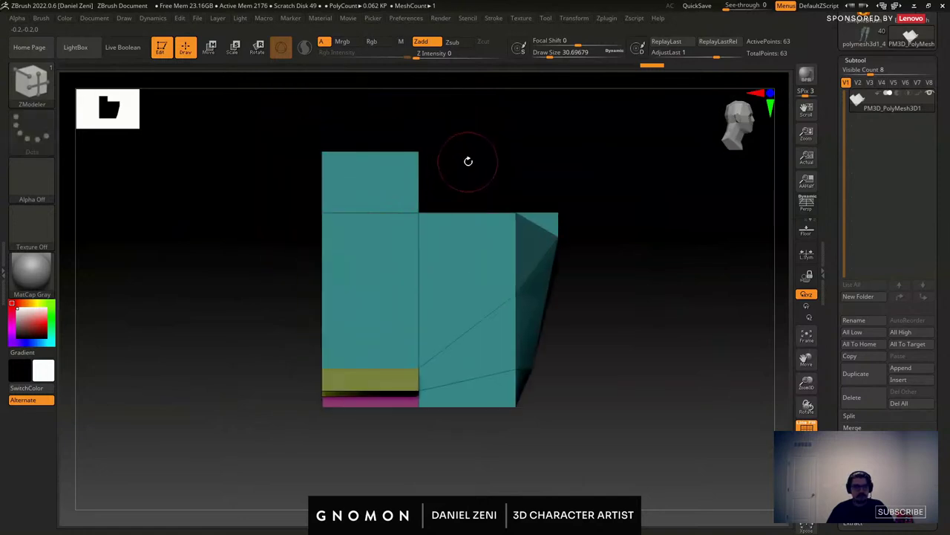
Set the edge action to Insert, try adding crossing edge loops through the raised block's inset top, and undo them.
alt+drag(468, 162, 472, 233)
ctrl+drag(484, 186, 278, 254)
drag(300, 184, 433, 212)
shift+right_drag(433, 211, 319, 190)
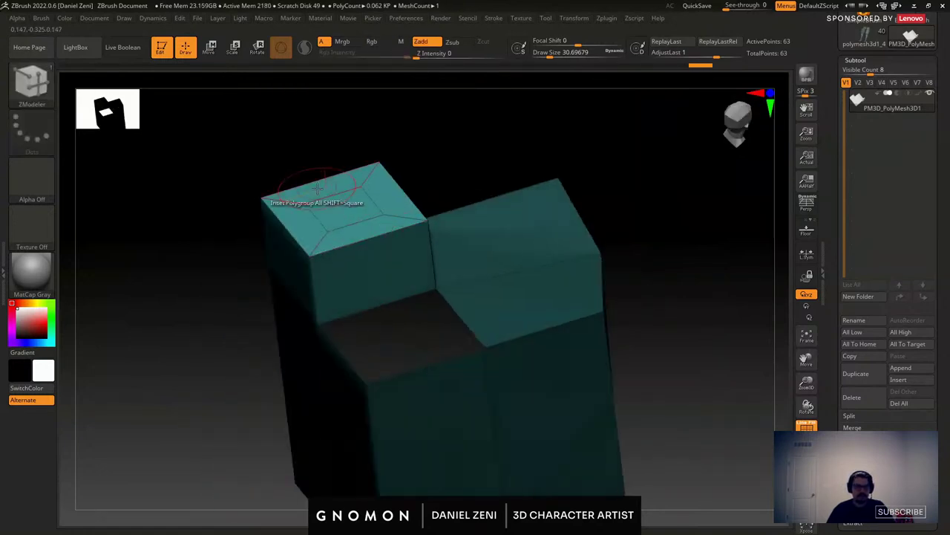
key(space)
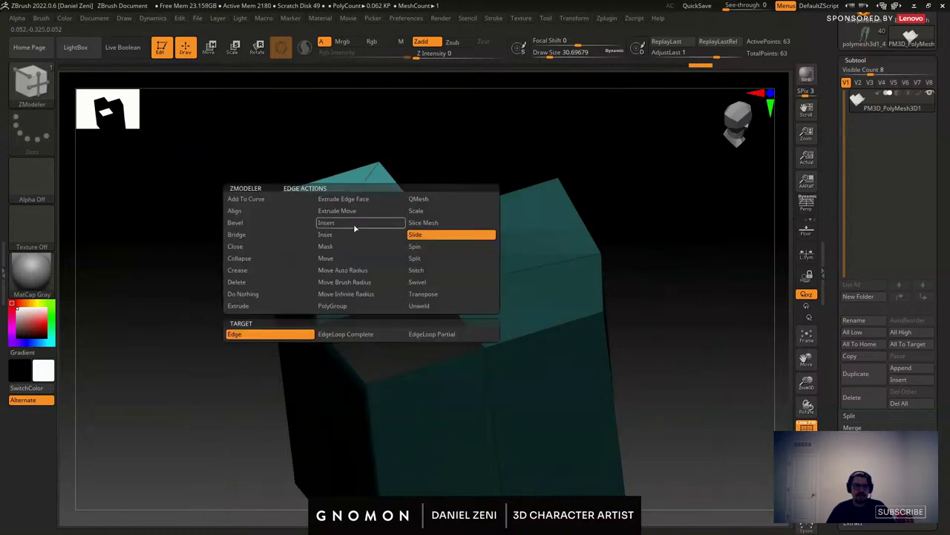
click(354, 225)
drag(356, 221, 353, 221)
ctrl+right_drag(355, 222, 399, 291)
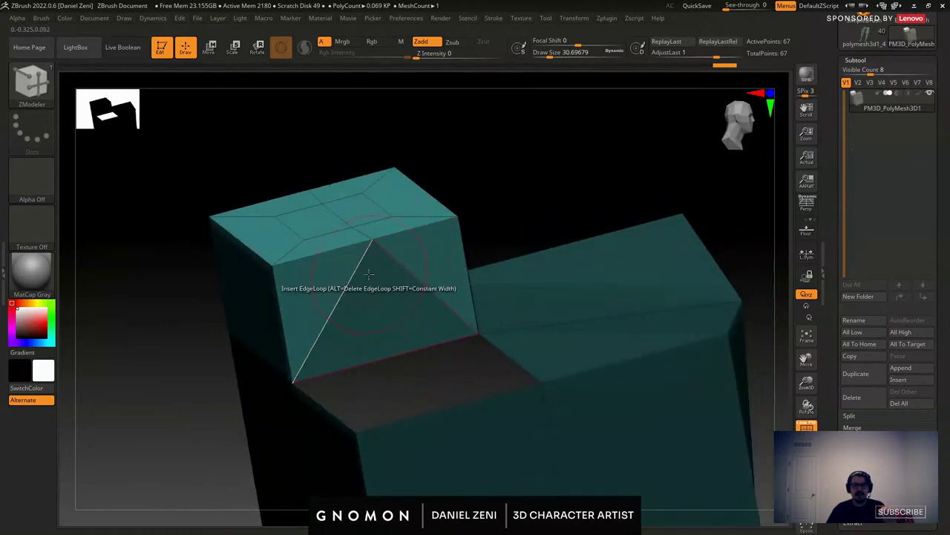
right_drag(370, 269, 392, 276)
drag(236, 248, 215, 244)
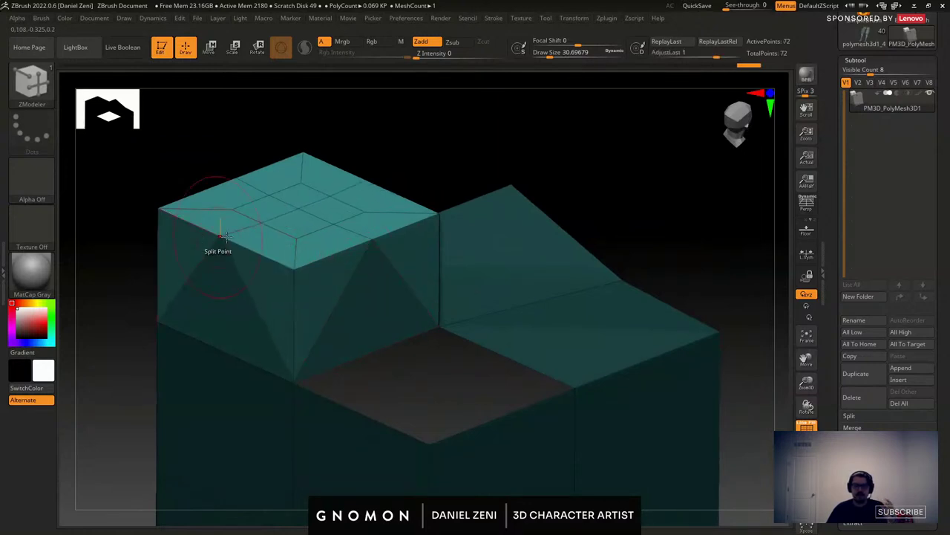
key(ctrl+z)
mouse_move(504, 282)
right_down()
mouse_move(439, 245)
mouse_move(564, 225)
right_up()
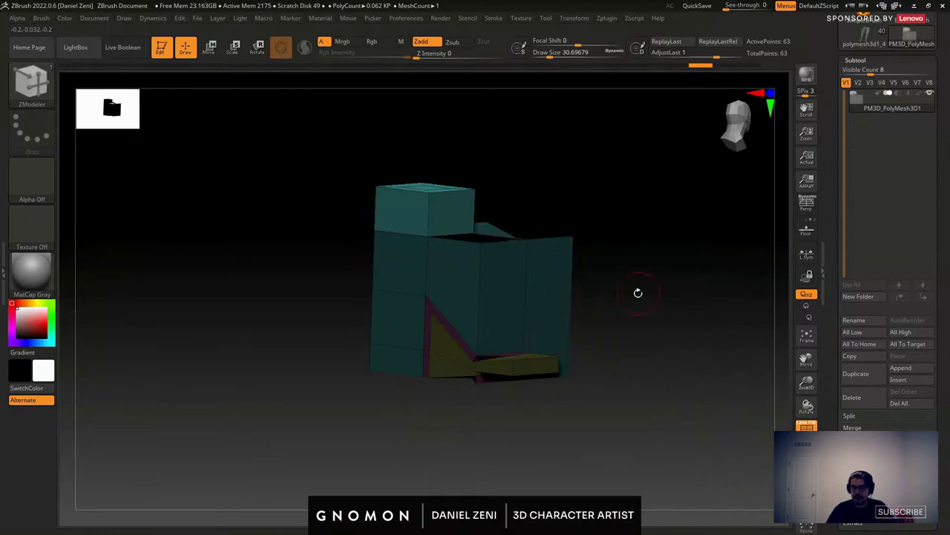
Set the polygon action to Delete with the Polygroup All target and delete the pink border around the yellow polygroup.
ctrl+drag(633, 314, 645, 327)
mouse_move(528, 315)
alt+right_down()
mouse_move(529, 260)
mouse_move(529, 297)
alt+right_up()
right_drag(529, 297, 577, 286)
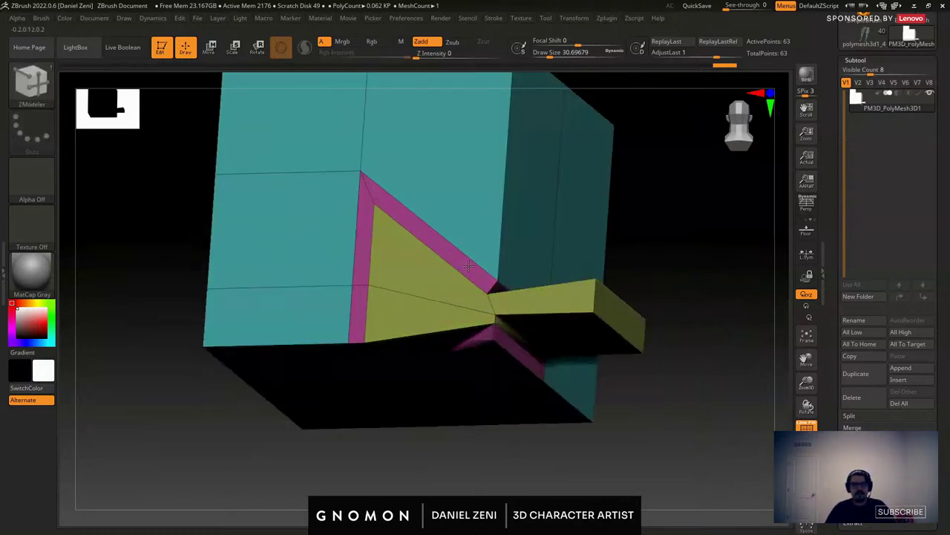
mouse_move(483, 278)
right_down()
mouse_move(520, 245)
mouse_move(490, 282)
mouse_move(483, 275)
mouse_move(490, 289)
mouse_move(482, 285)
right_up()
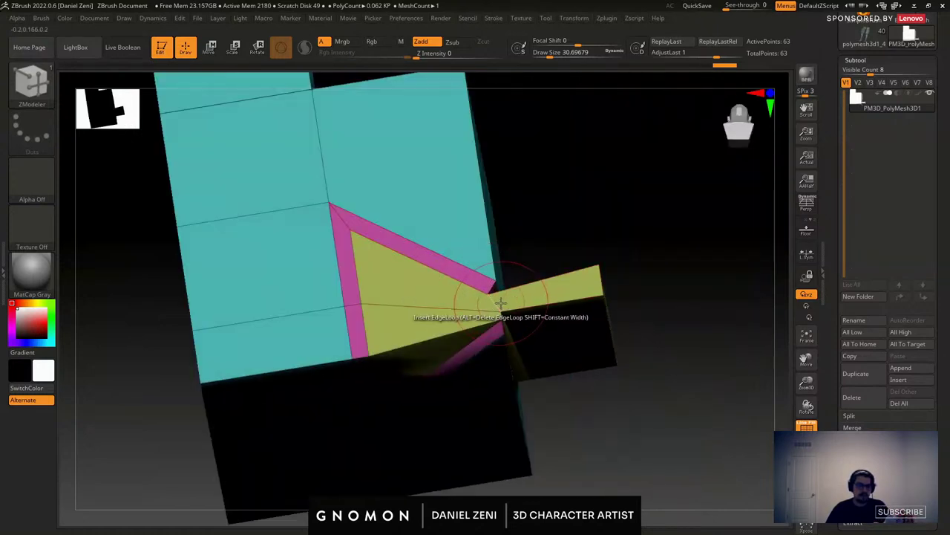
key(space)
click(369, 165)
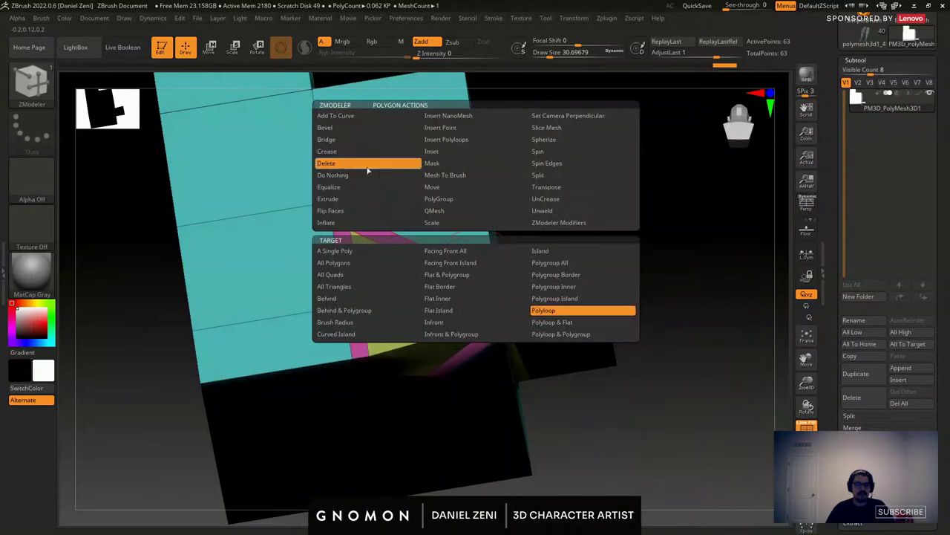
right_drag(456, 271, 524, 224)
click(462, 269)
ctrl+shift+click(401, 272)
ctrl+shift+drag(529, 229, 536, 238)
right_drag(536, 238, 318, 231)
ctrl+shift+click(319, 232)
Insert an edge loop running along the detached yellow piece with the ZModeler brush.
ctrl+right_drag(416, 275, 444, 314)
key(b)
key(z)
key(m)
key(space)
click(426, 267)
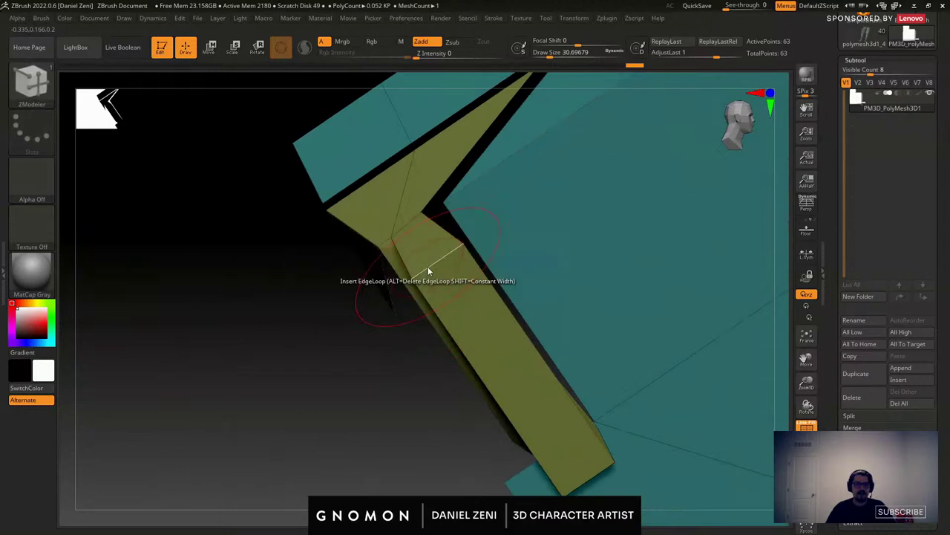
click(428, 267)
mouse_move(428, 268)
right_down()
mouse_move(449, 304)
mouse_move(333, 201)
mouse_move(382, 293)
mouse_move(396, 255)
mouse_move(373, 228)
right_up()
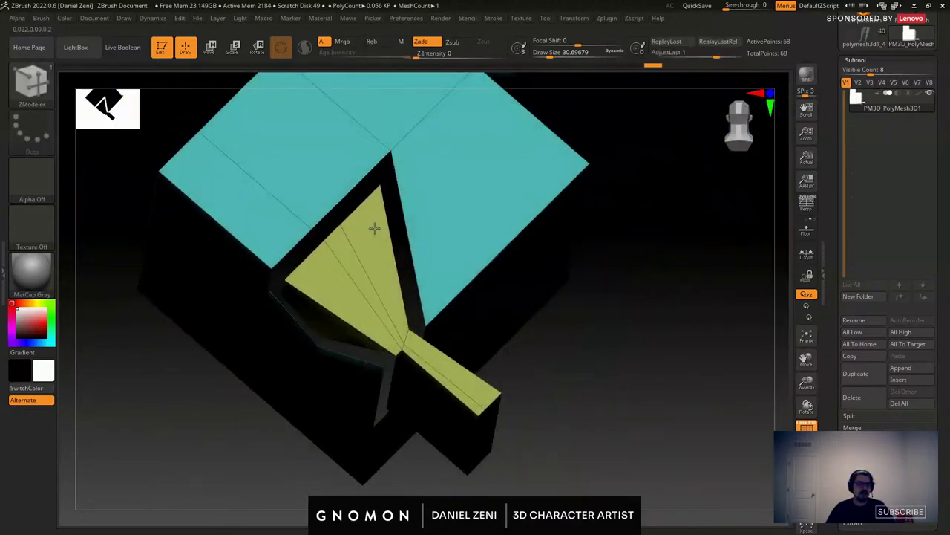
Insert a matching edge loop in the teal body, ending at the gap beside the yellow triangle.
right_drag(435, 349, 461, 305)
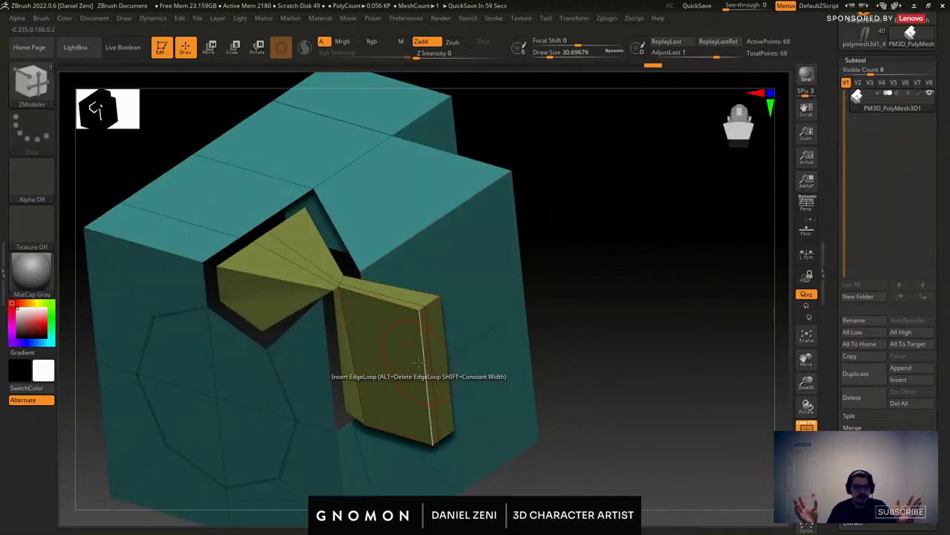
right_drag(419, 361, 421, 276)
right_drag(290, 231, 357, 300)
ctrl+right_drag(356, 301, 354, 347)
alt+right_drag(343, 282, 381, 331)
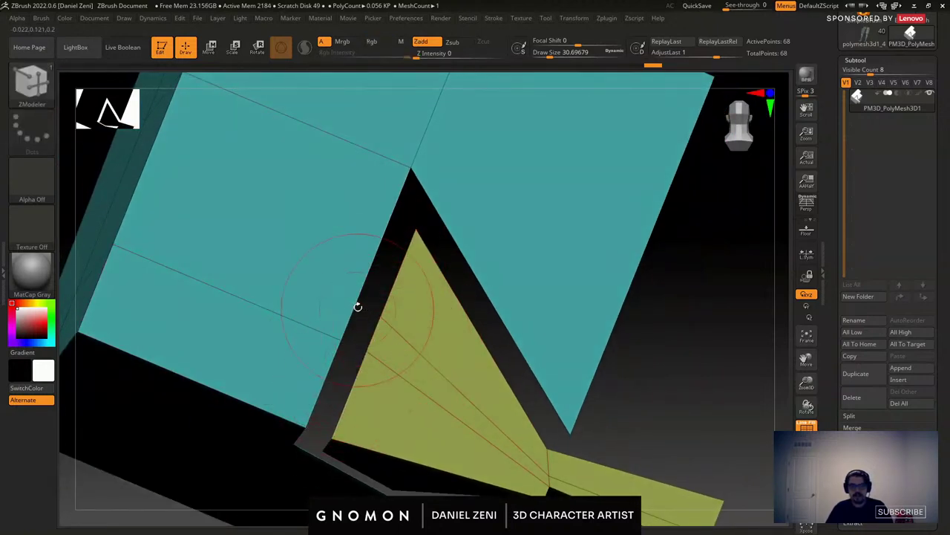
click(357, 288)
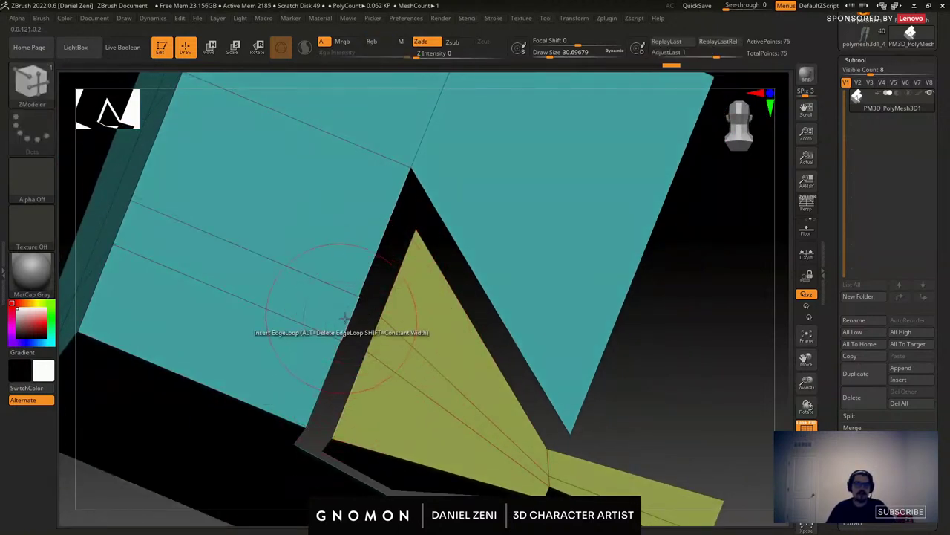
Set the edge action to Bridge and bridge the teal body's edges to the yellow triangle's facing edges along the vertical gap.
key(space)
click(367, 245)
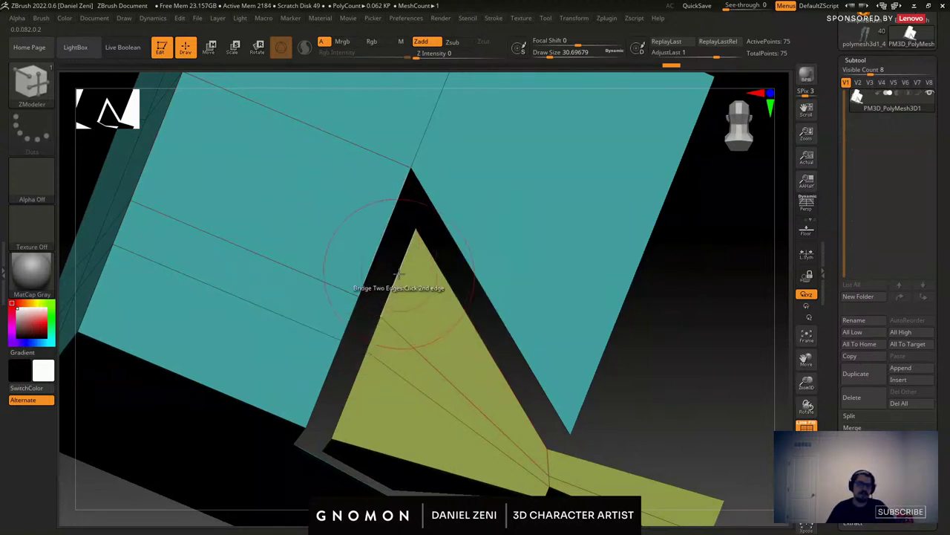
click(399, 274)
click(372, 328)
click(334, 363)
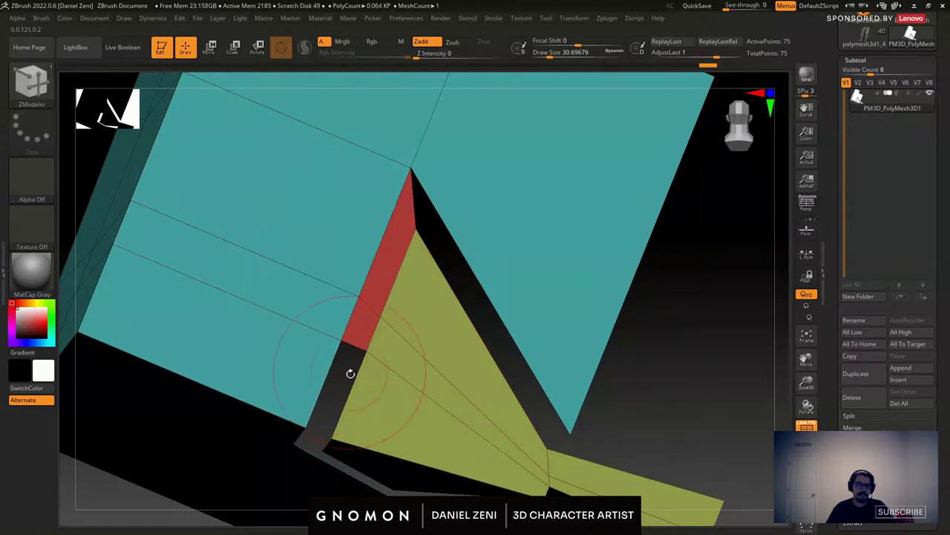
click(351, 373)
ctrl+right_drag(379, 312, 600, 312)
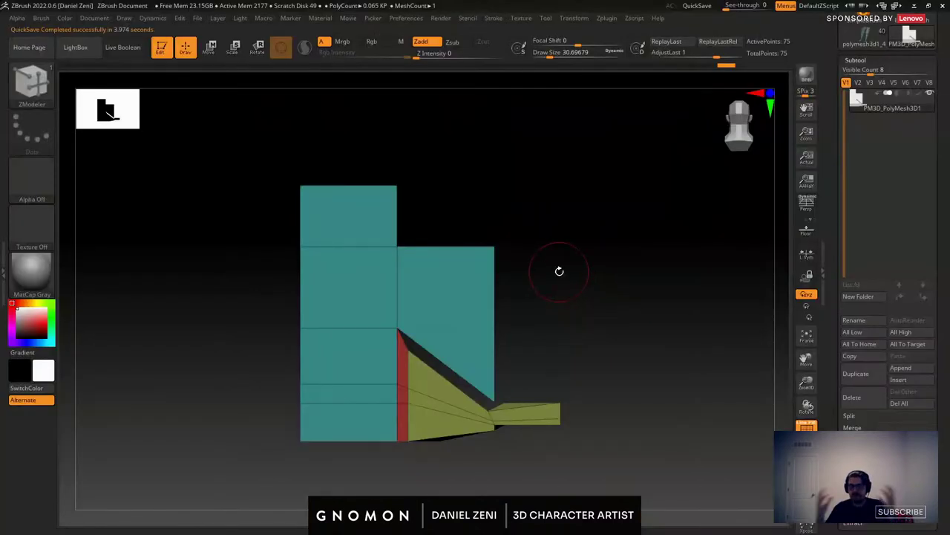
Turn the mesh to its opposite side and reduce the draw size to about 15.55.
drag(559, 271, 462, 239)
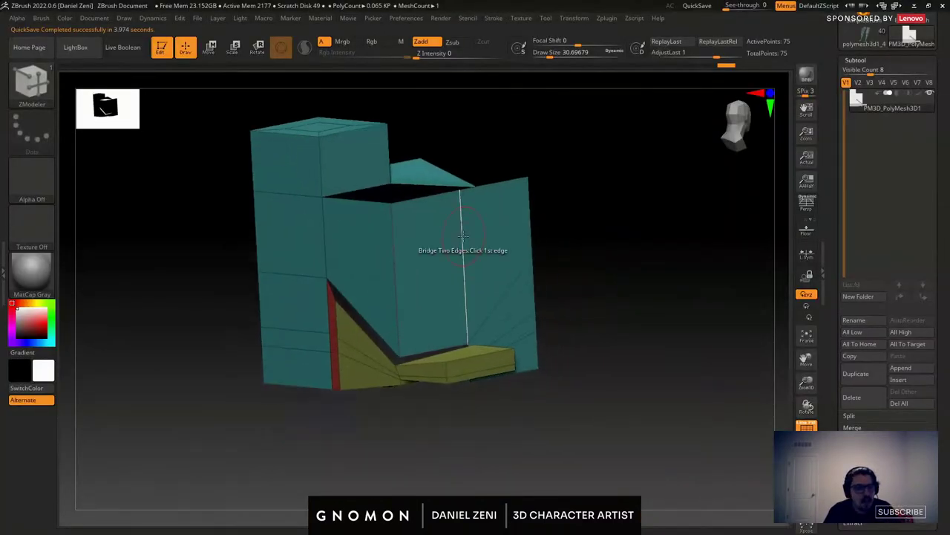
mouse_move(473, 321)
right_down()
mouse_move(439, 310)
mouse_move(453, 327)
mouse_move(449, 311)
mouse_move(361, 314)
right_up()
alt+right_drag(562, 220, 349, 346)
key(space)
drag(602, 213, 593, 214)
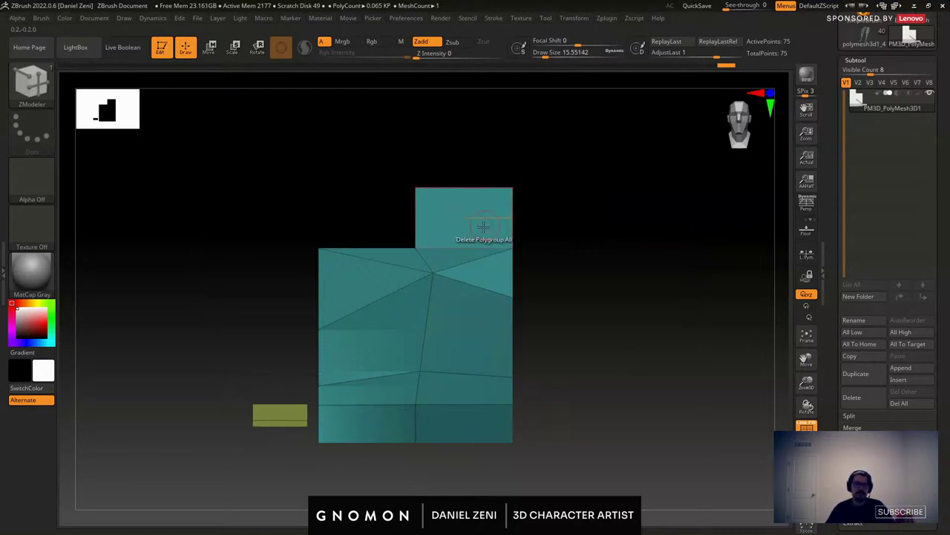
Set the edge action to Insert and add a horizontal edge loop around the raised block.
ctrl+right_drag(483, 227, 476, 286)
alt+right_drag(476, 286, 551, 308)
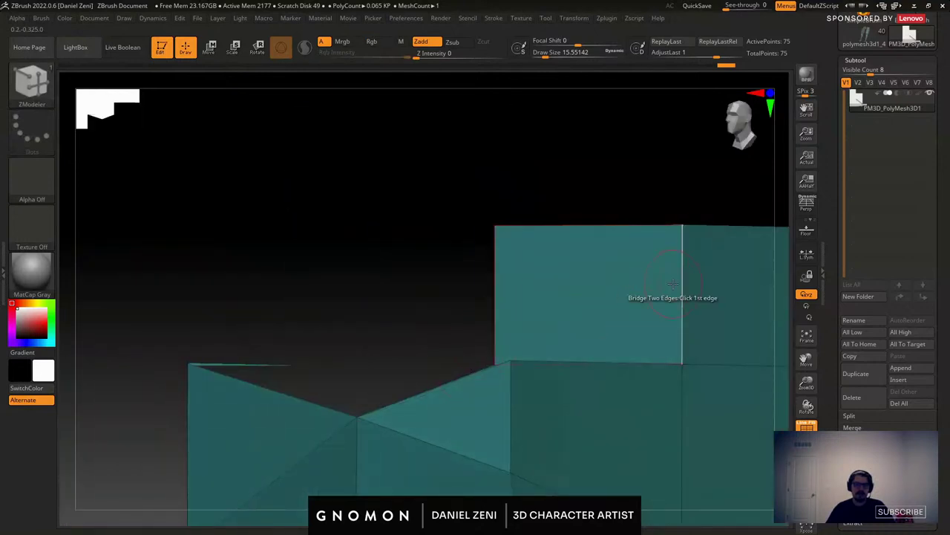
key(space)
click(650, 224)
click(683, 306)
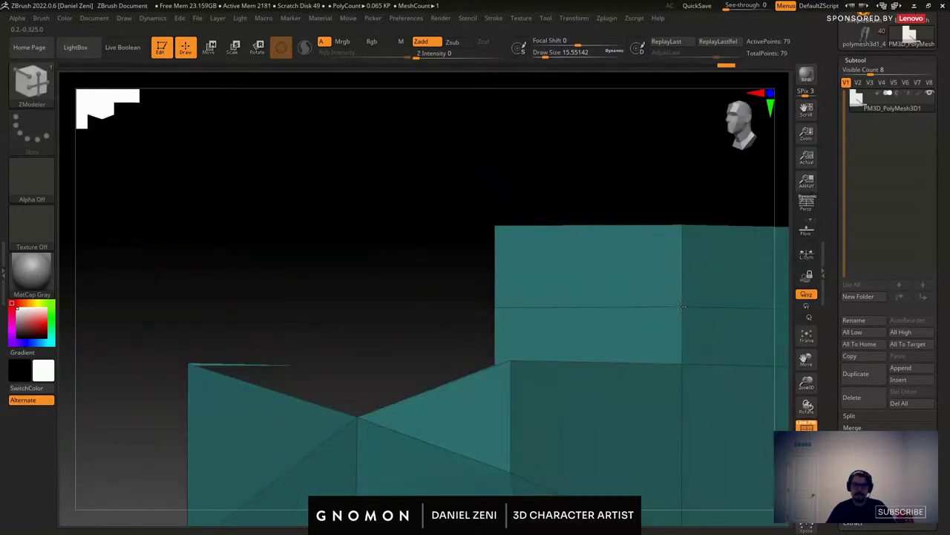
Mask everything below the loop on the raised block and switch to Move mode with the gizmo.
shift+right_drag(683, 297, 658, 292)
mouse_move(658, 293)
ctrl+right_down()
mouse_move(630, 265)
mouse_move(584, 280)
mouse_move(663, 276)
ctrl+right_up()
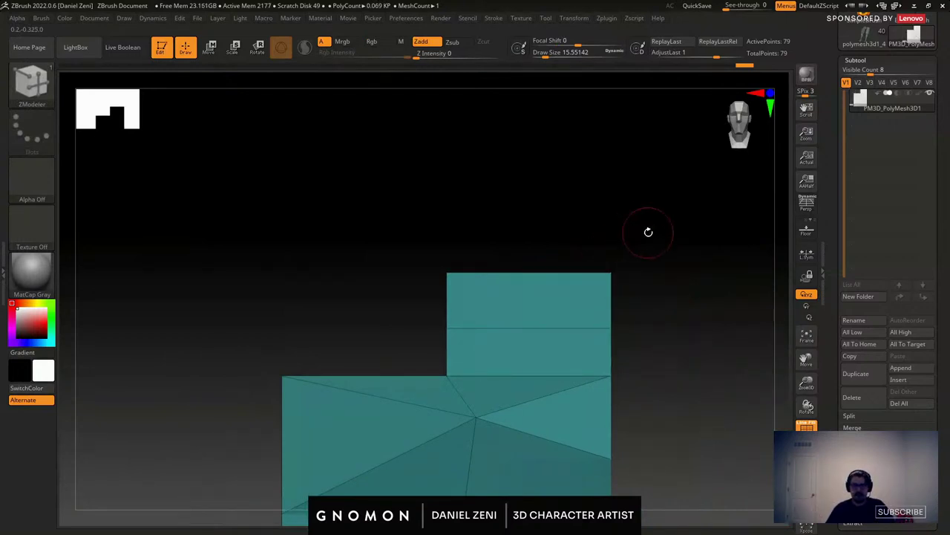
mouse_move(652, 230)
ctrl+mouse_down()
mouse_move(444, 248)
mouse_move(405, 333)
ctrl+mouse_up()
ctrl+click(668, 329)
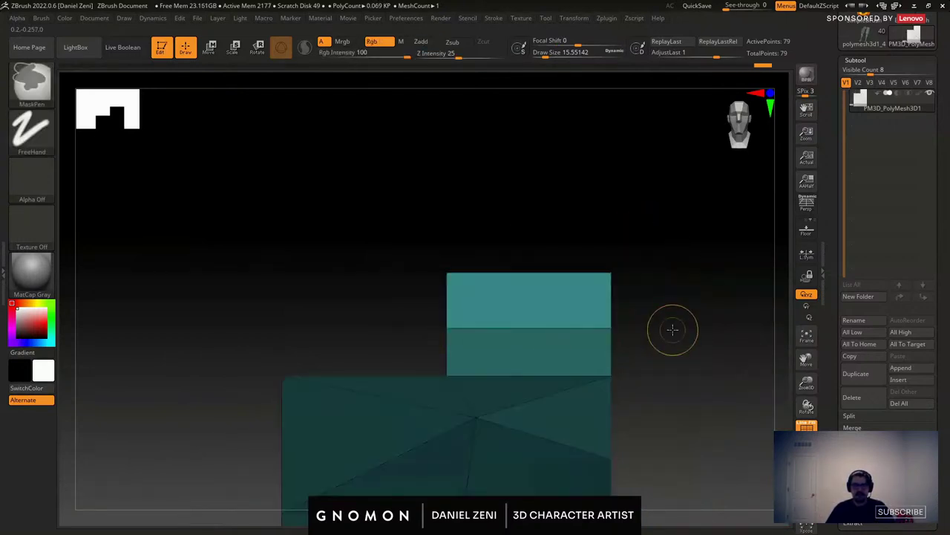
key(w)
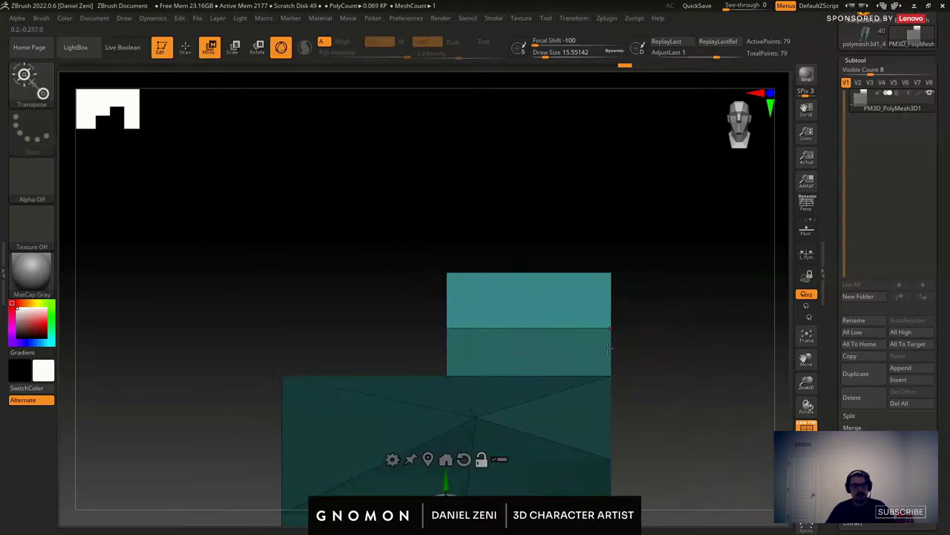
Unlock the gizmo, place its pivot at the outer corner of the raised block's base, and check its alignment from the side.
alt+right_drag(483, 459, 476, 325)
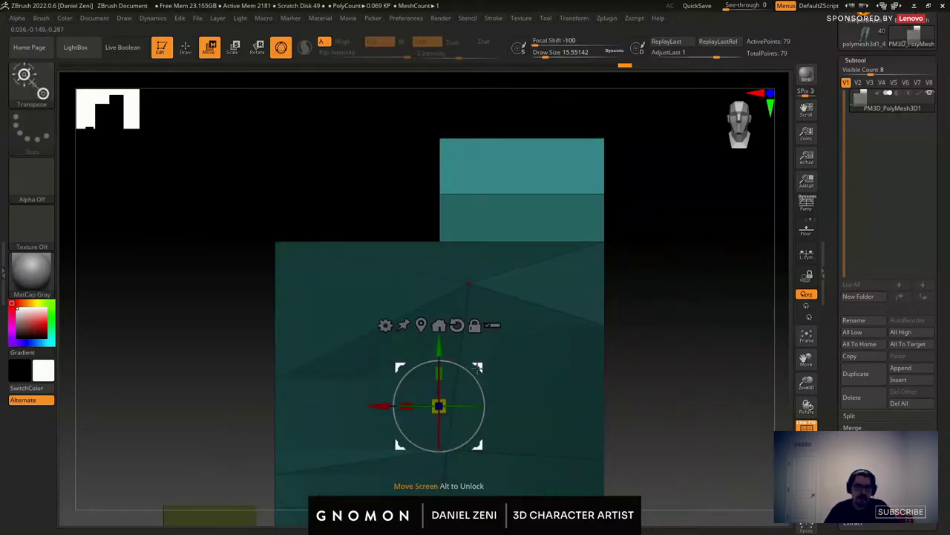
alt+right_drag(441, 487, 436, 438)
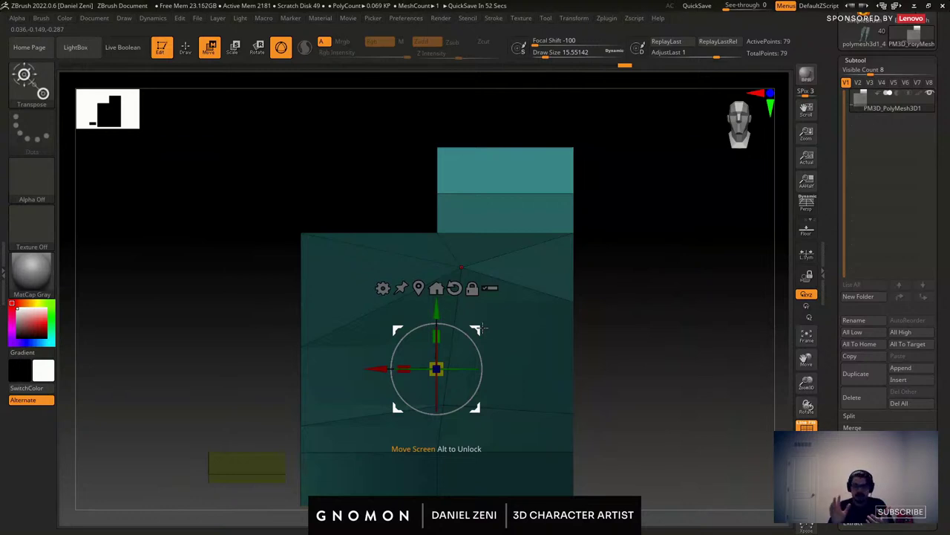
alt+right_drag(482, 328, 462, 368)
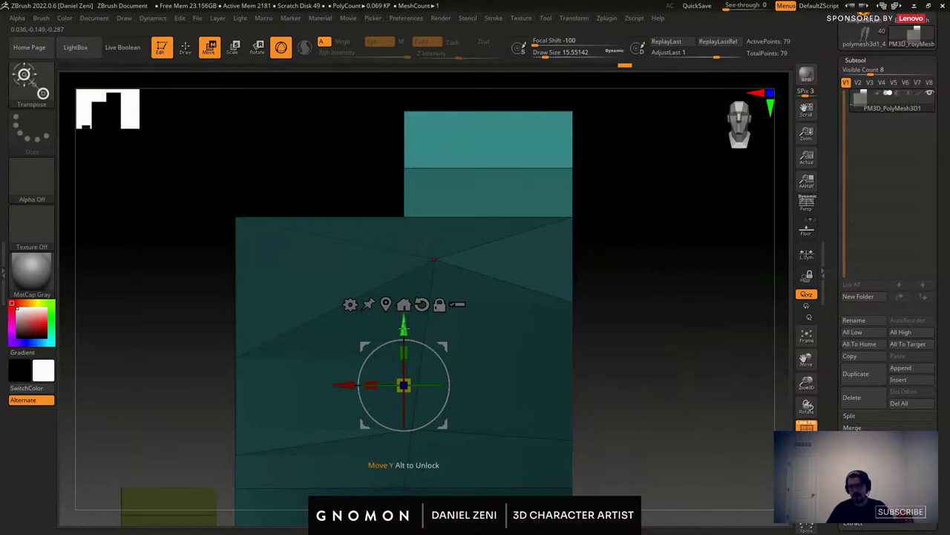
click(440, 306)
drag(443, 346, 611, 176)
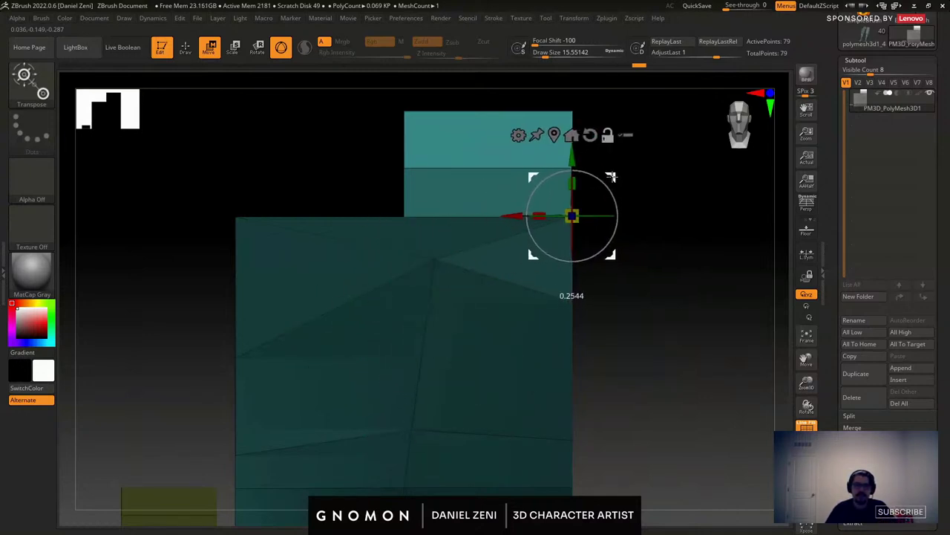
alt+right_drag(603, 189, 522, 327)
right_drag(522, 327, 481, 338)
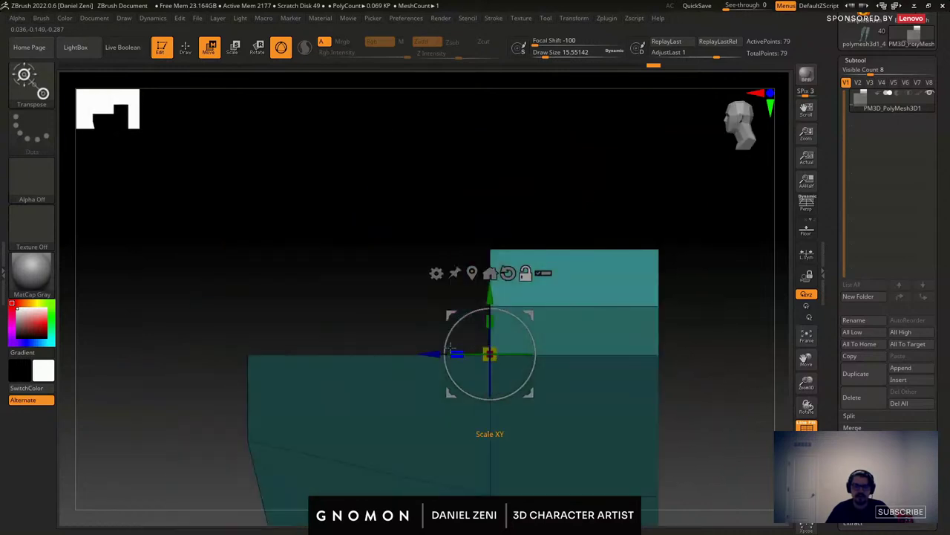
drag(439, 354, 523, 349)
shift+right_drag(524, 349, 555, 342)
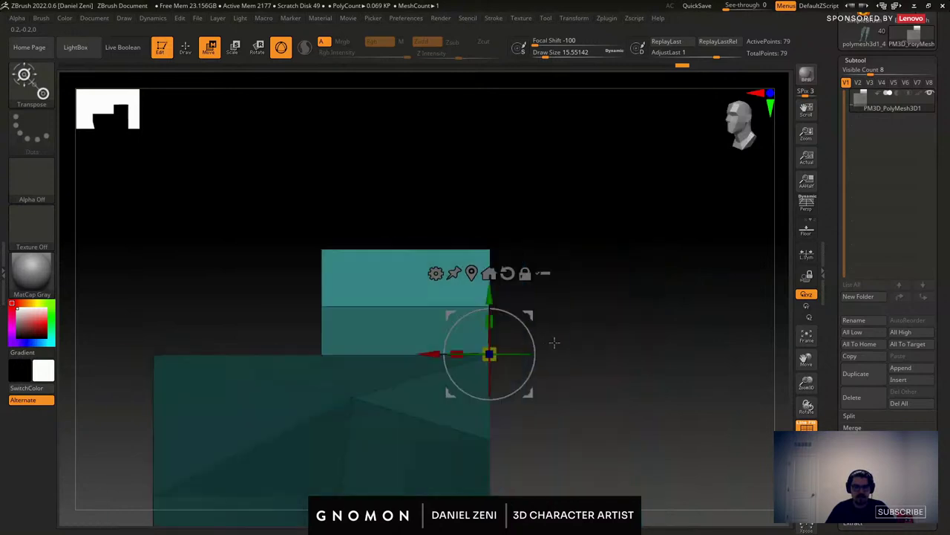
Tilt the unmasked top of the raised block outward around the base corner and clear the mask.
drag(540, 317, 521, 315)
shift+right_drag(520, 315, 486, 315)
alt+drag(512, 307, 514, 320)
shift+right_drag(515, 320, 574, 327)
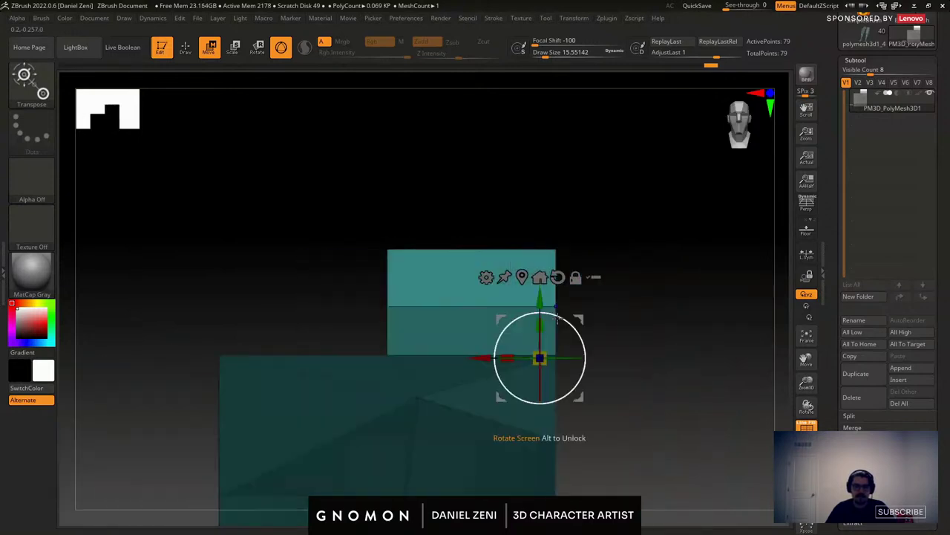
drag(577, 318, 634, 309)
alt+right_drag(633, 310, 567, 354)
ctrl+drag(584, 337, 577, 267)
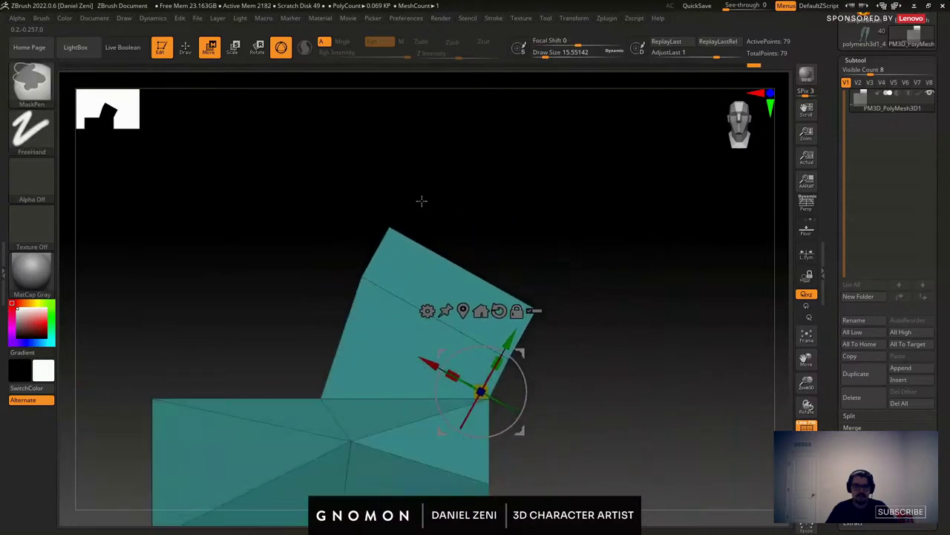
Set the mask stroke to Lasso and mask everything except the top section of the tilted block.
ctrl+click(44, 138)
ctrl+click(191, 161)
mouse_move(476, 205)
ctrl+mouse_down()
mouse_move(403, 264)
mouse_move(637, 315)
mouse_move(629, 306)
ctrl+mouse_up()
ctrl+click(602, 277)
Place the gizmo at the top section's outer corner, then rotate and move that section further outward.
mouse_move(519, 355)
alt+mouse_down()
mouse_move(575, 273)
mouse_move(599, 323)
alt+mouse_up()
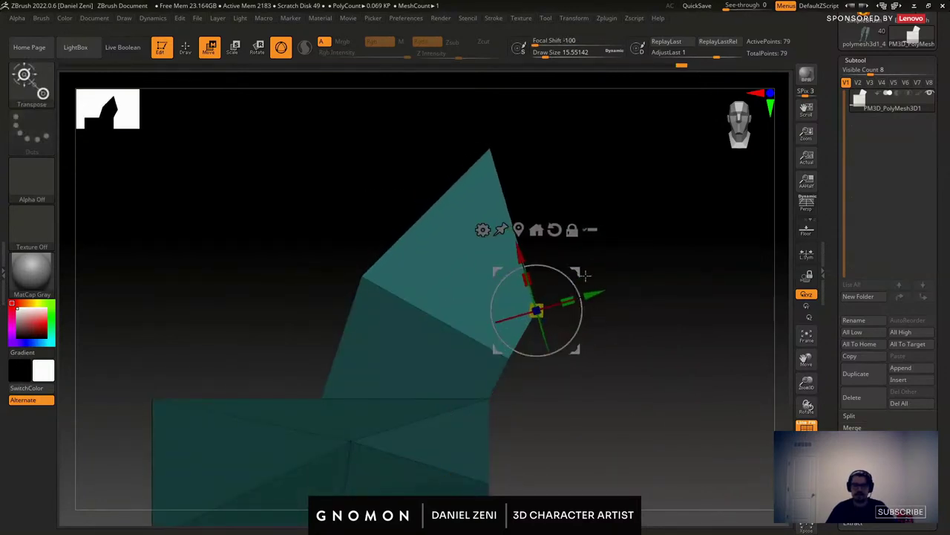
drag(582, 270, 609, 284)
ctrl+right_drag(628, 362, 584, 341)
alt+right_drag(633, 392, 590, 355)
ctrl+right_drag(590, 354, 600, 367)
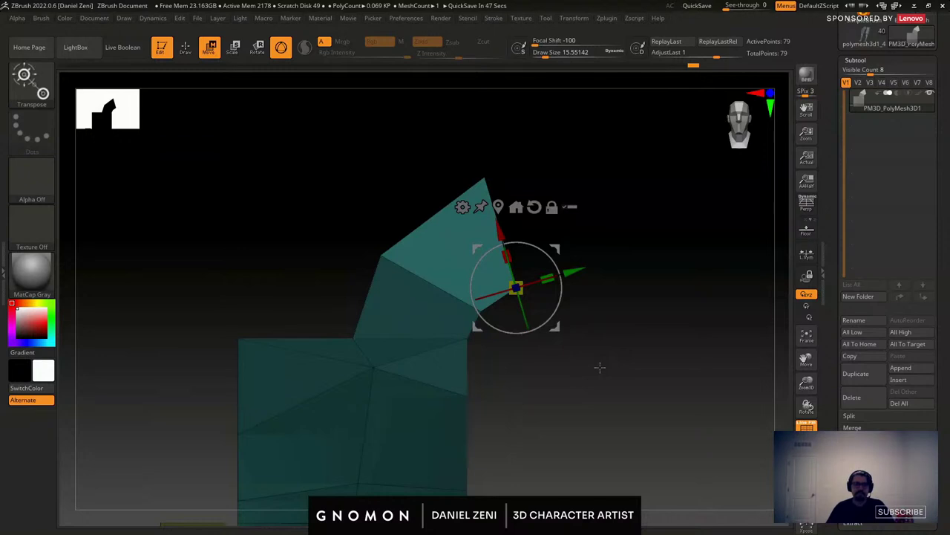
Snap the gizmo to different spots on the body's side face, ending at the intersection of its vertical and horizontal edges.
drag(600, 366, 503, 386)
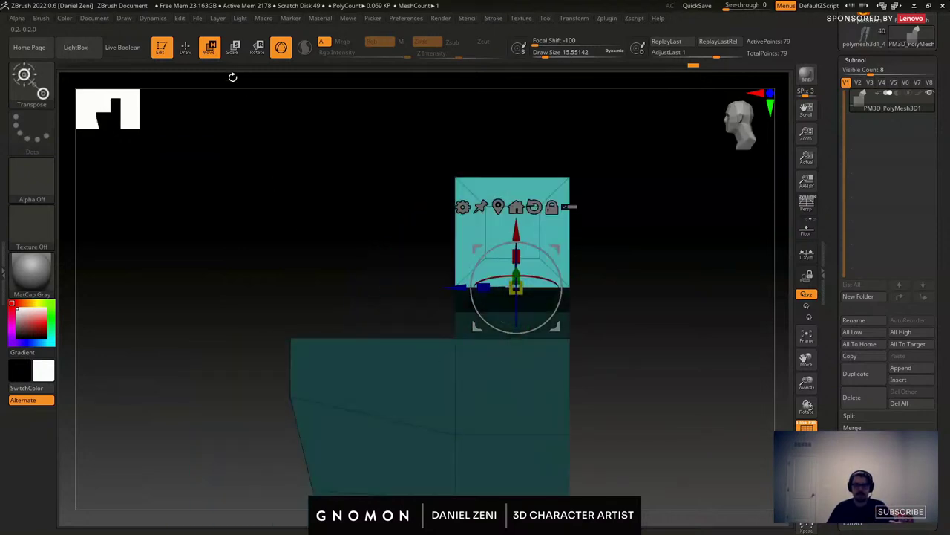
drag(392, 223, 328, 198)
drag(363, 295, 424, 330)
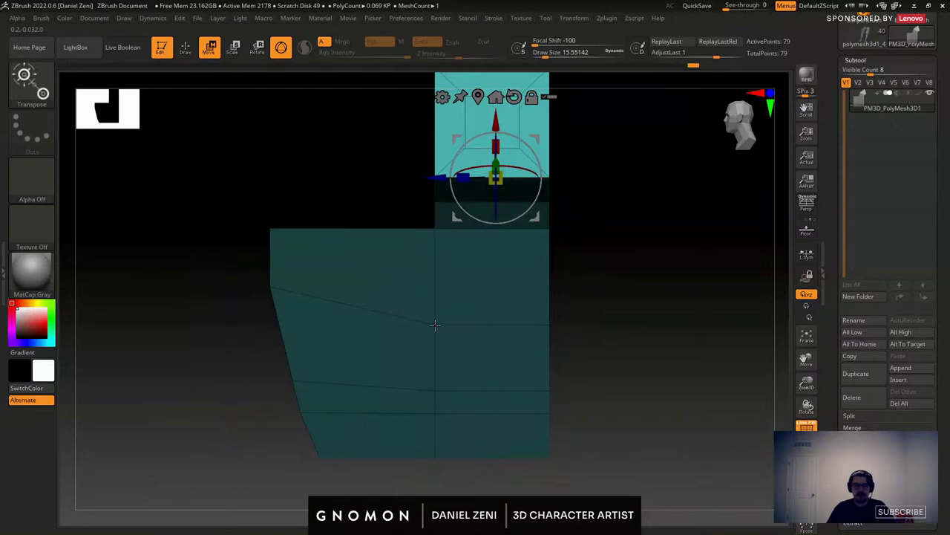
ctrl+right_drag(435, 325, 443, 348)
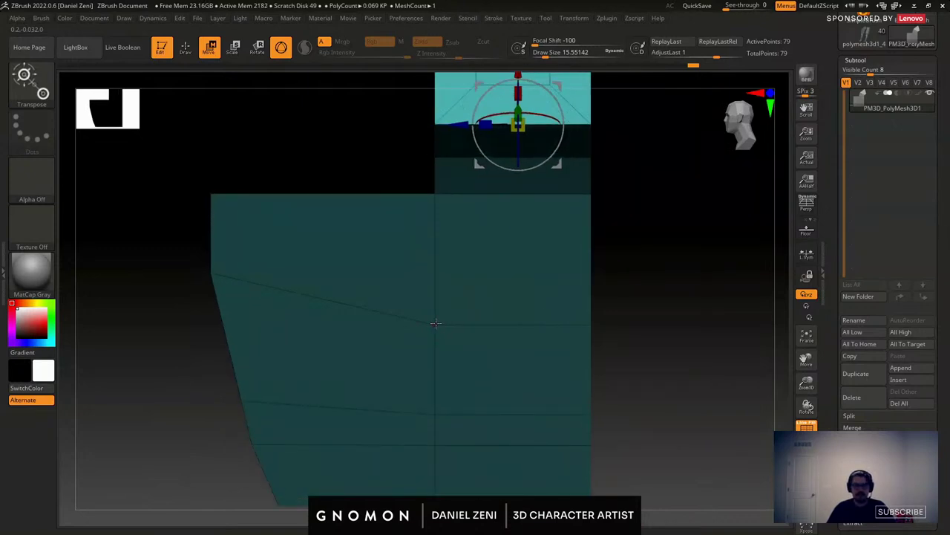
click(435, 324)
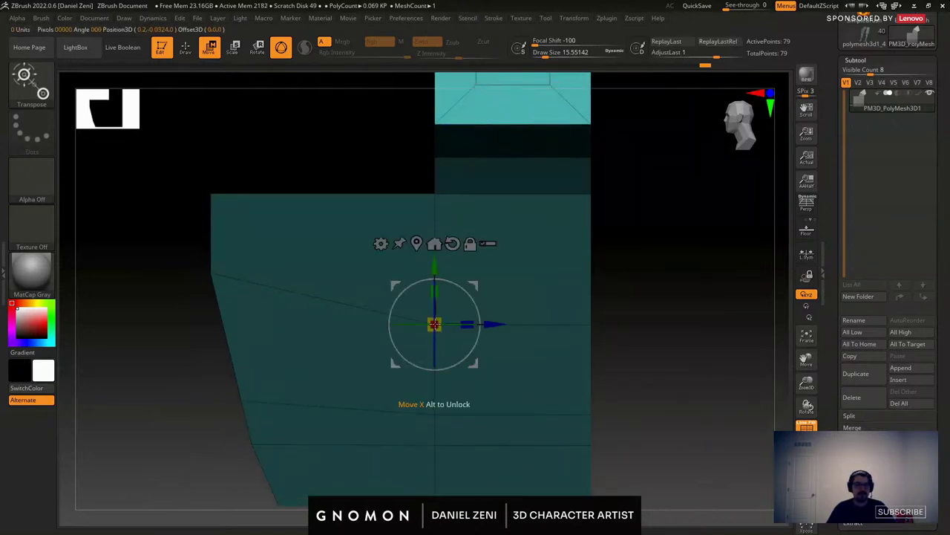
click(543, 231)
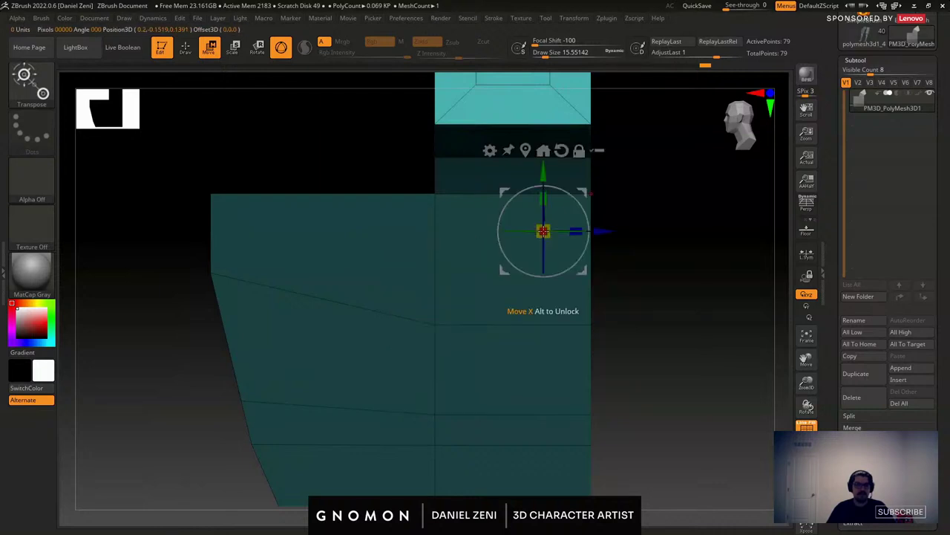
click(435, 324)
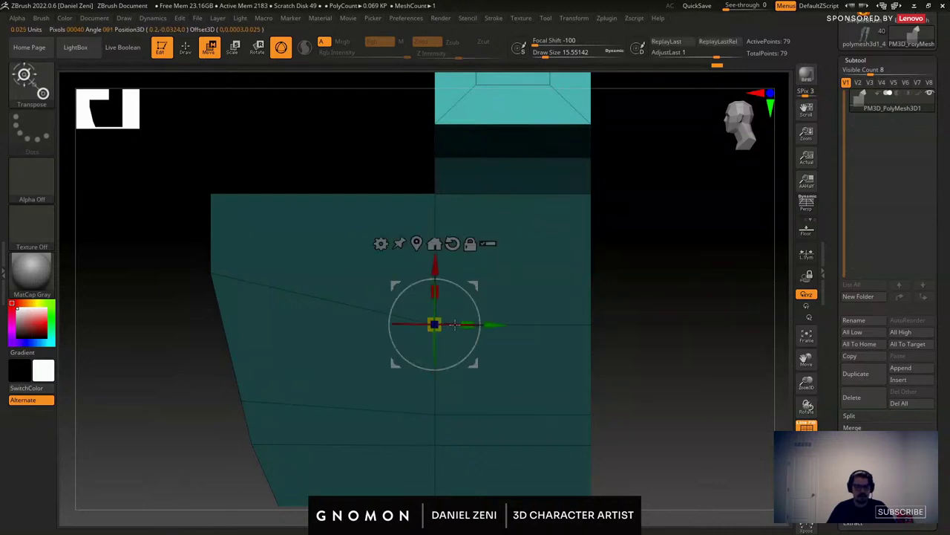
drag(434, 201, 579, 329)
ctrl+right_drag(581, 330, 529, 307)
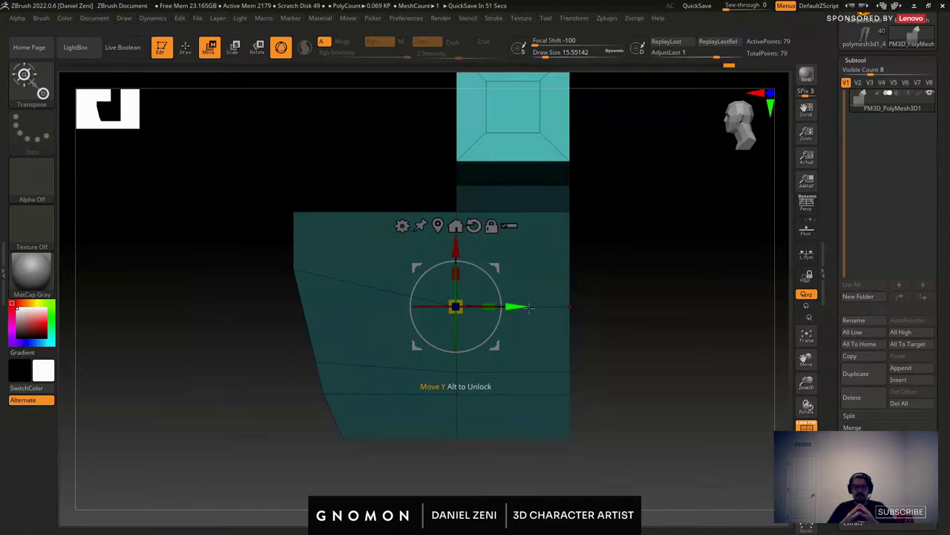
Return to the front view and move the gizmo freely to the corner where the bent block meets the body.
shift+right_drag(528, 308, 512, 342)
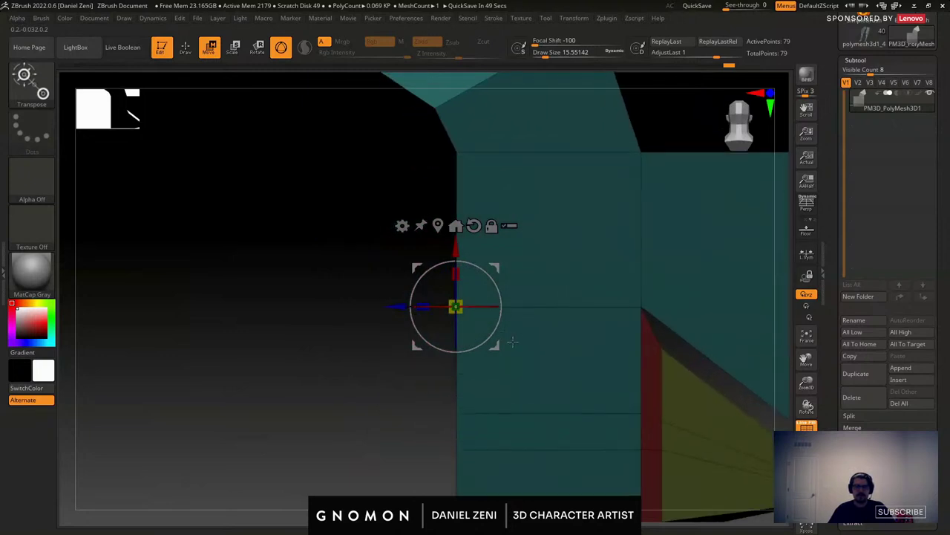
drag(490, 245, 524, 287)
ctrl+right_drag(525, 288, 592, 280)
alt+right_drag(714, 274, 591, 317)
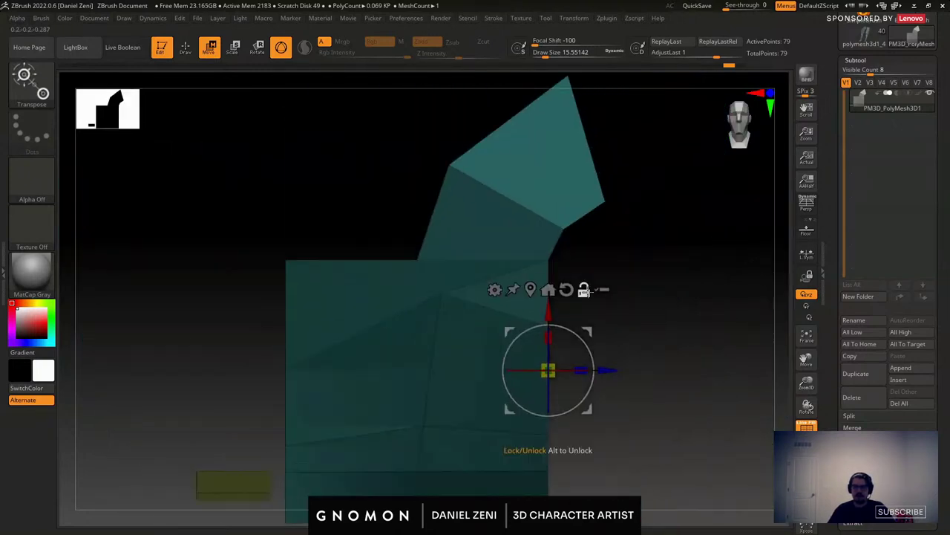
alt+drag(591, 317, 588, 208)
alt+right_drag(588, 208, 572, 235)
ctrl+right_drag(572, 236, 587, 263)
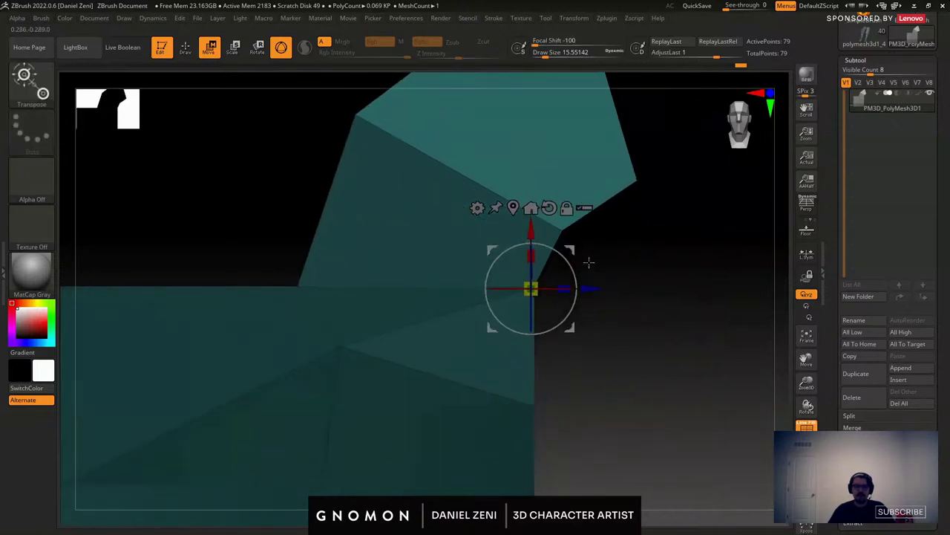
Unlock the gizmo, tilt its axes without rotating the mesh, reset its orientation and lock it again.
click(567, 210)
drag(559, 251, 569, 262)
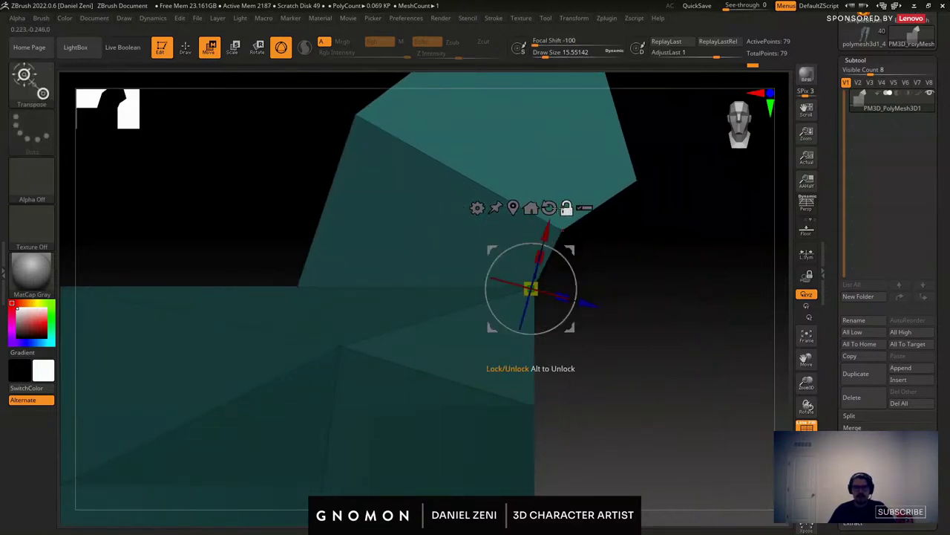
click(550, 208)
click(566, 209)
Snap the gizmo to the side face's edge intersection and to the point on the body's vertical corner edge.
ctrl+right_drag(446, 319, 383, 200)
alt+click(539, 266)
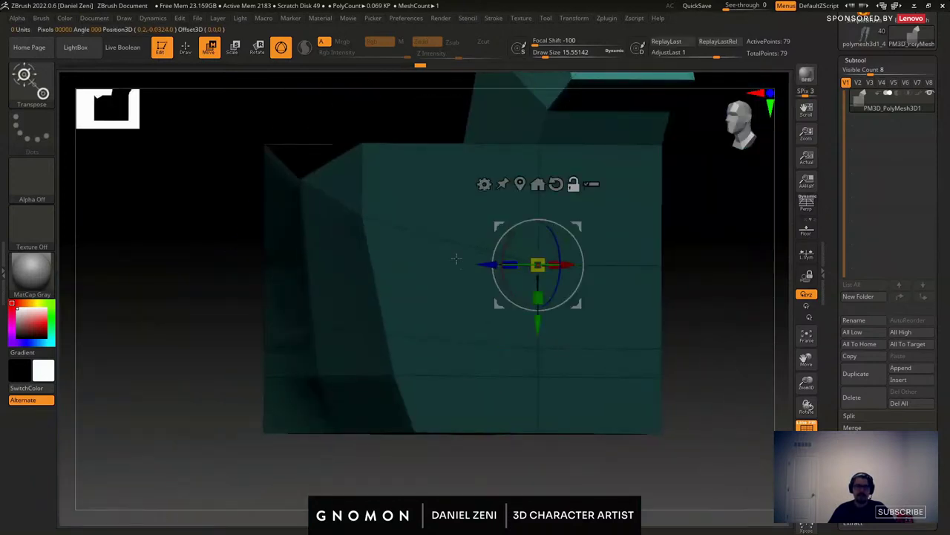
shift+right_drag(456, 257, 461, 272)
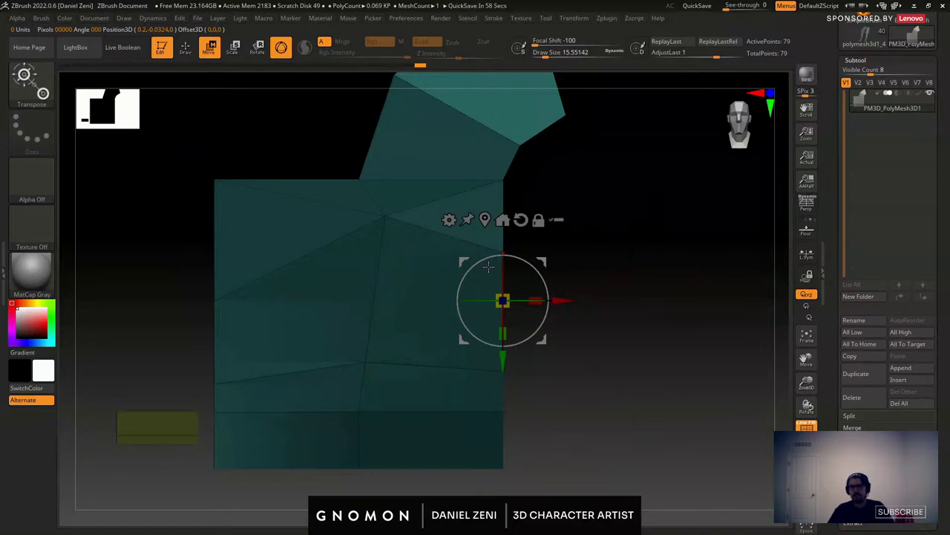
drag(495, 266, 580, 307)
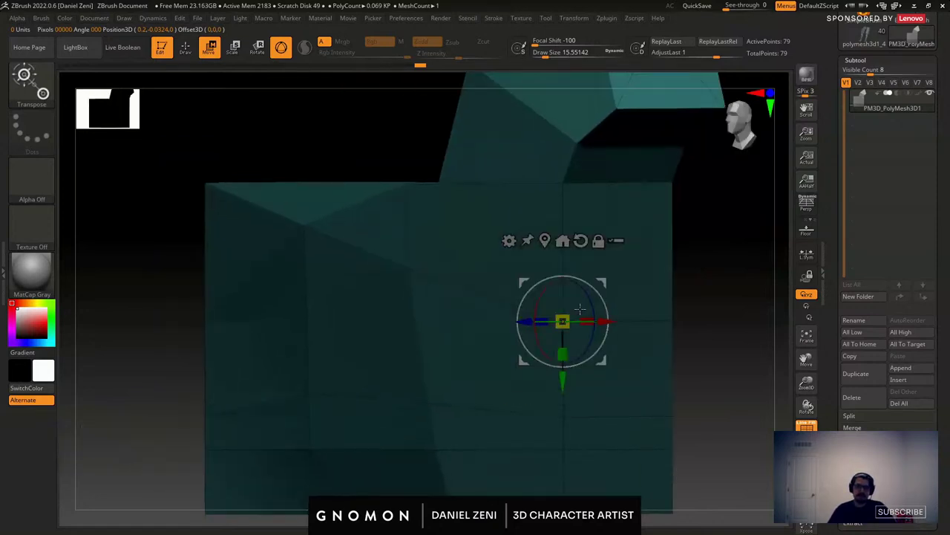
alt+click(406, 268)
drag(427, 271, 514, 277)
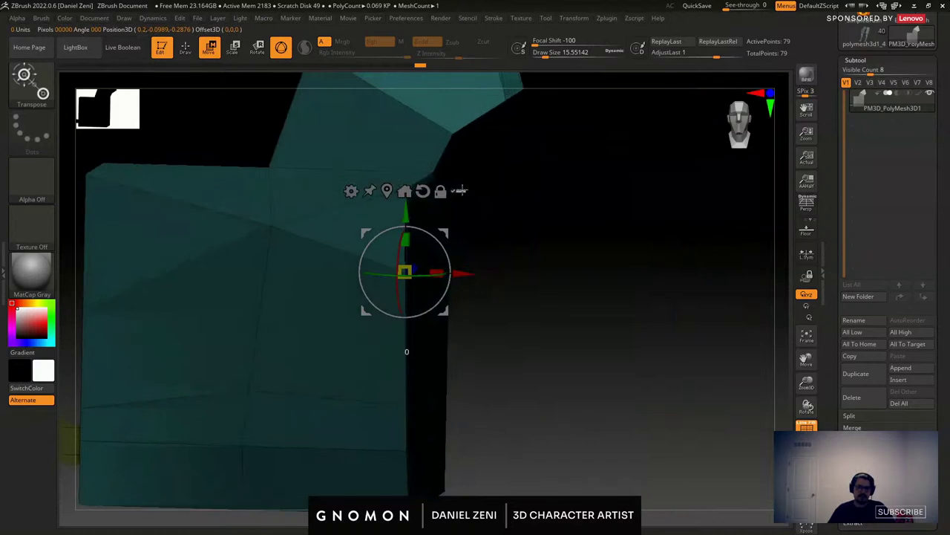
Snap the gizmo to the corner where the bent block meets the body and reset its orientation.
alt+drag(456, 176, 455, 236)
alt+click(433, 234)
right_drag(501, 241, 436, 245)
alt+click(437, 240)
drag(449, 213, 455, 199)
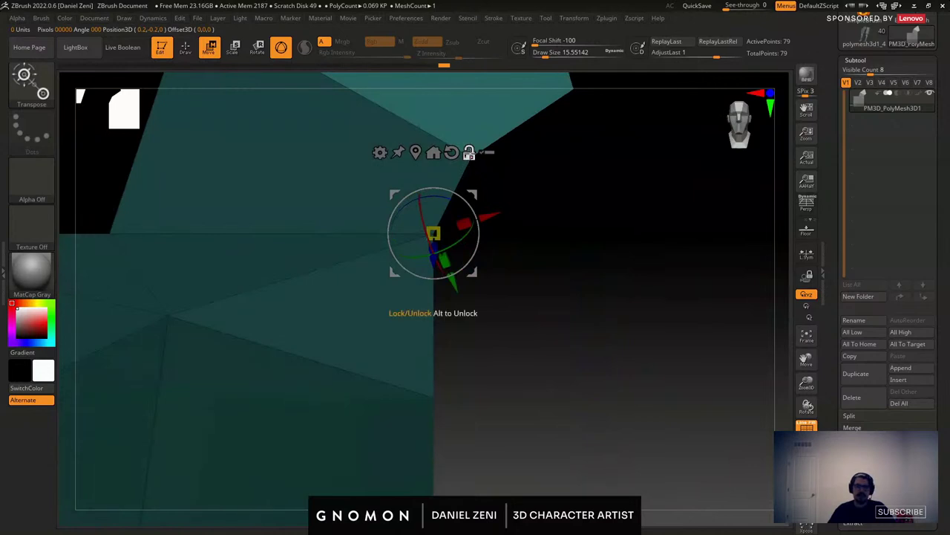
click(452, 154)
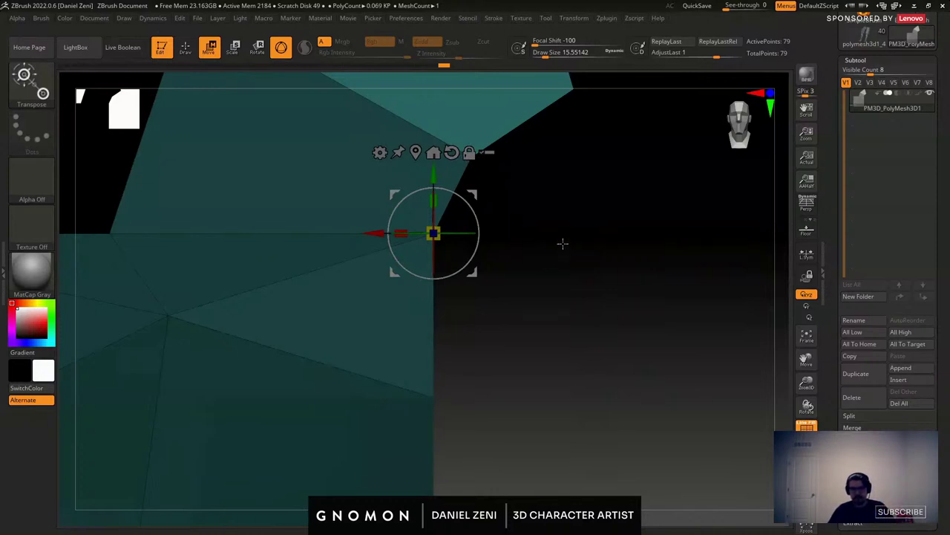
Rotate the bent block's top section slightly further outward with the gizmo and clear the mask.
ctrl+right_drag(563, 243, 514, 199)
alt+right_drag(514, 199, 500, 249)
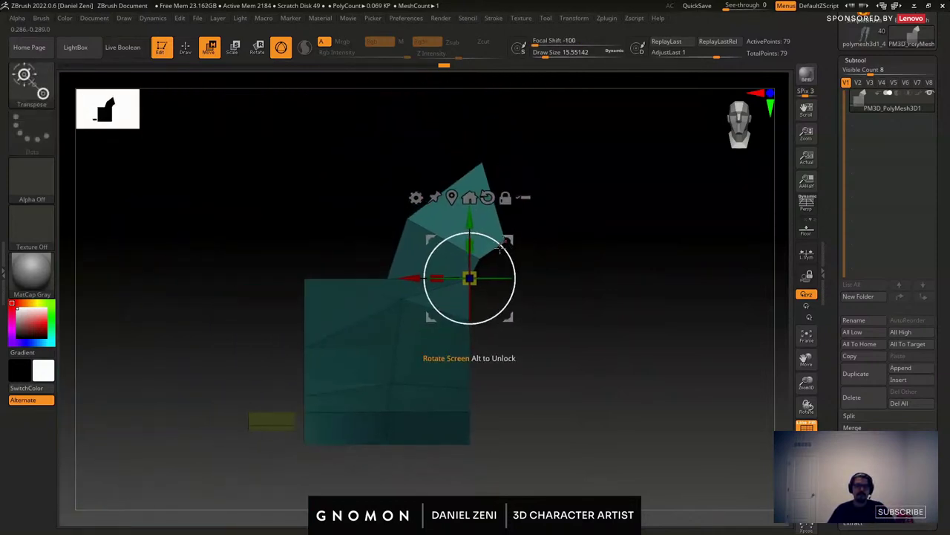
drag(500, 249, 513, 235)
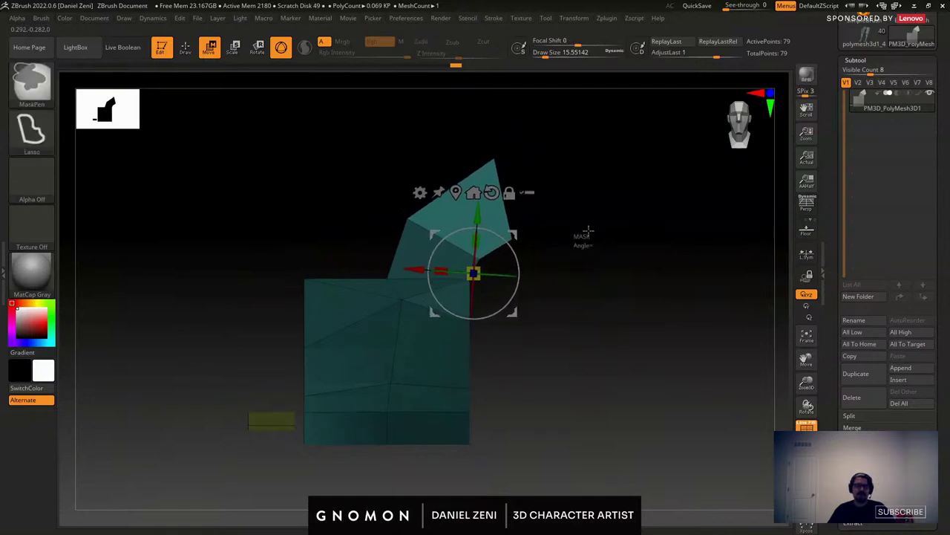
ctrl+drag(588, 231, 588, 213)
key(d)
key(shift+d)
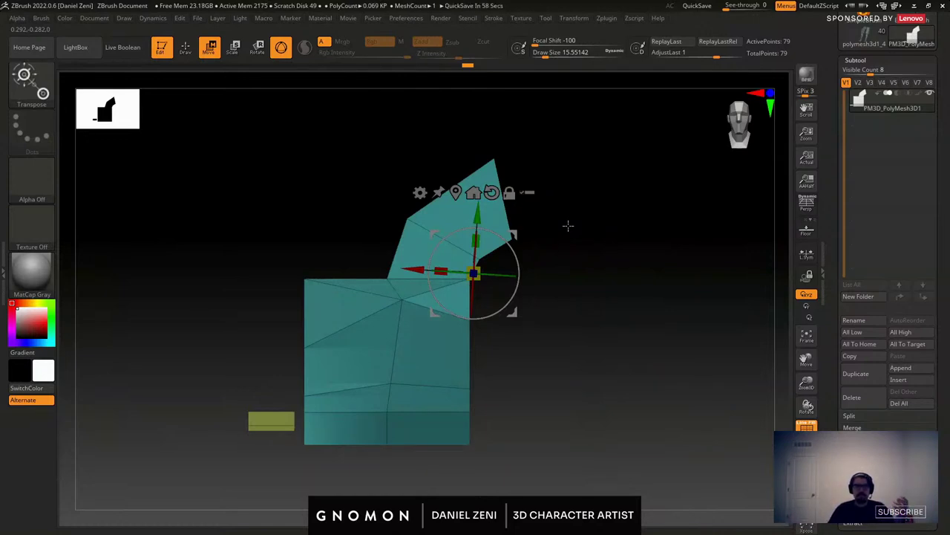
Return to Draw mode and select the ZModeler brush.
click(185, 48)
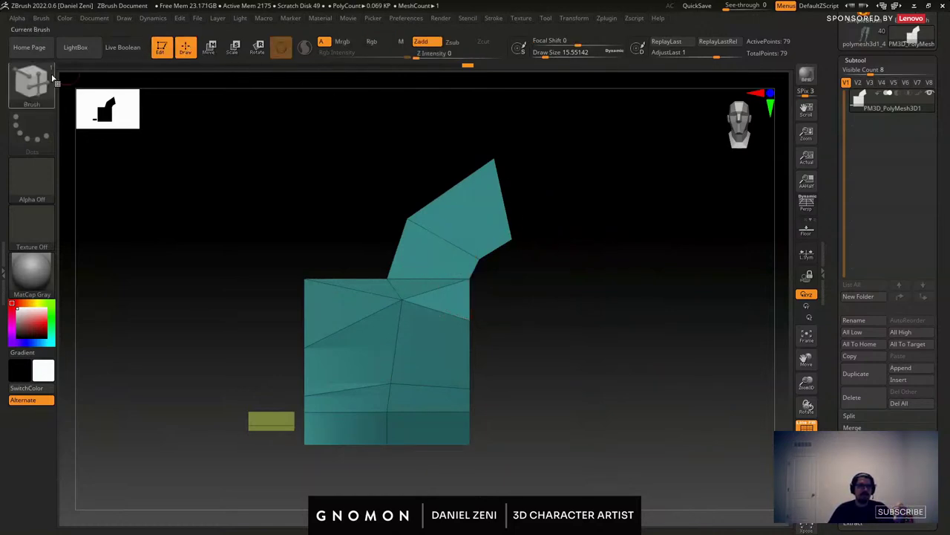
key(b)
key(z)
key(m)
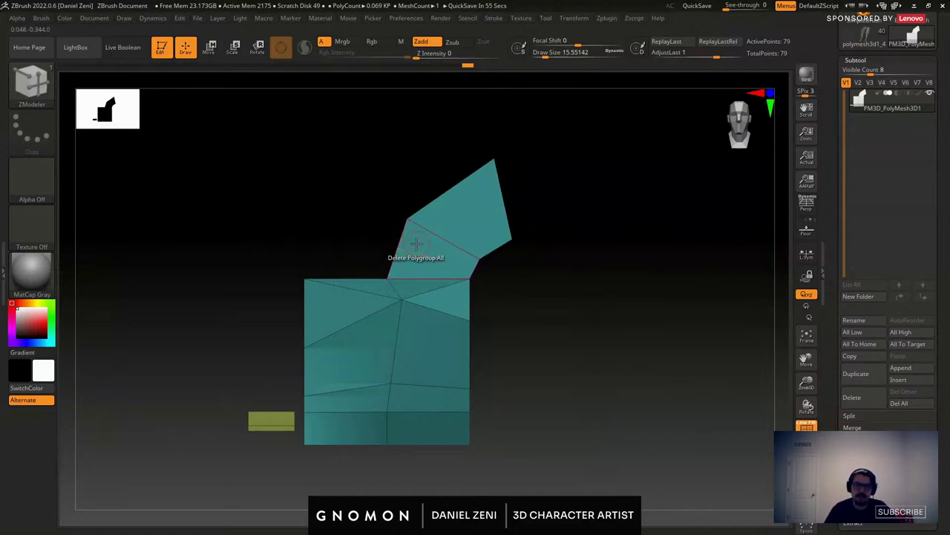
Insert two crossing edge loops along the length of the bent block with ZModeler.
click(440, 237)
right_drag(440, 238, 447, 251)
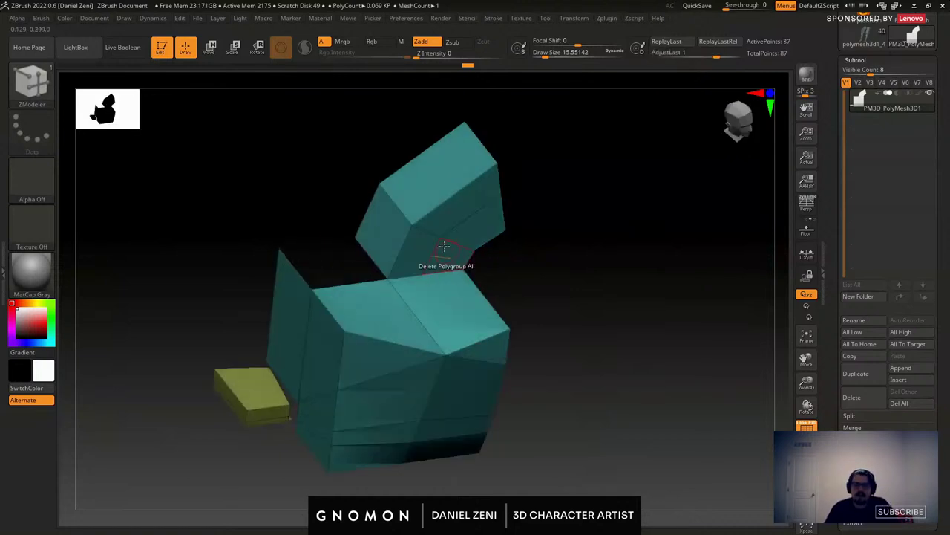
click(398, 206)
mouse_move(401, 209)
right_down()
mouse_move(389, 176)
mouse_move(443, 257)
right_up()
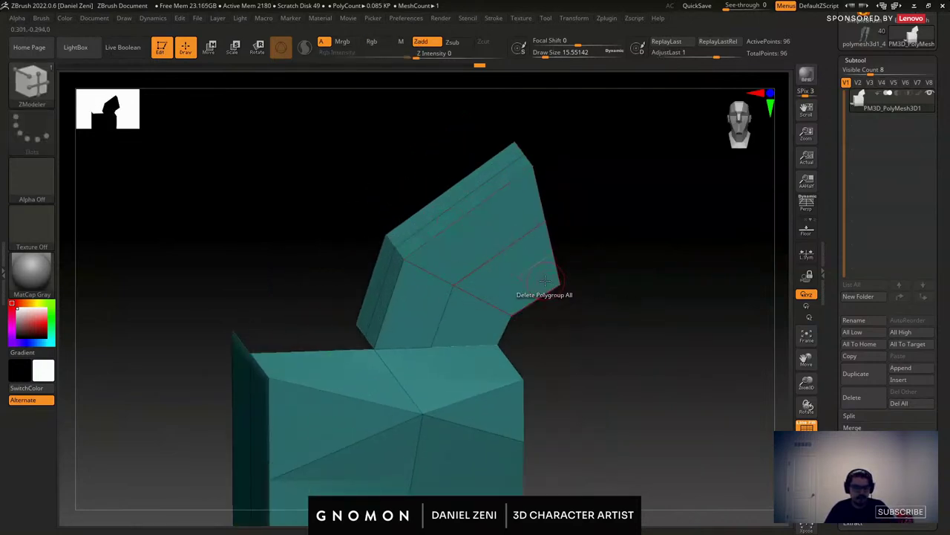
Turn on the dynamic subdivision preview to see the bent block and body smoothed.
key(ctrl+d)
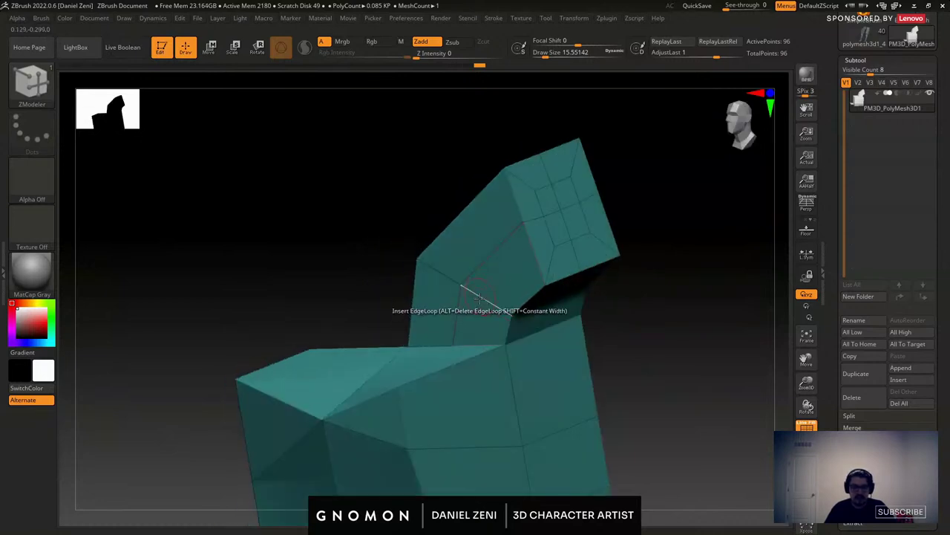
key(ctrl+d)
ctrl+right_drag(496, 266, 493, 300)
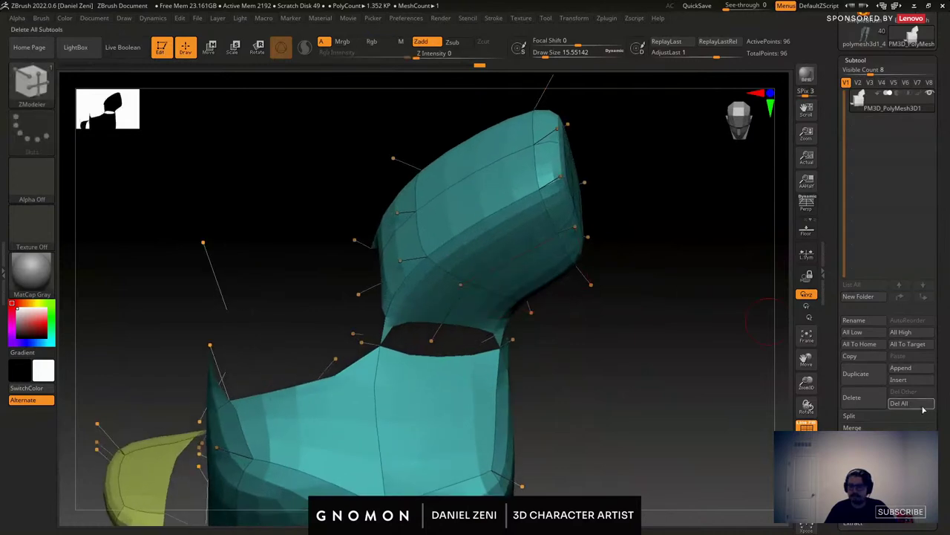
alt+right_drag(744, 280, 740, 322)
drag(945, 340, 944, 254)
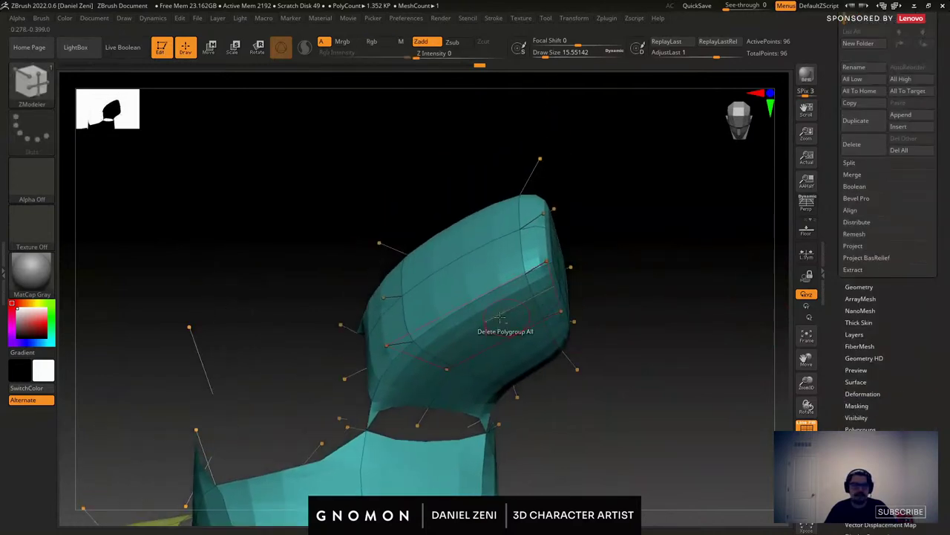
Select the Move brush and pull the cage point on the bent block's outer bend outward.
click(31, 82)
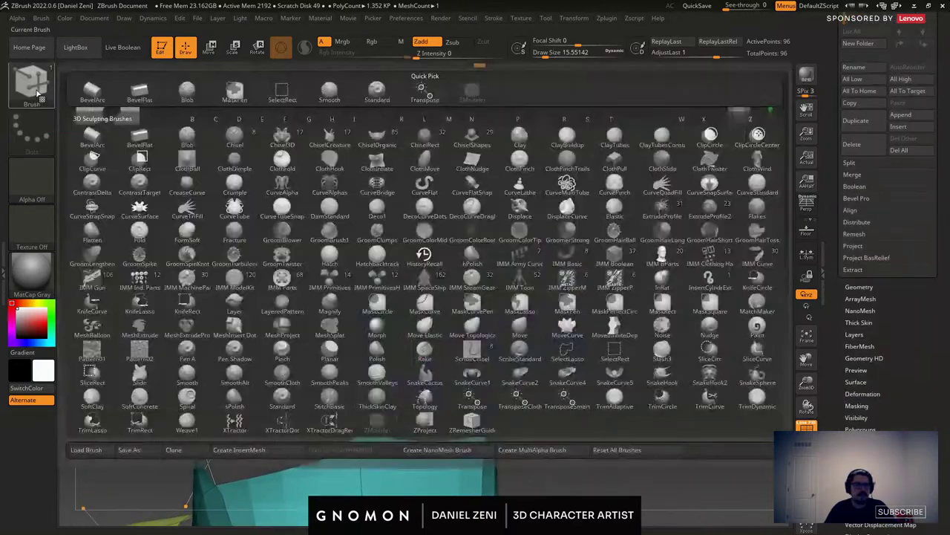
click(520, 326)
alt+right_drag(418, 297, 380, 298)
ctrl+right_drag(381, 298, 384, 282)
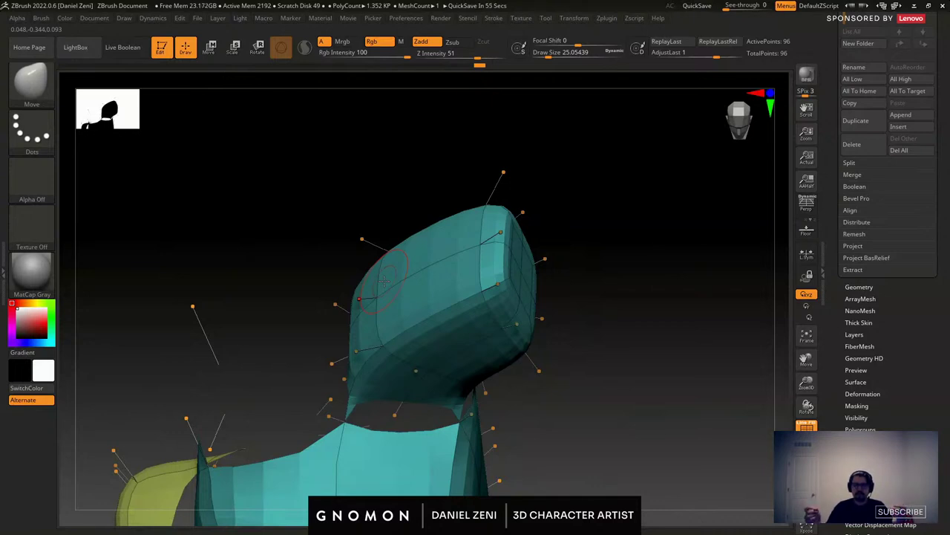
ctrl+right_drag(379, 279, 437, 284)
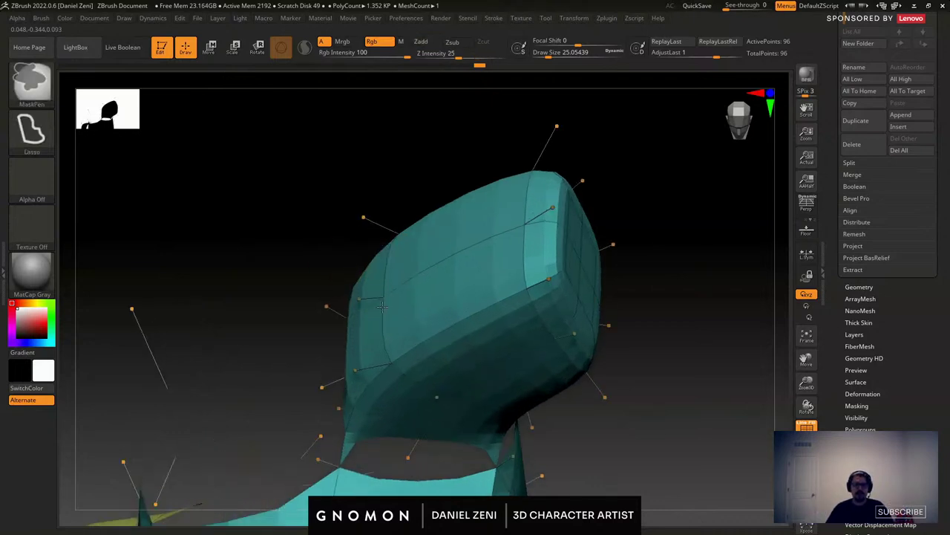
right_drag(369, 290, 360, 299)
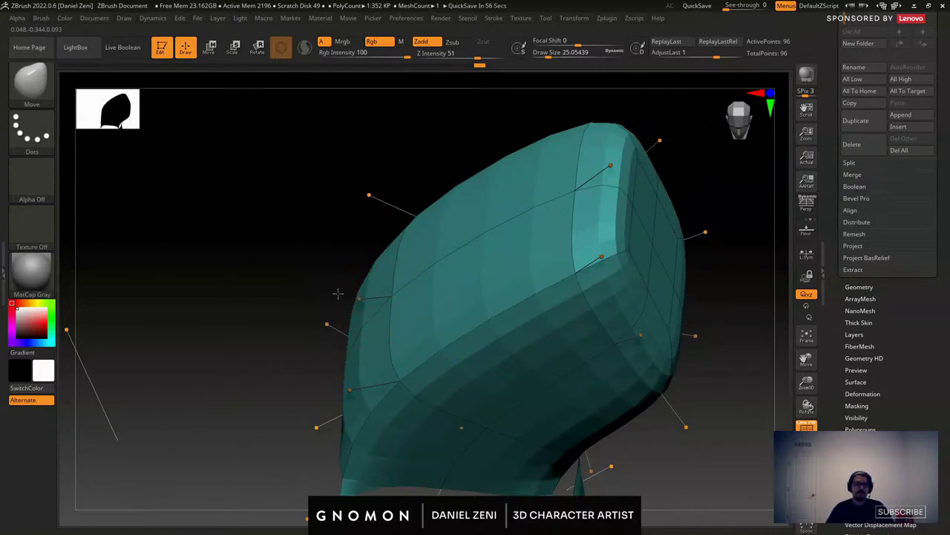
drag(359, 299, 290, 280)
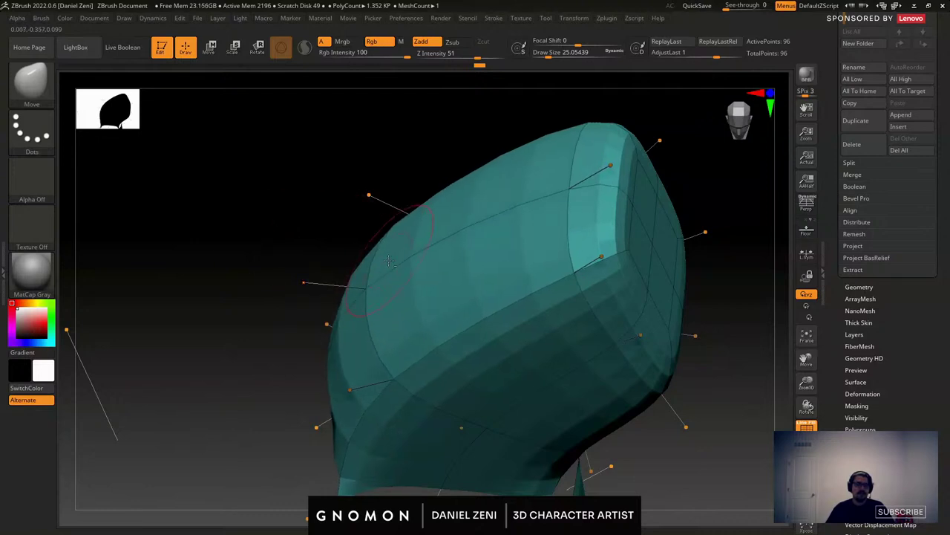
Shift the bent block's side and tip points inward with the Move brush.
mouse_move(383, 320)
ctrl+right_down()
mouse_move(396, 275)
mouse_move(410, 323)
ctrl+right_up()
drag(409, 323, 486, 281)
drag(592, 230, 525, 233)
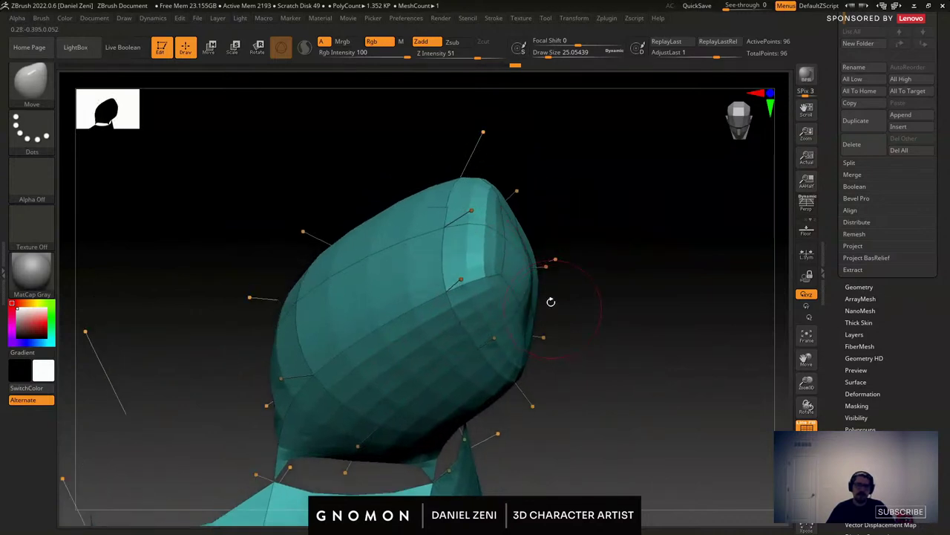
drag(551, 302, 483, 335)
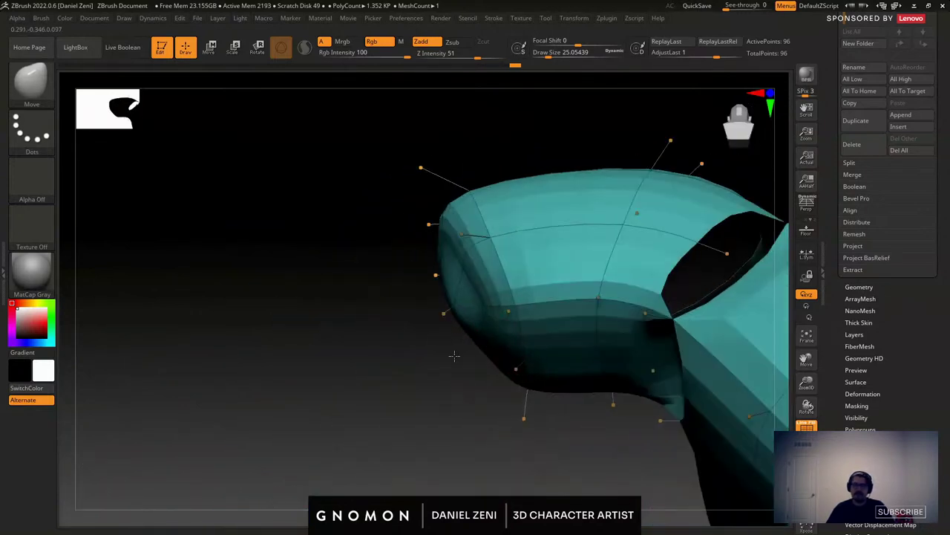
Reshape the bent block's end from another side with the Move brush and hide the wireframe lines.
mouse_move(446, 268)
mouse_down()
mouse_move(542, 278)
mouse_move(536, 261)
mouse_move(560, 266)
mouse_up()
mouse_move(570, 267)
right_down()
mouse_move(505, 280)
mouse_move(513, 268)
right_up()
drag(516, 265, 719, 346)
click(801, 426)
right_drag(570, 308, 598, 295)
mouse_move(597, 295)
mouse_down()
mouse_move(529, 320)
mouse_move(206, 184)
mouse_up()
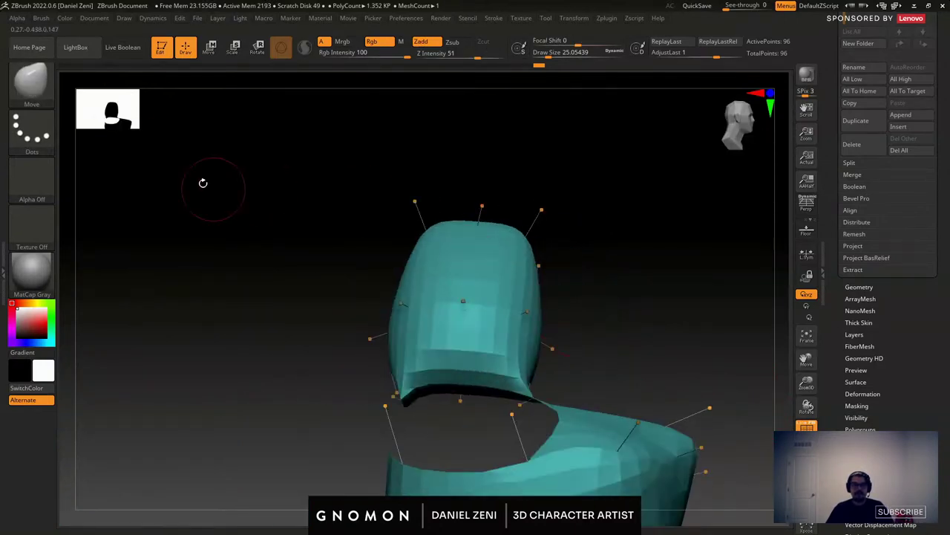
Select the ZModeler brush and turn off the dynamic subdivision preview.
click(31, 78)
click(378, 424)
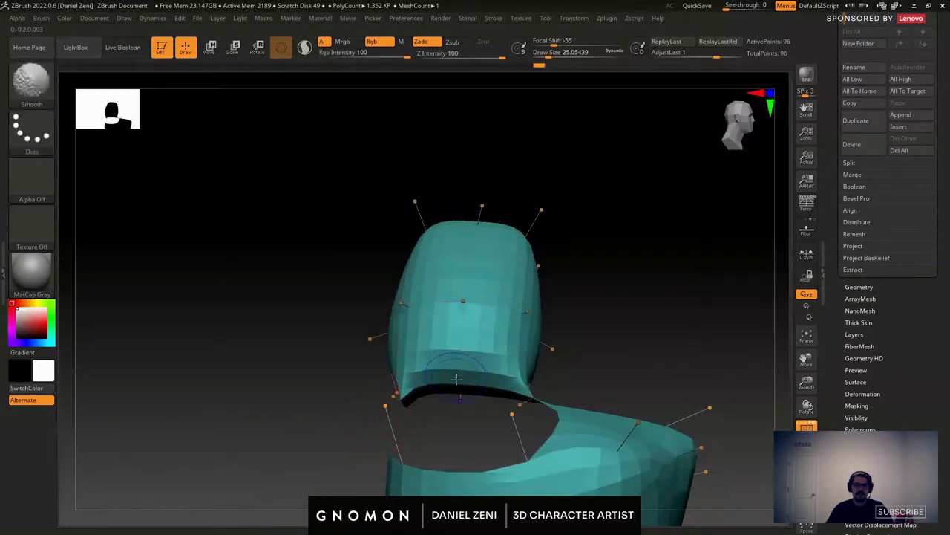
key(shift+d)
Hide the near side of the bent block and body, and turn on double-sided display of the mesh.
mouse_move(463, 302)
right_down()
mouse_move(475, 398)
mouse_move(410, 293)
mouse_move(401, 245)
right_up()
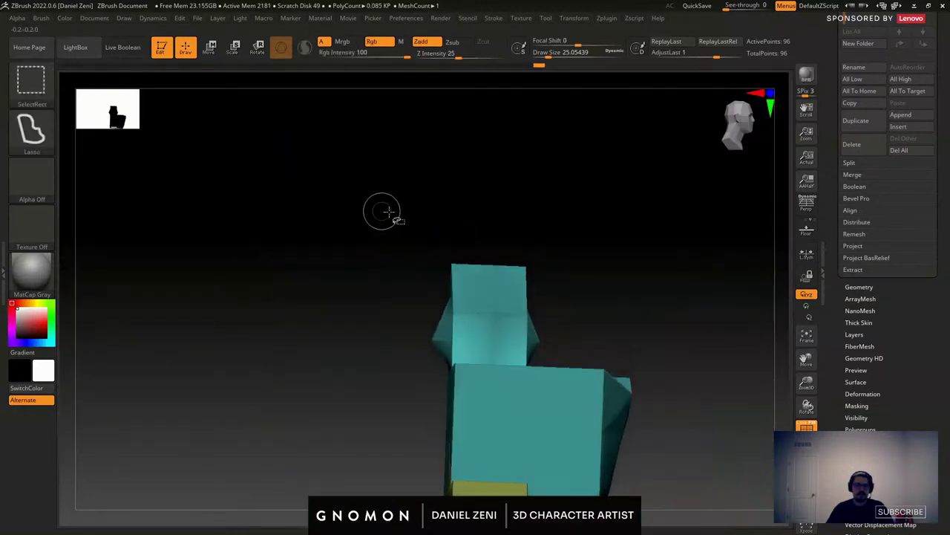
mouse_move(394, 214)
ctrl+alt+shift+mouse_down()
mouse_move(545, 337)
mouse_move(404, 334)
ctrl+alt+shift+mouse_up()
right_drag(687, 297, 722, 361)
scroll(897, 360, down, 5)
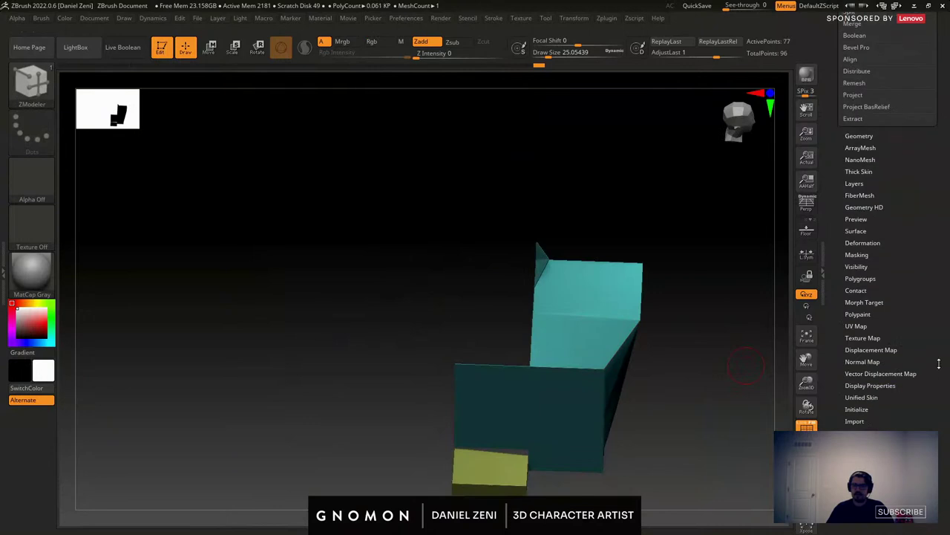
click(883, 356)
click(863, 306)
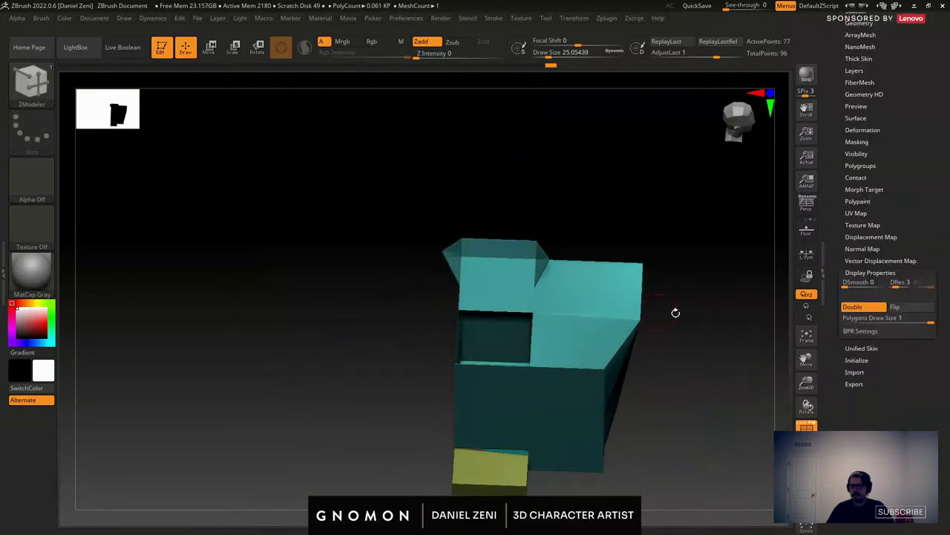
Delete a flat face at the bent block's base using ZModeler's Delete action with the Flat Island target, and unhide the mesh.
drag(674, 312, 537, 297)
key(space)
click(379, 162)
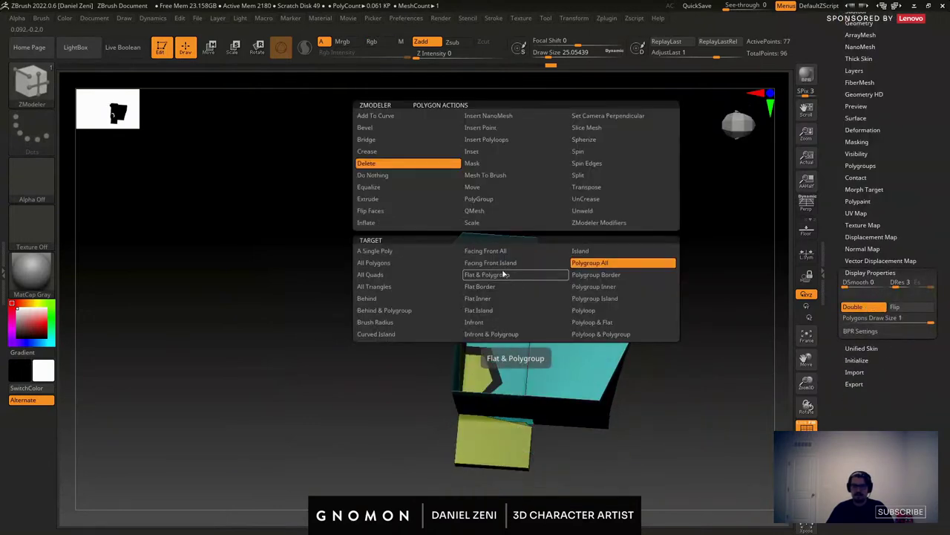
click(507, 306)
click(509, 307)
right_drag(513, 305, 548, 276)
ctrl+shift+click(657, 175)
Compare the mesh with dynamic subdivision on and off, leaving it on, and show the wireframe lines again.
key(d)
right_drag(493, 331, 475, 312)
alt+right_drag(475, 312, 445, 380)
key(shift+d)
alt+right_drag(573, 304, 558, 324)
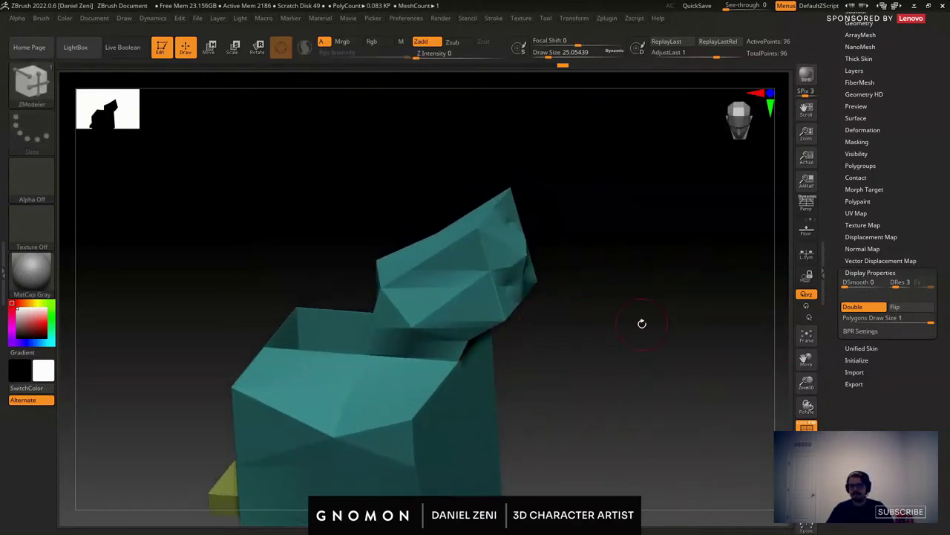
key(d)
ctrl+right_drag(766, 414, 761, 388)
click(806, 425)
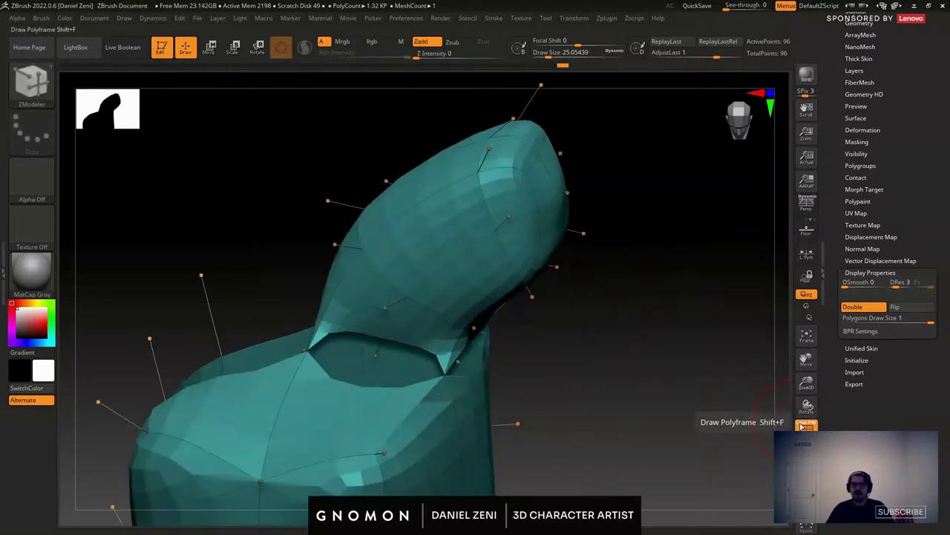
drag(594, 326, 564, 277)
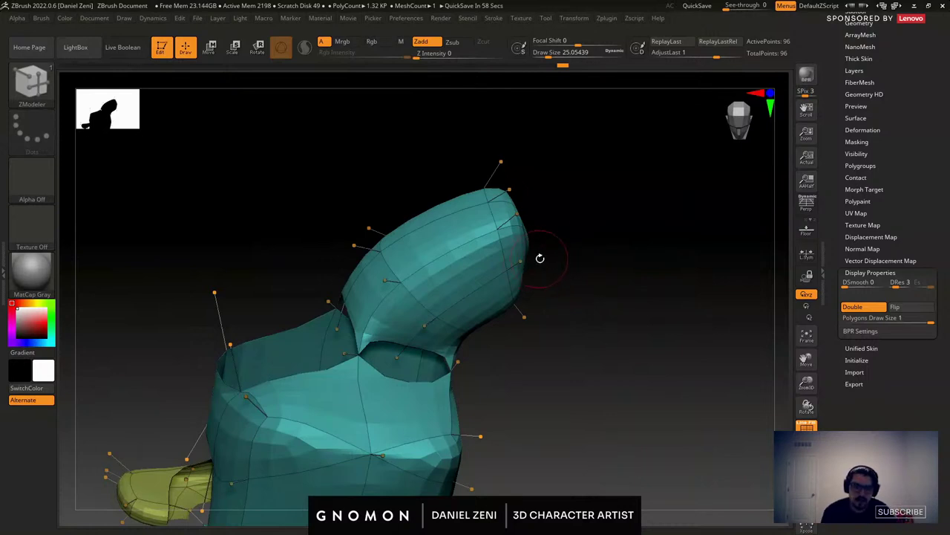
Divide the mesh with real geometry subdivision up to level 5 and expand the dynamic subdivision settings.
scroll(876, 109, up, 3)
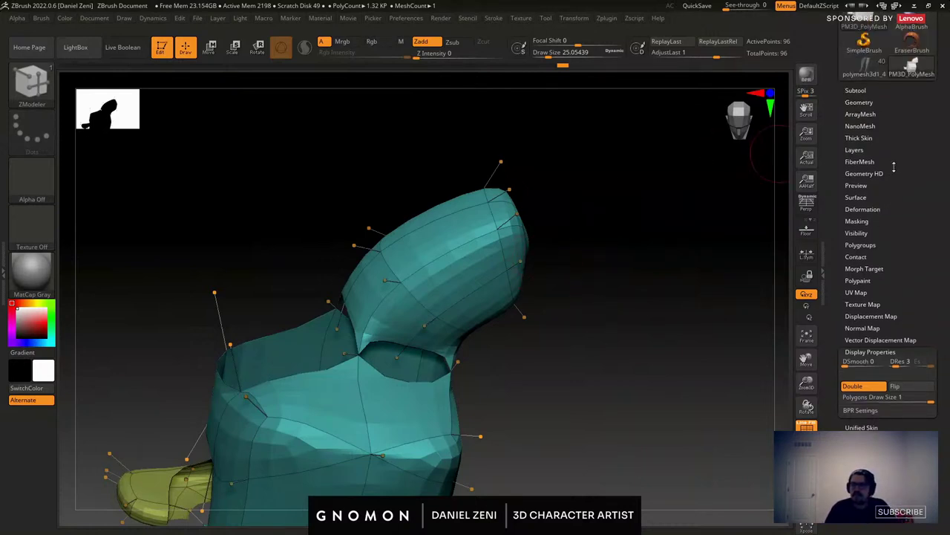
click(876, 108)
click(879, 195)
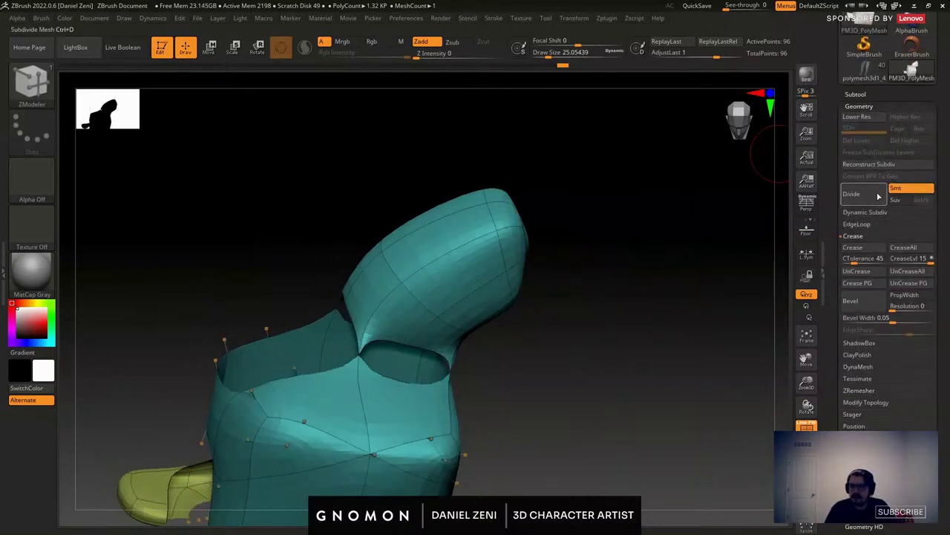
click(879, 197)
click(865, 212)
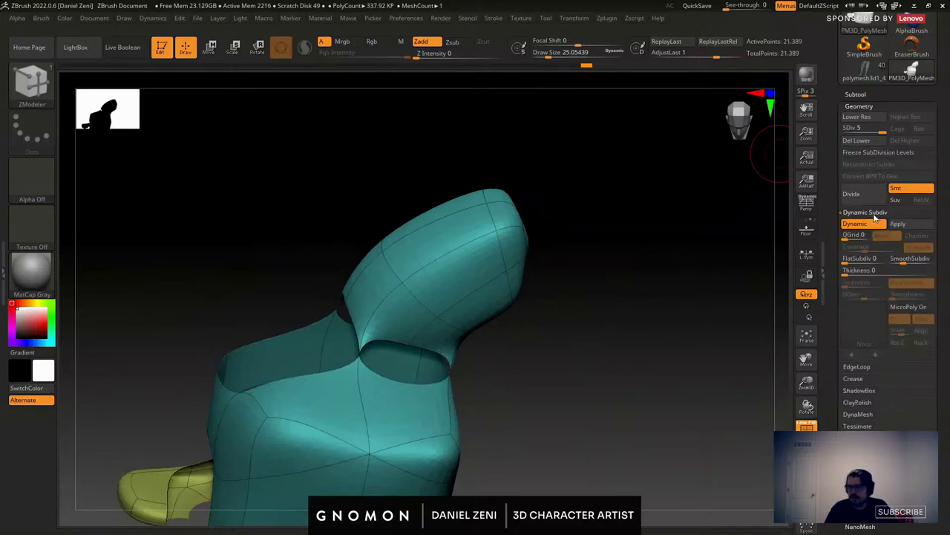
Delete the lower subdivision levels, divide the mesh several more times and turn off the polyframe.
click(861, 141)
click(851, 193)
click(852, 194)
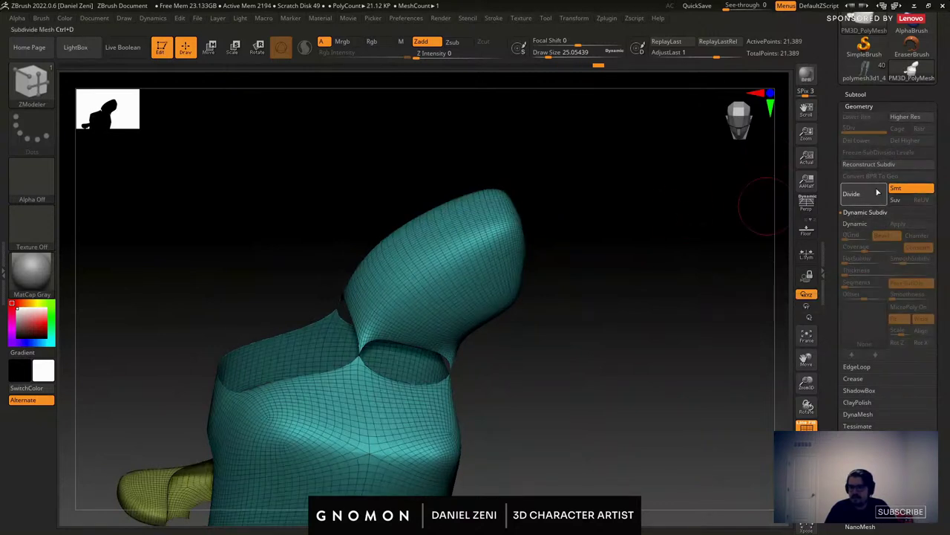
drag(761, 206, 707, 187)
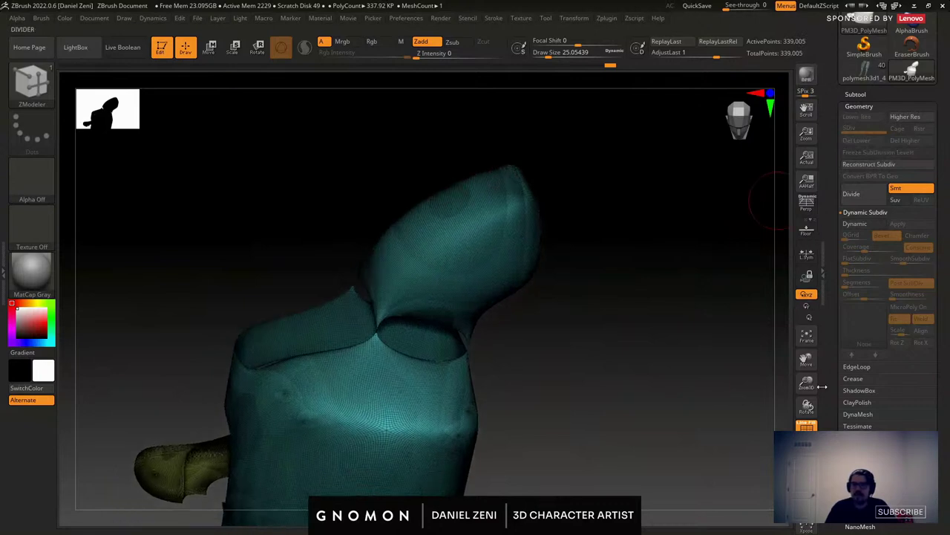
click(806, 423)
click(852, 194)
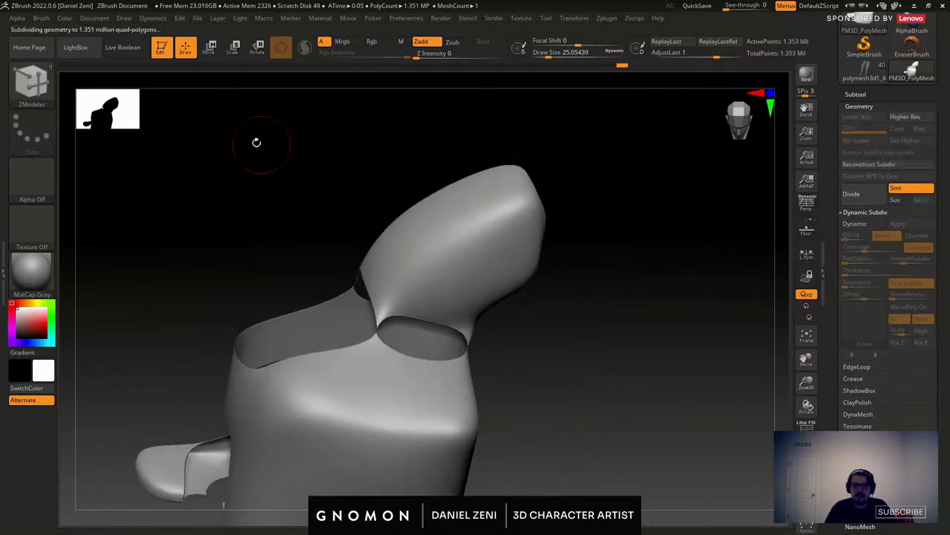
Dismiss the masking brush note and switch to the Move brush.
click(46, 95)
click(317, 127)
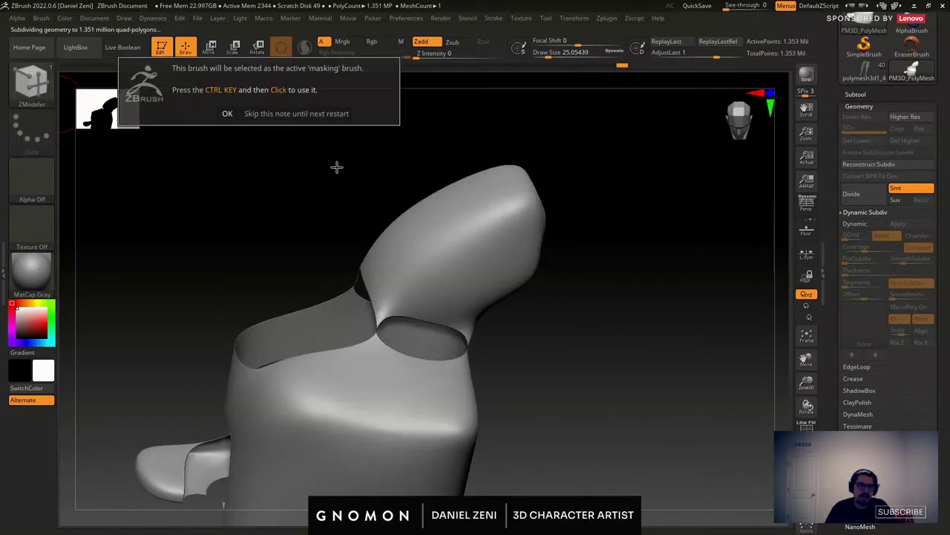
click(229, 115)
click(35, 86)
click(236, 94)
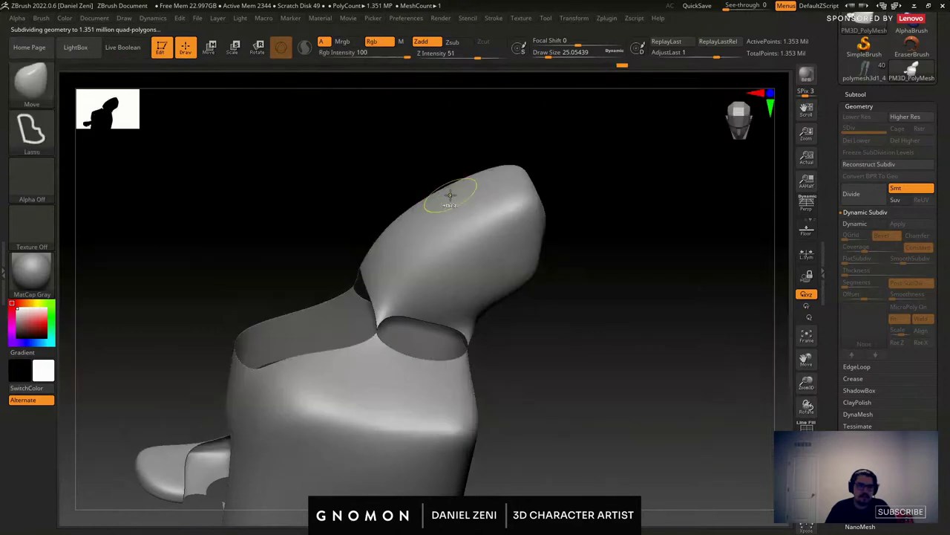
Enlarge the Move brush's draw size to about 39 and push the dense surface on the bent block's side.
ctrl+right_drag(450, 196, 404, 282)
key(space)
drag(444, 216, 449, 217)
right_drag(449, 217, 424, 240)
drag(430, 256, 450, 252)
mouse_move(454, 249)
right_down()
mouse_move(481, 227)
mouse_move(499, 232)
right_up()
mouse_move(556, 251)
right_down()
mouse_move(554, 236)
mouse_move(526, 233)
right_up()
key(space)
drag(522, 235, 525, 235)
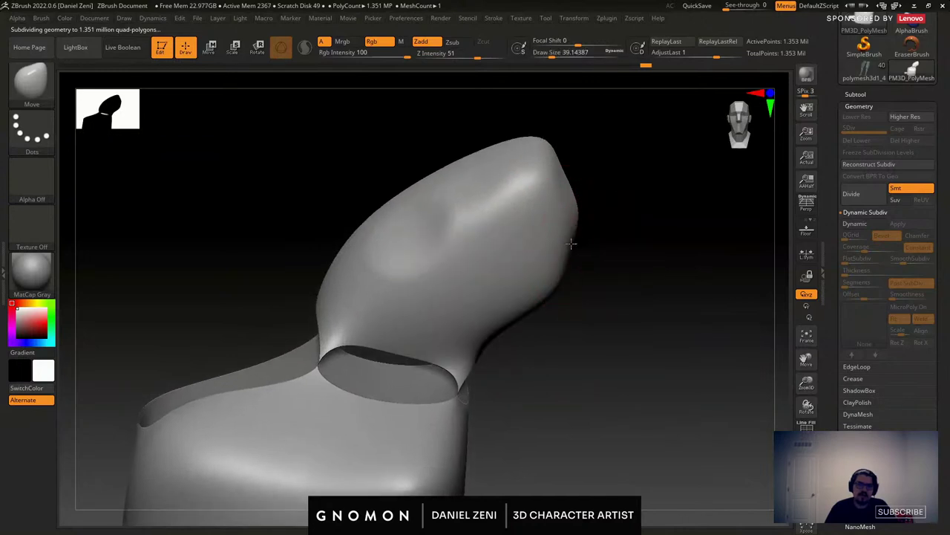
Adjust the bent block's upper end with the Move brush and reduce the draw size to about 27.
mouse_move(604, 255)
mouse_down()
mouse_move(573, 216)
mouse_move(556, 223)
mouse_move(541, 199)
mouse_up()
key(space)
right_drag(541, 198, 524, 206)
key(space)
drag(543, 186, 529, 185)
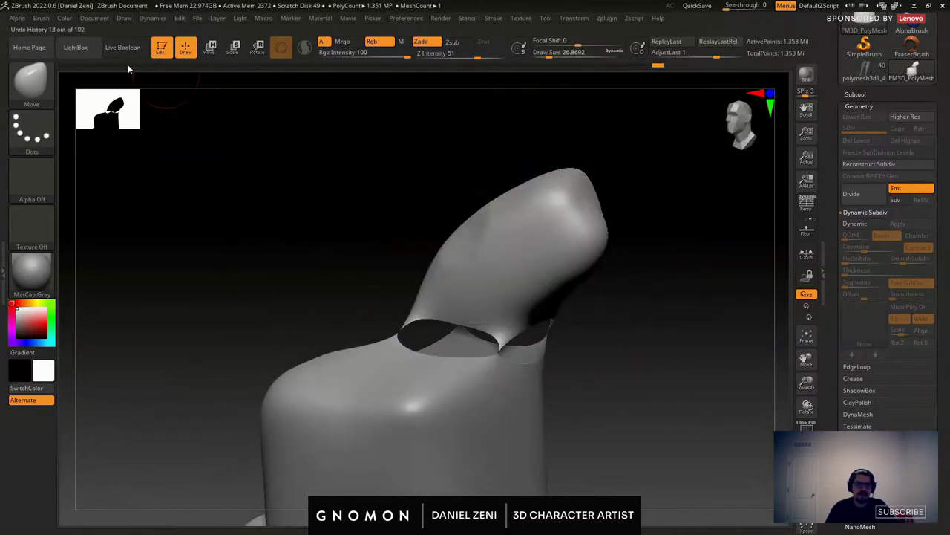
click(32, 82)
key(m)
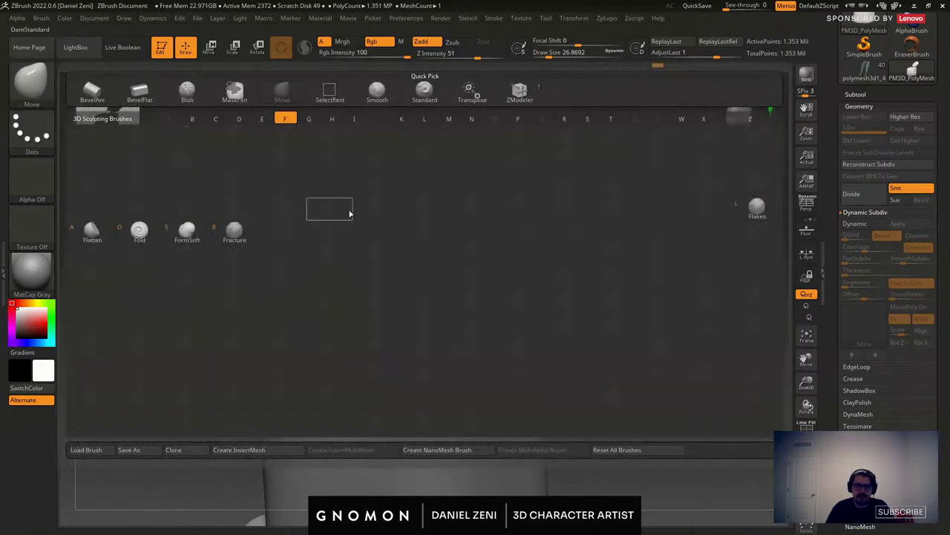
click(104, 228)
click(31, 81)
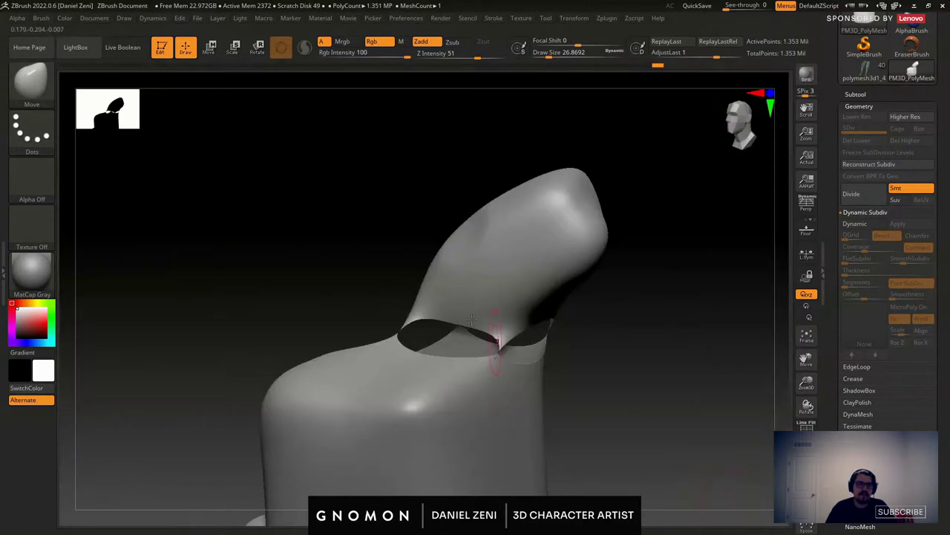
Push the top of the bent block upward with the Move brush on the dense mesh.
ctrl+right_drag(498, 345, 442, 275)
key(space)
mouse_move(483, 208)
mouse_down()
mouse_move(445, 183)
mouse_move(482, 186)
mouse_up()
ctrl+right_drag(479, 175, 496, 216)
mouse_move(496, 216)
right_down()
mouse_move(526, 197)
mouse_move(559, 205)
right_up()
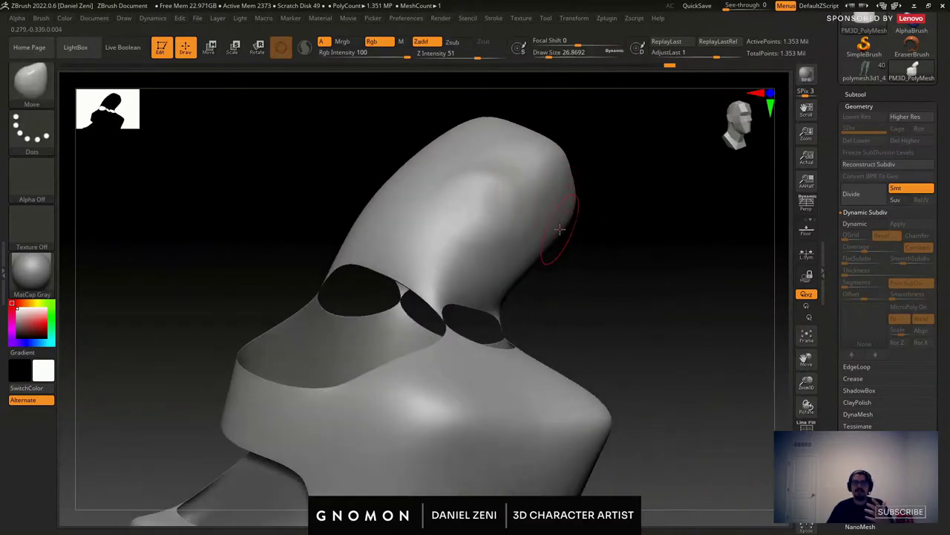
Roll the undo history back to the mesh at subdivision level 2 with dynamic subdivision on.
mouse_move(670, 67)
mouse_down()
mouse_move(520, 68)
mouse_move(569, 70)
mouse_up()
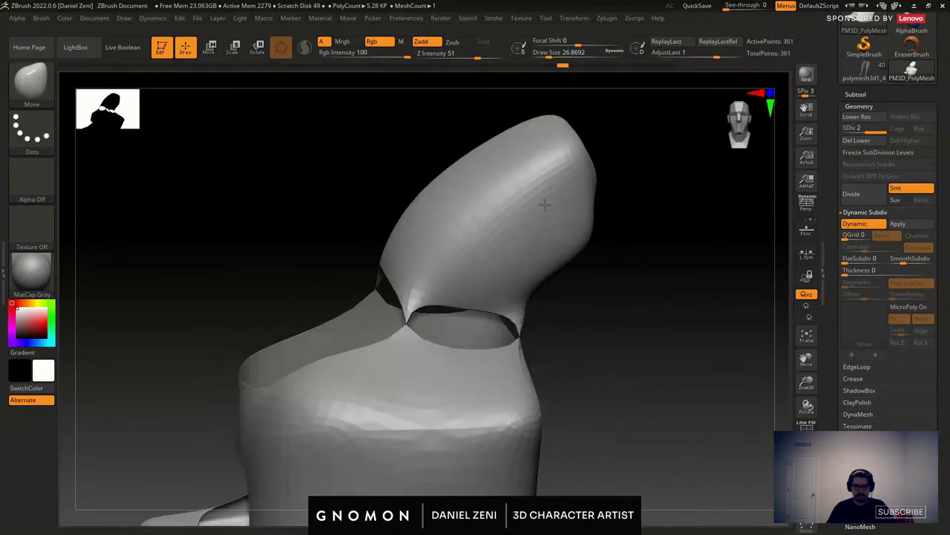
Show the polyframe on the bent block and compare its subdivision level 1 and 2 meshes with dynamic subdivision on.
click(806, 426)
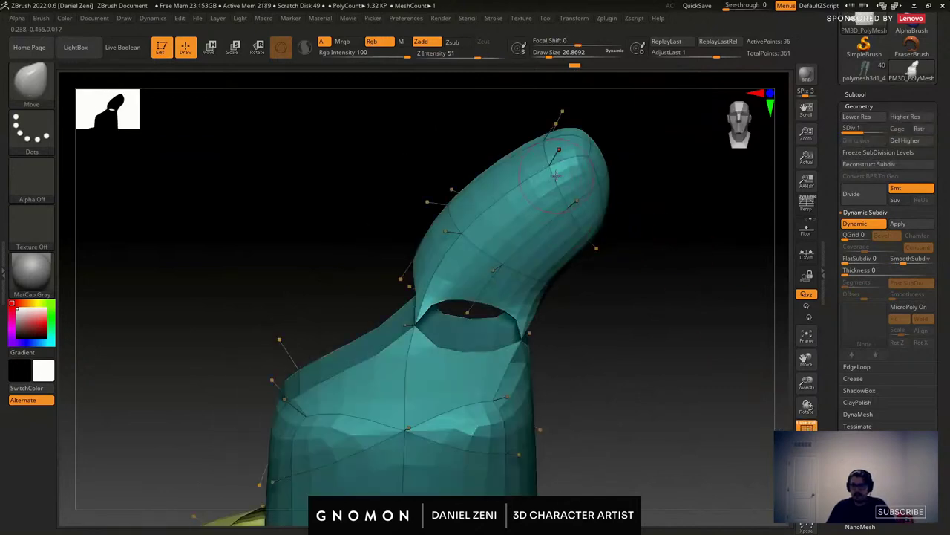
alt+right_drag(555, 175, 489, 214)
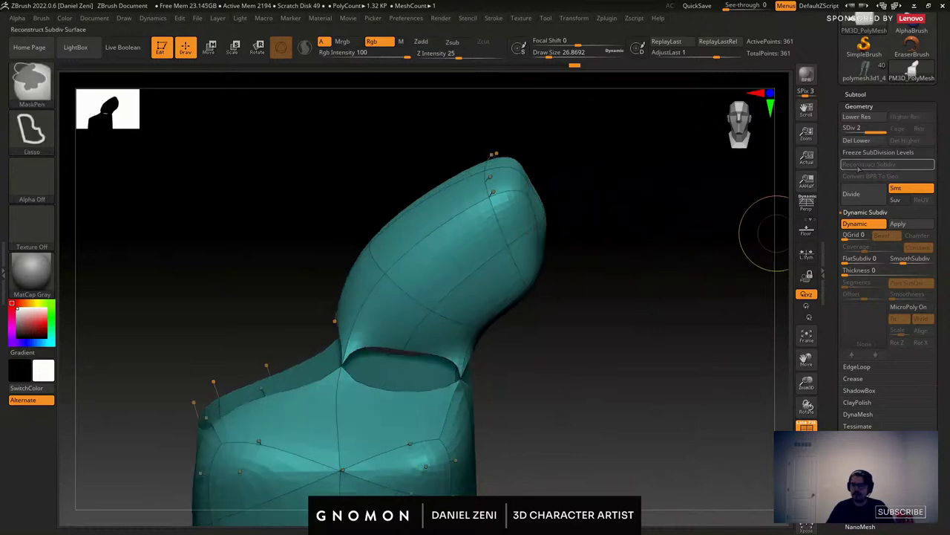
key(shift+d)
key(d)
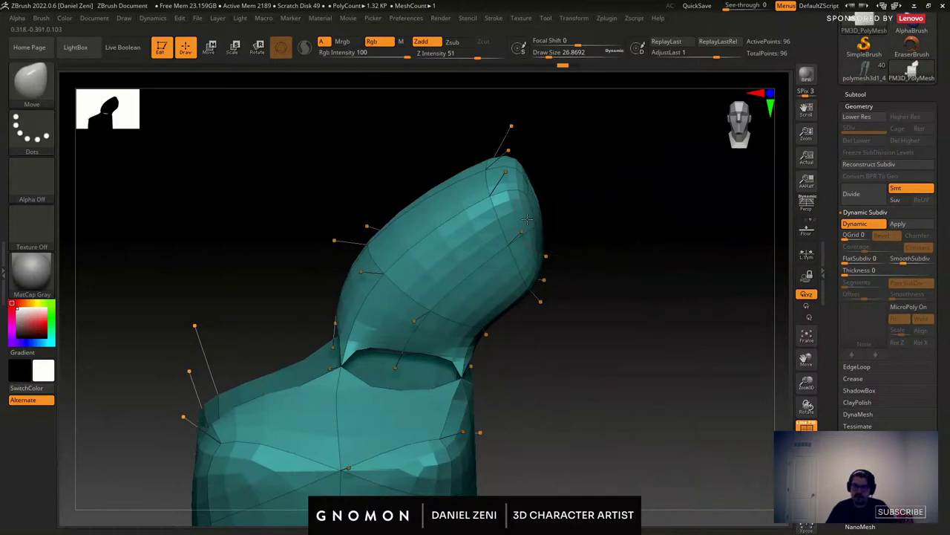
Turn off dynamic subdivision and keep the bent block's level 2 mesh as its base geometry without lower levels.
click(897, 223)
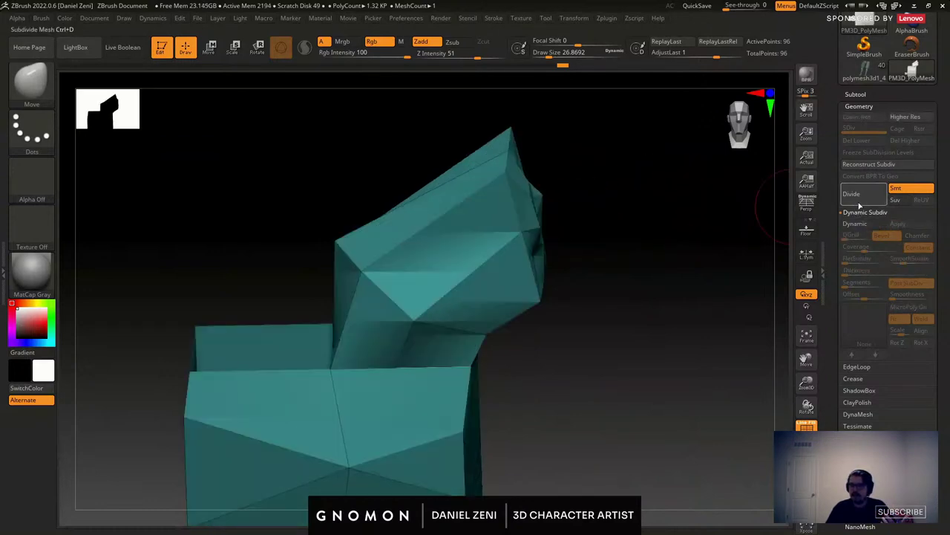
key(shift+d)
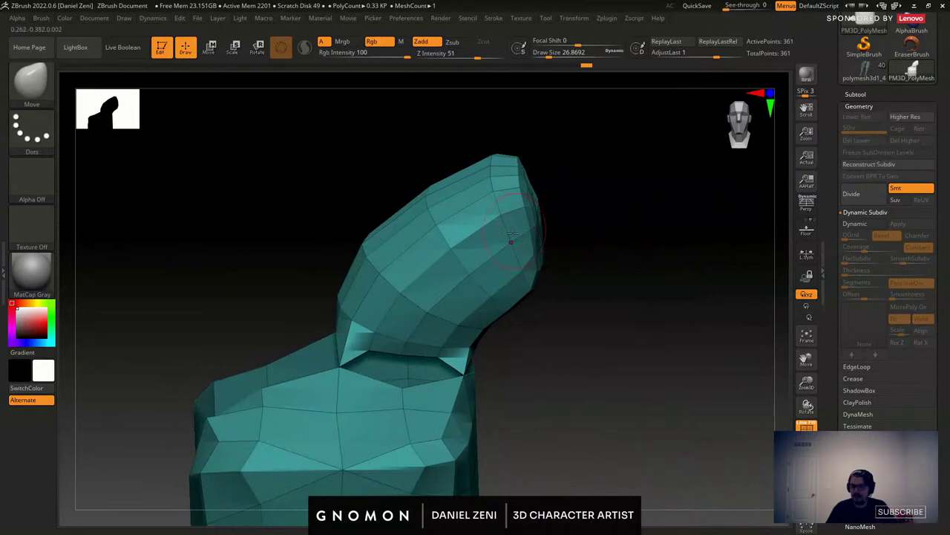
drag(539, 214, 546, 255)
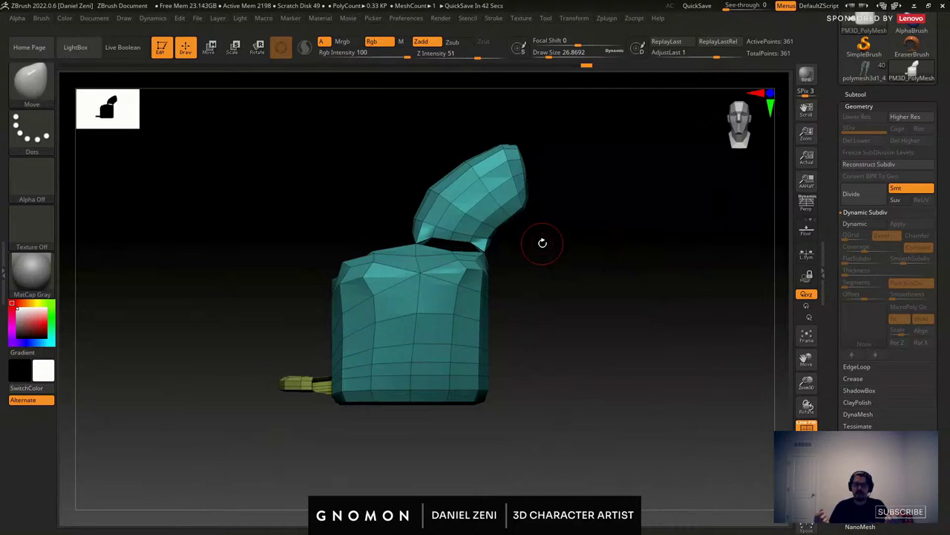
drag(542, 242, 459, 195)
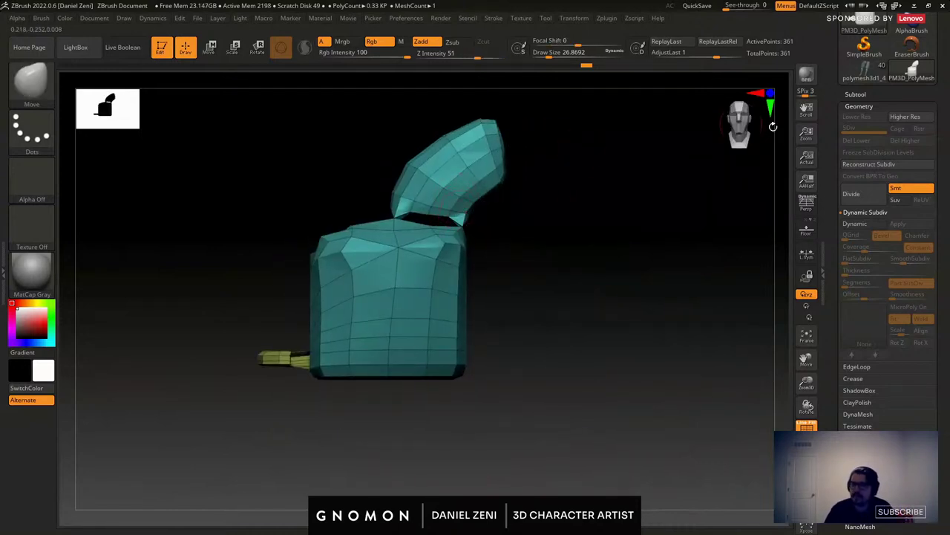
Switch the active tool to the Gnomon_event_demo arm model and bring its hand into side view.
drag(934, 83, 935, 183)
click(919, 104)
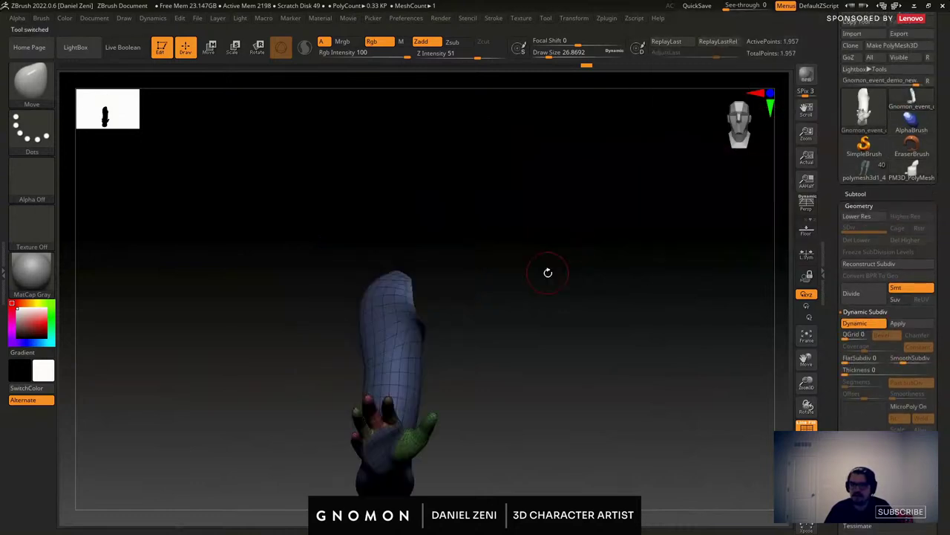
drag(547, 272, 565, 227)
drag(607, 330, 529, 318)
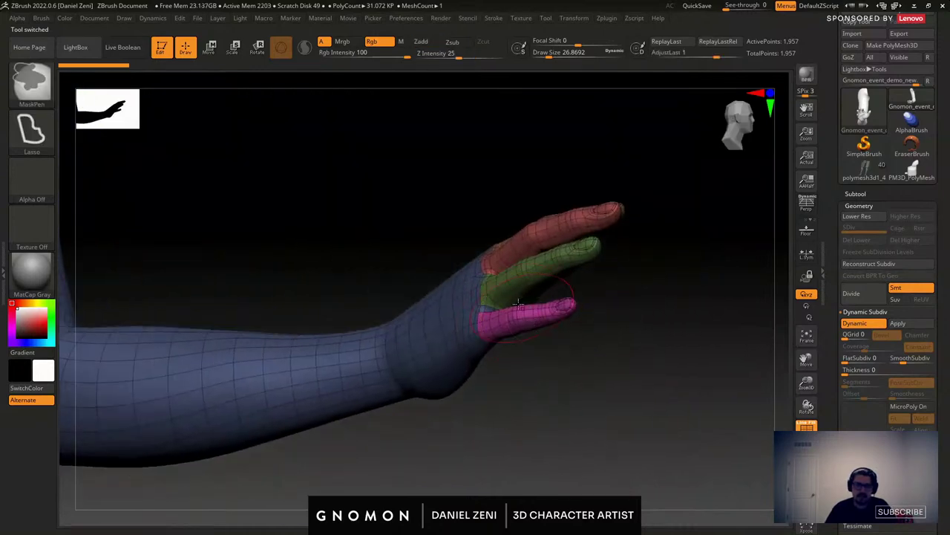
Mask everything except the magenta little finger by polygroup and place the gizmo at the finger's base.
click(211, 50)
ctrl+click(504, 308)
ctrl+right_drag(504, 310, 591, 418)
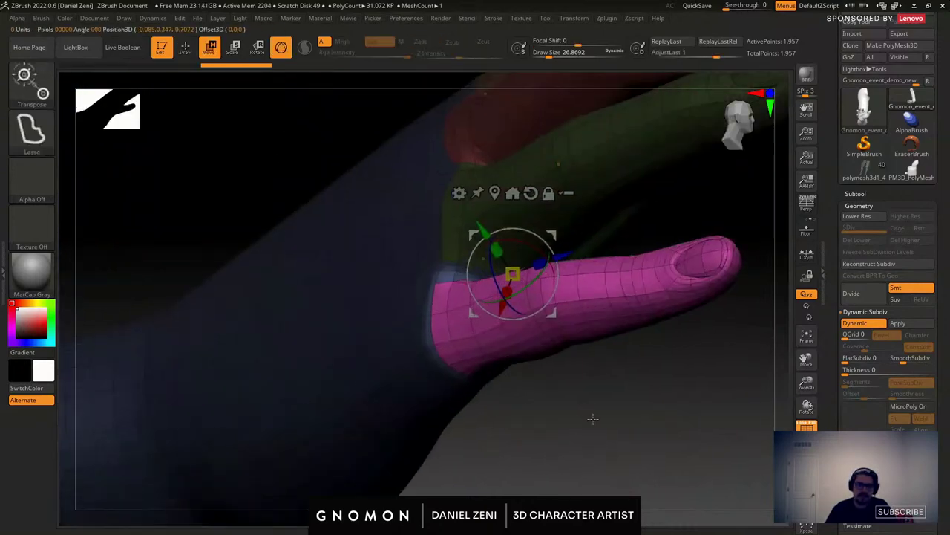
alt+click(443, 312)
ctrl+right_drag(473, 303, 405, 271)
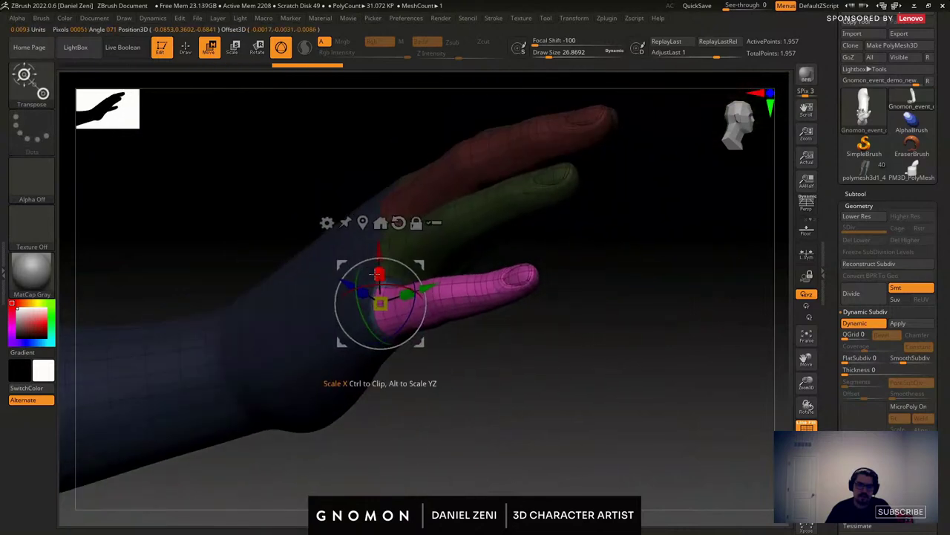
Rotate the little finger downward about its base and clear the mask from the arm.
drag(394, 285, 427, 299)
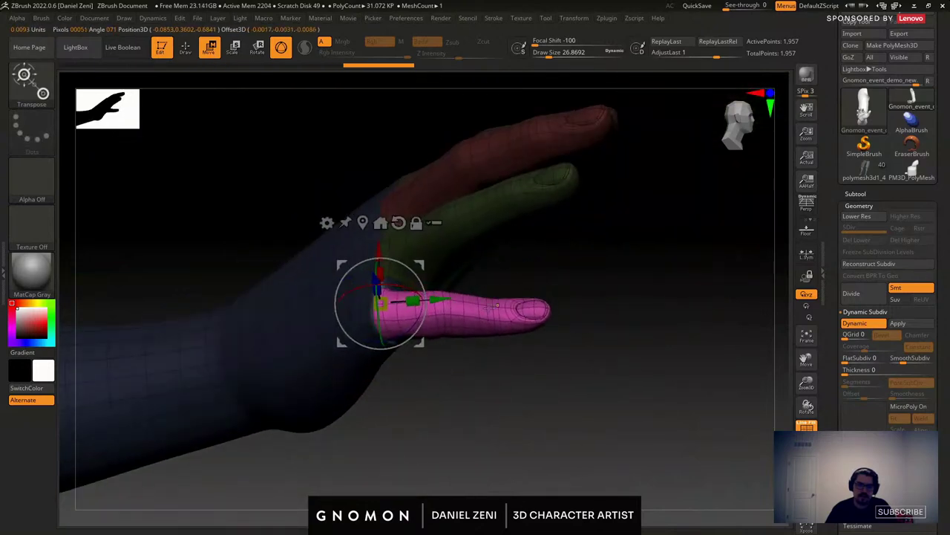
ctrl+right_drag(691, 397, 632, 346)
ctrl+drag(632, 346, 614, 321)
mouse_move(614, 320)
alt+right_down()
mouse_move(636, 352)
mouse_move(595, 319)
alt+right_up()
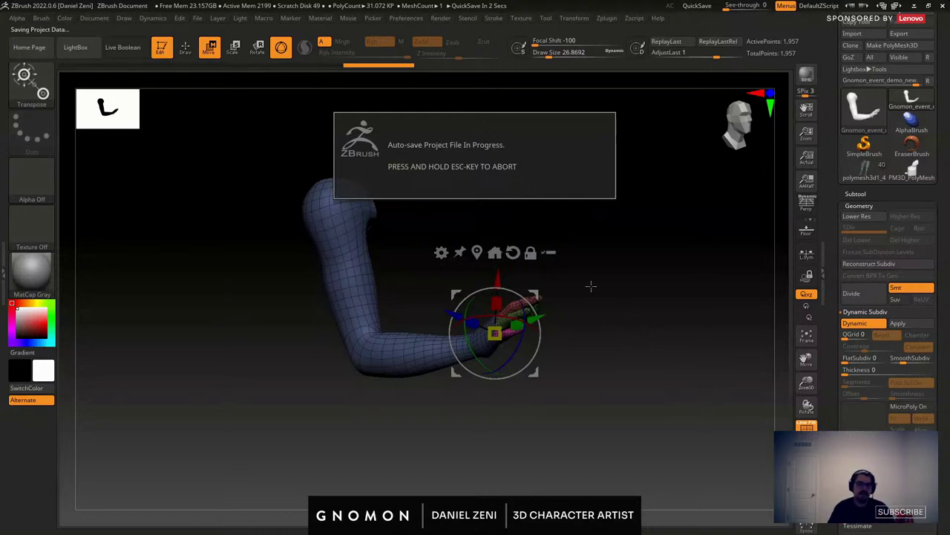
Abort the auto-save and append a PolyMesh3D star to the arm as a new subtool.
key(Escape)
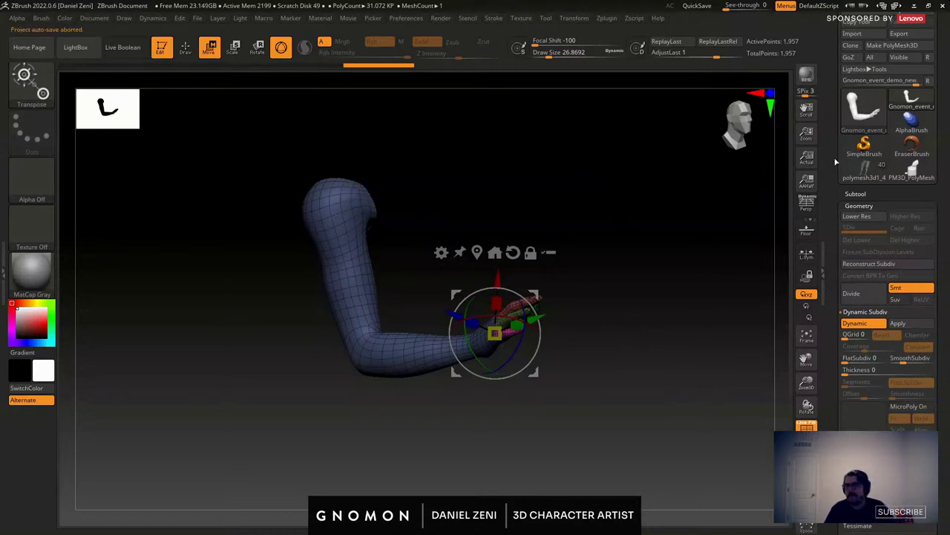
click(856, 193)
click(900, 367)
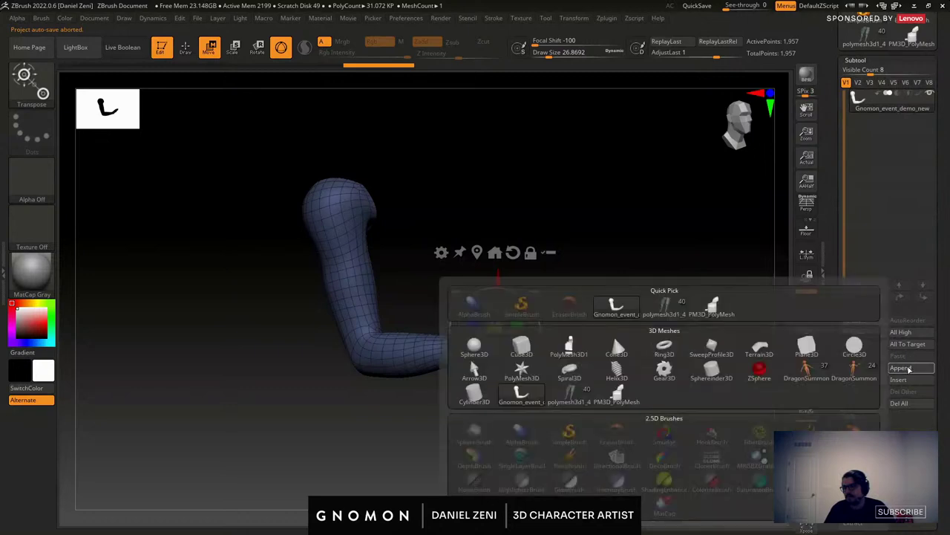
click(900, 368)
click(522, 369)
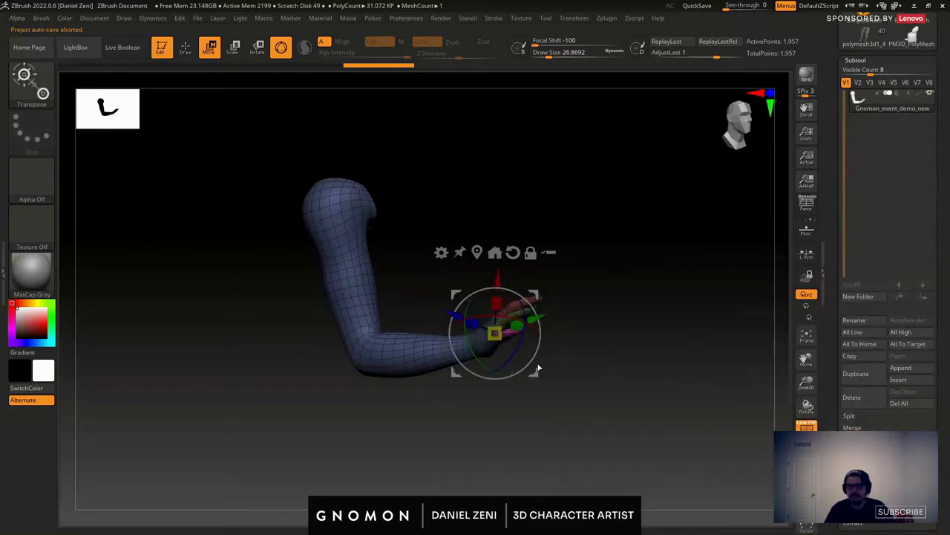
Select the appended star subtool and initialize it as a QSphere with a resolution of 2 on each axis.
scroll(923, 307, down, 10)
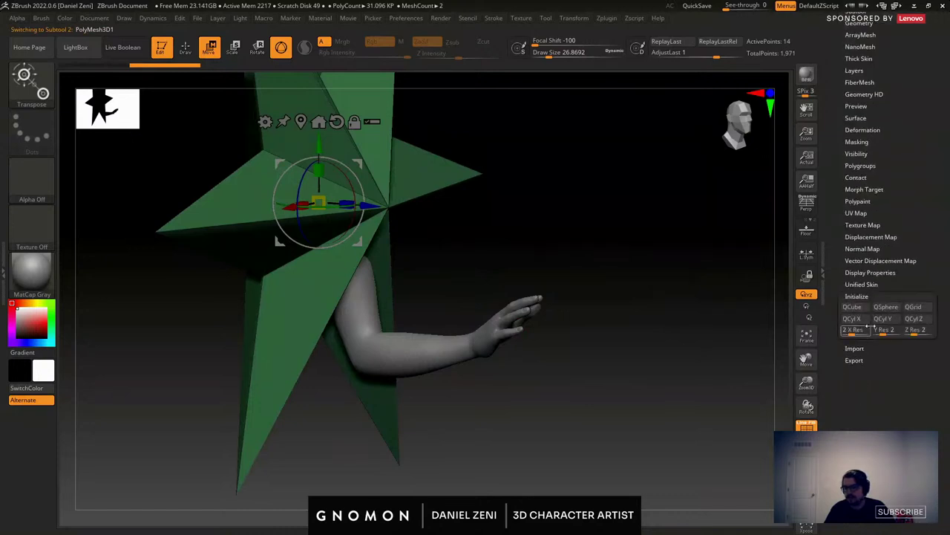
click(886, 307)
alt+drag(509, 255, 609, 276)
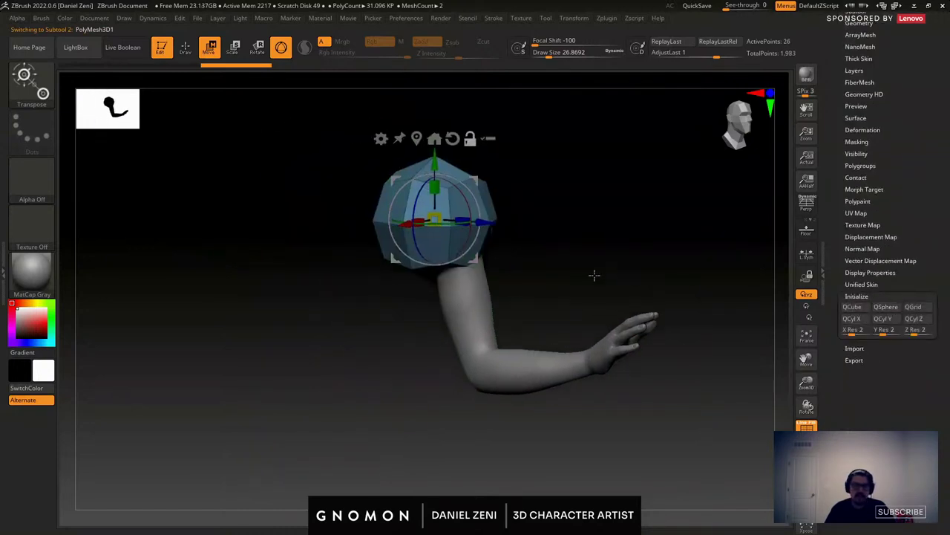
Switch the active subtool to the arm and back to the sphere while viewing both from the side.
mouse_move(566, 311)
right_down()
mouse_move(586, 330)
mouse_move(517, 328)
mouse_move(524, 369)
mouse_move(514, 346)
mouse_move(518, 354)
right_up()
alt+click(582, 353)
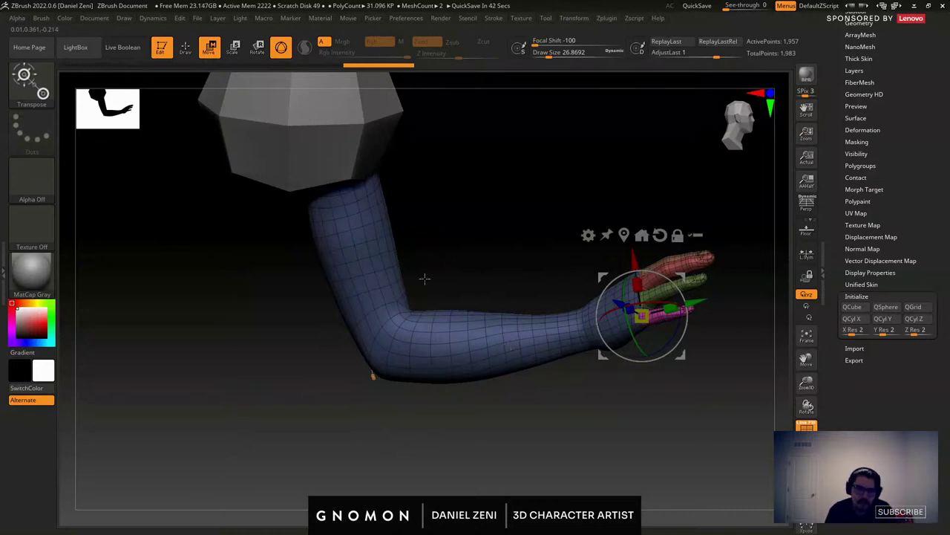
shift+drag(424, 278, 418, 189)
alt+click(418, 188)
alt+drag(544, 195, 490, 218)
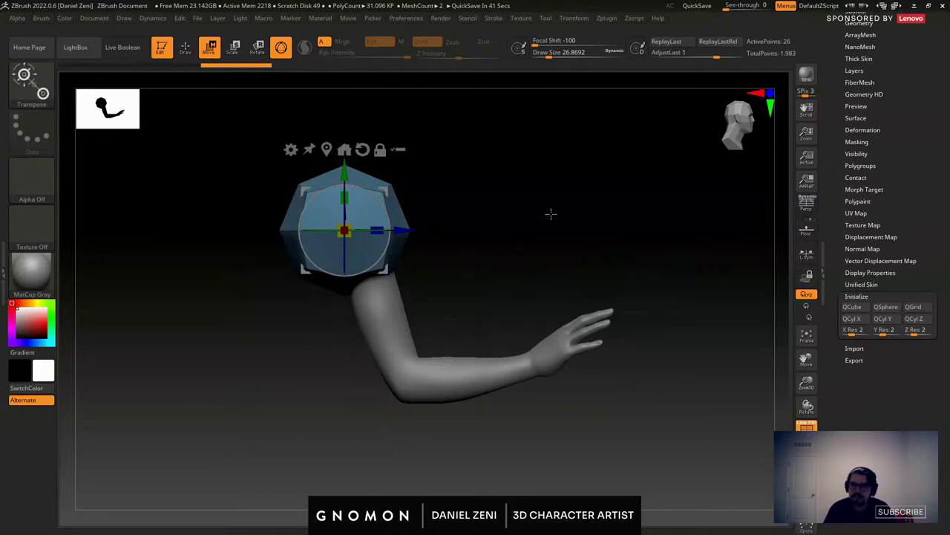
Divide the sphere repeatedly up to subdivision level 9.
scroll(900, 129, up, 5)
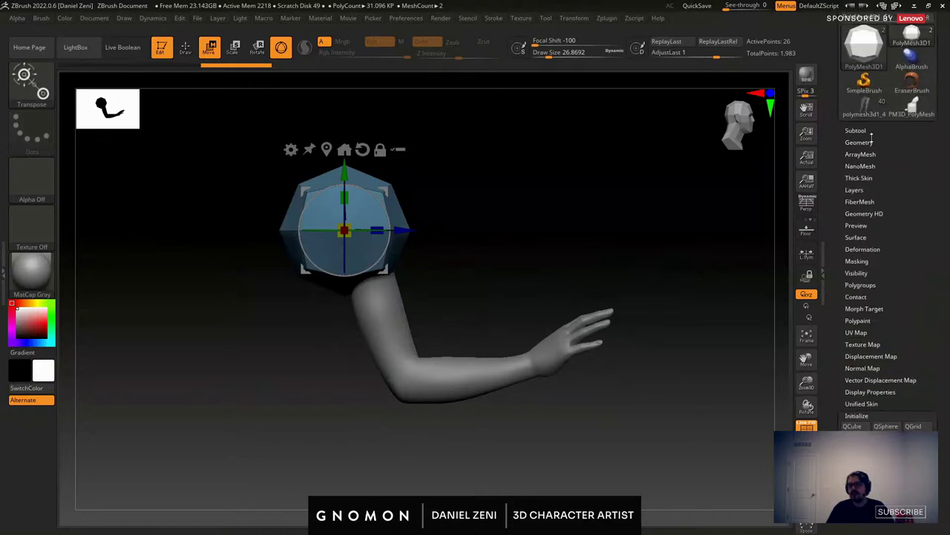
click(871, 141)
click(871, 178)
click(871, 178)
click(872, 179)
click(872, 178)
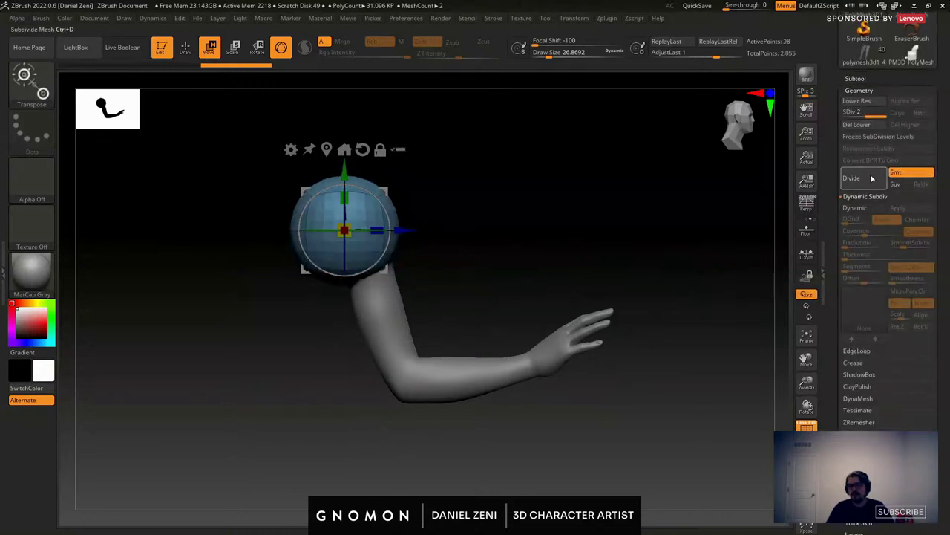
click(872, 178)
click(872, 178)
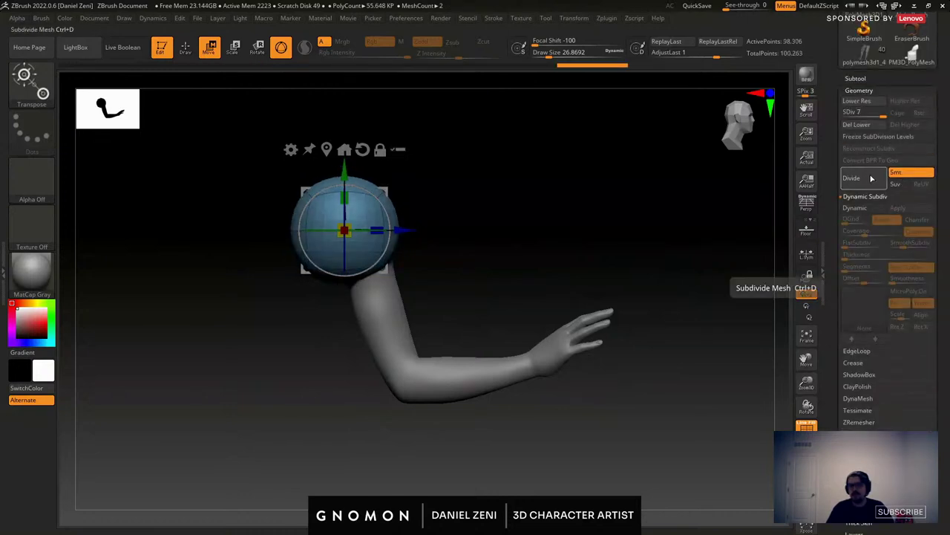
click(872, 178)
click(871, 178)
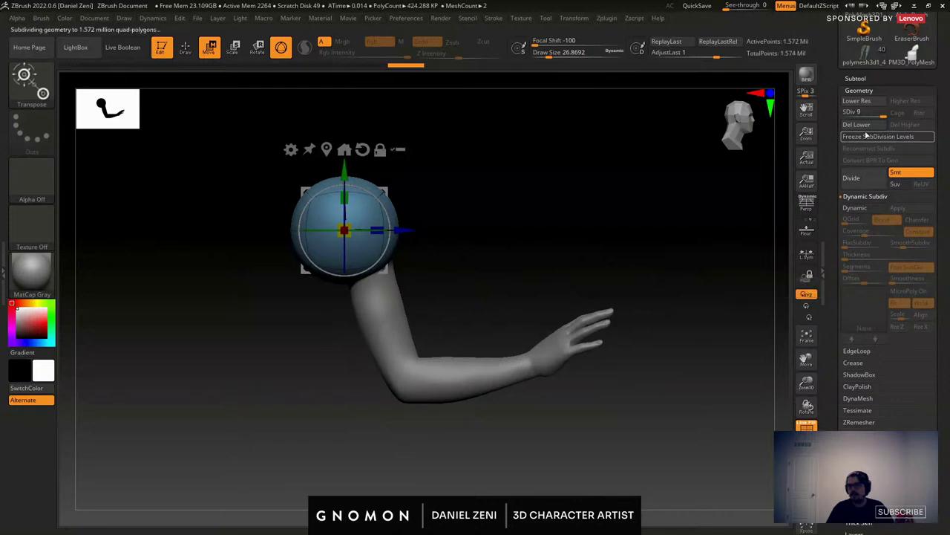
Bring the sphere down to subdivision level 6 and delete its lower levels.
click(865, 126)
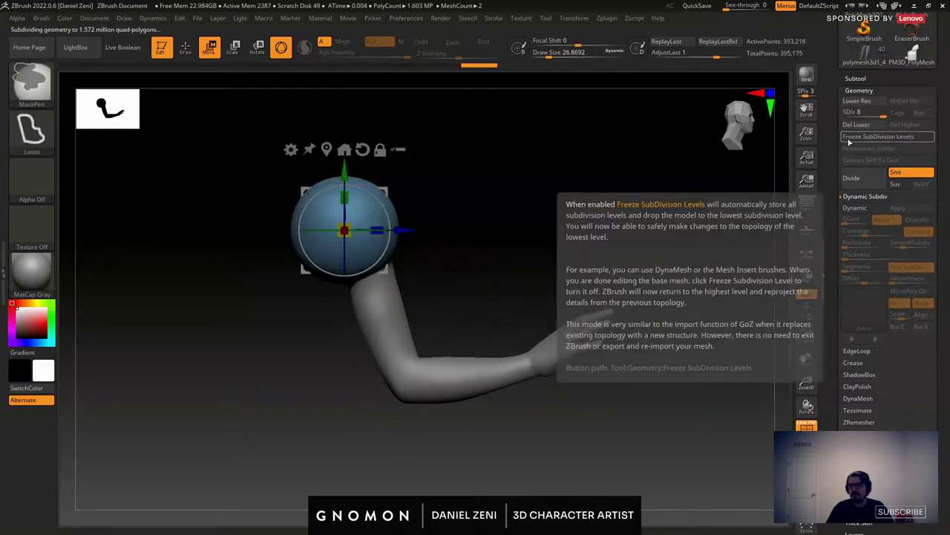
key(shift+d)
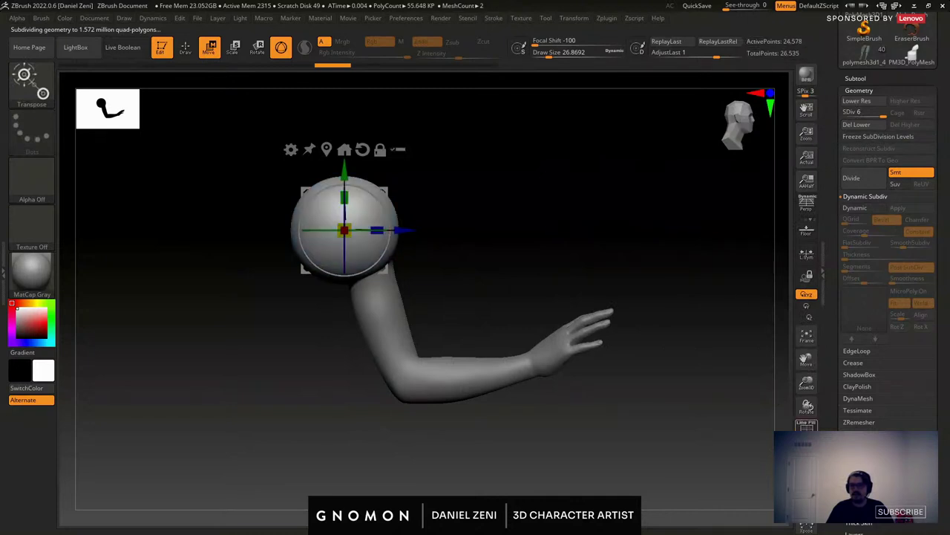
click(866, 130)
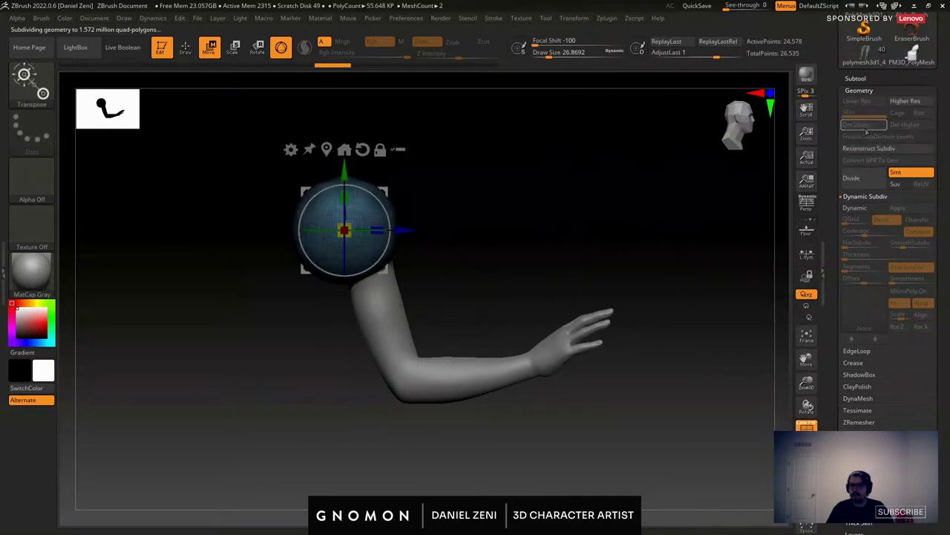
Stretch the sphere down over the upper arm to the elbow using the Move brush at draw size about 172.
alt+drag(479, 212, 564, 191)
click(185, 48)
alt+drag(524, 214, 467, 223)
key(w)
key(q)
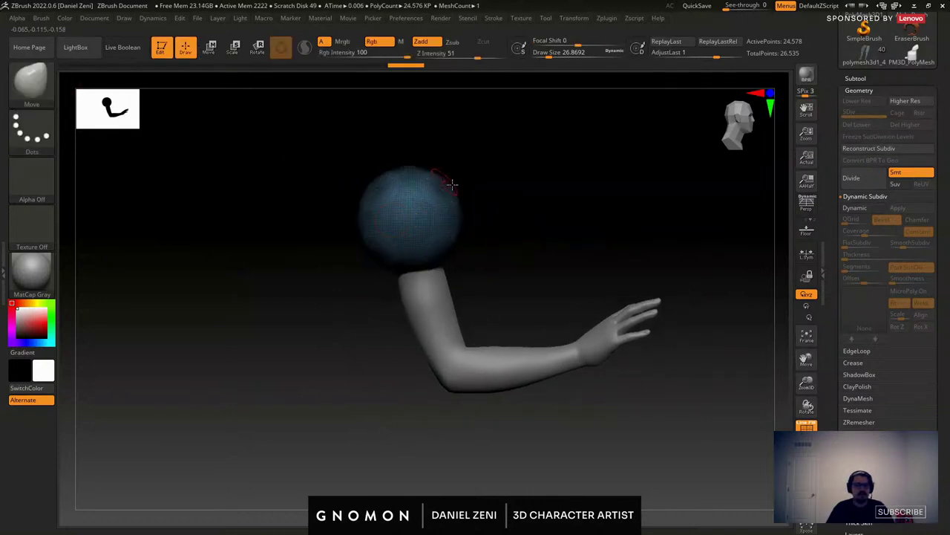
key(space)
mouse_move(479, 188)
mouse_down()
mouse_move(487, 188)
mouse_move(465, 160)
mouse_up()
drag(418, 213, 468, 335)
drag(434, 306, 459, 332)
Shift the stretched sphere's lower end sideways so it covers the elbow in the back view.
alt+drag(496, 261, 483, 203)
shift+drag(483, 203, 507, 207)
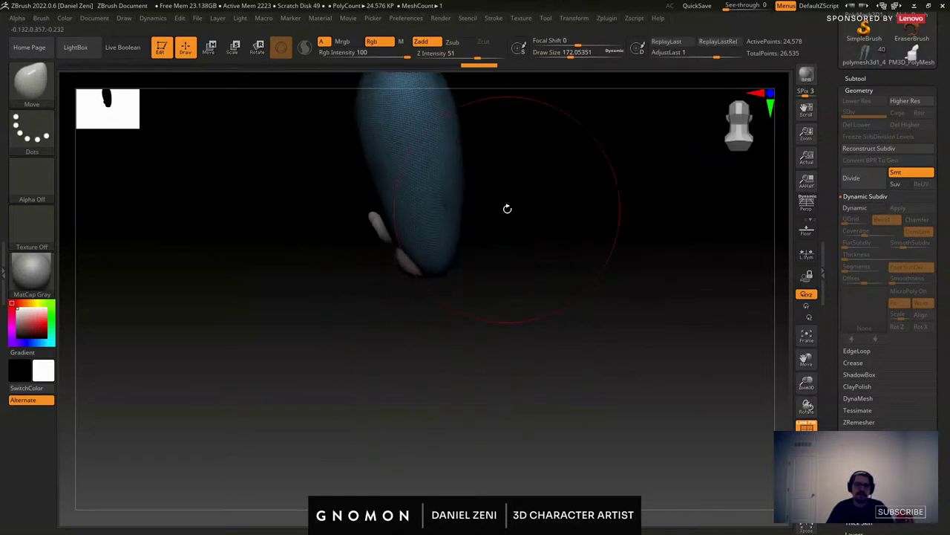
drag(436, 260, 421, 263)
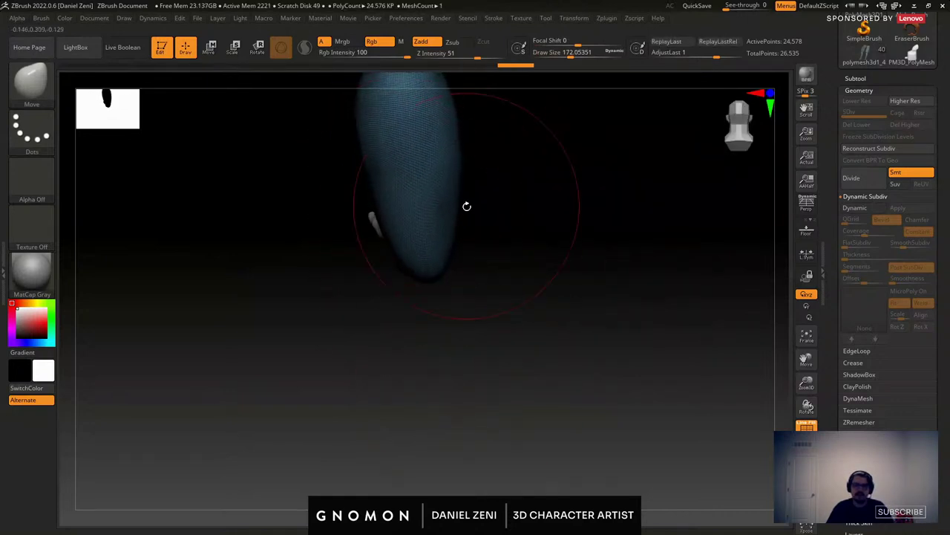
drag(467, 205, 459, 235)
Hide the polyframe and pull the stretched sphere along the forearm with the Move brush at draw size about 154.
key(space)
drag(511, 213, 507, 212)
alt+drag(520, 255, 480, 214)
key(space)
drag(472, 212, 475, 212)
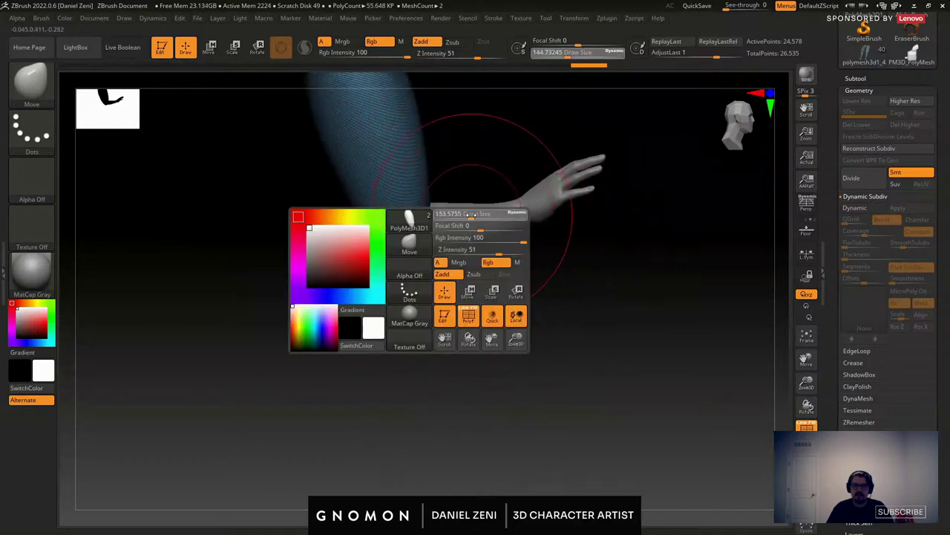
key(shift+f)
mouse_move(541, 250)
mouse_down()
mouse_move(452, 255)
mouse_move(435, 294)
mouse_move(707, 272)
mouse_move(624, 319)
mouse_up()
drag(397, 269, 356, 291)
drag(420, 288, 439, 293)
right_drag(478, 250, 507, 278)
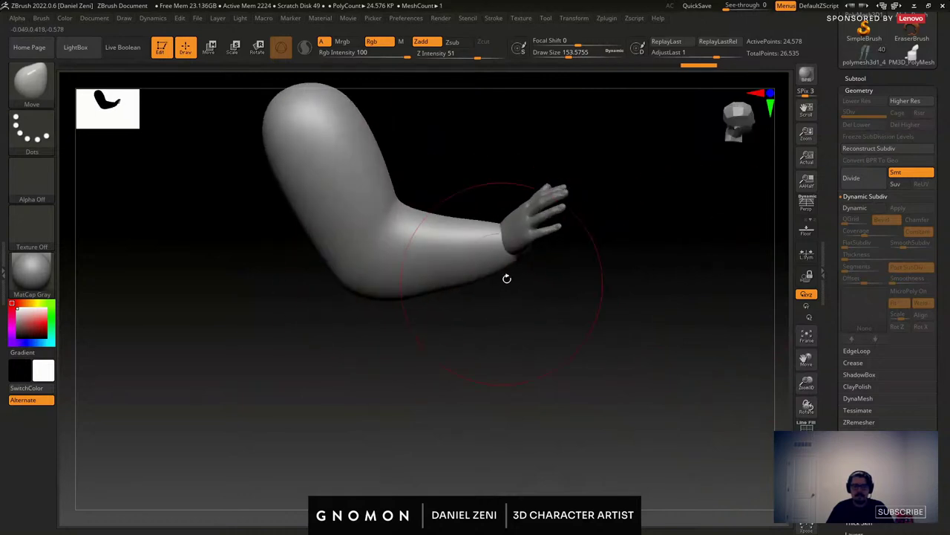
Reduce the Move brush's draw size to about 128 and reshape the forearm's end near the wrist.
mouse_move(509, 273)
mouse_down()
mouse_move(487, 247)
mouse_move(505, 230)
mouse_up()
key(space)
right_drag(505, 230, 483, 221)
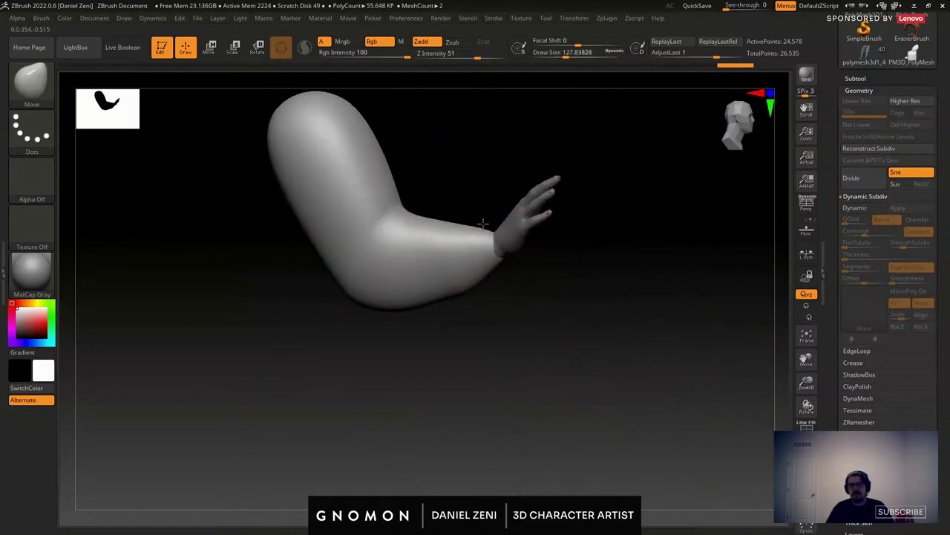
mouse_move(461, 236)
mouse_down()
mouse_move(472, 228)
mouse_move(493, 267)
mouse_up()
right_drag(496, 268, 476, 242)
Reduce the draw size to about 101 and push the stretched mesh into place around the wrist.
key(space)
drag(487, 238, 481, 239)
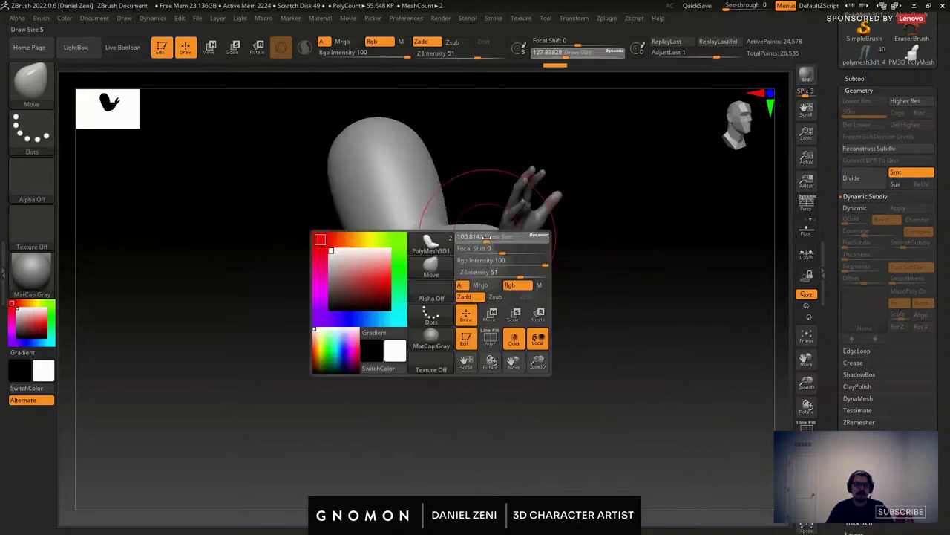
mouse_move(499, 238)
right_down()
mouse_move(477, 239)
mouse_move(496, 248)
right_up()
drag(479, 240, 499, 270)
mouse_move(499, 270)
right_down()
mouse_move(511, 337)
mouse_move(542, 264)
mouse_move(490, 265)
mouse_move(434, 297)
right_up()
Refine the forearm volume from the elbow to the wrist with the Move brush, bringing the draw size to about 97.
key(space)
drag(485, 234, 491, 233)
right_drag(487, 239, 465, 271)
drag(433, 342, 445, 348)
key(space)
drag(479, 257, 461, 263)
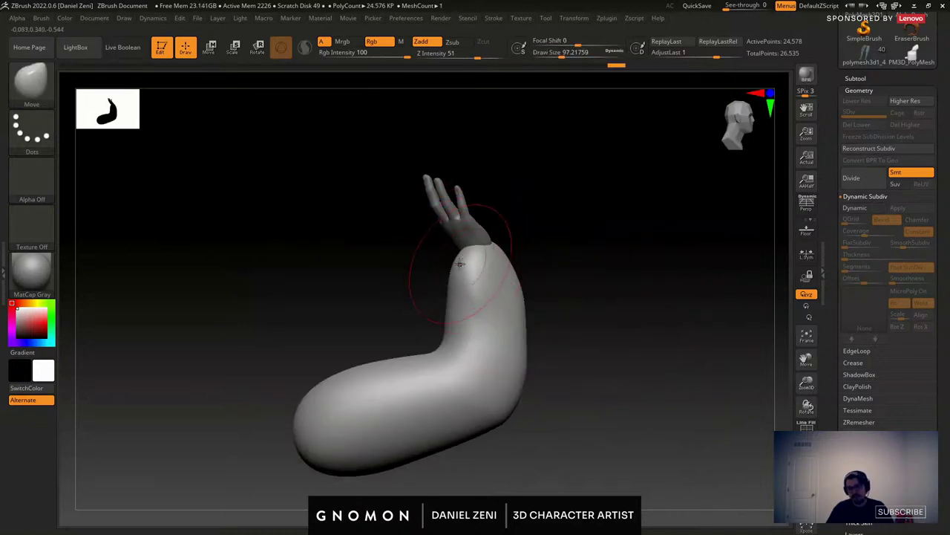
Turn on the polyframe for the stretched arm mesh and bring the Move brush's draw size to about 80.
right_drag(461, 262, 484, 265)
key(space)
drag(436, 260, 441, 259)
mouse_move(440, 259)
right_down()
mouse_move(418, 254)
mouse_move(426, 234)
mouse_move(505, 265)
mouse_move(542, 255)
right_up()
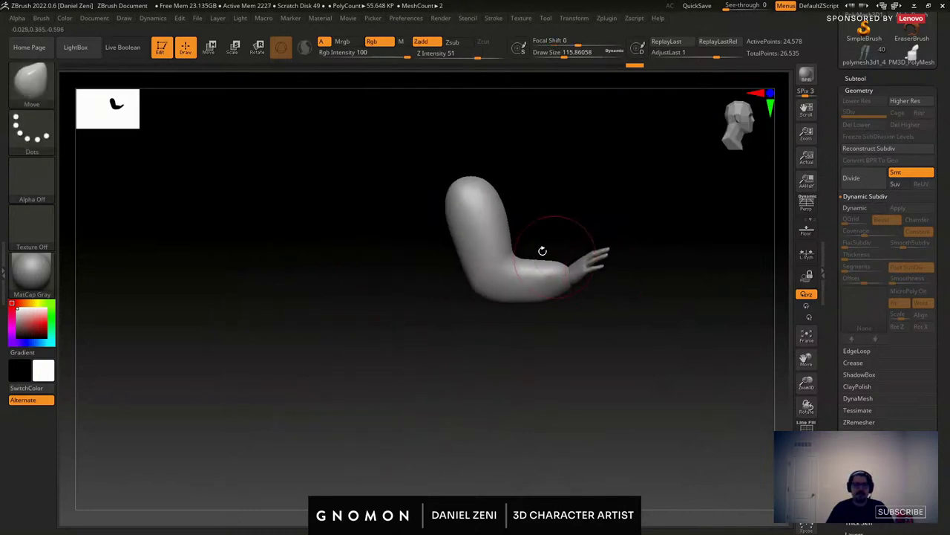
click(807, 425)
ctrl+right_drag(613, 301, 481, 326)
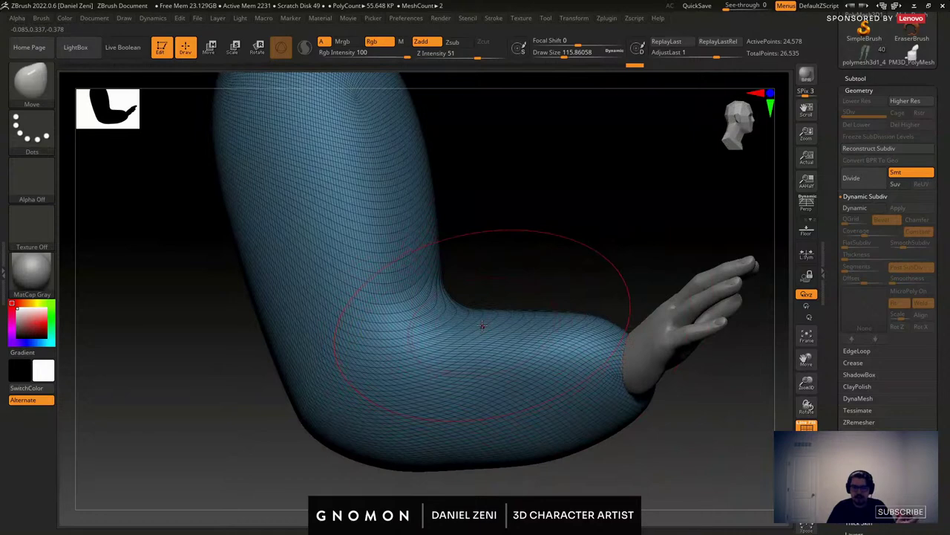
ctrl+right_drag(496, 327, 494, 239)
alt+right_drag(493, 239, 507, 260)
key(space)
drag(507, 259, 501, 255)
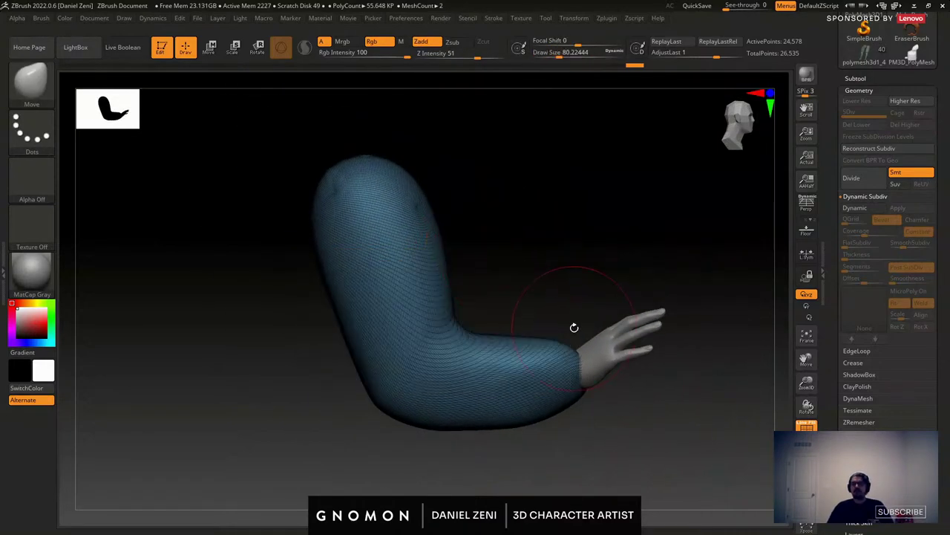
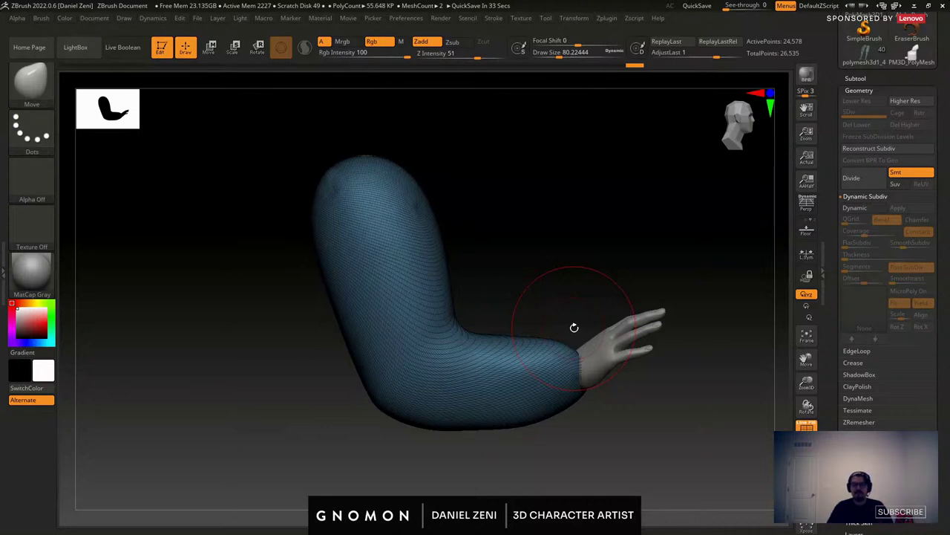
Remesh the dense arm-covering mesh with ZRemesher using the Half polygon count option.
mouse_move(528, 280)
right_down()
mouse_move(522, 312)
mouse_move(511, 297)
right_up()
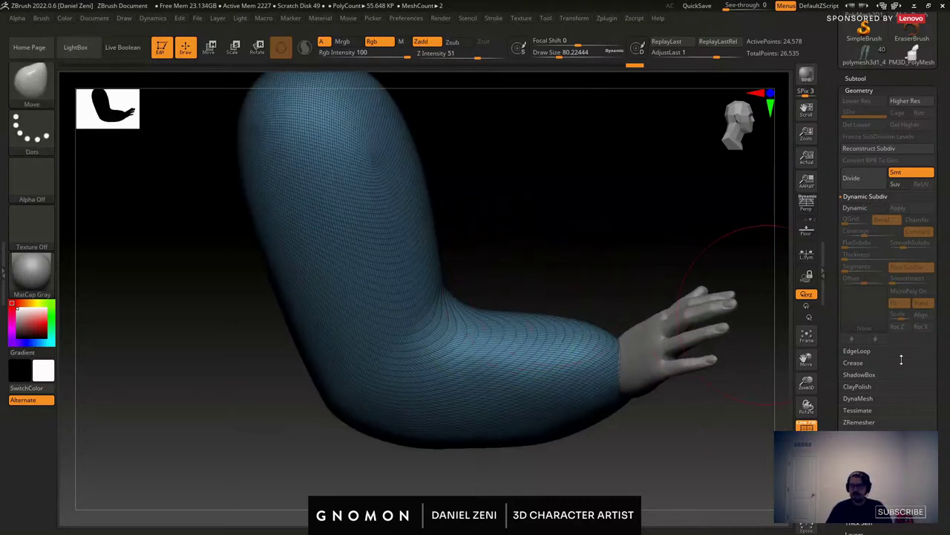
click(859, 422)
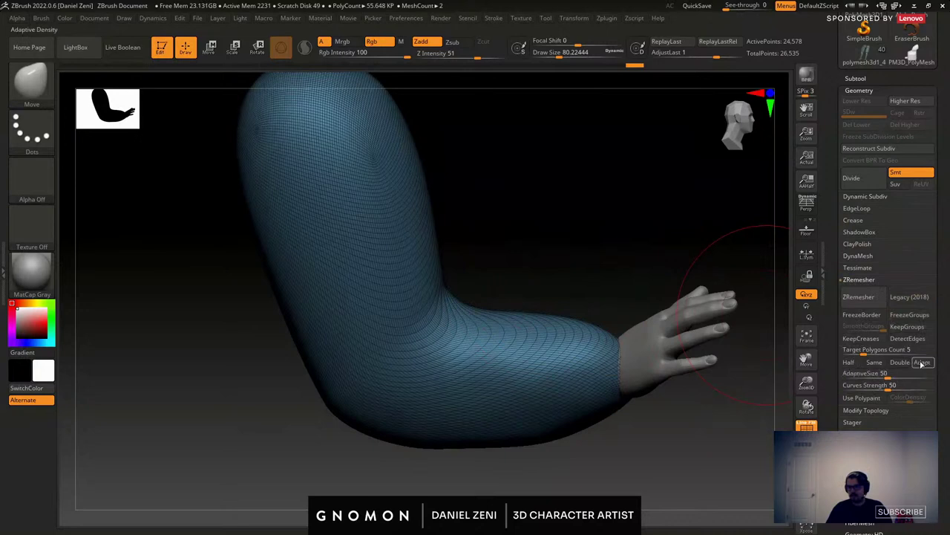
click(859, 298)
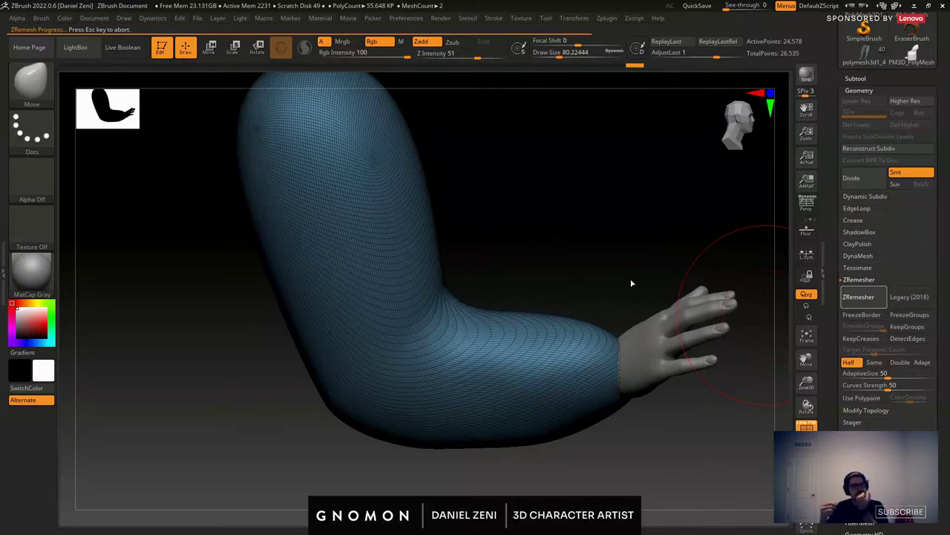
Switch to the ZModeler brush, set its polygon action to Delete with the Polyloop target, and try it on the upper arm.
click(34, 82)
click(377, 422)
ctrl+right_drag(355, 234, 390, 321)
key(space)
click(432, 317)
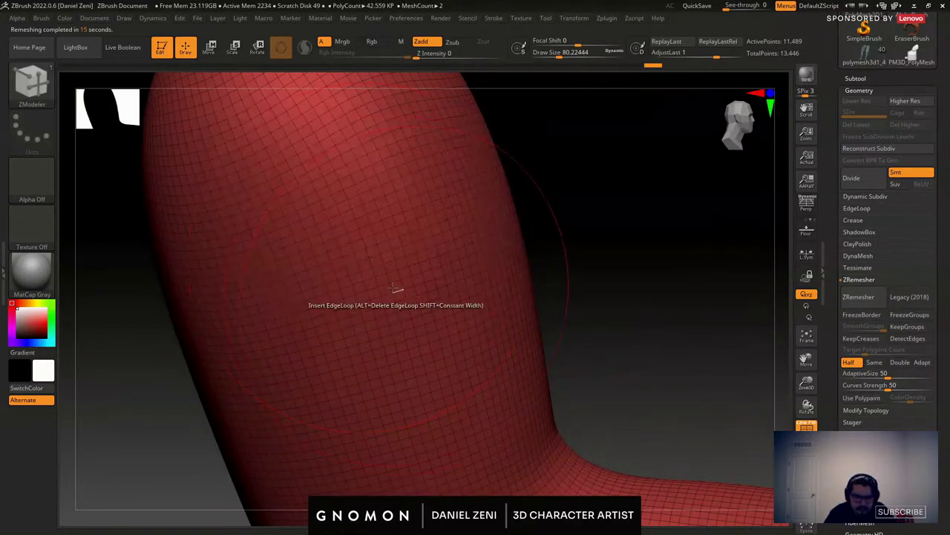
click(375, 259)
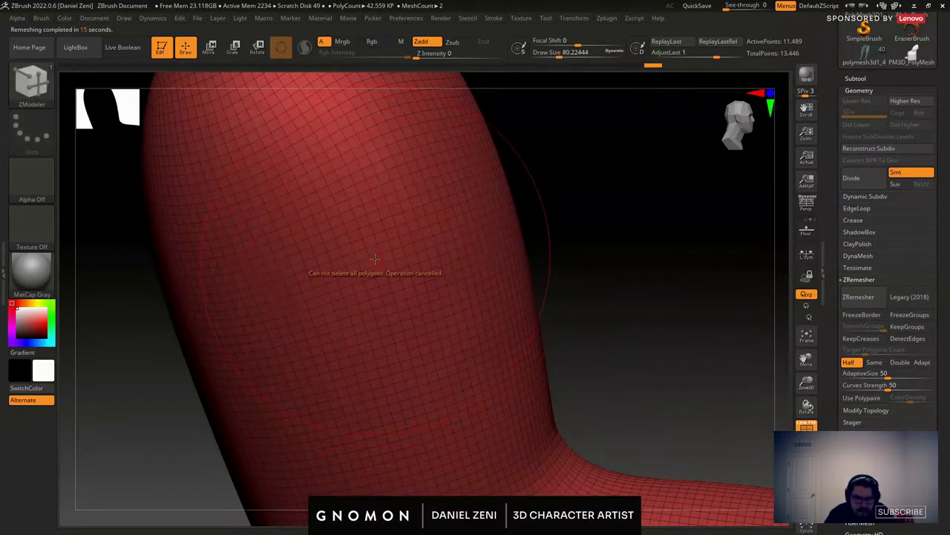
ctrl+right_drag(375, 260, 379, 299)
key(space)
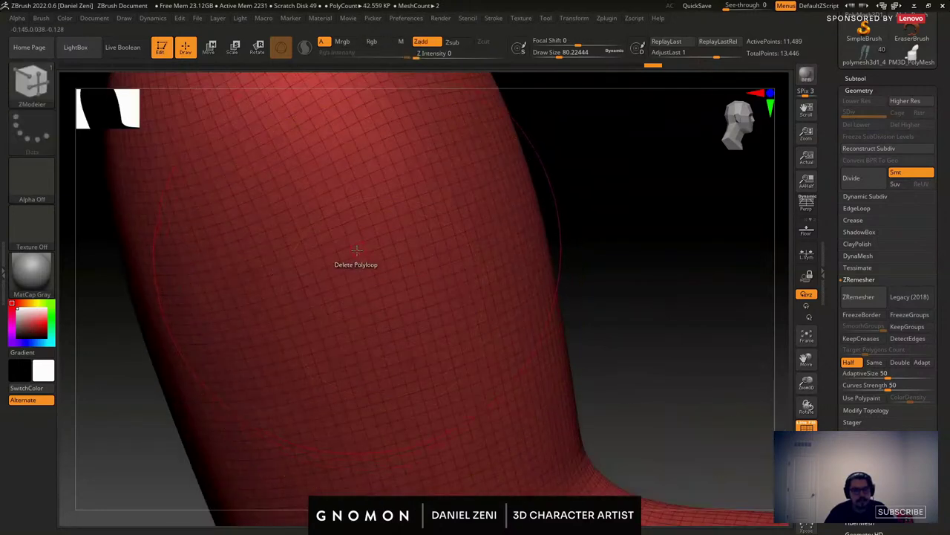
click(357, 251)
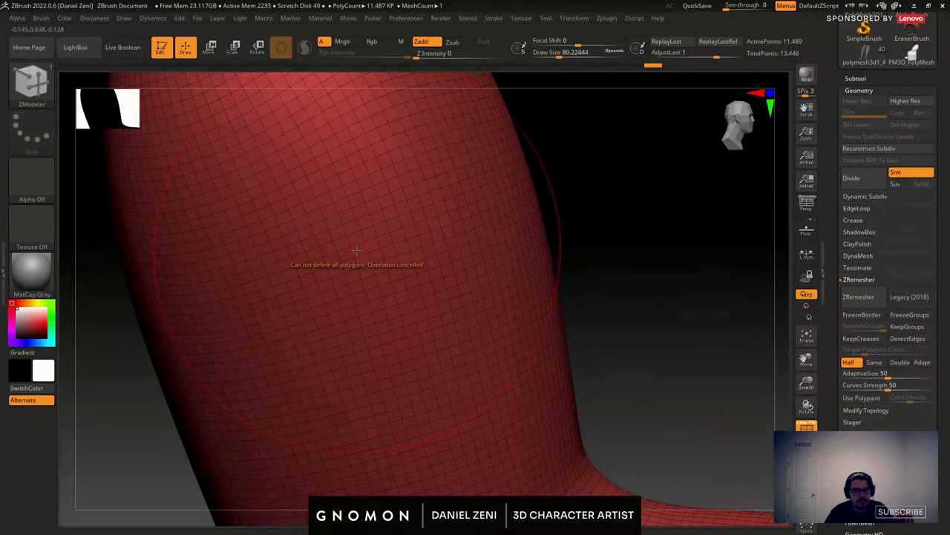
key(space)
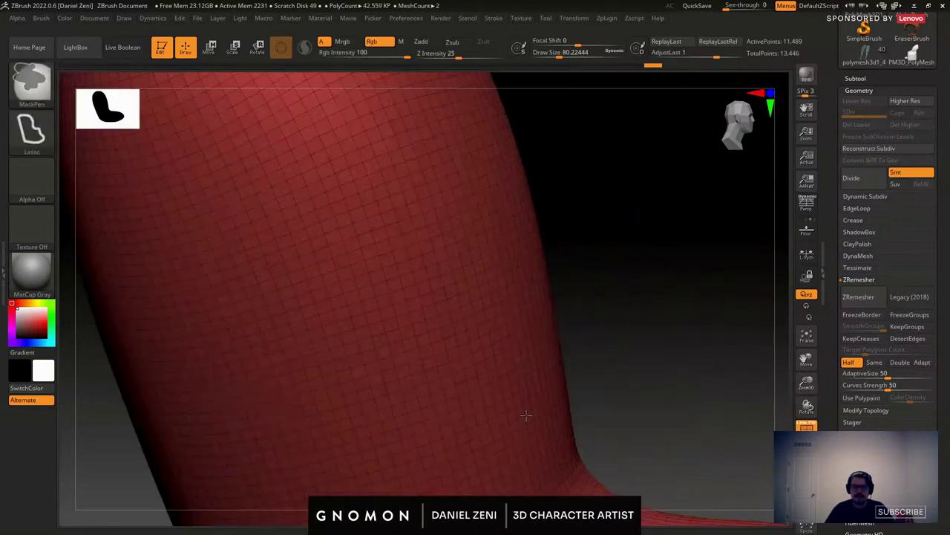
Try the ZModeler Delete Polyloop action on the polygons around the inner elbow and forearm.
right_drag(509, 403, 456, 276)
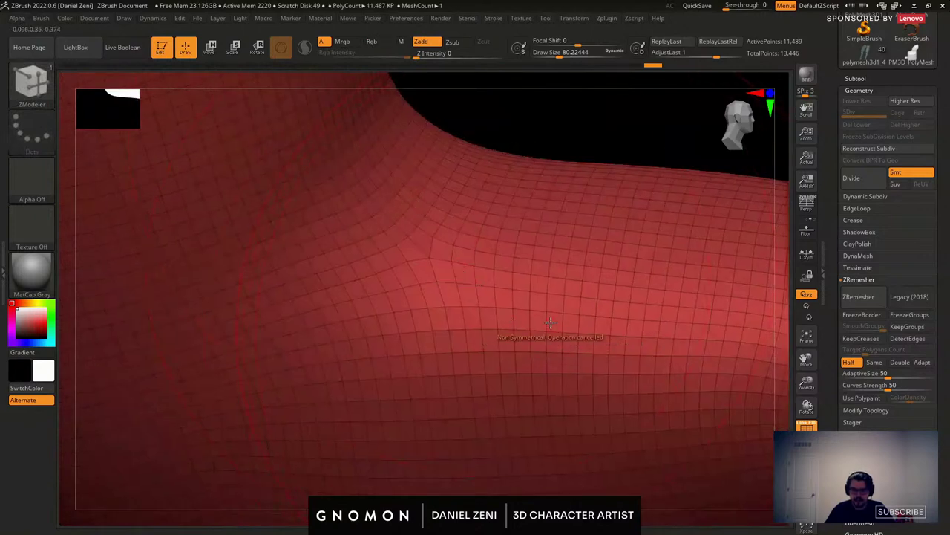
ctrl+right_drag(548, 327, 332, 198)
alt+click(427, 286)
alt+right_drag(428, 242, 393, 97)
ctrl+right_drag(393, 97, 452, 154)
right_drag(271, 280, 485, 283)
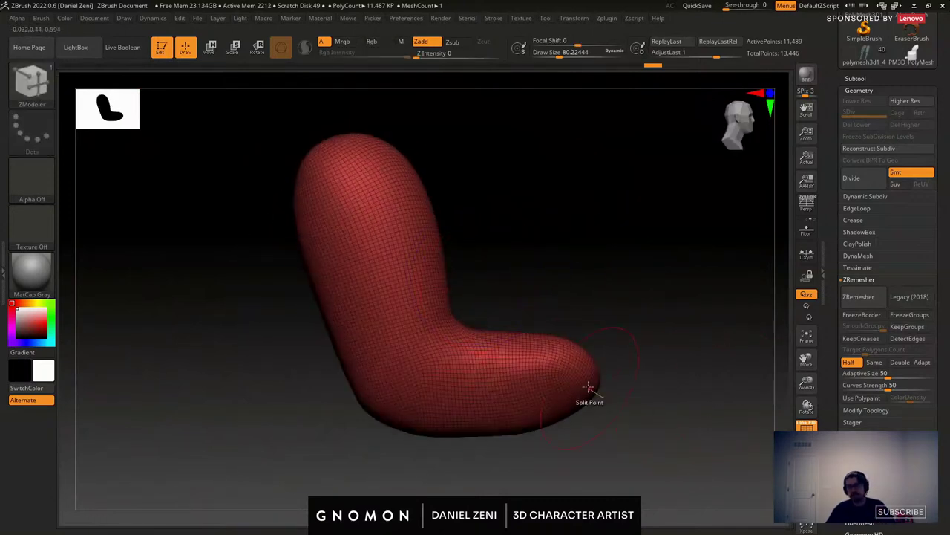
Bring the hand back into view alongside the arm covering and choose the SliceCurve brush.
click(806, 504)
mouse_move(634, 357)
alt+right_down()
mouse_move(586, 360)
mouse_move(617, 322)
alt+right_up()
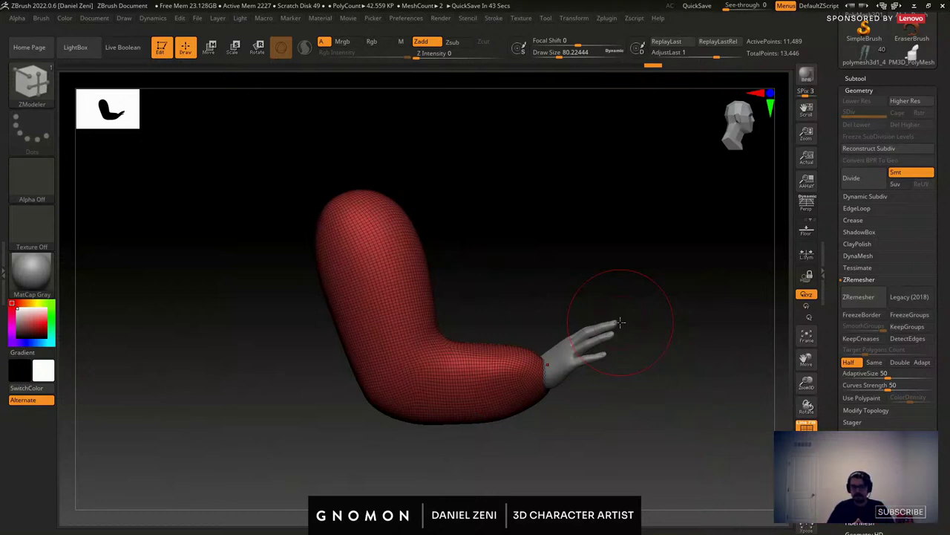
alt+drag(425, 182, 384, 183)
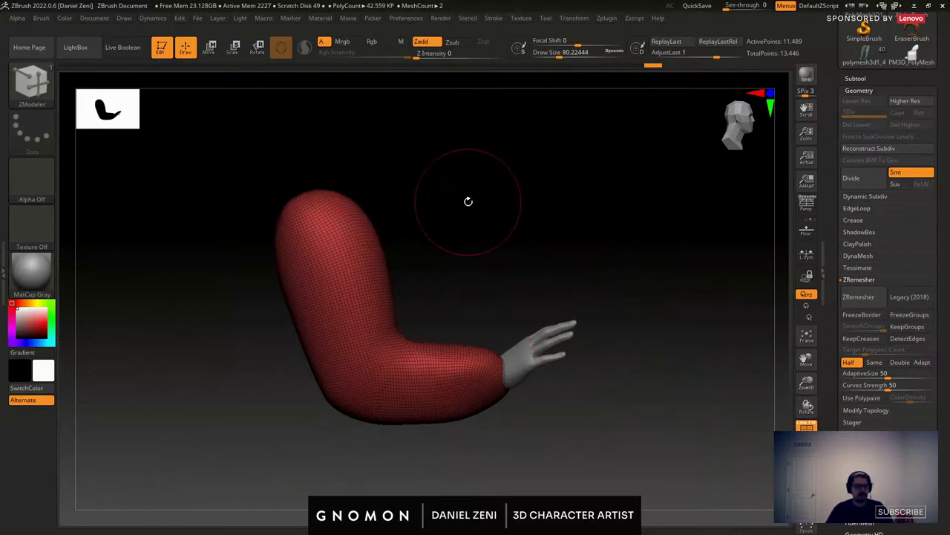
ctrl+shift+click(40, 84)
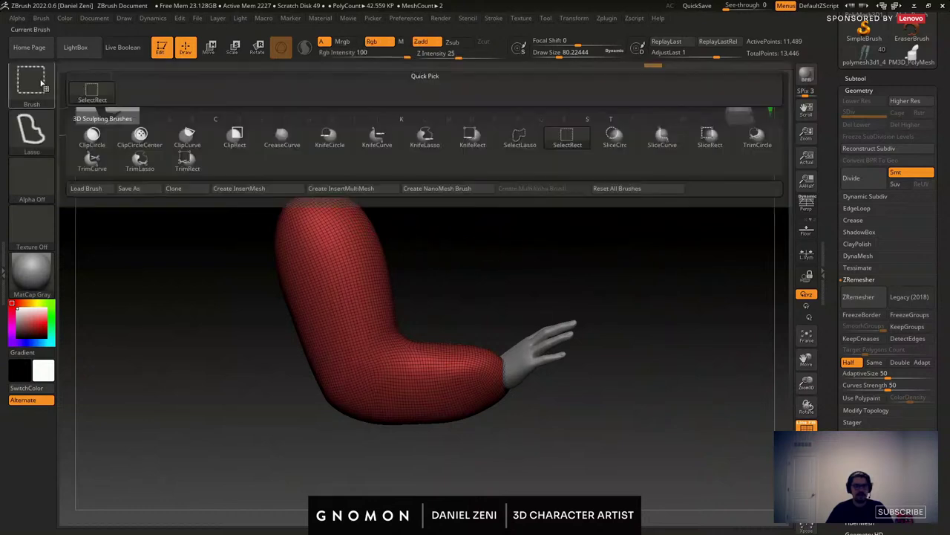
ctrl+shift+click(665, 149)
mouse_move(467, 223)
ctrl+right_down()
mouse_move(463, 240)
mouse_move(438, 239)
ctrl+right_up()
drag(438, 238, 403, 239)
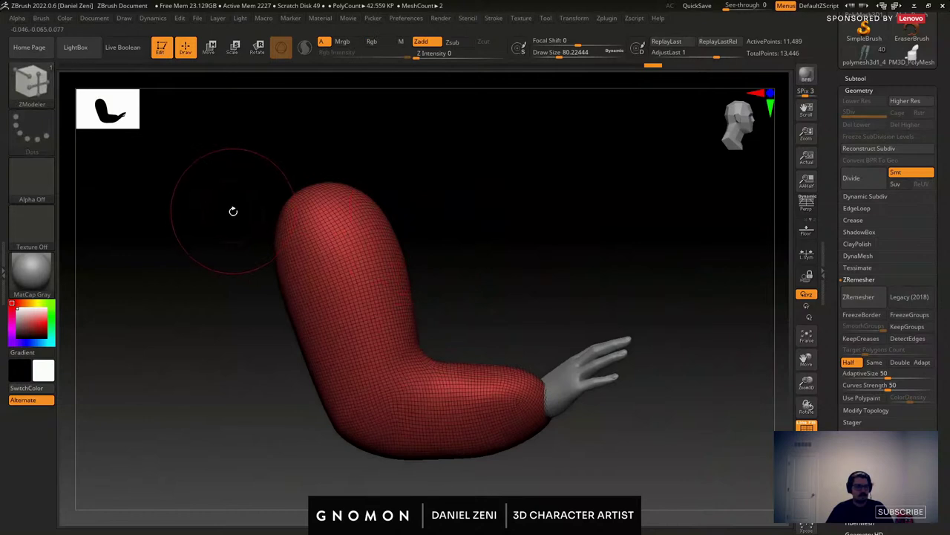
Slice the arm covering straight across below its rounded shoulder end and again just before the wrist.
ctrl+shift+drag(219, 218, 502, 212)
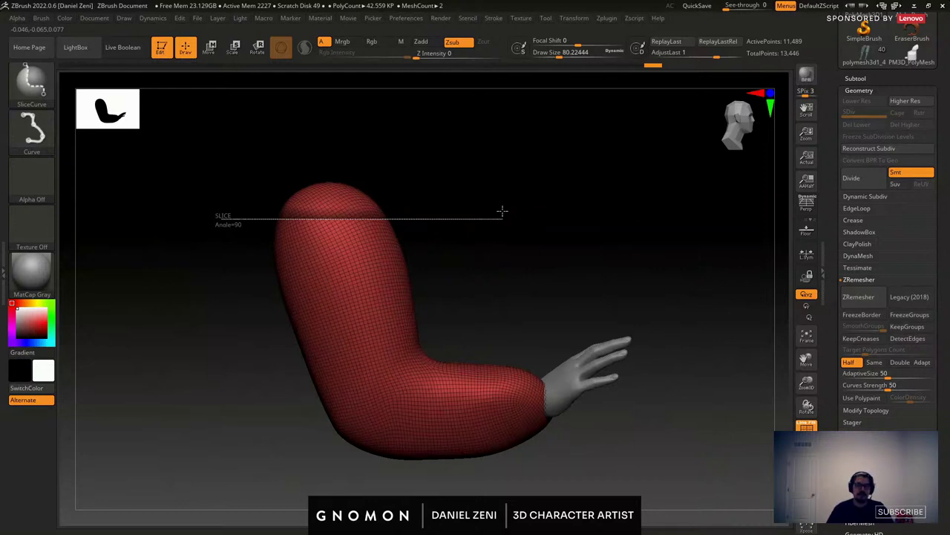
ctrl+shift+drag(502, 211, 502, 212)
mouse_move(219, 218)
ctrl+shift+mouse_down()
mouse_move(476, 219)
mouse_move(458, 227)
ctrl+shift+mouse_up()
ctrl+shift+drag(476, 264, 488, 403)
alt+drag(411, 271, 433, 297)
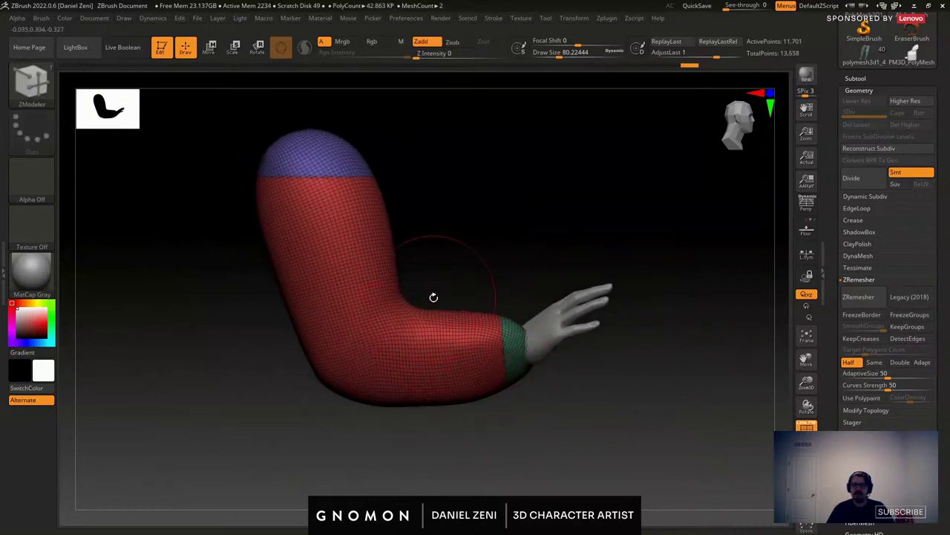
Isolate the covering's middle polygroup, invert the visibility to merge both end caps into one polygroup, and show the whole mesh.
alt+right_drag(381, 294, 365, 320)
ctrl+shift+click(365, 320)
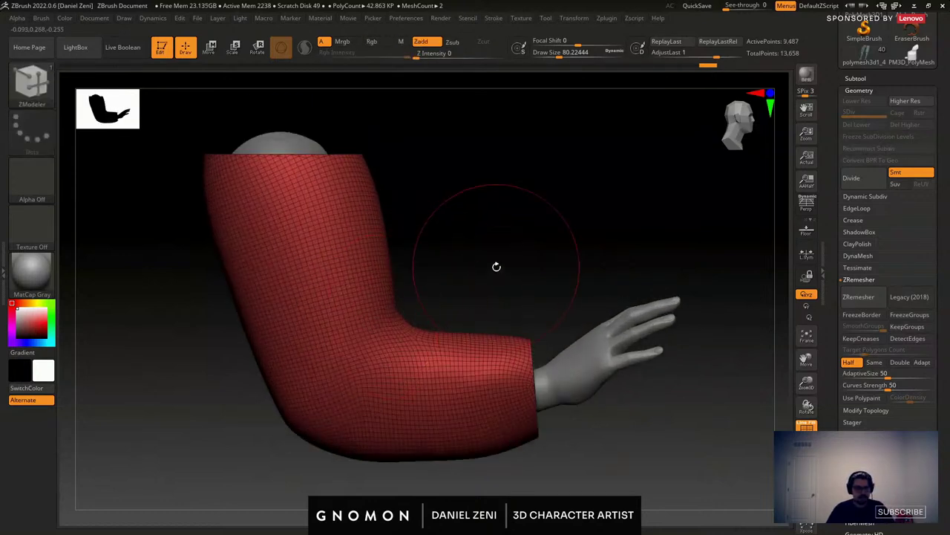
ctrl+shift+click(31, 80)
click(92, 91)
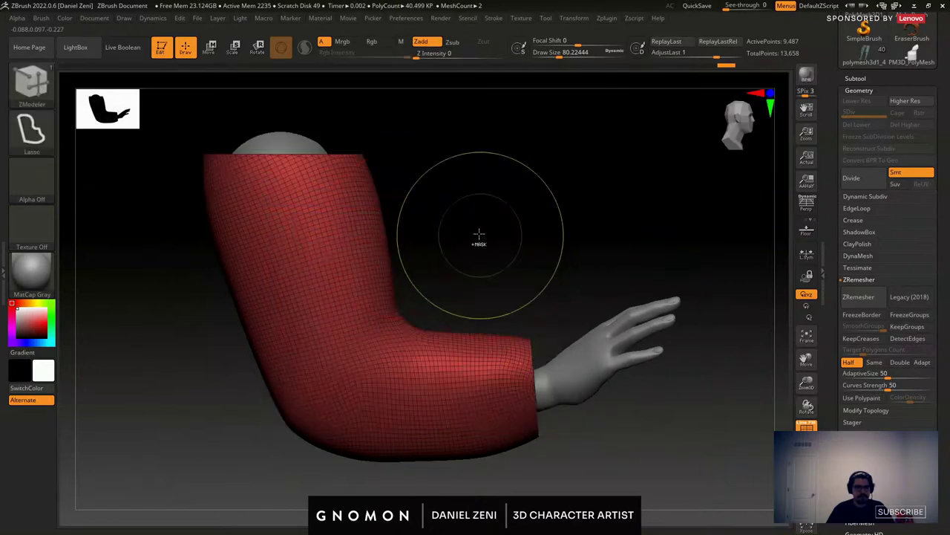
ctrl+shift+click(481, 245)
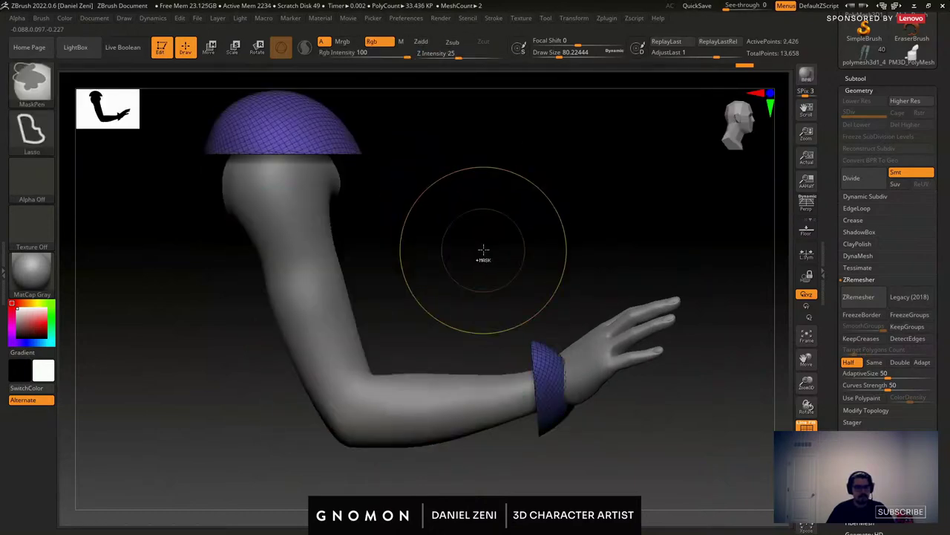
ctrl+shift+click(483, 250)
Delete both end caps of the covering with the ZModeler Delete action targeting Polygroup All.
alt+right_drag(275, 152, 357, 219)
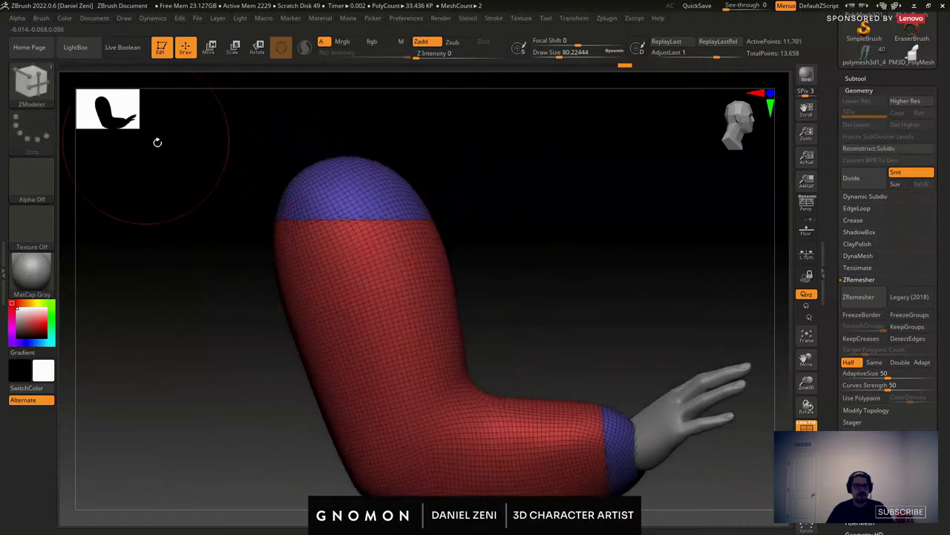
mouse_move(157, 142)
ctrl+right_down()
mouse_move(352, 214)
mouse_move(403, 273)
ctrl+right_up()
key(space)
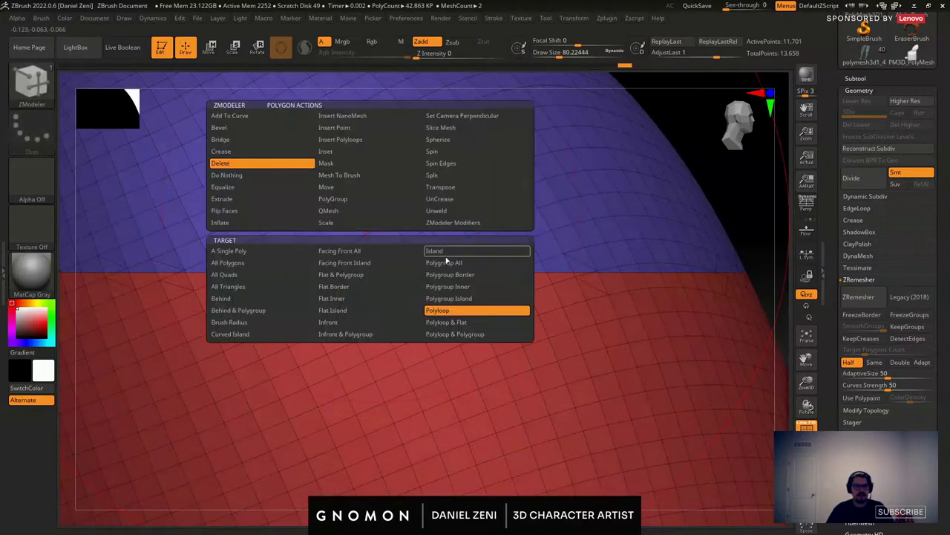
click(446, 258)
click(404, 234)
ctrl+right_drag(405, 236, 316, 141)
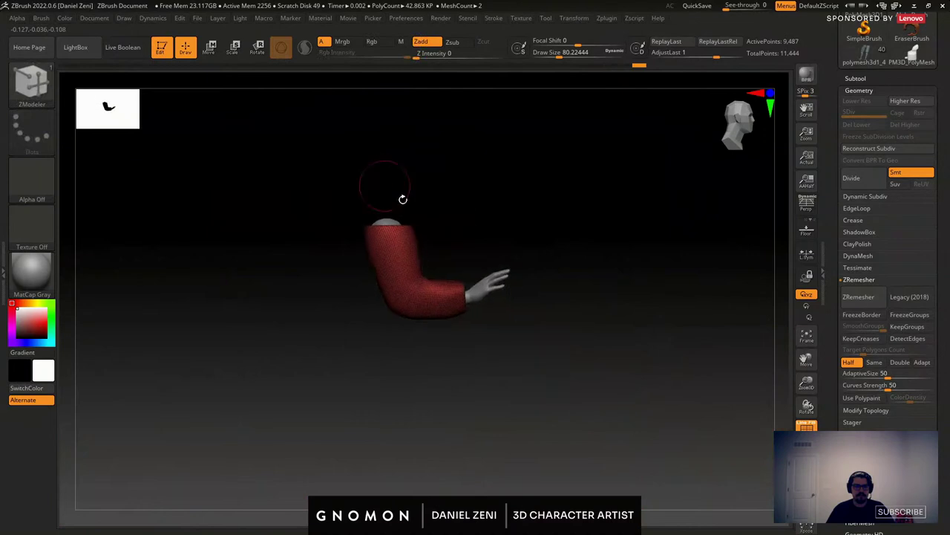
ctrl+right_drag(403, 198, 539, 301)
alt+right_drag(538, 301, 451, 226)
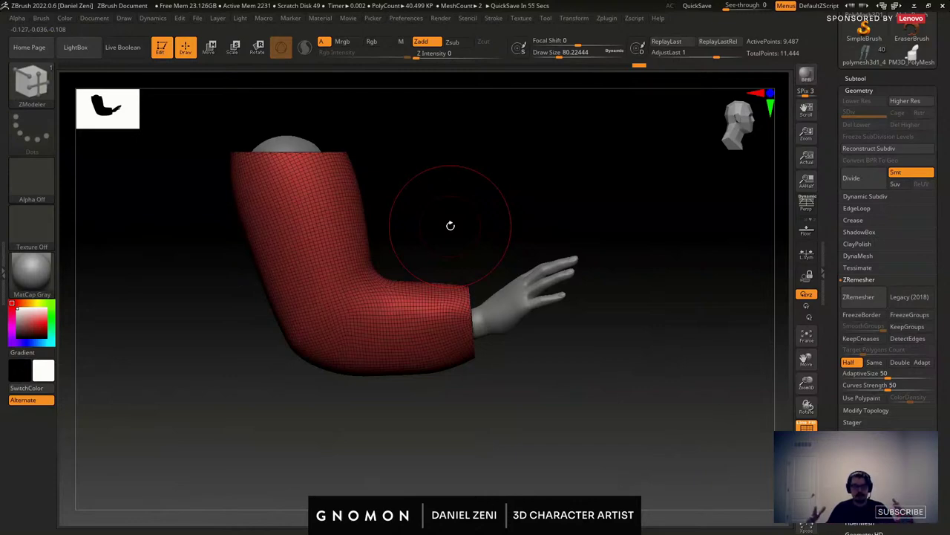
Run ZRemesher repeatedly at Half on the open-ended sleeve to reduce it to large, clean quads.
alt+right_drag(296, 169, 371, 237)
mouse_move(371, 238)
ctrl+right_down()
mouse_move(386, 253)
mouse_move(493, 282)
mouse_move(396, 256)
mouse_move(394, 223)
ctrl+right_up()
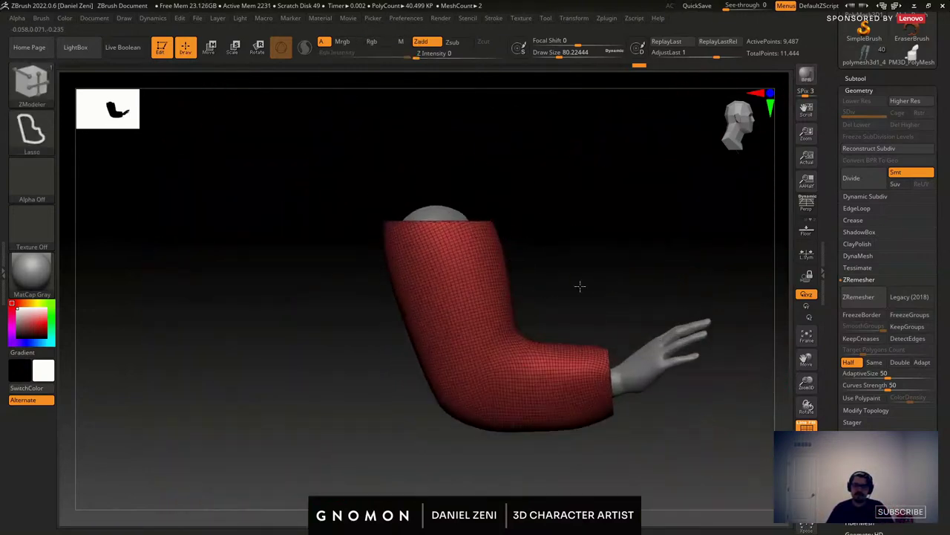
click(857, 296)
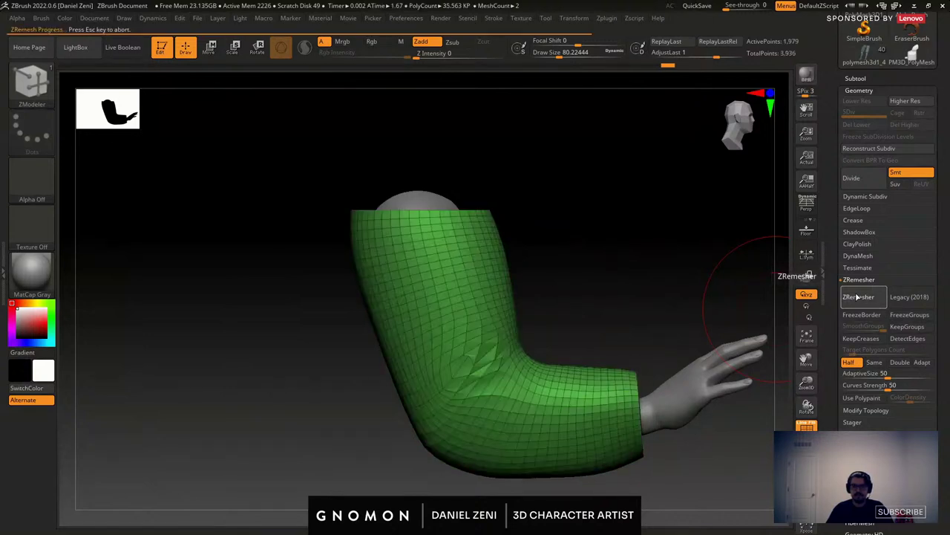
drag(662, 329, 567, 286)
alt+right_drag(567, 287, 611, 278)
alt+right_drag(469, 222, 472, 262)
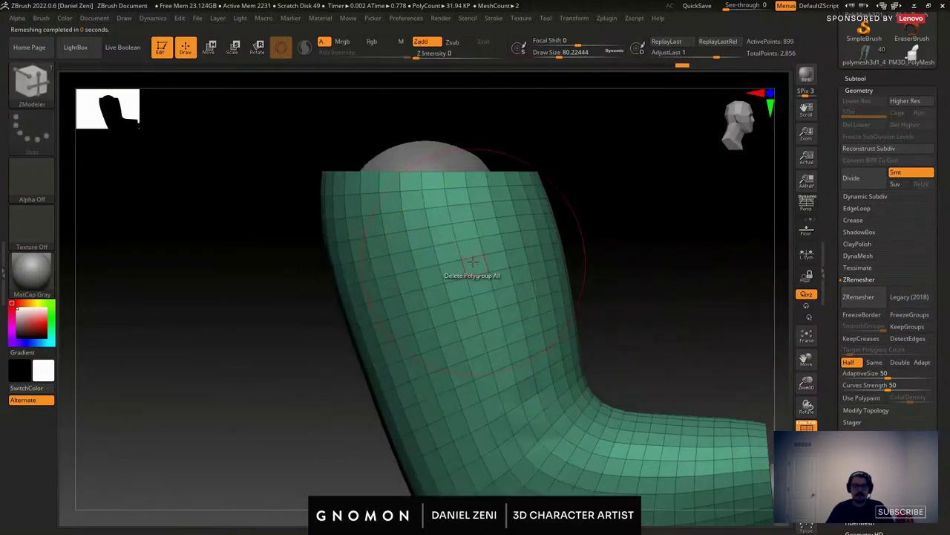
Set the ZModeler Delete target to Polyloop, delete a polyloop on the upper sleeve, and undo the deletion.
key(space)
click(540, 310)
click(477, 267)
ctrl+right_drag(489, 272, 486, 227)
right_drag(486, 226, 544, 256)
key(ctrl+z)
drag(544, 257, 511, 245)
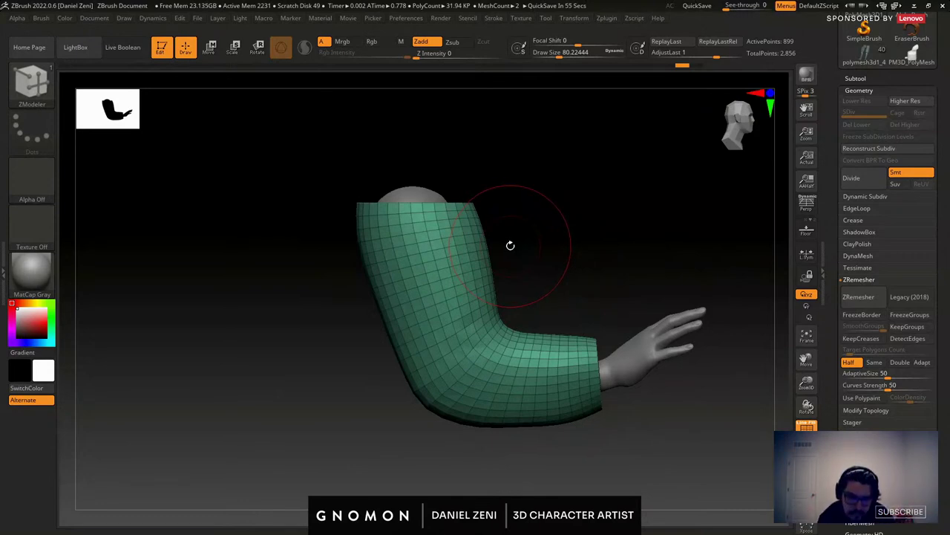
Remesh the sleeve once more at Half with ZRemesher and inspect the edge flow around the elbow and cuff.
click(860, 297)
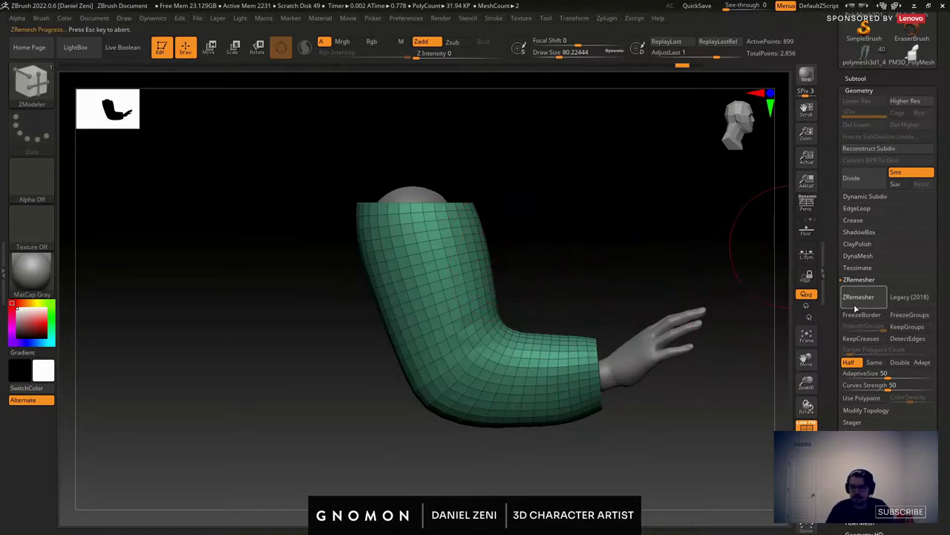
right_drag(668, 316, 631, 251)
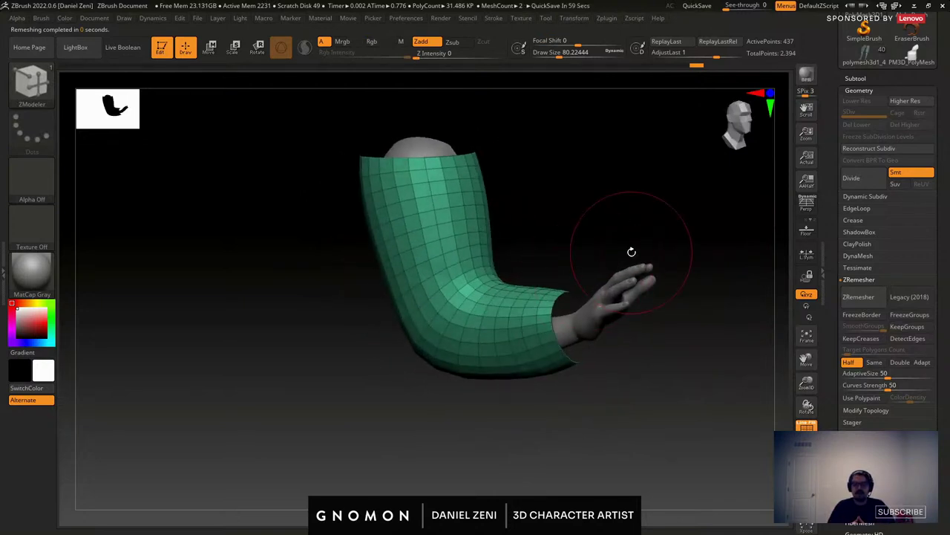
ctrl+right_drag(456, 305, 455, 348)
right_drag(454, 347, 496, 329)
right_drag(444, 292, 622, 327)
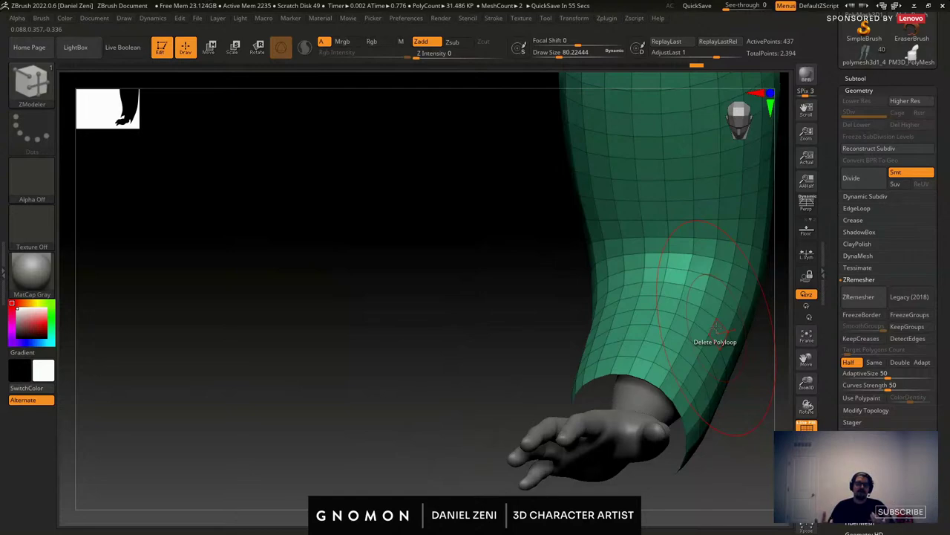
right_drag(446, 297, 475, 317)
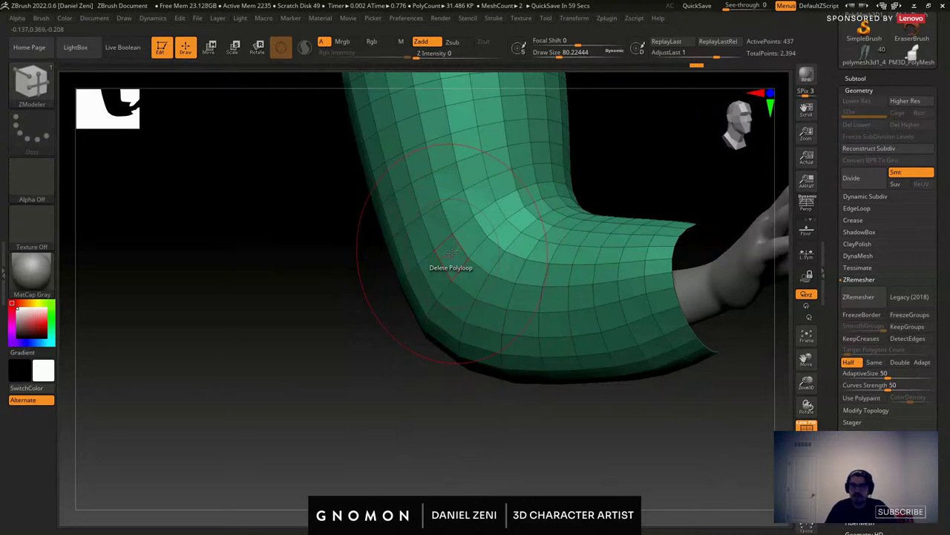
Mark a curved strip of polygons along the outer elbow on one side of the sleeve as a temporary ZModeler selection.
mouse_move(451, 253)
right_down()
mouse_move(461, 257)
mouse_move(433, 285)
right_up()
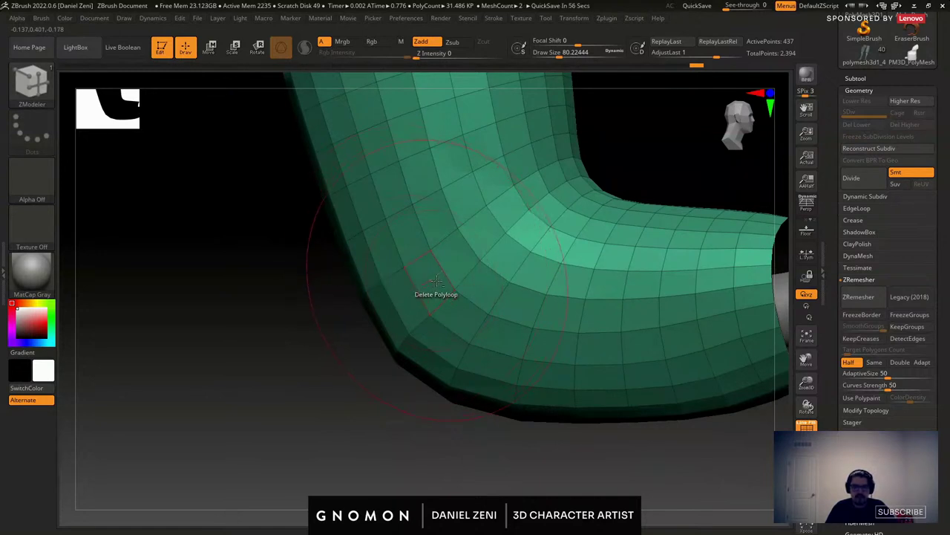
alt+right_drag(436, 280, 390, 252)
mouse_move(341, 221)
alt+mouse_down()
mouse_move(397, 314)
mouse_move(498, 346)
alt+mouse_up()
right_drag(492, 300, 462, 315)
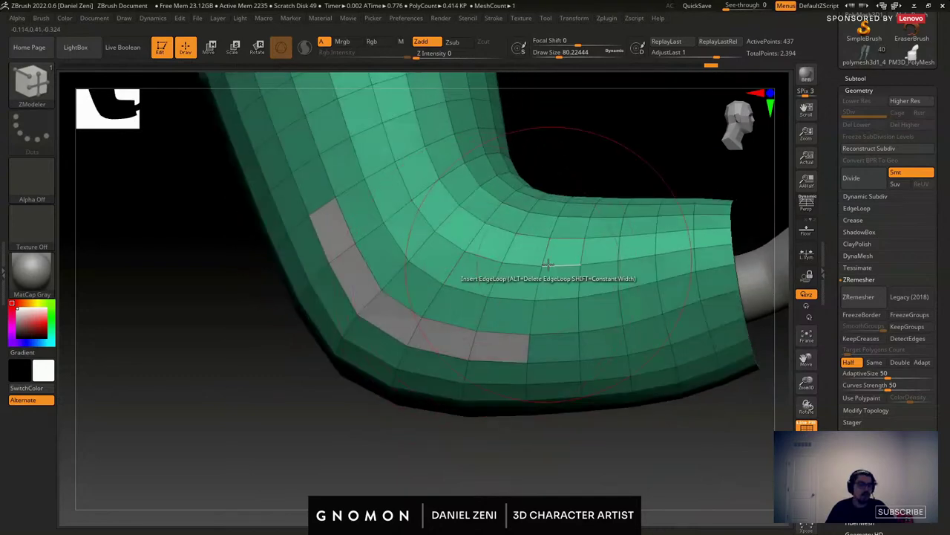
Mark a matching strip of polygons along the outer elbow on the opposite side of the sleeve.
right_drag(548, 265, 364, 269)
alt+right_drag(664, 288, 493, 273)
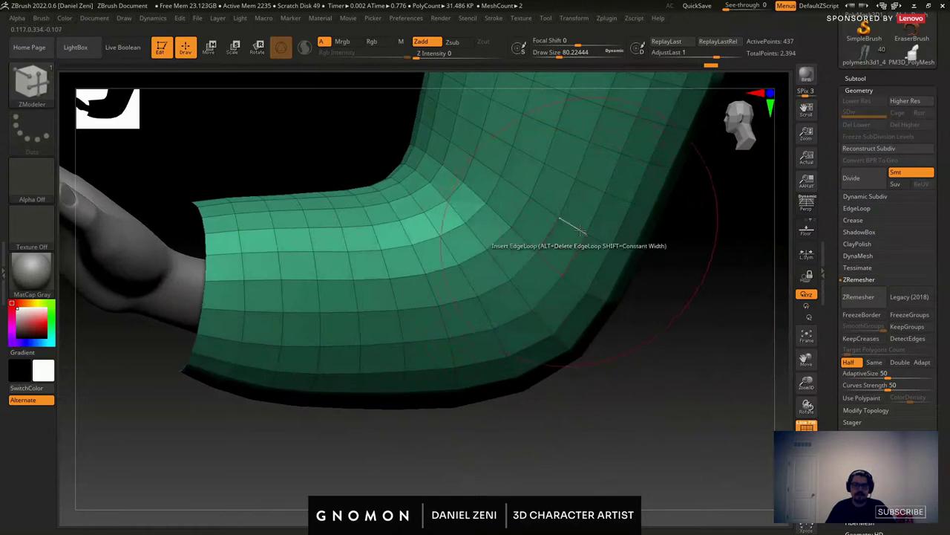
alt+drag(587, 206, 536, 319)
key(ctrl+z)
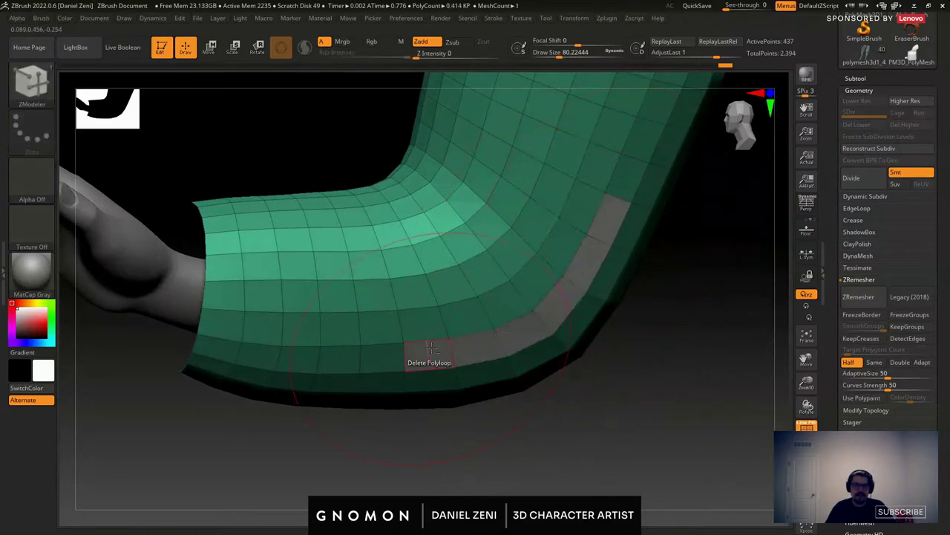
right_drag(535, 319, 481, 300)
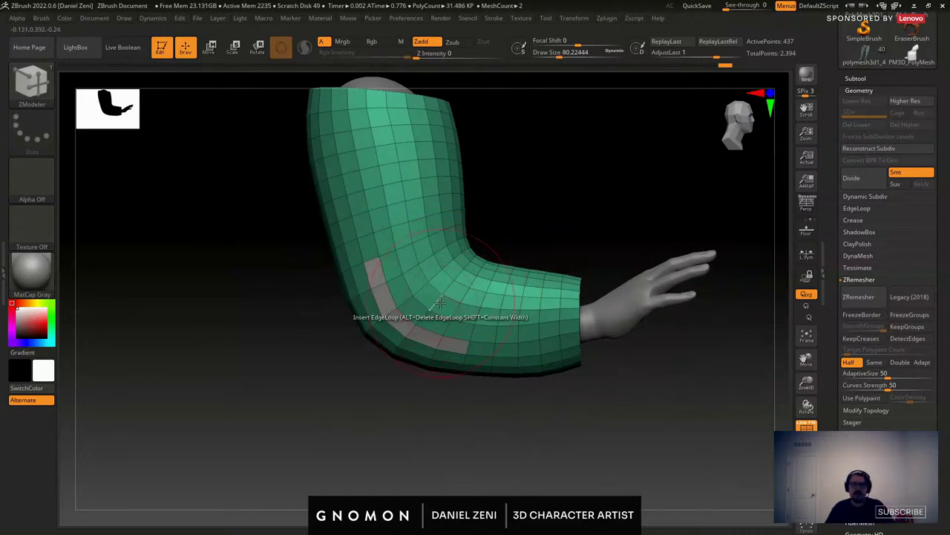
ctrl+right_drag(439, 305, 442, 296)
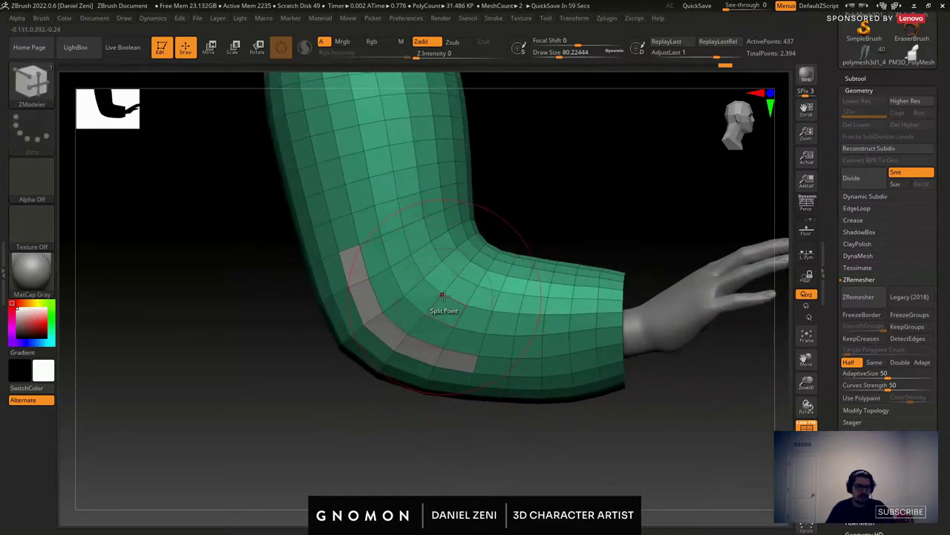
Isolate the marked strips on both sides of the elbow and assign them their own polygroup on the full sleeve.
ctrl+shift+click(443, 297)
ctrl+shift+drag(555, 190, 570, 211)
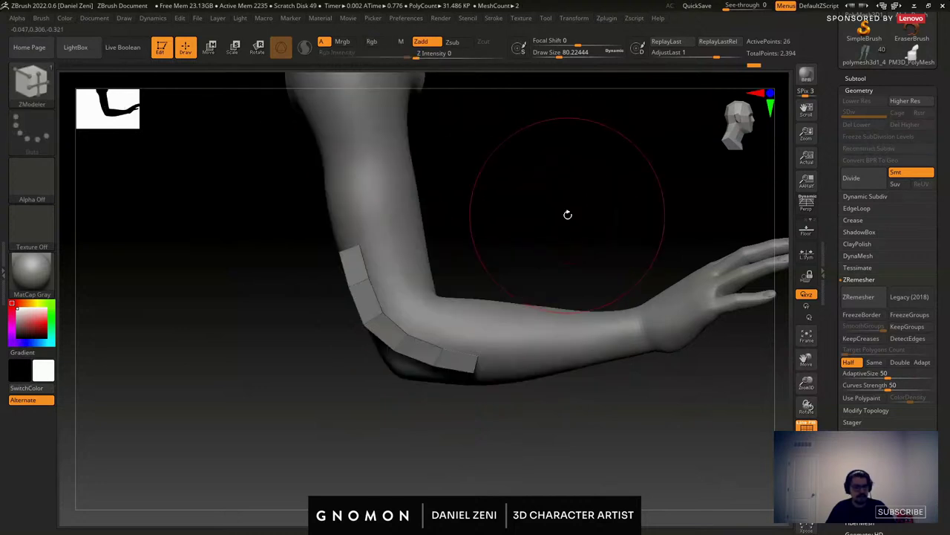
key(shift+f)
ctrl+shift+click(590, 205)
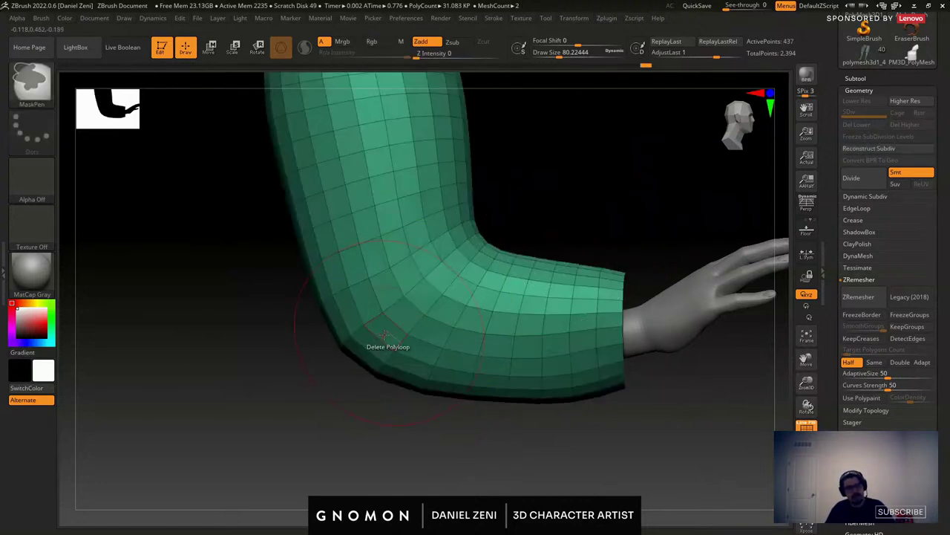
ctrl+shift+click(389, 330)
key(ctrl+w)
ctrl+shift+click(521, 230)
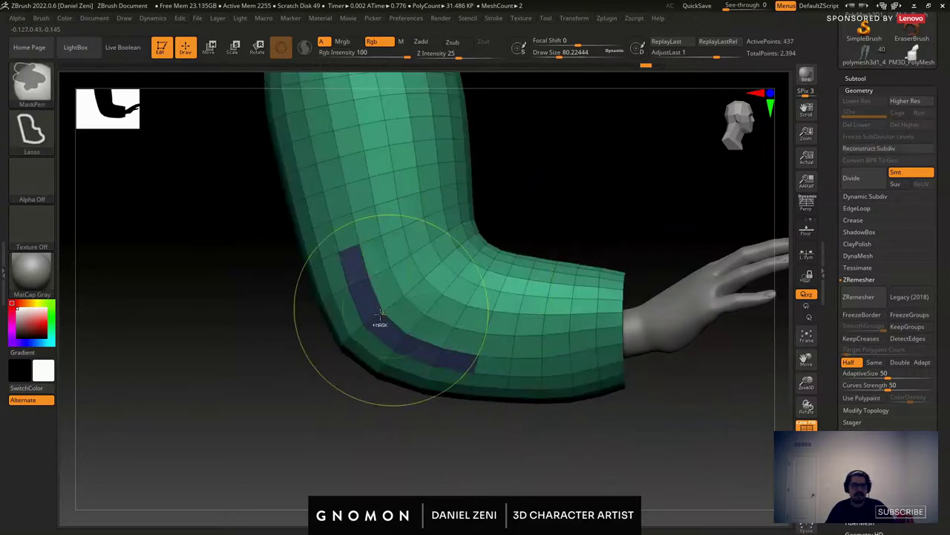
Delete the newly grouped strips on both sides of the elbow with the ZModeler Delete action.
ctrl+right_drag(382, 322, 398, 331)
key(space)
click(472, 263)
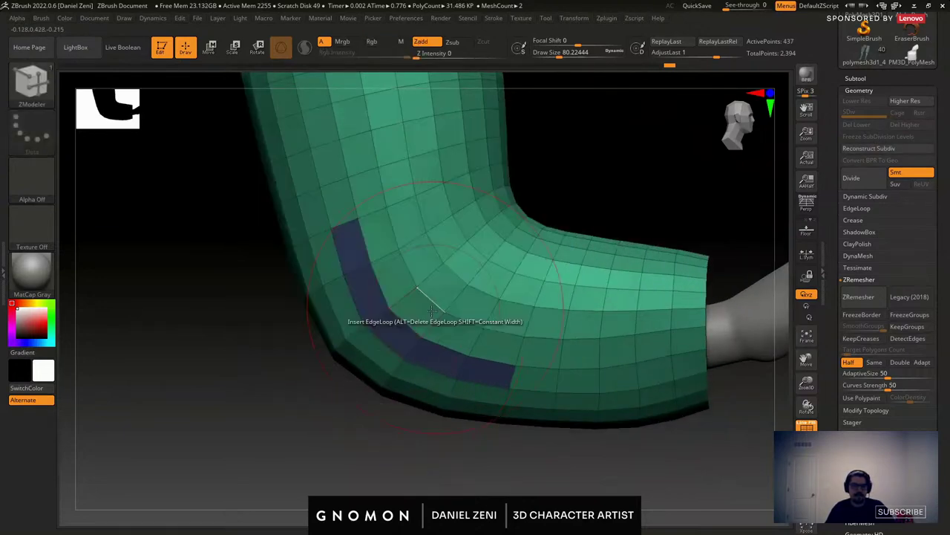
click(398, 333)
right_drag(398, 333, 470, 290)
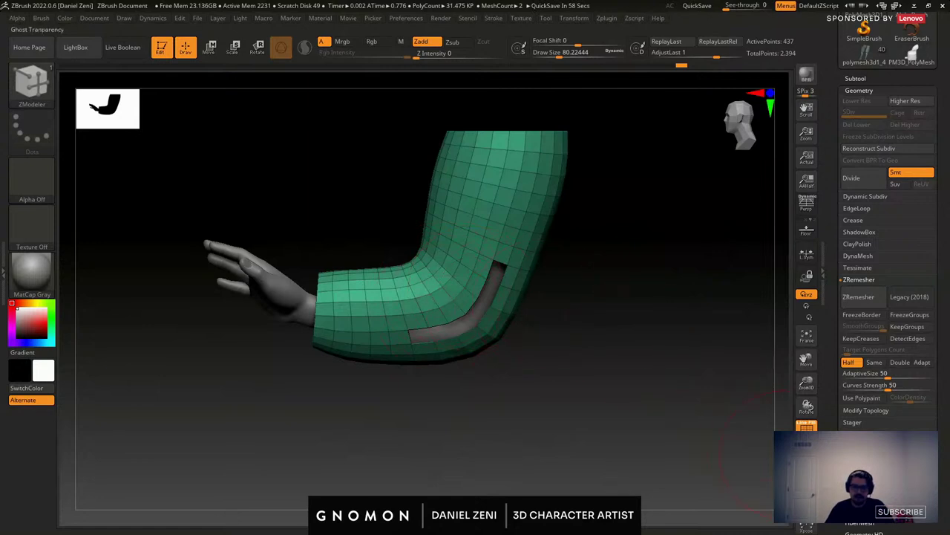
Isolate the sleeve with Solo and enable double-sided display for it.
click(807, 502)
ctrl+right_drag(628, 397, 731, 358)
drag(946, 377, 944, 309)
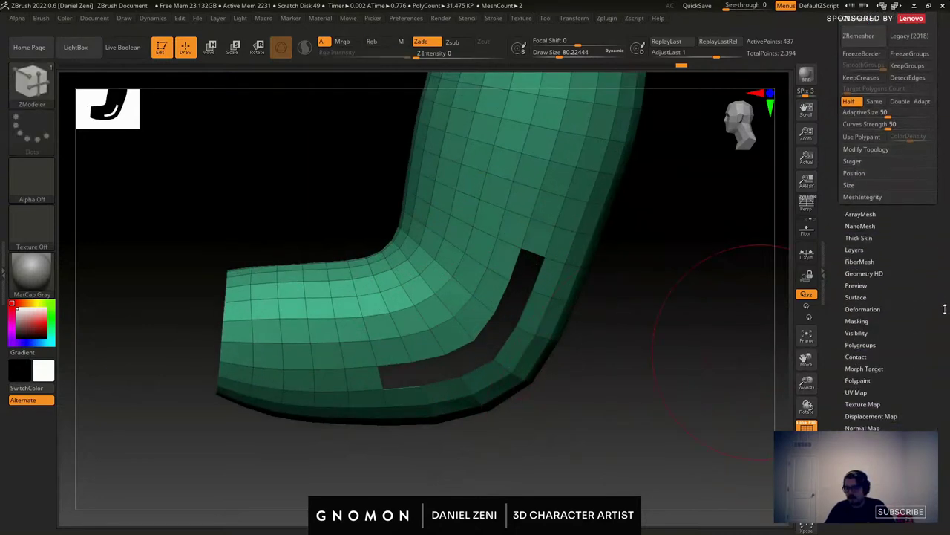
scroll(945, 309, down, 3)
click(871, 398)
click(852, 300)
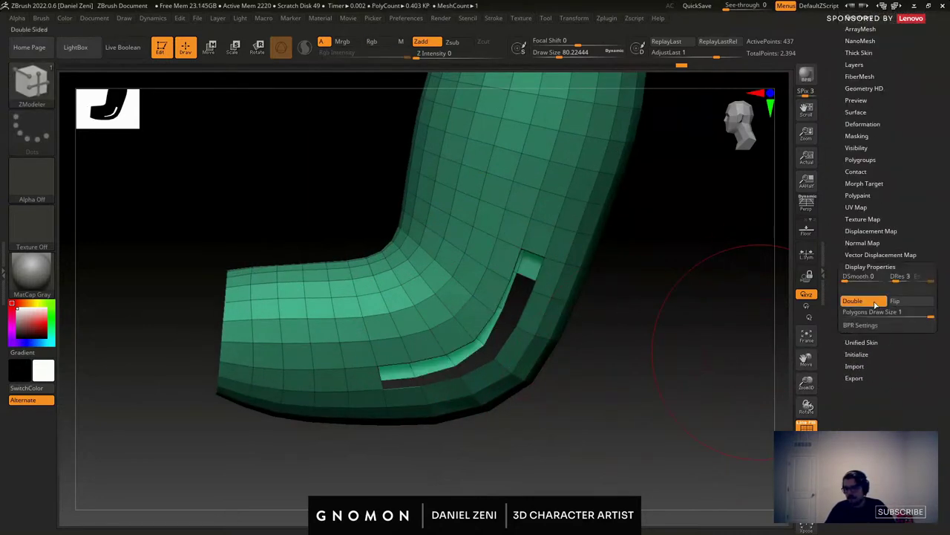
mouse_move(490, 327)
right_down()
mouse_move(446, 309)
mouse_move(455, 291)
right_up()
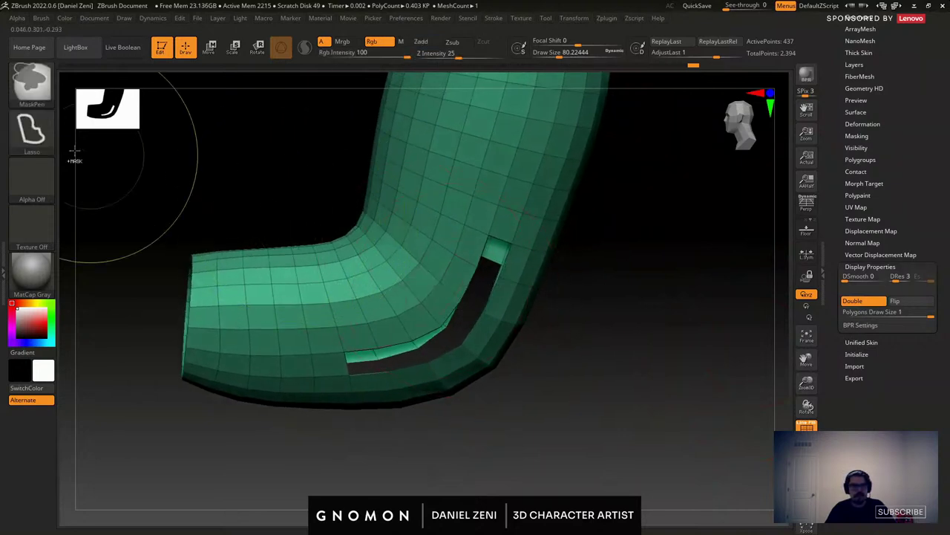
Mask the sleeve above and below the elbow, leaving only a band around the elbow unmasked.
ctrl+drag(352, 205, 376, 216)
mouse_move(445, 269)
ctrl+mouse_down()
mouse_move(453, 326)
mouse_move(401, 355)
mouse_move(364, 312)
mouse_move(312, 153)
ctrl+mouse_up()
mouse_move(312, 153)
ctrl+right_down()
mouse_move(297, 166)
mouse_move(433, 248)
ctrl+right_up()
mouse_move(613, 320)
right_down()
mouse_move(638, 361)
mouse_move(662, 355)
right_up()
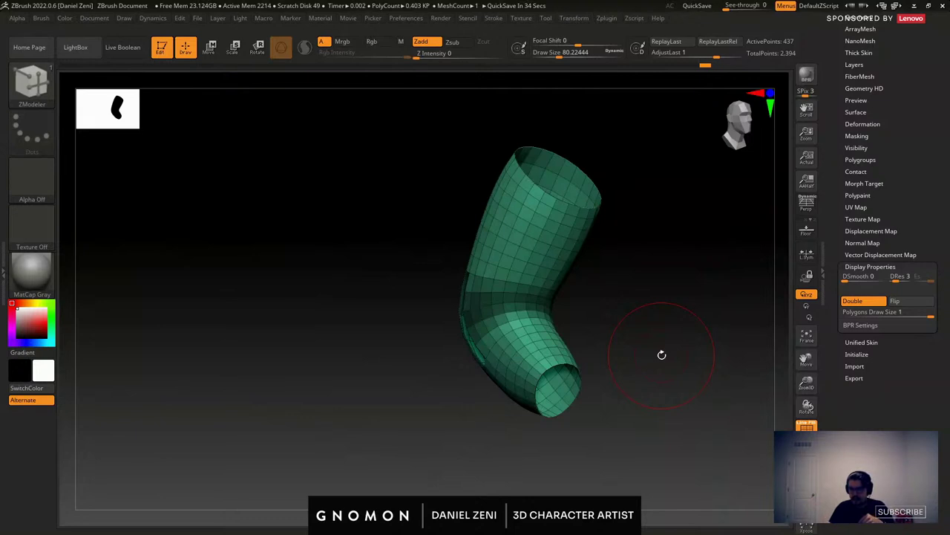
drag(652, 353, 539, 315)
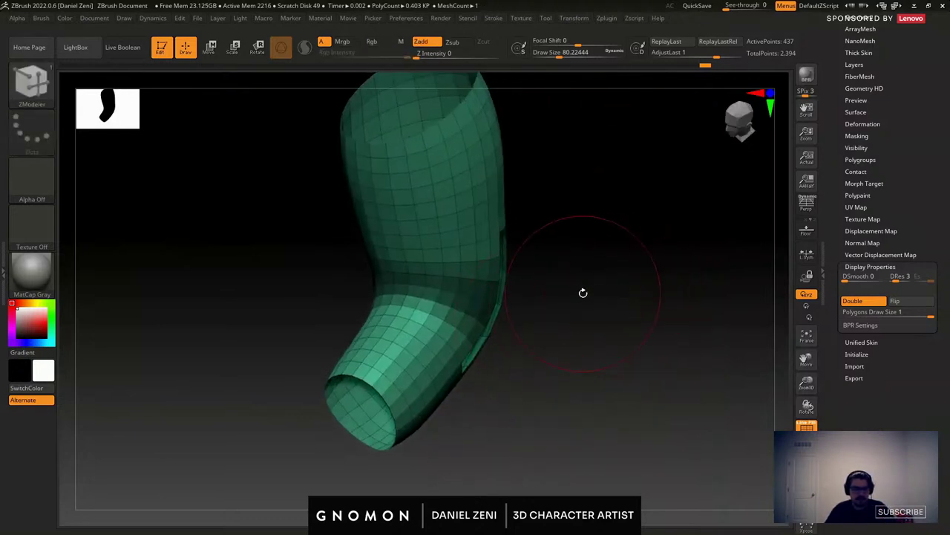
right_drag(582, 292, 584, 290)
mouse_move(503, 312)
right_down()
mouse_move(475, 302)
mouse_move(526, 326)
mouse_move(512, 348)
mouse_move(499, 327)
right_up()
Place the transform gizmo on the unmasked elbow band and rotate the band about 18 degrees.
key(w)
alt+drag(490, 302, 481, 332)
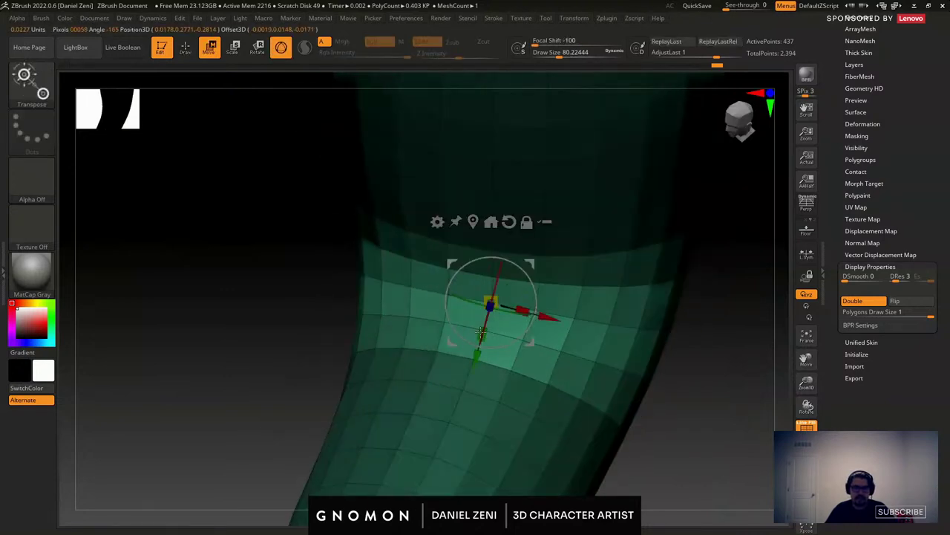
right_drag(482, 334, 449, 342)
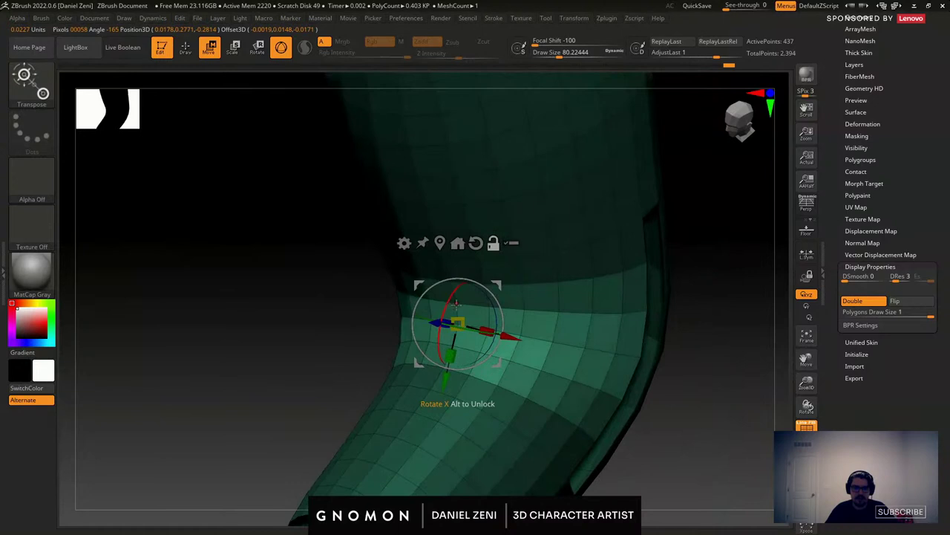
drag(488, 349, 498, 329)
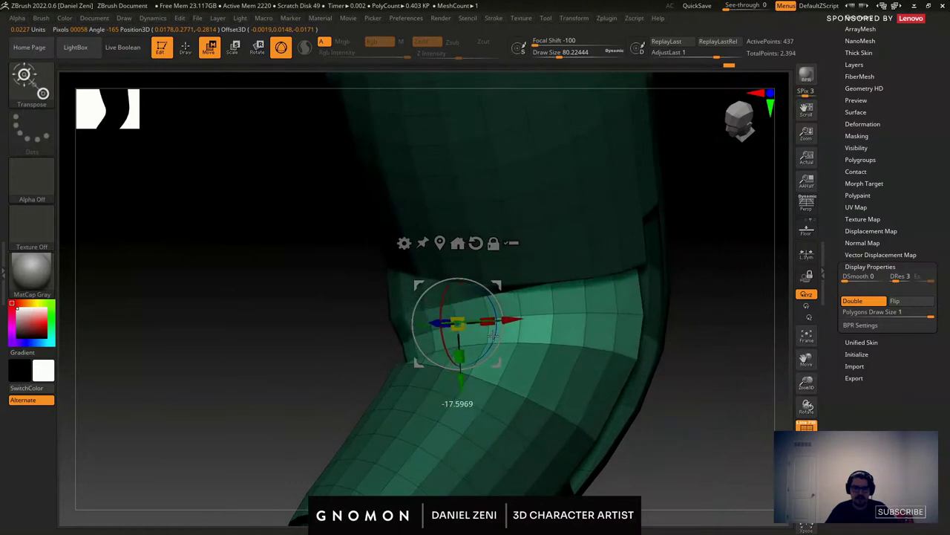
right_drag(497, 329, 470, 322)
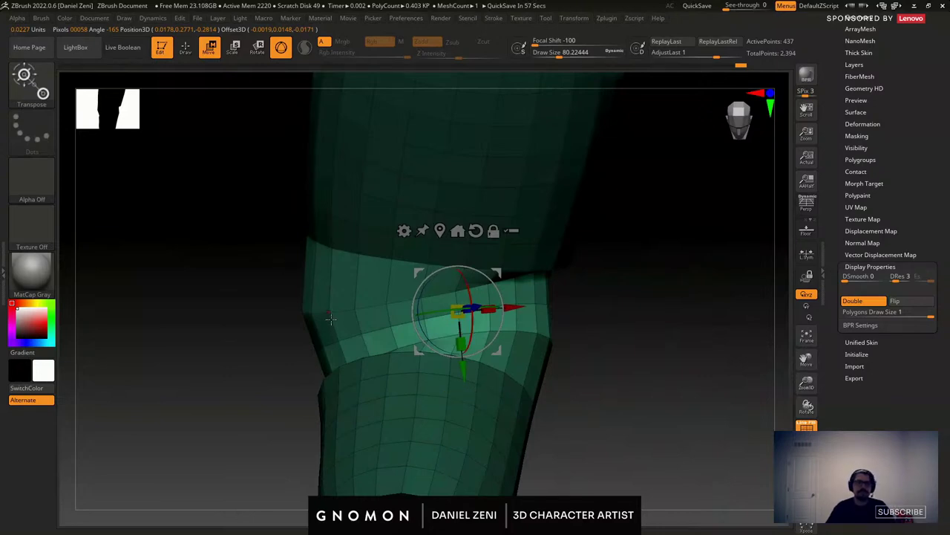
Reshape the elbow band along one side of the sleeve with the Move brush at a draw size of about 87.
mouse_move(331, 319)
right_down()
mouse_move(300, 321)
mouse_move(292, 333)
right_up()
click(186, 50)
click(33, 83)
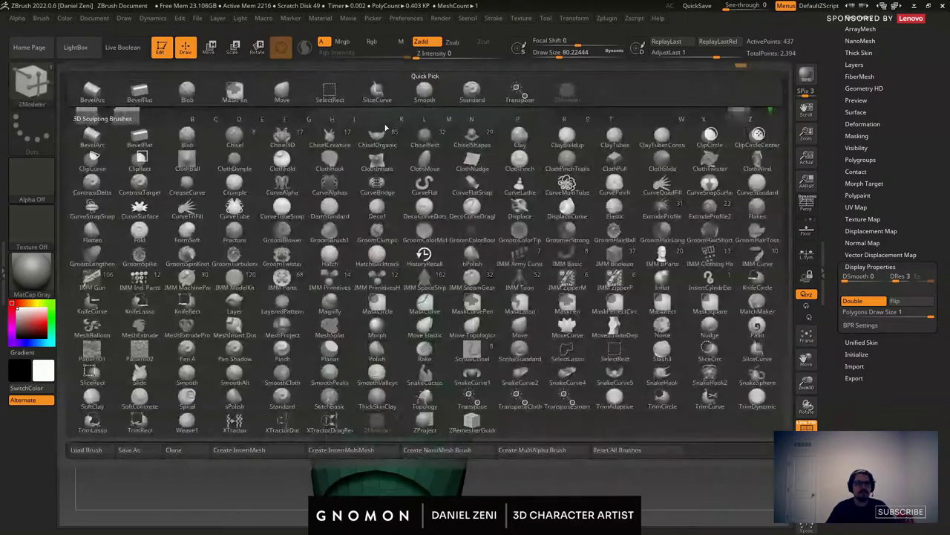
click(282, 91)
key(space)
drag(358, 227, 362, 227)
mouse_move(335, 330)
alt+right_down()
mouse_move(345, 294)
mouse_move(338, 329)
alt+right_up()
drag(327, 335, 313, 334)
mouse_move(317, 267)
mouse_down()
mouse_move(310, 261)
mouse_move(318, 263)
mouse_up()
drag(310, 308, 318, 302)
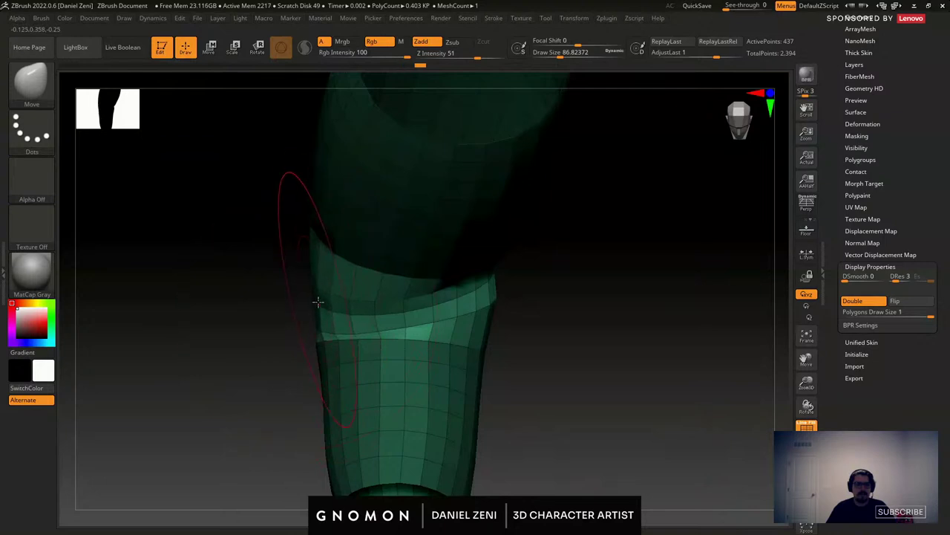
Pull the opposite edge of the elbow band outward with the Move brush.
right_drag(418, 306, 386, 275)
drag(379, 258, 366, 257)
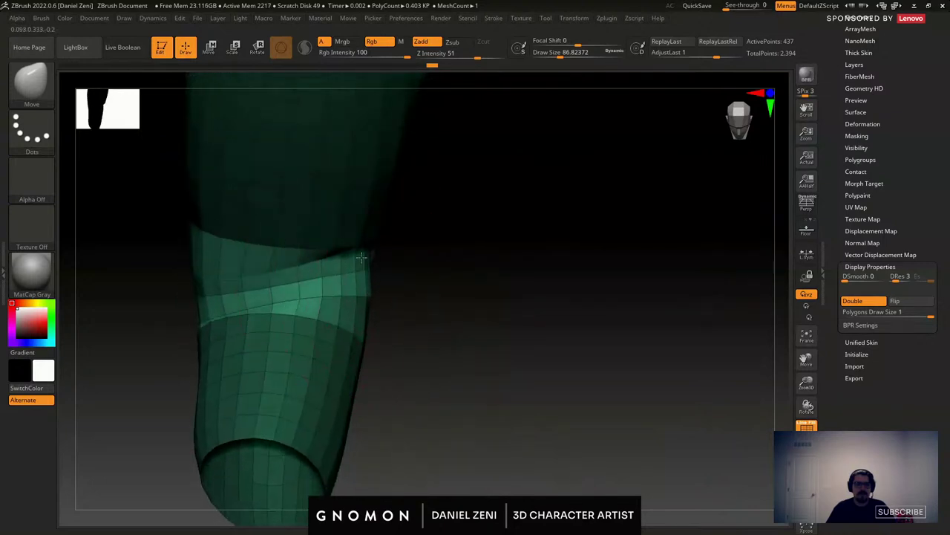
right_drag(366, 256, 373, 248)
drag(375, 246, 397, 248)
drag(374, 291, 382, 293)
Refine the elbow band's outer edge and front fold with the Move brush, reducing the draw size to 28.75.
key(space)
drag(402, 251, 385, 249)
drag(379, 294, 375, 293)
key(space)
mouse_move(372, 266)
mouse_down()
mouse_move(383, 267)
mouse_move(364, 284)
mouse_move(320, 276)
mouse_up()
key(space)
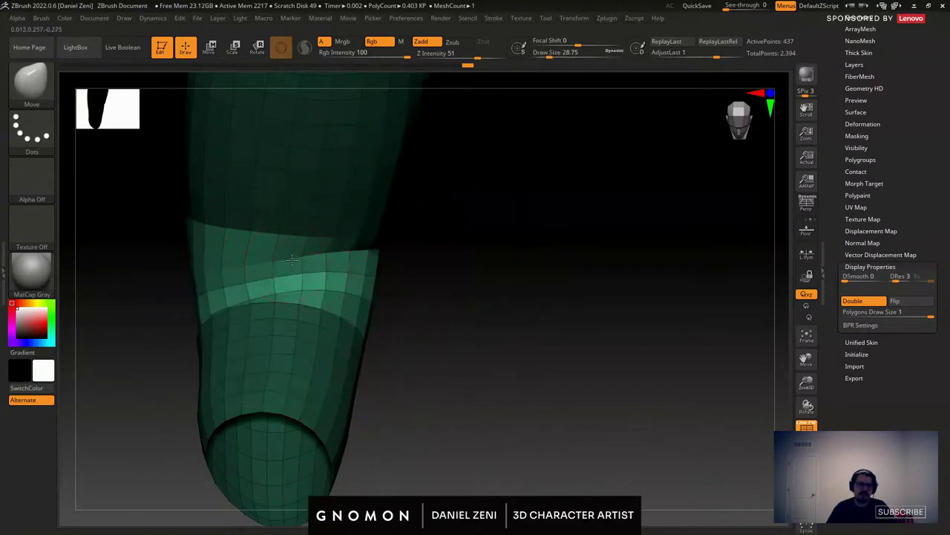
Reshape the polygon edges around the elbow crease with Move brush strokes, undoing one unwanted stroke.
drag(475, 297, 494, 327)
drag(475, 304, 481, 275)
key(ctrl+z)
ctrl+right_drag(417, 240, 414, 257)
key(space)
mouse_move(408, 247)
mouse_down()
mouse_move(420, 246)
mouse_move(411, 246)
mouse_up()
drag(356, 226, 339, 245)
Set the Move brush's draw size to about 26.87 and clear the mask from the arm.
right_drag(339, 246, 451, 251)
key(space)
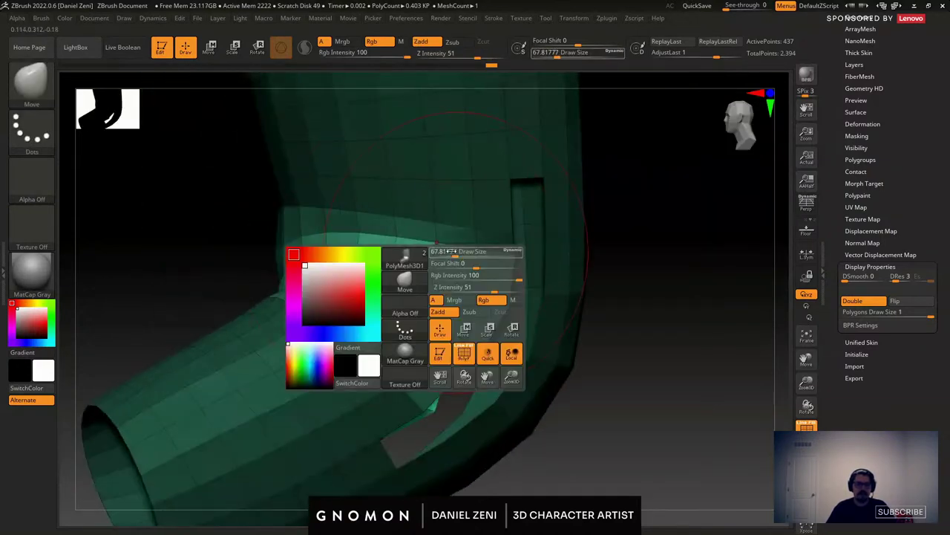
key(space)
drag(473, 248, 460, 249)
alt+right_drag(458, 264, 370, 253)
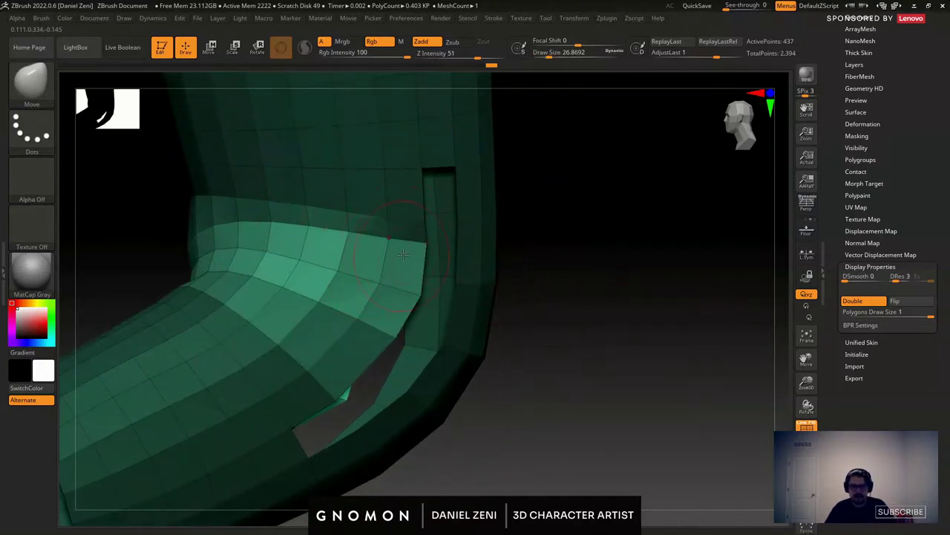
ctrl+drag(556, 248, 568, 260)
mouse_move(460, 215)
ctrl+right_down()
mouse_move(440, 248)
mouse_move(398, 195)
ctrl+right_up()
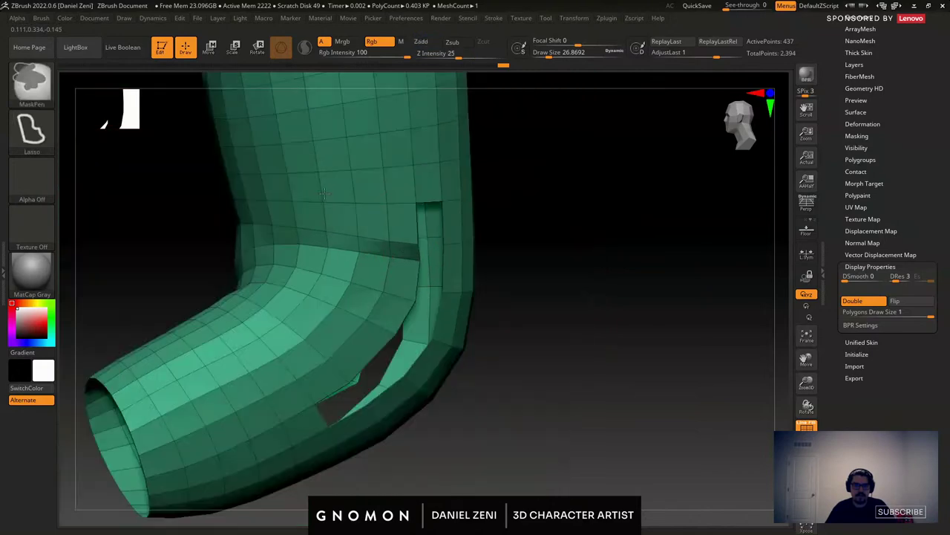
Check the elbow fold from several sides and switch to the ZModeler brush.
right_drag(274, 249, 393, 271)
right_drag(245, 297, 298, 316)
mouse_move(291, 334)
ctrl+right_down()
mouse_move(275, 374)
mouse_move(389, 317)
ctrl+right_up()
right_drag(343, 295, 267, 252)
click(44, 108)
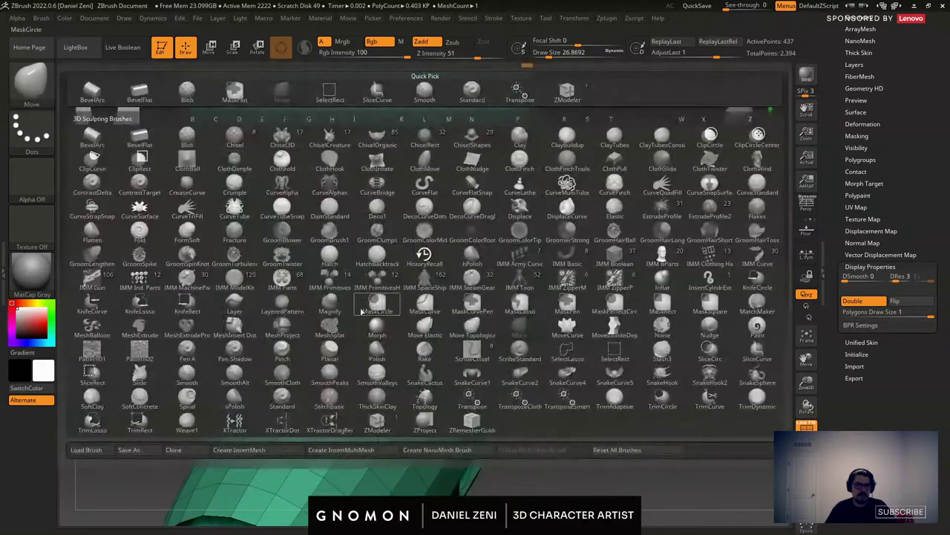
click(376, 420)
Insert edge loops along the strip of polygons inside the elbow fold.
mouse_move(461, 297)
right_down()
mouse_move(483, 270)
mouse_move(476, 245)
right_up()
right_drag(415, 297, 479, 316)
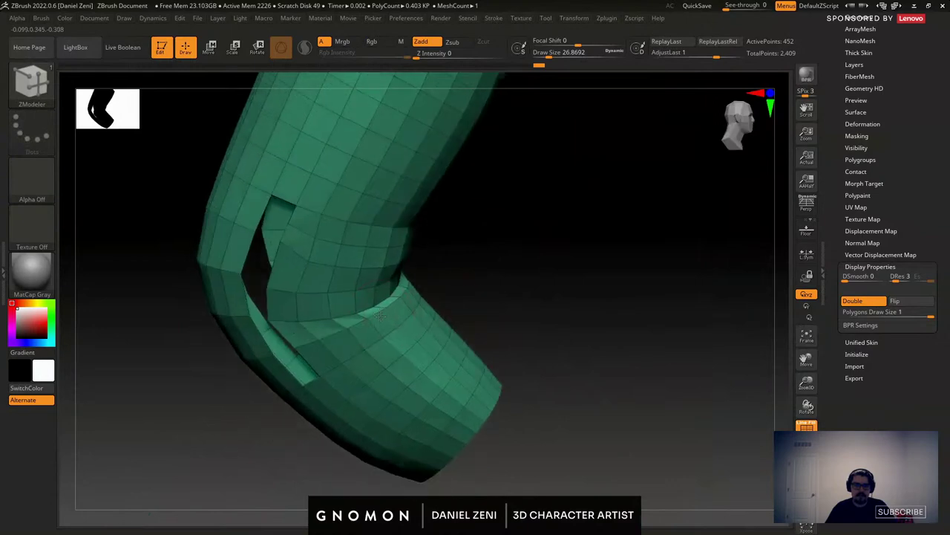
mouse_move(338, 323)
ctrl+right_down()
mouse_move(343, 354)
mouse_move(339, 316)
mouse_move(297, 308)
mouse_move(441, 271)
mouse_move(411, 303)
mouse_move(463, 297)
ctrl+right_up()
click(411, 303)
Bridge the two edges across the upper end of the elbow slot and assign the mesh a new polygroup.
mouse_move(366, 317)
right_down()
mouse_move(389, 285)
mouse_move(478, 272)
mouse_move(435, 301)
mouse_move(463, 299)
mouse_move(565, 267)
right_up()
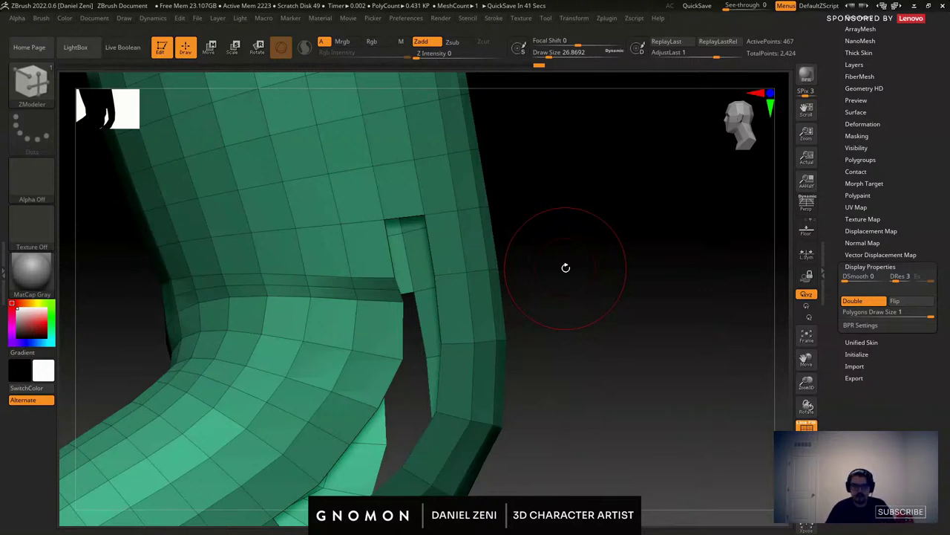
key(space)
click(293, 234)
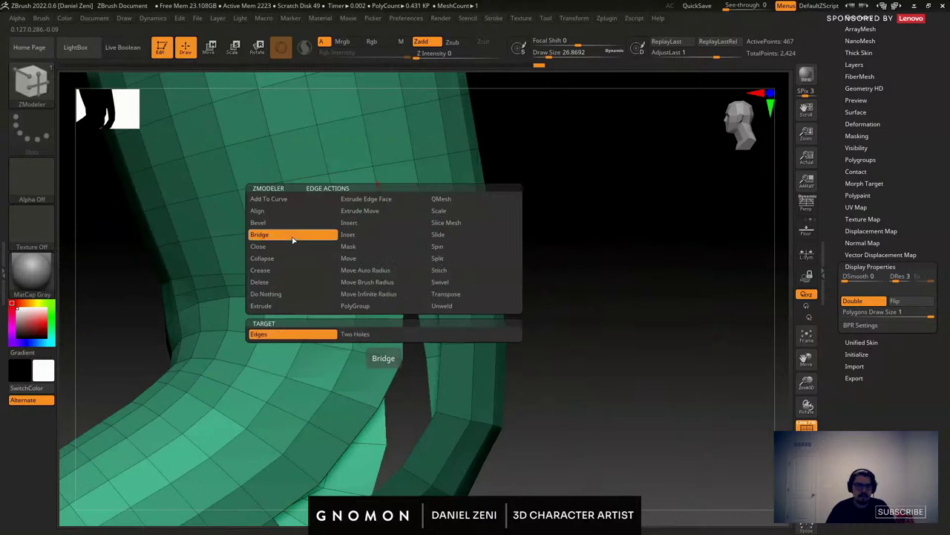
click(388, 248)
click(429, 246)
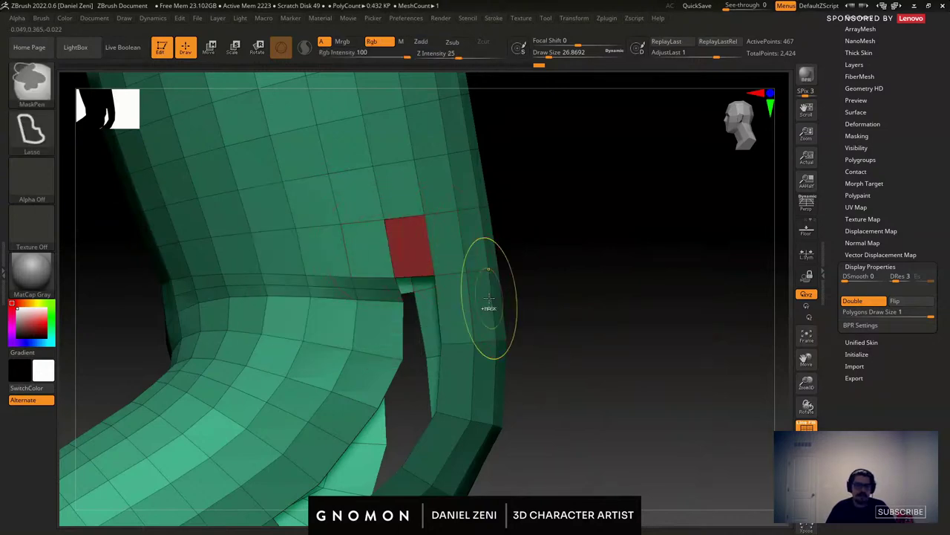
key(ctrl+w)
Set the polygon Delete target to A Single Poly and delete the fold polygon next to the slot.
ctrl+right_drag(388, 316, 393, 342)
right_drag(393, 341, 394, 309)
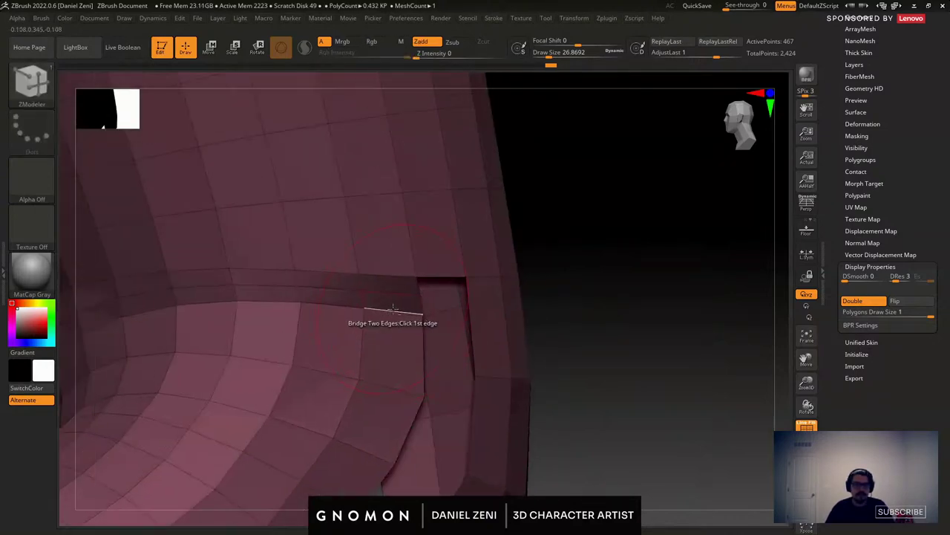
key(space)
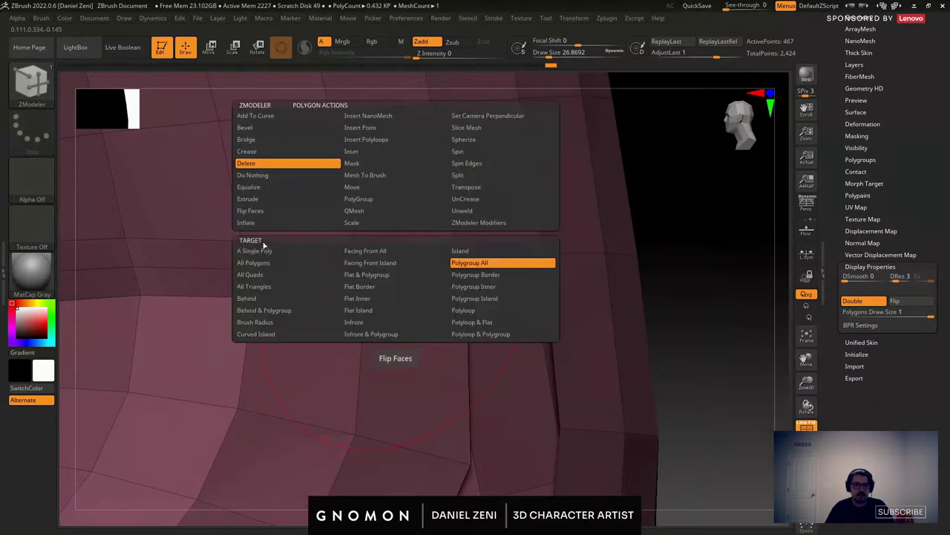
click(255, 250)
click(382, 297)
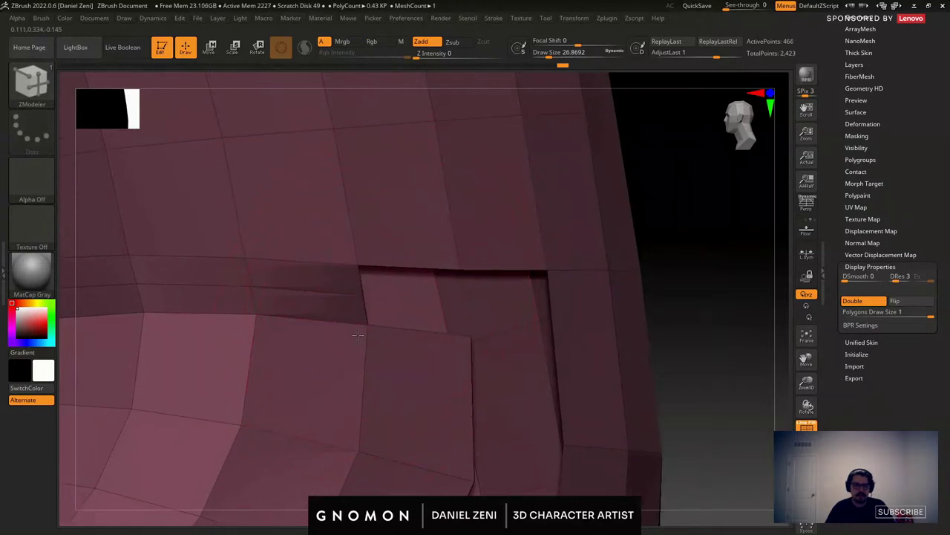
Stitch the lower fold's corner point to the bridged polygon's point above it, using Two Points and To Mid Point.
ctrl+right_drag(357, 335, 328, 314)
alt+right_drag(429, 347, 388, 338)
ctrl+right_drag(388, 338, 391, 359)
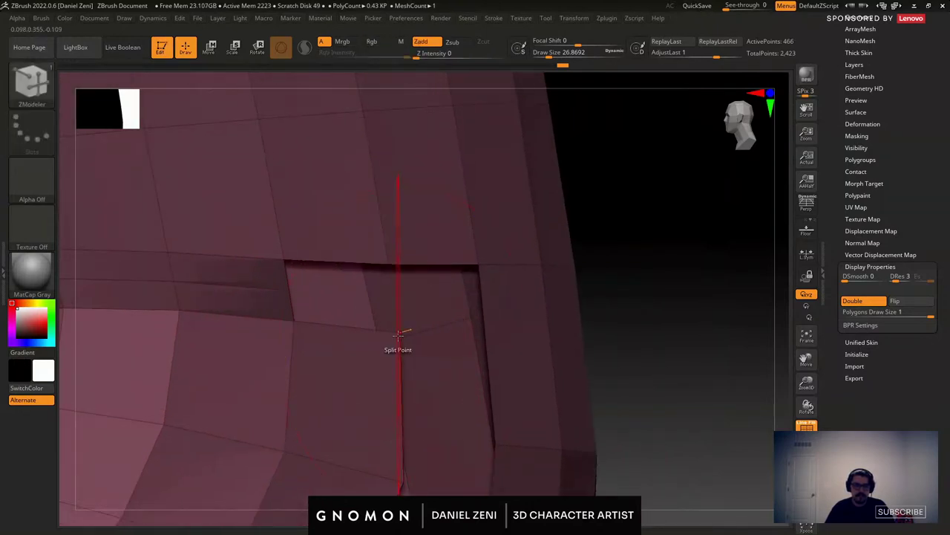
key(space)
click(445, 353)
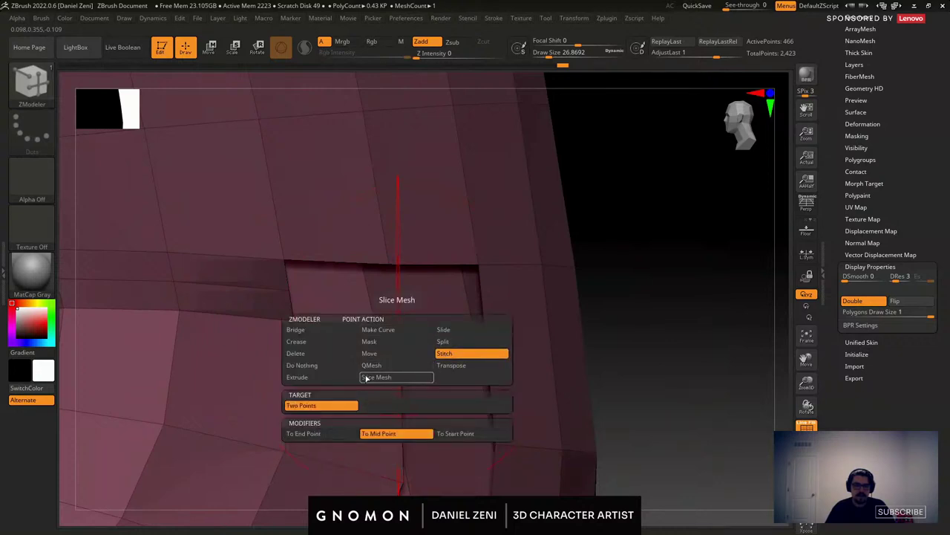
click(402, 334)
click(387, 262)
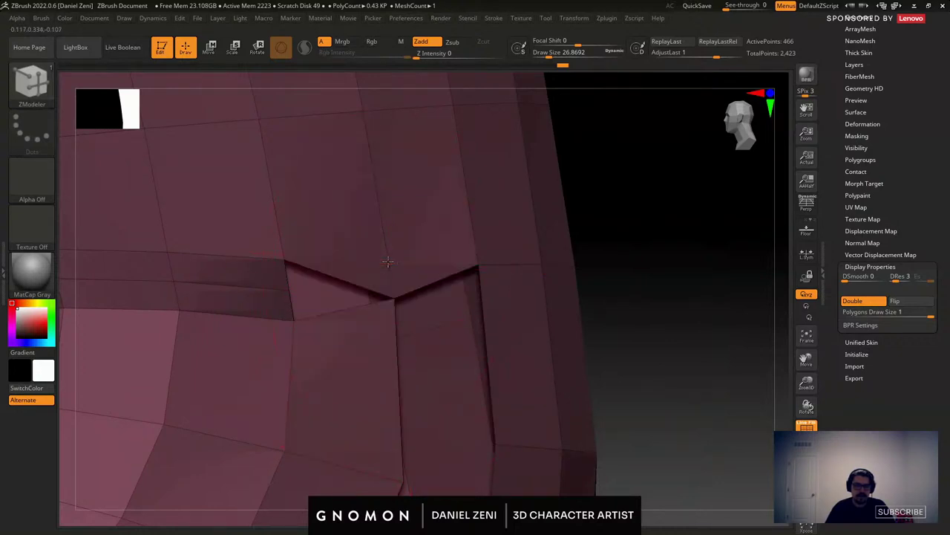
Bridge the triangular gap at the end of the fold and assign the mesh a new polygroup.
ctrl+right_drag(408, 269, 365, 345)
alt+right_drag(365, 345, 373, 294)
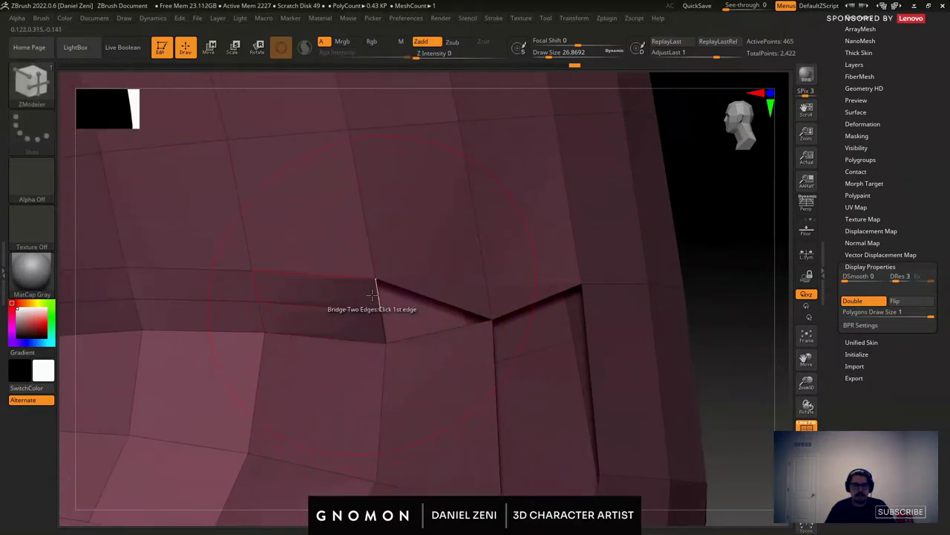
click(425, 339)
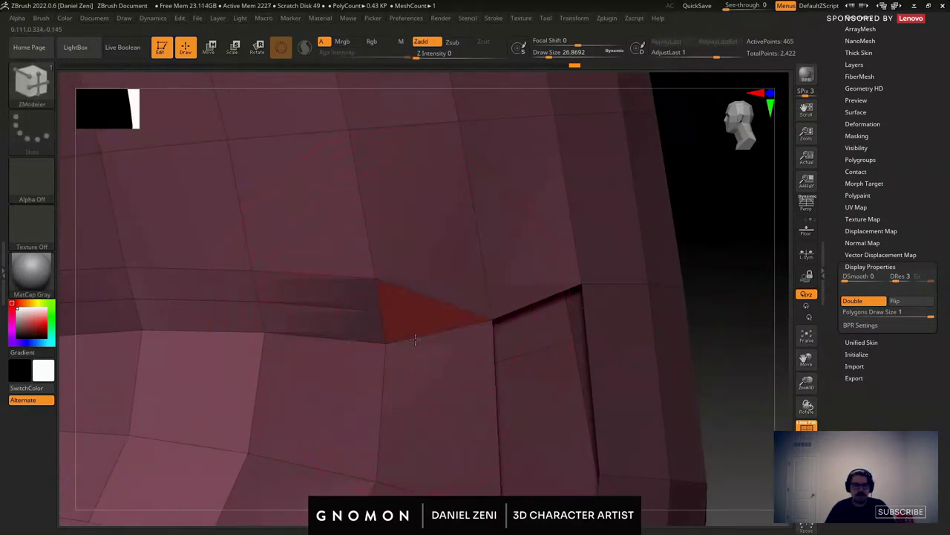
ctrl+right_drag(413, 340, 331, 267)
key(ctrl+w)
ctrl+right_drag(458, 316, 499, 334)
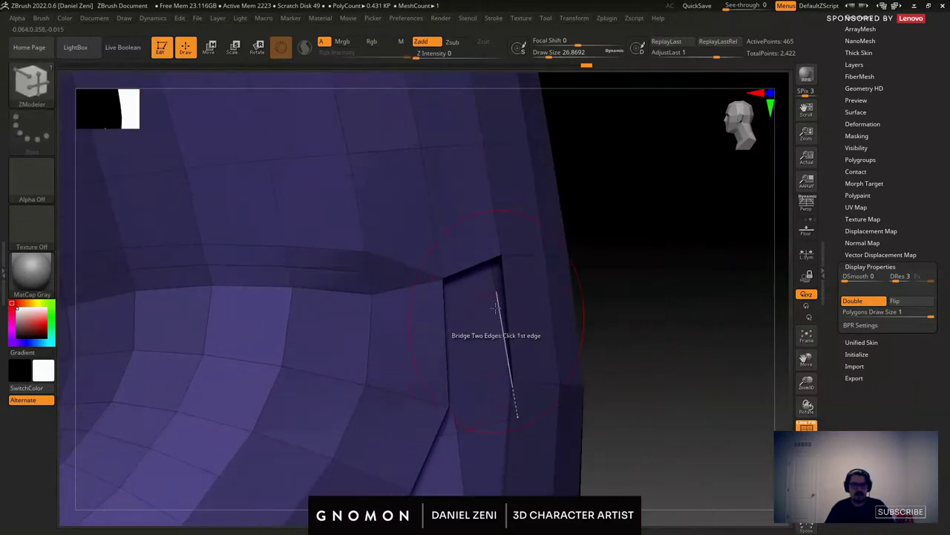
Switch to the Move brush and set its draw size to about 4.99.
click(32, 86)
click(282, 93)
key(space)
drag(416, 251, 401, 251)
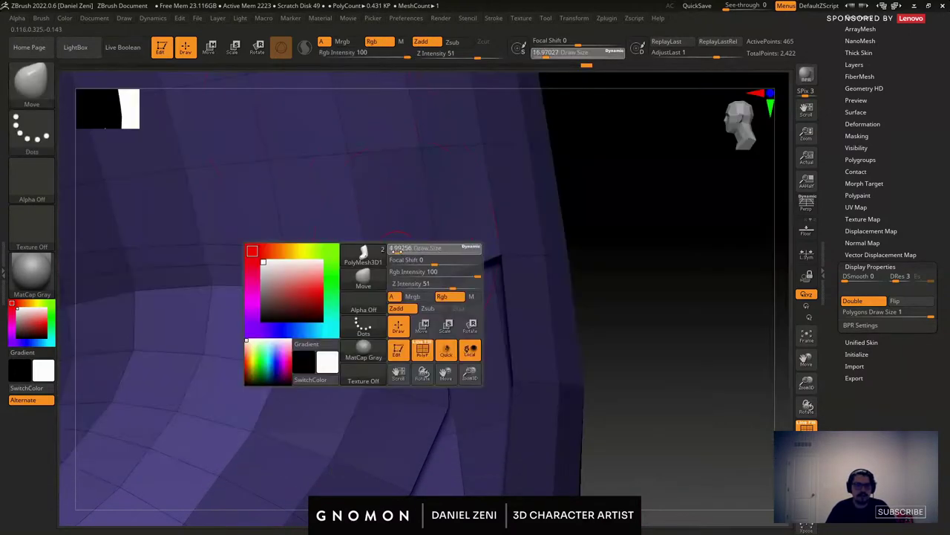
Try to reposition the points around the end of the fold with the Move brush, then undo the strokes.
ctrl+right_drag(362, 260, 369, 272)
mouse_move(374, 294)
mouse_down()
mouse_move(373, 277)
mouse_move(428, 202)
mouse_up()
right_drag(427, 201, 337, 178)
drag(374, 262, 427, 277)
right_drag(446, 278, 343, 327)
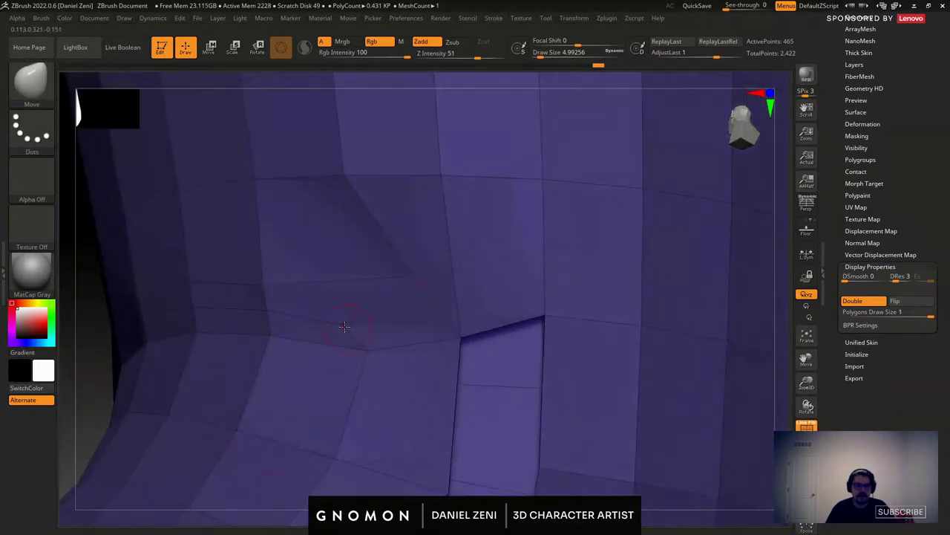
mouse_move(392, 286)
right_down()
mouse_move(456, 274)
mouse_move(392, 272)
mouse_move(394, 310)
mouse_move(377, 319)
mouse_move(324, 299)
right_up()
key(ctrl+z)
key(ctrl+z)
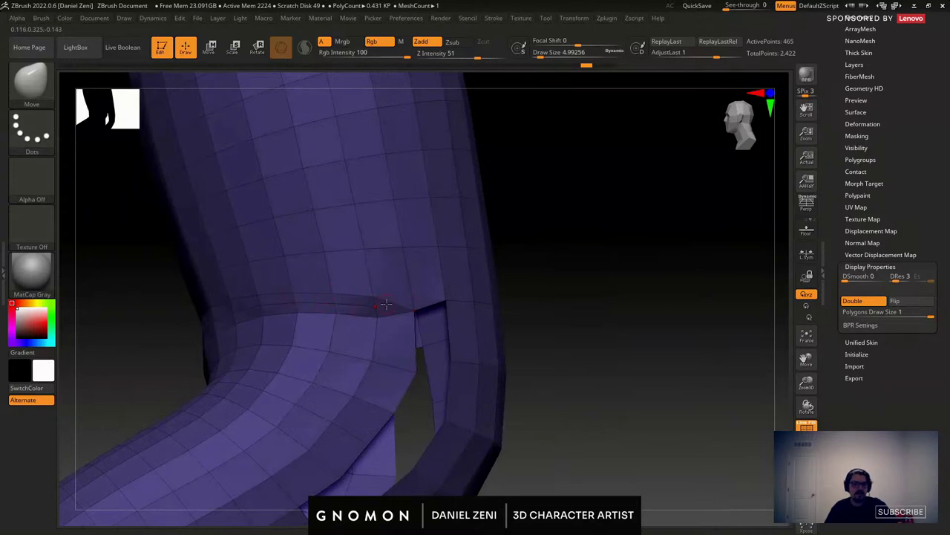
With the ZModeler brush, delete the fold polygon on the elbow's other side and stitch its two corner points together.
mouse_move(386, 305)
right_down()
mouse_move(484, 333)
mouse_move(488, 319)
mouse_move(415, 319)
mouse_move(437, 342)
mouse_move(417, 329)
mouse_move(401, 334)
right_up()
key(b)
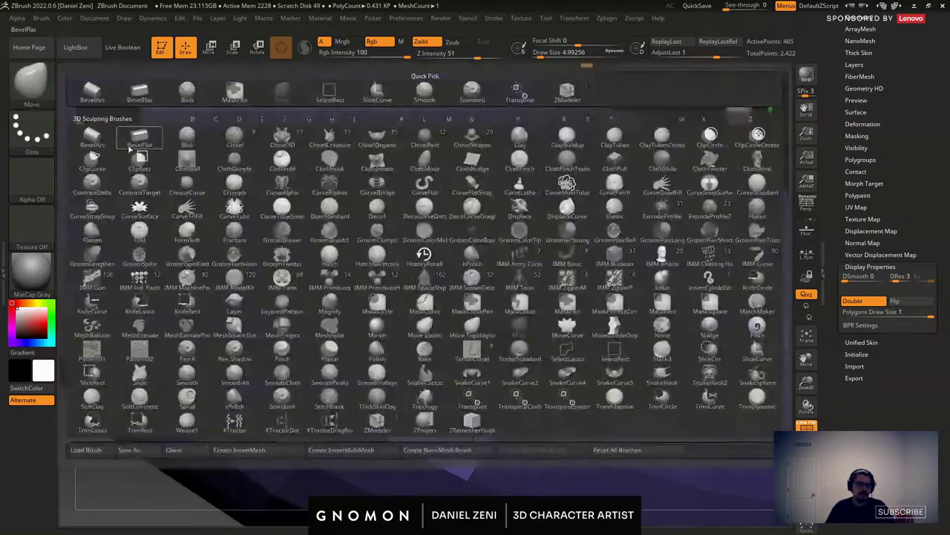
click(377, 422)
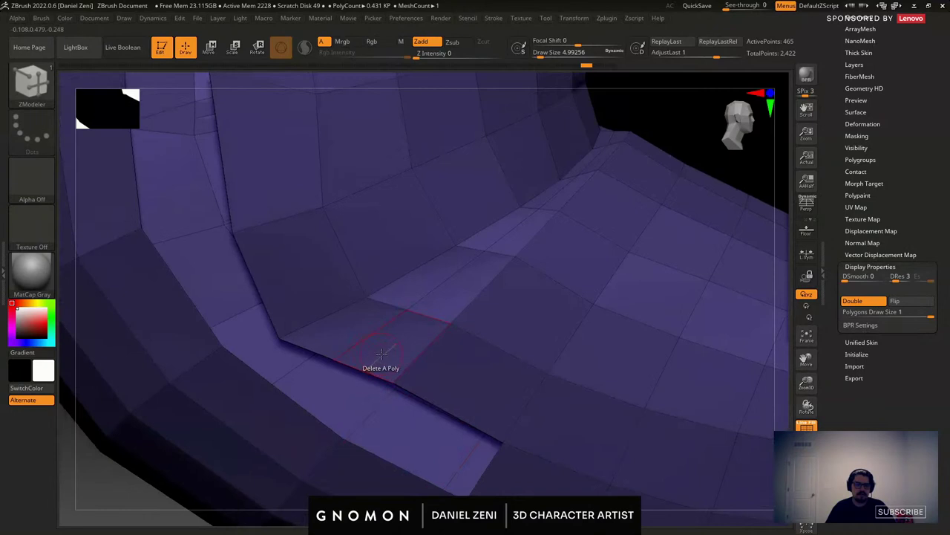
click(278, 335)
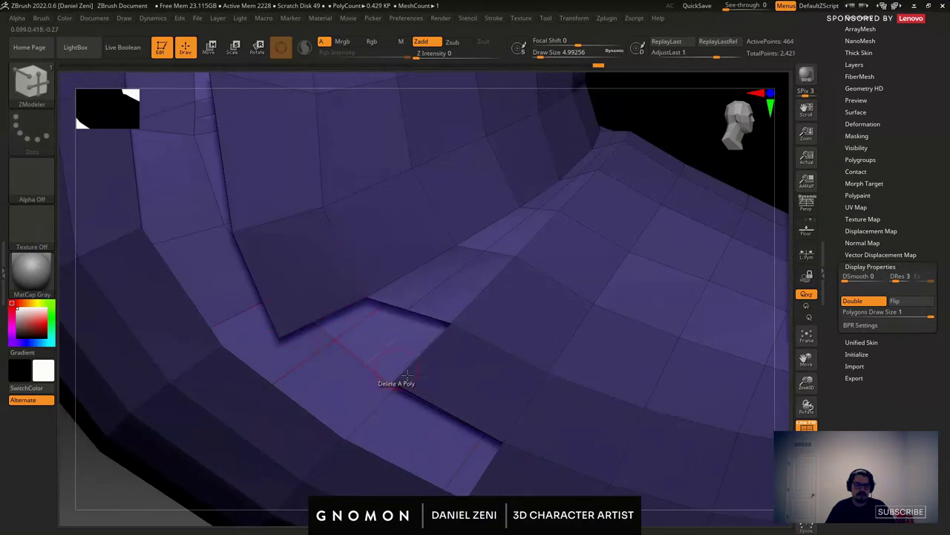
click(394, 387)
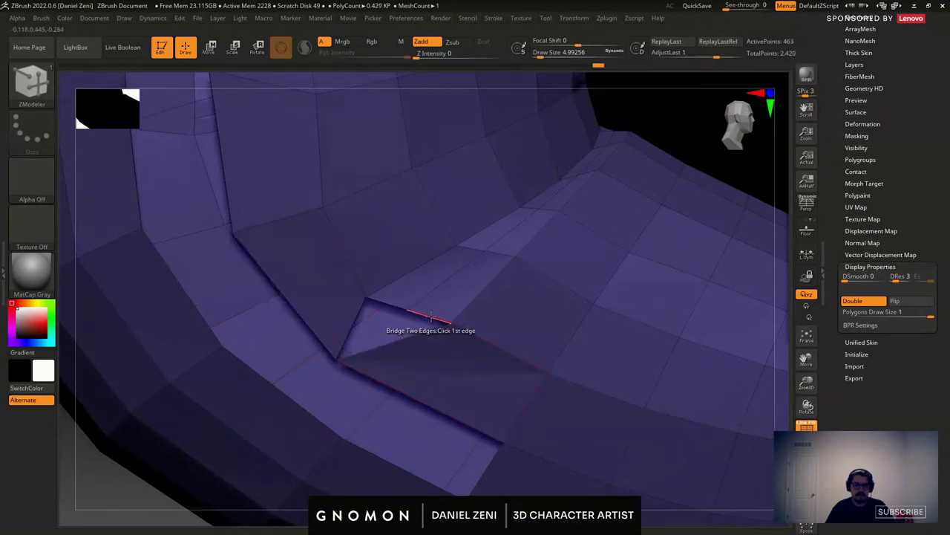
Bridge the remaining triangular gap beside the stitched corner and assign the mesh a new polygroup.
click(347, 329)
ctrl+right_drag(387, 320, 388, 297)
key(ctrl+w)
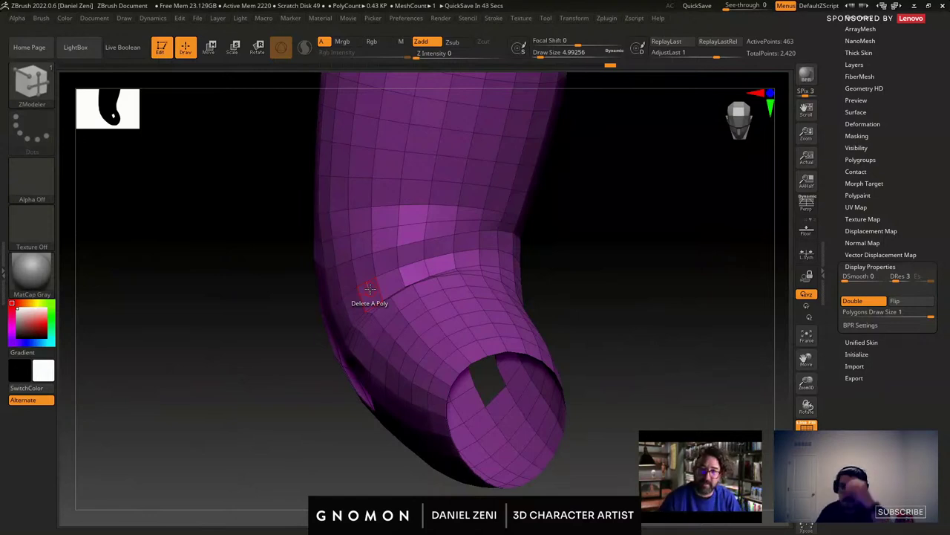
Inspect the fold from both sides and bridge the edges across the lower end of the elbow slot.
drag(711, 241, 628, 250)
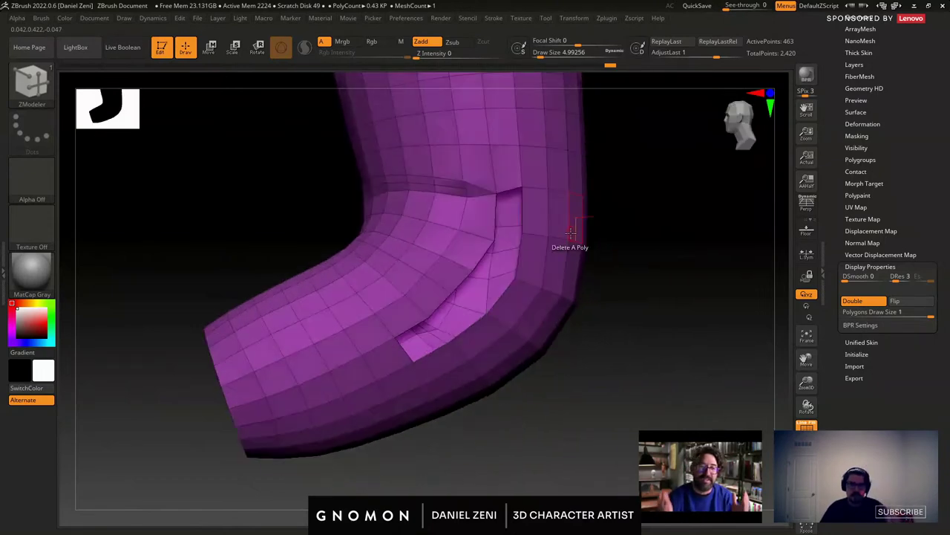
right_drag(569, 227, 513, 268)
right_drag(512, 268, 533, 236)
ctrl+right_drag(444, 275, 491, 226)
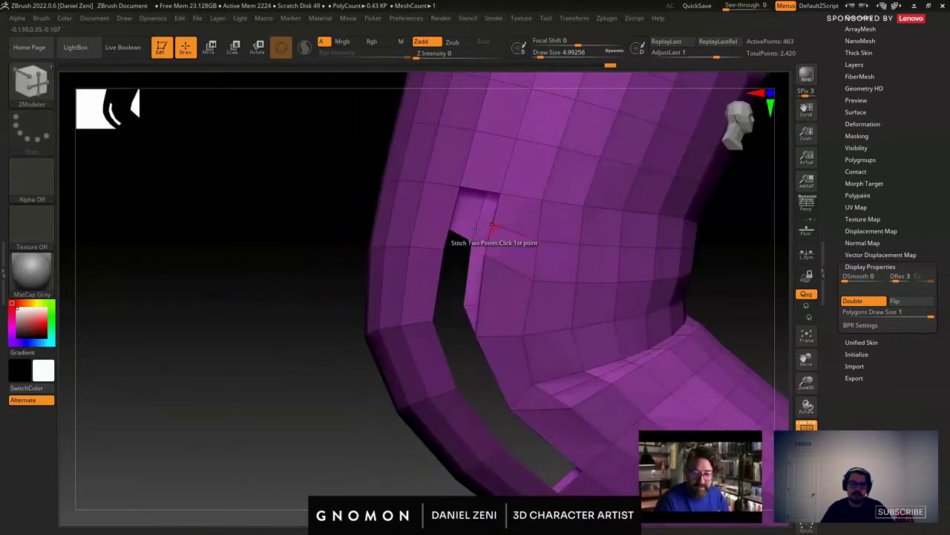
right_drag(490, 362, 511, 328)
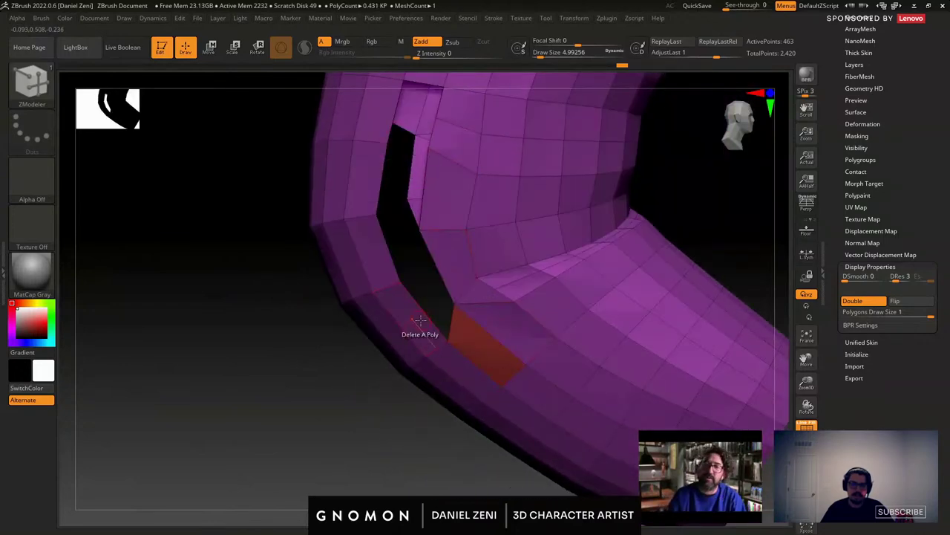
right_drag(422, 316, 340, 280)
click(332, 343)
Undo the edge loop, bridge, delete and stitch edits back to the mesh before the inserted loops.
right_drag(576, 287, 509, 263)
mouse_move(640, 236)
right_down()
mouse_move(605, 297)
mouse_move(522, 261)
mouse_move(449, 281)
right_up()
key(ctrl)
key(ctrl+z)
key(ctrl+z)
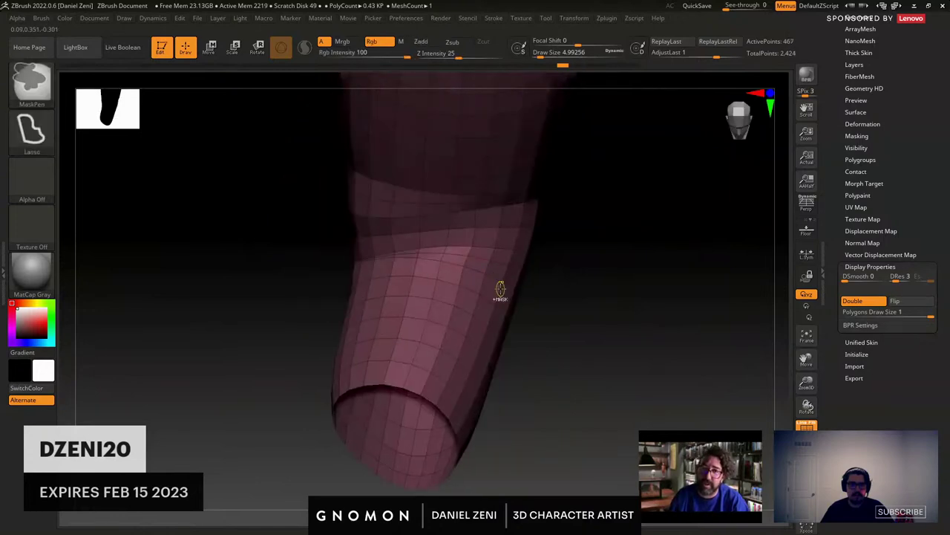
key(ctrl+z)
key(ctrl+z)
key(ctrl+z)
key(ctrl+z)
key(ctrl+z)
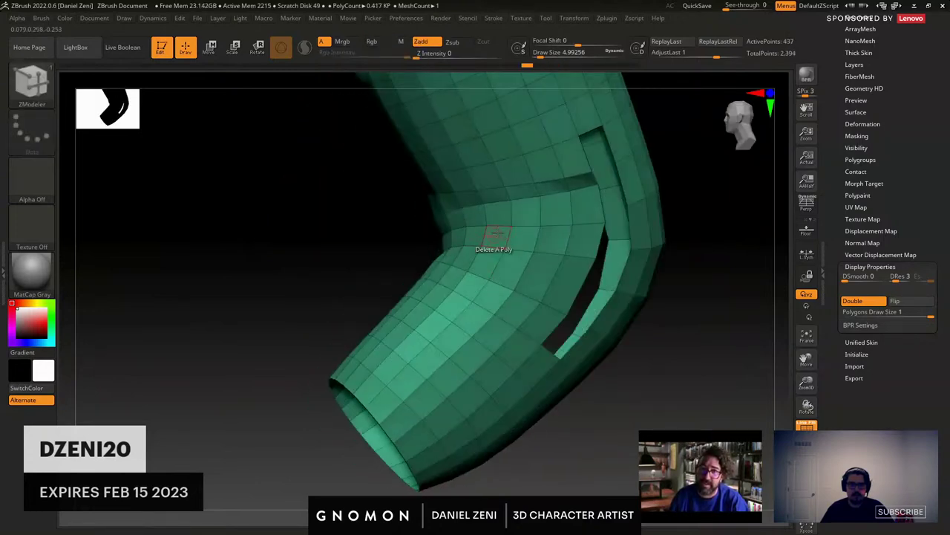
Set the edge action to Insert with Single EdgeLoop and add an edge loop along the elbow fold.
right_drag(456, 273, 448, 308)
key(space)
click(403, 223)
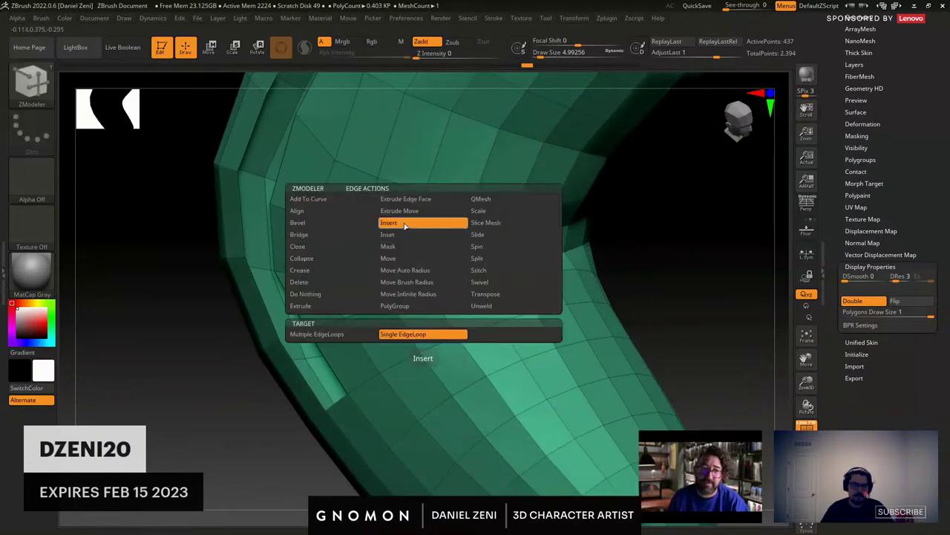
click(408, 331)
click(422, 285)
Bridge the two edges across the upper end of the elbow slot.
mouse_move(422, 284)
right_down()
mouse_move(412, 290)
mouse_move(433, 292)
right_up()
right_drag(399, 249, 477, 270)
key(space)
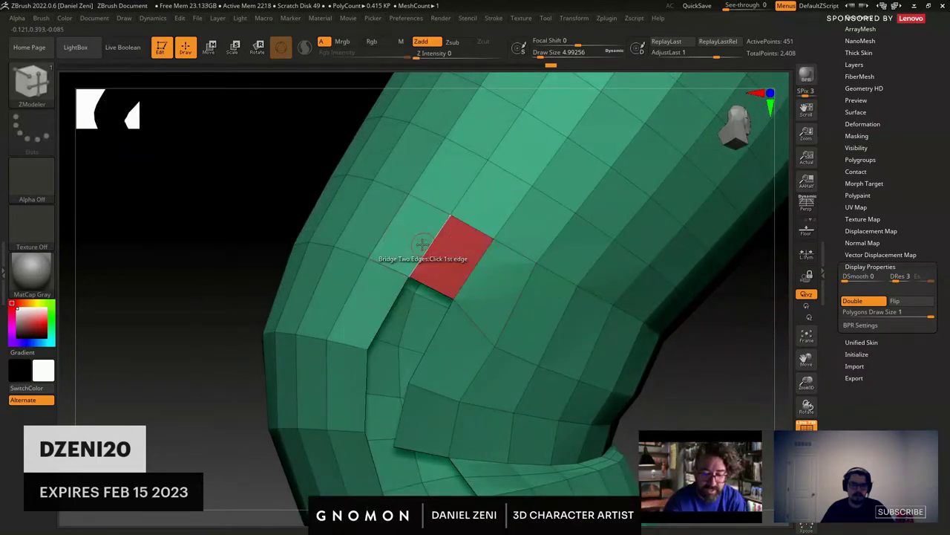
right_drag(421, 245, 516, 251)
Return the edge action to Insert and add another single edge loop along the fold strip.
key(space)
click(498, 226)
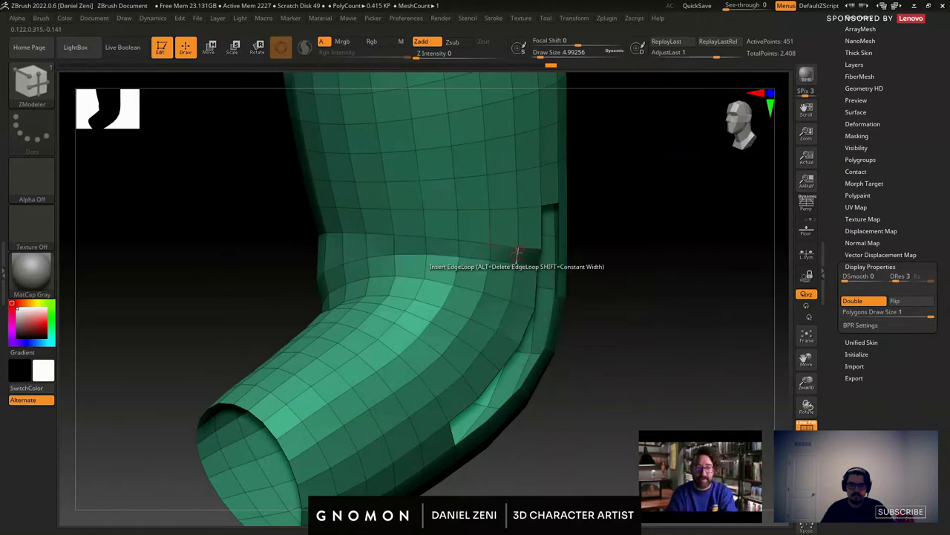
ctrl+right_drag(515, 256, 497, 290)
click(525, 246)
Delete the fold polygon beside the slot and stitch the two corner points at its open end.
click(526, 263)
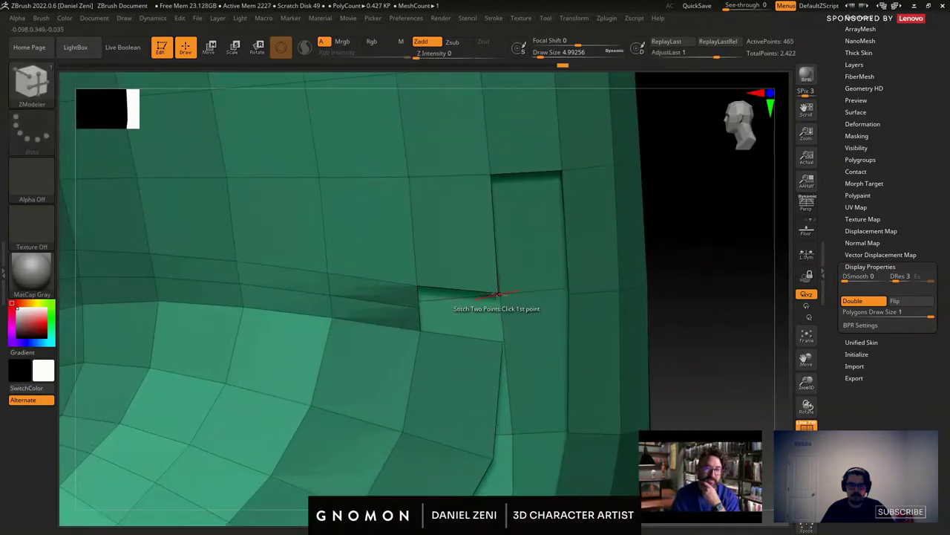
click(501, 342)
right_drag(497, 343, 403, 365)
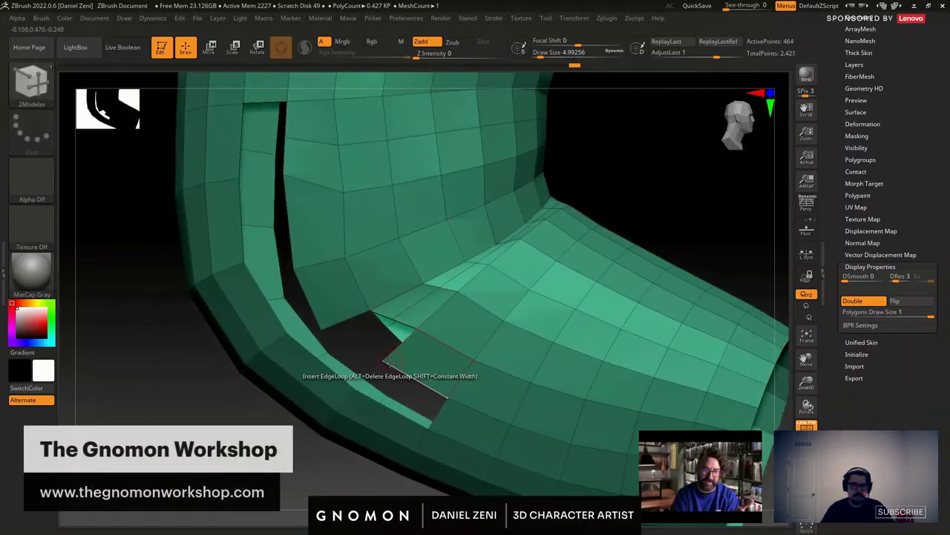
Stitch the loose corner point beside the elbow slot to the fold corner and bridge the small triangular gap next to it.
click(325, 329)
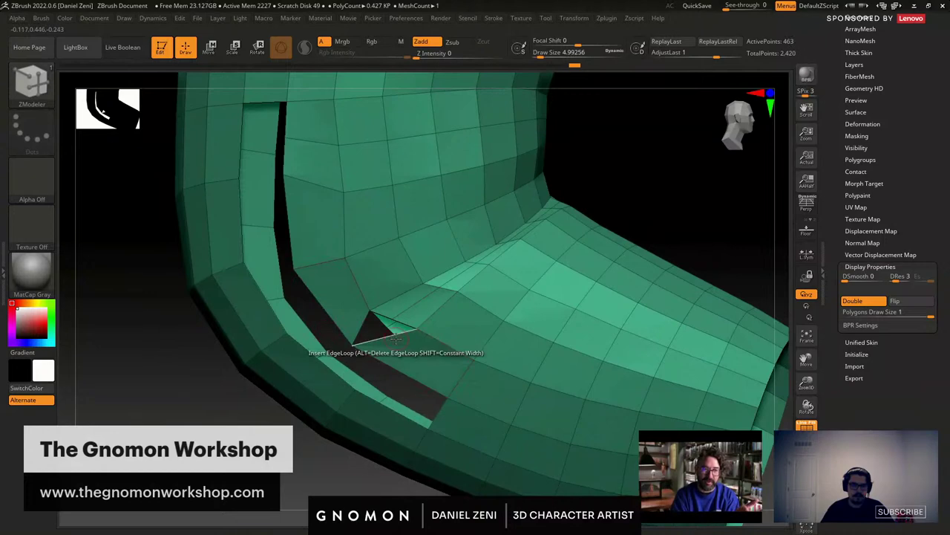
key(space)
click(296, 237)
click(388, 345)
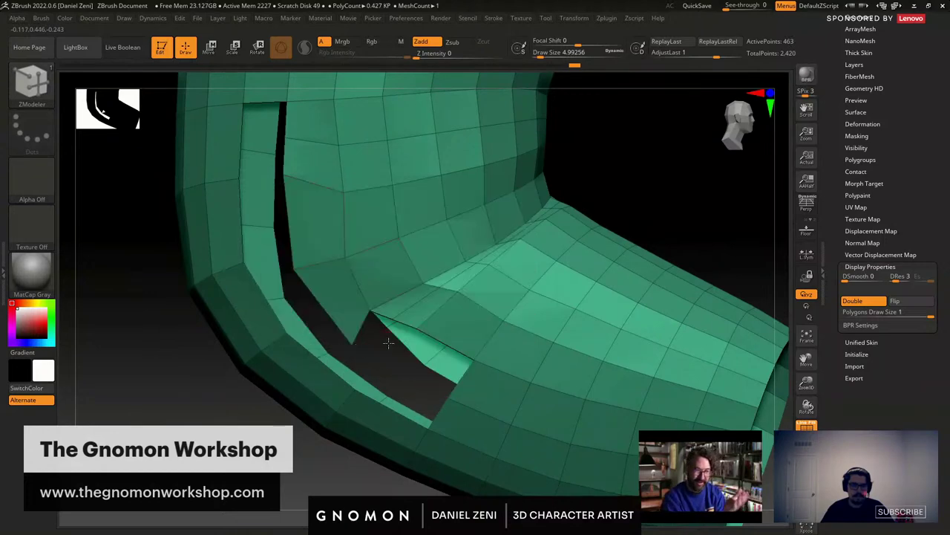
key(ctrl+z)
click(397, 328)
right_drag(401, 294, 558, 301)
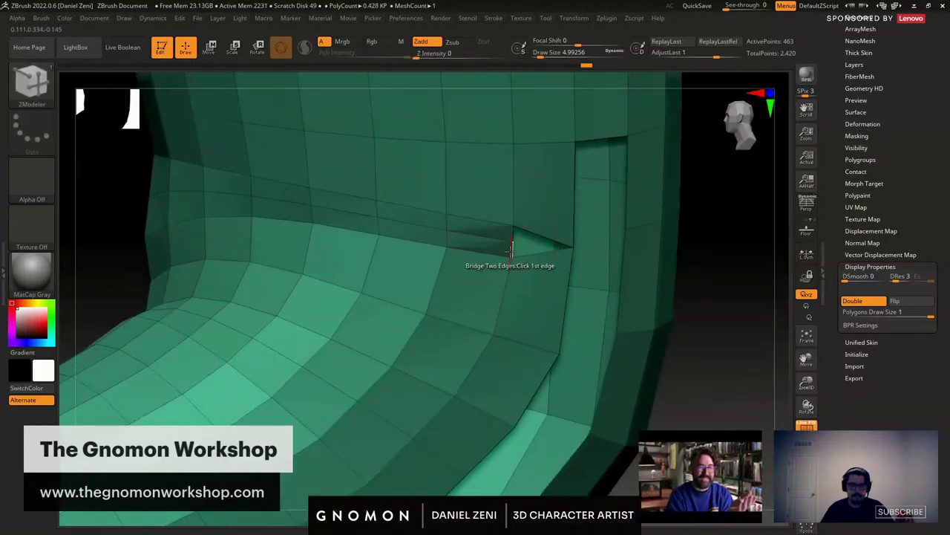
Bridge the matching triangular gap at the end of the fold on the opposite side of the arm.
click(533, 226)
right_drag(515, 265, 452, 344)
right_drag(374, 373, 453, 327)
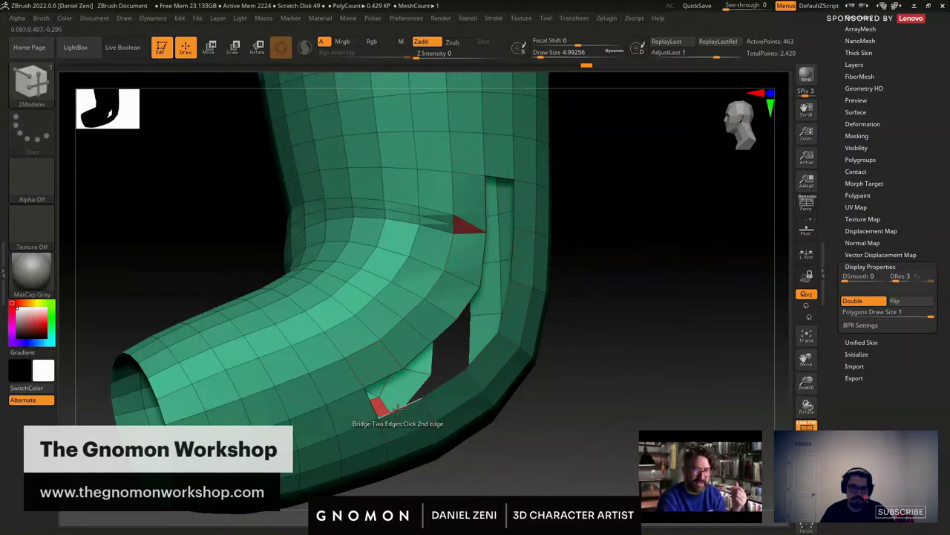
Bridge the slot's facing edges on this side of the elbow, segment by segment from its lower end to its upper end.
click(439, 385)
right_drag(450, 328, 382, 340)
click(382, 340)
click(450, 367)
right_drag(421, 312, 450, 301)
right_drag(533, 325, 485, 334)
alt+right_drag(577, 306, 406, 328)
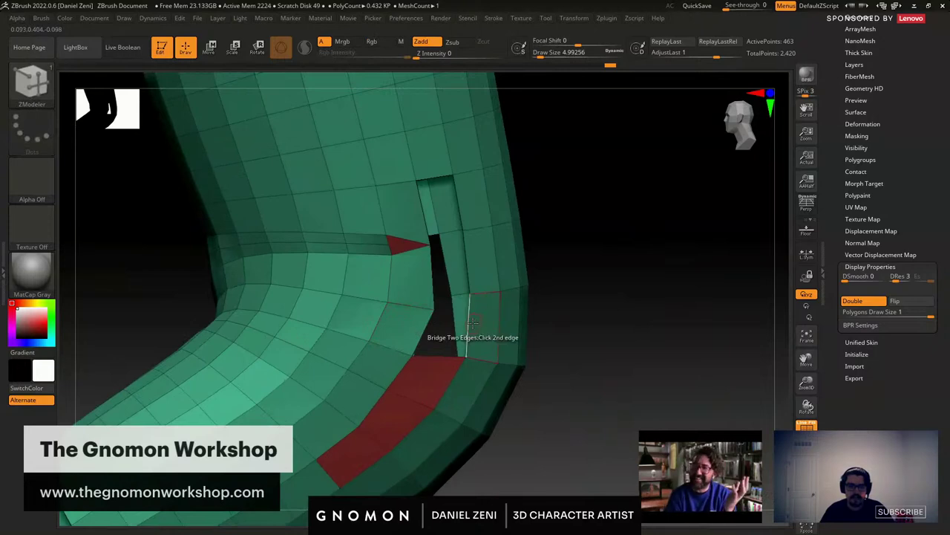
click(471, 320)
mouse_move(471, 320)
right_down()
mouse_move(289, 336)
mouse_move(393, 339)
mouse_move(308, 323)
mouse_move(505, 287)
mouse_move(435, 278)
mouse_move(465, 312)
mouse_move(463, 242)
mouse_move(410, 335)
right_up()
click(269, 329)
click(357, 316)
Assign the whole mesh to one polygroup and adjust the elbow points around the closed slot using the Move brush at draw size about 14.
key(ctrl+w)
click(49, 90)
click(269, 96)
key(space)
drag(427, 279, 438, 278)
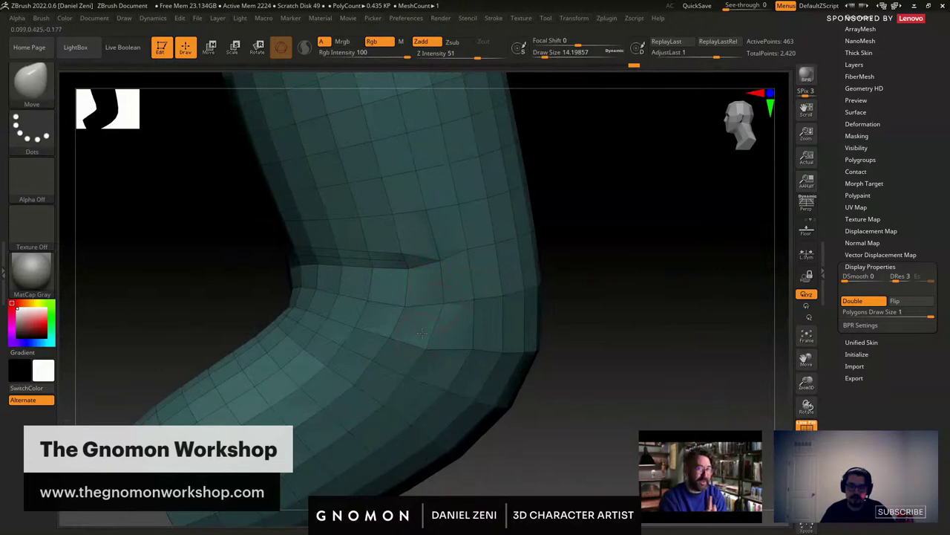
right_drag(432, 301, 421, 271)
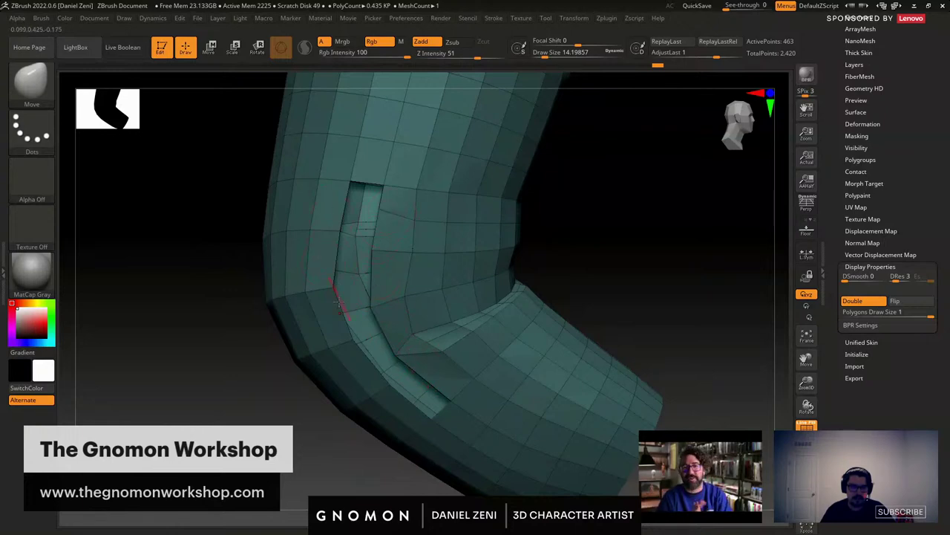
Return to the ZModeler brush and bridge the facing edges of the remaining slot along its full length.
click(49, 93)
click(385, 418)
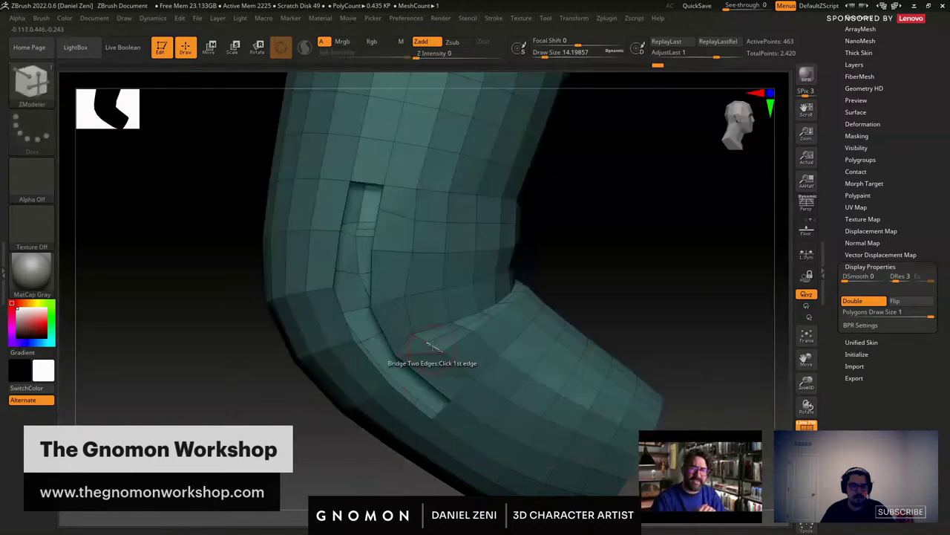
ctrl+right_drag(436, 345, 443, 327)
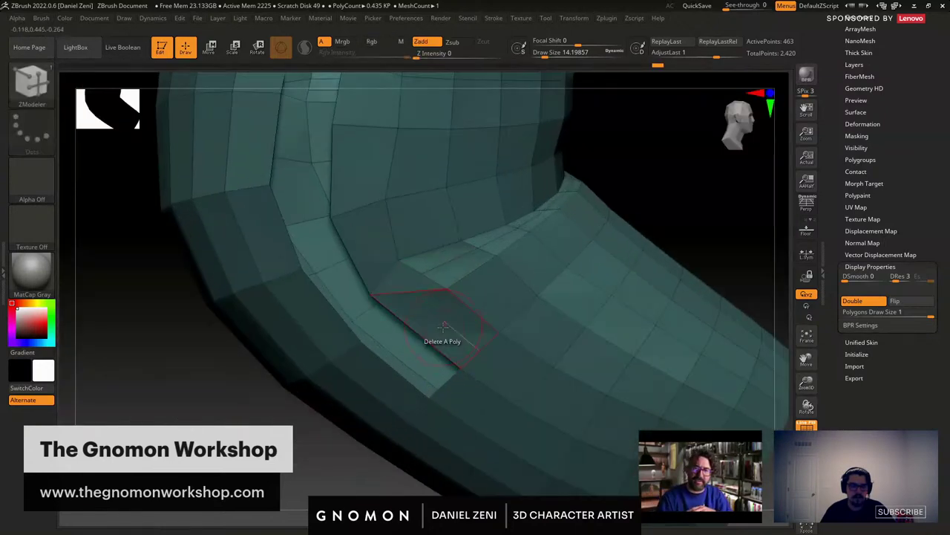
click(388, 372)
click(363, 251)
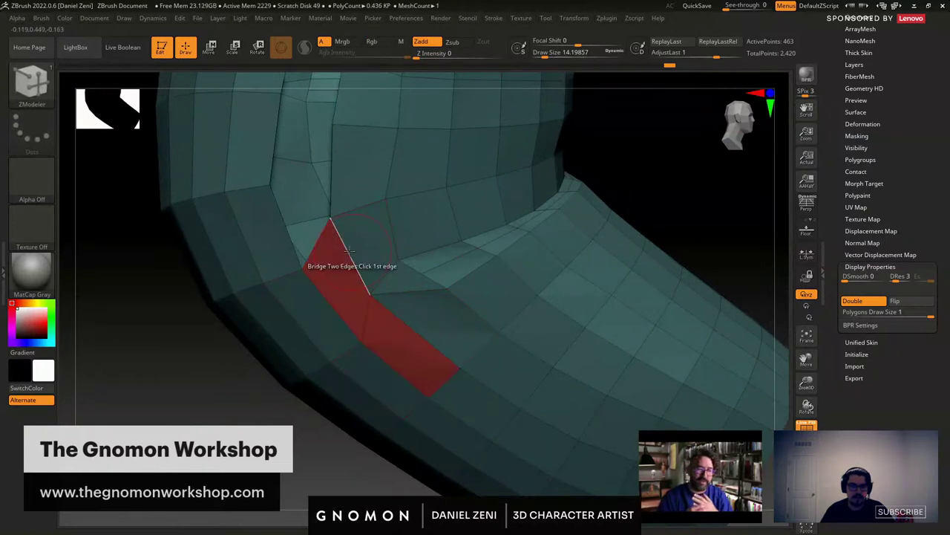
click(334, 174)
right_drag(334, 175, 342, 251)
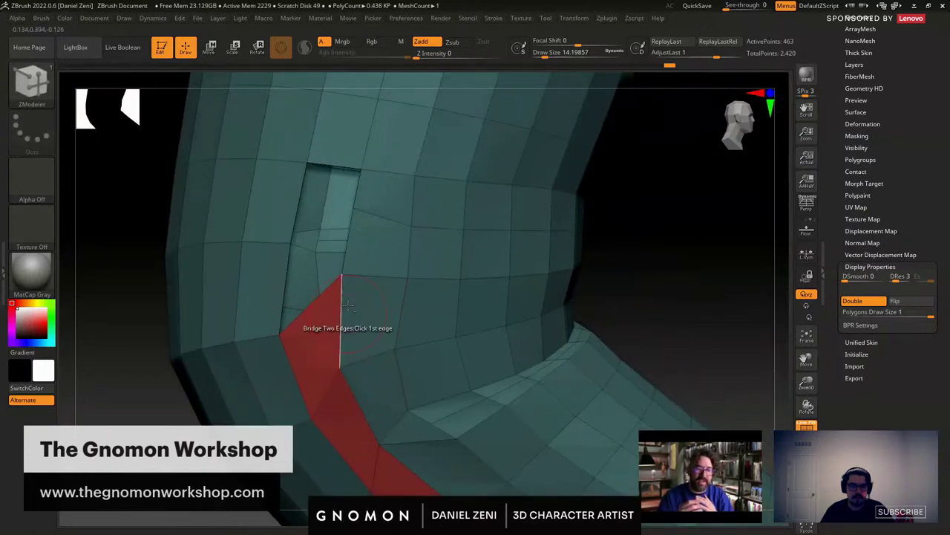
click(285, 273)
click(347, 243)
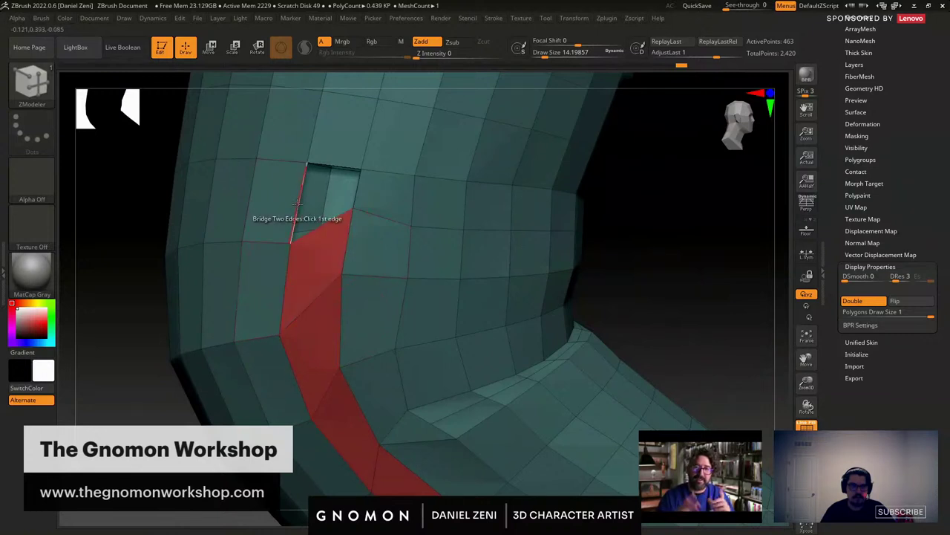
click(357, 194)
ctrl+right_drag(353, 204, 363, 195)
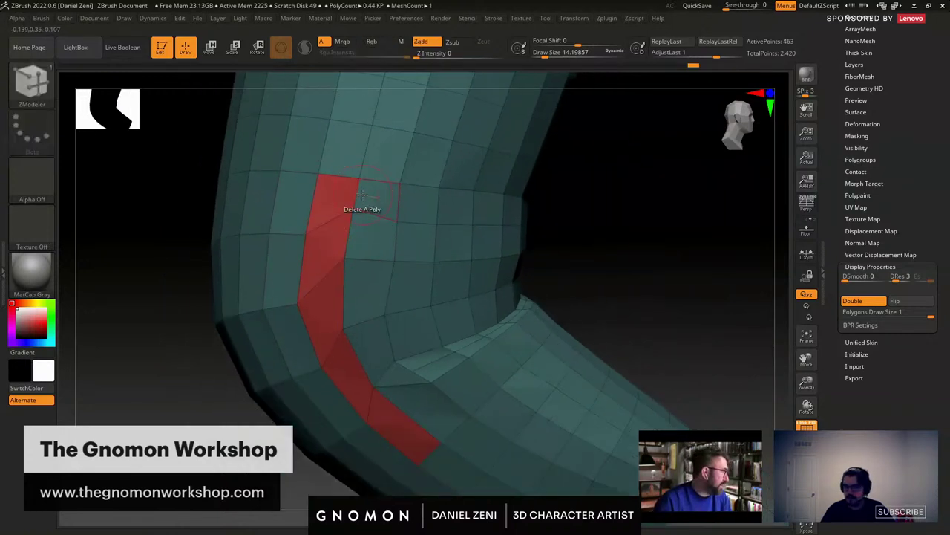
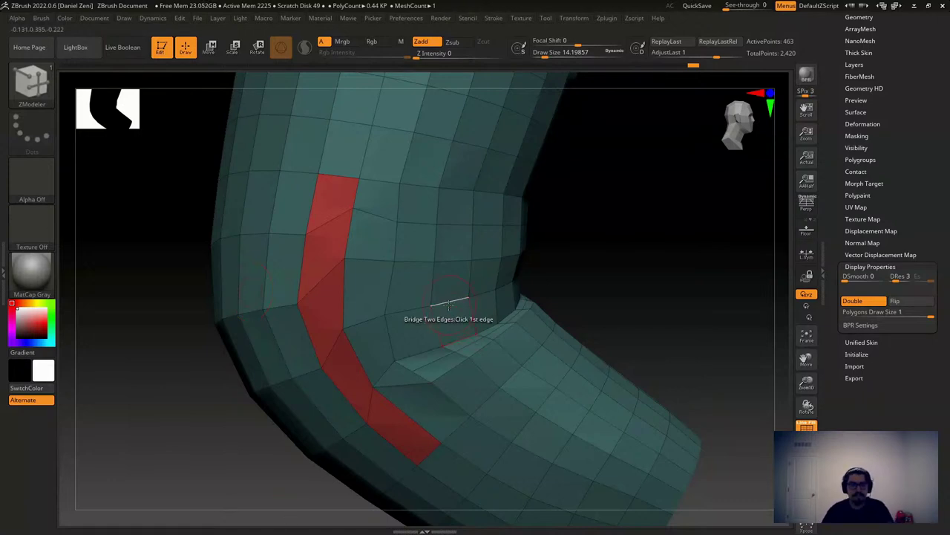
Even out the points along the newly bridged strip and around the elbow with the Move brush.
right_drag(449, 304, 565, 258)
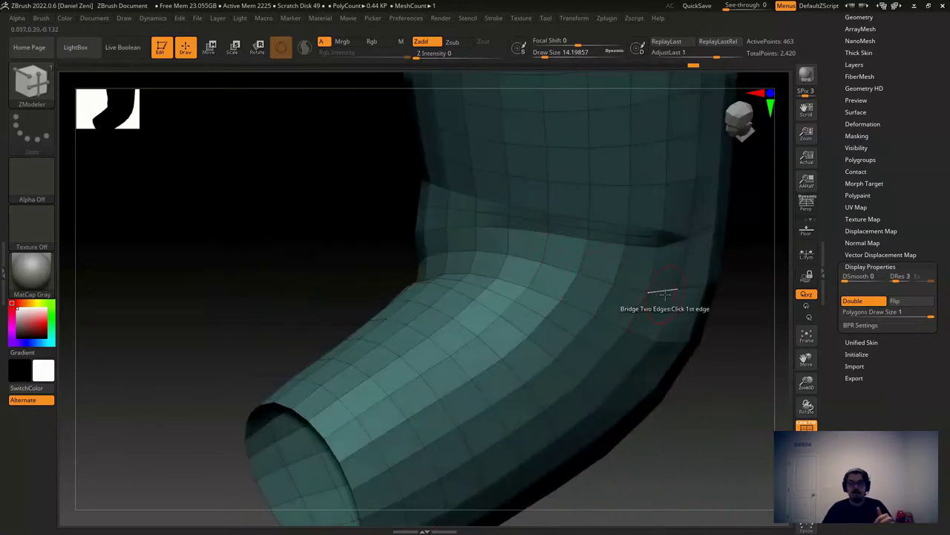
mouse_move(665, 294)
right_down()
mouse_move(673, 290)
mouse_move(660, 244)
right_up()
mouse_move(665, 198)
alt+mouse_down()
mouse_move(627, 378)
mouse_move(594, 398)
alt+mouse_up()
right_drag(594, 398, 460, 327)
mouse_move(460, 327)
ctrl+right_down()
mouse_move(448, 295)
mouse_move(557, 326)
ctrl+right_up()
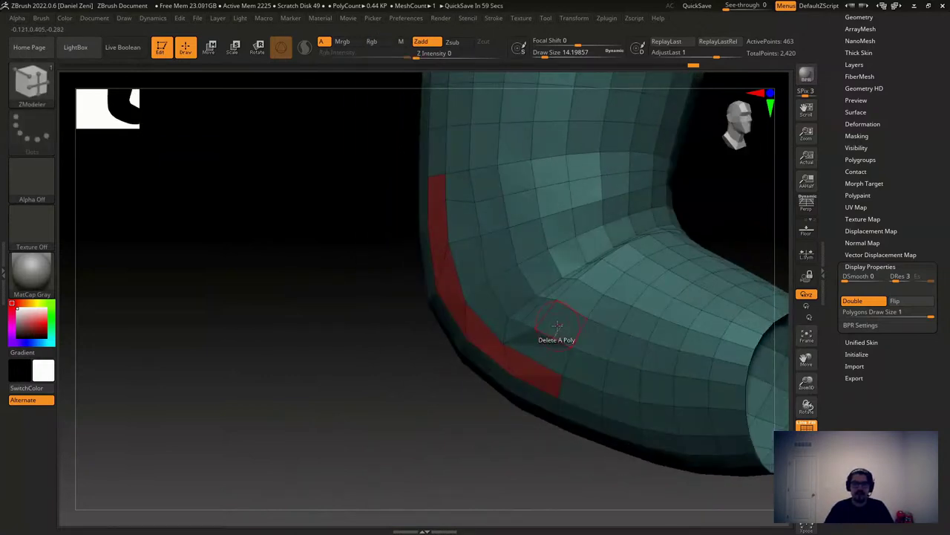
right_drag(557, 325, 628, 323)
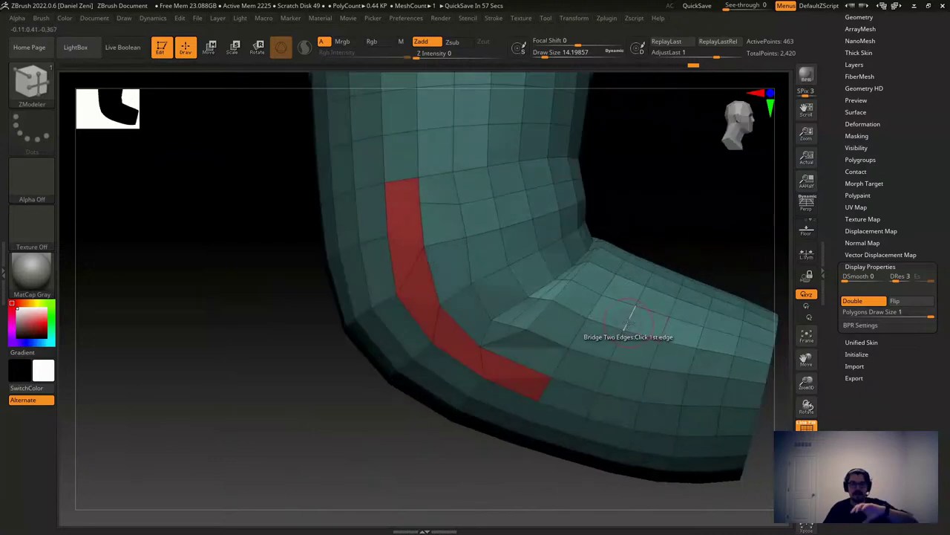
click(46, 102)
click(284, 96)
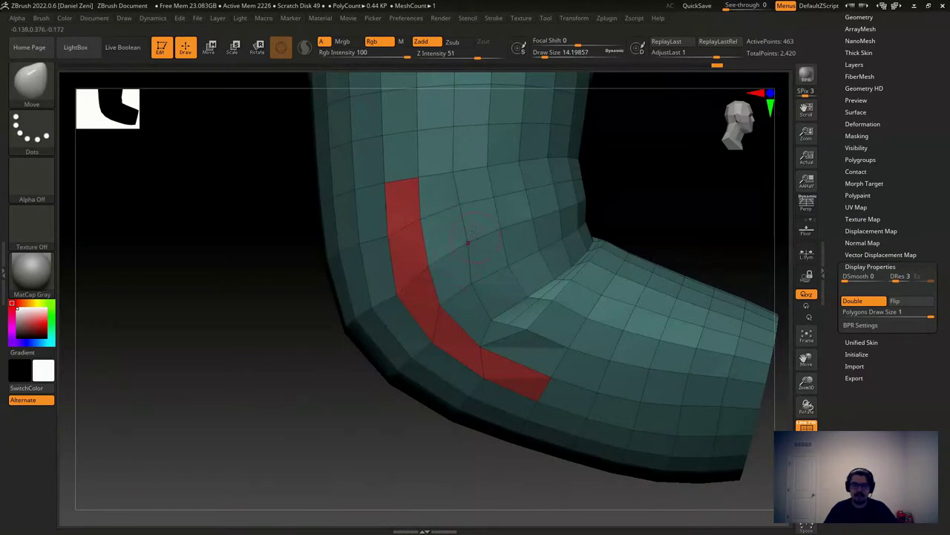
right_drag(468, 241, 477, 270)
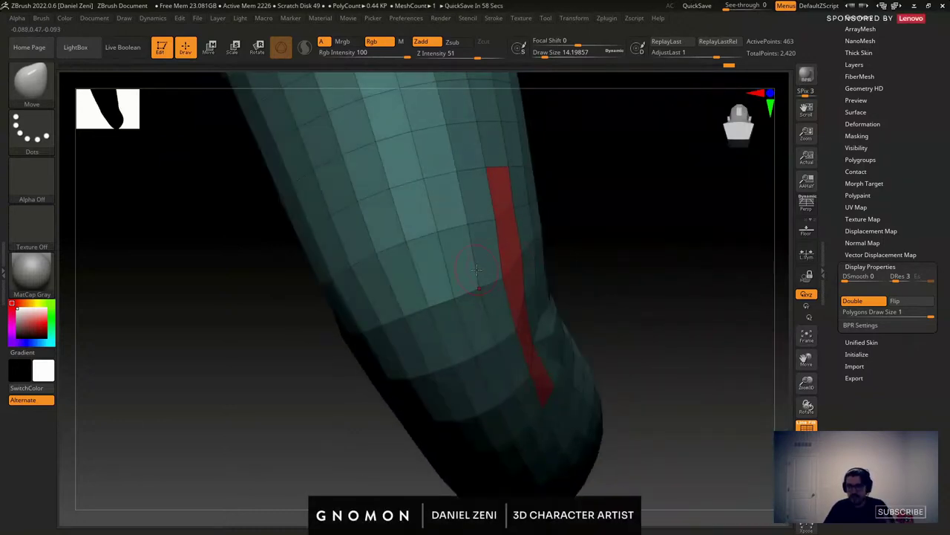
mouse_move(476, 270)
right_down()
mouse_move(532, 251)
mouse_move(438, 262)
right_up()
Merge the bridged strip into one polygroup with the arm and briefly preview the elbow with dynamic subdivision.
key(ctrl+w)
mouse_move(438, 262)
ctrl+right_down()
mouse_move(471, 236)
mouse_move(414, 280)
mouse_move(393, 288)
mouse_move(368, 279)
ctrl+right_up()
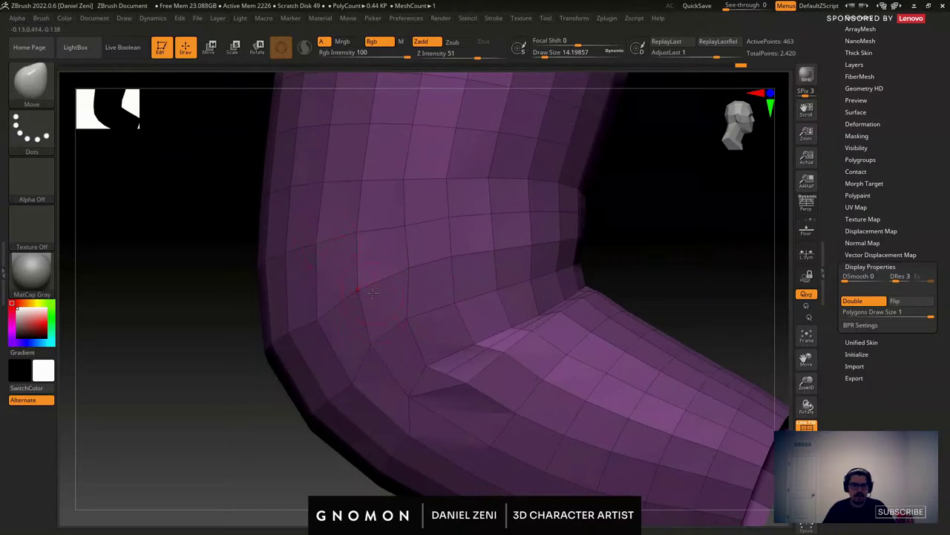
right_drag(393, 217, 443, 268)
key(d)
key(shift+d)
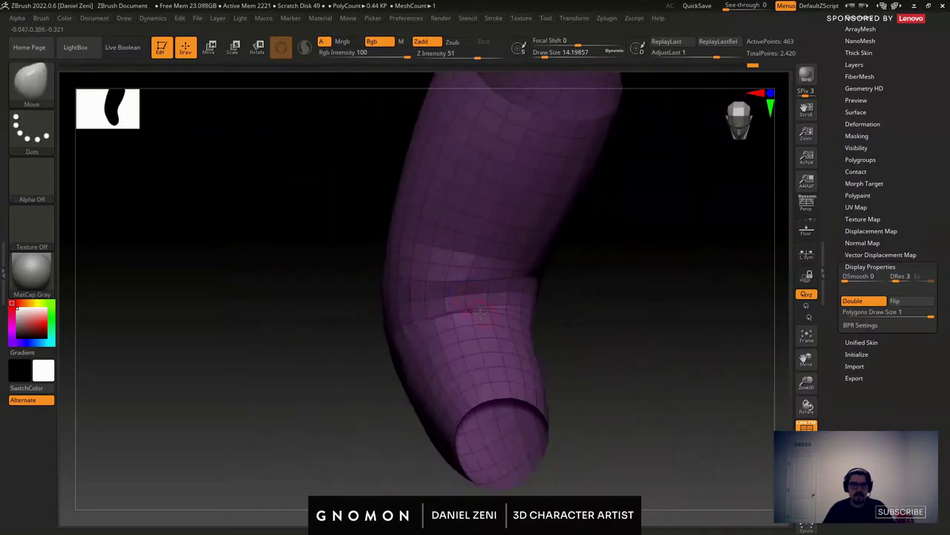
right_drag(483, 302, 472, 300)
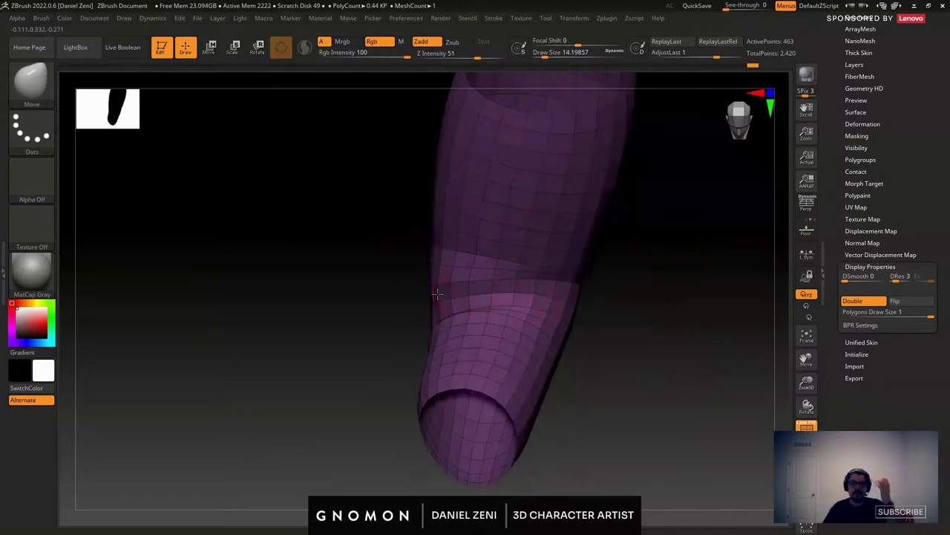
Select the DamStandard brush and set its draw size to about 20.
click(31, 83)
click(241, 119)
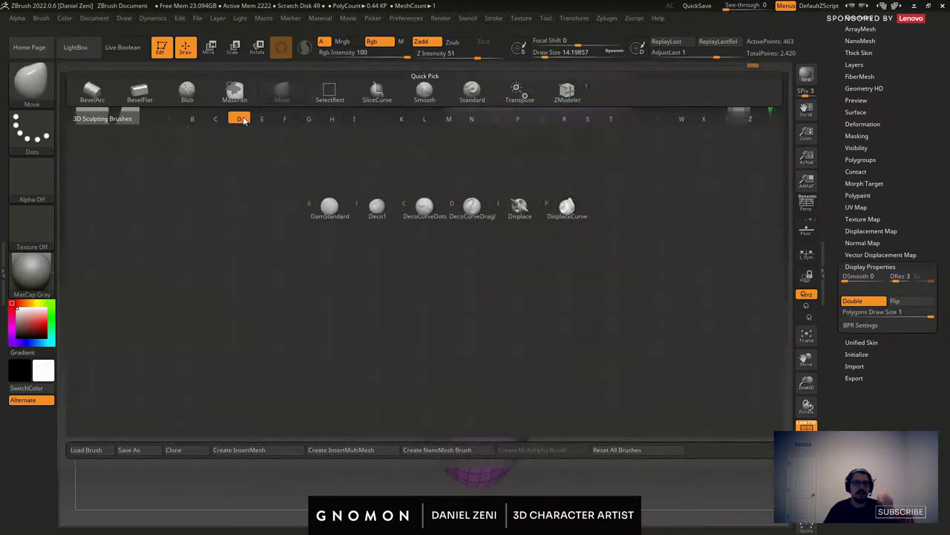
click(330, 203)
click(43, 89)
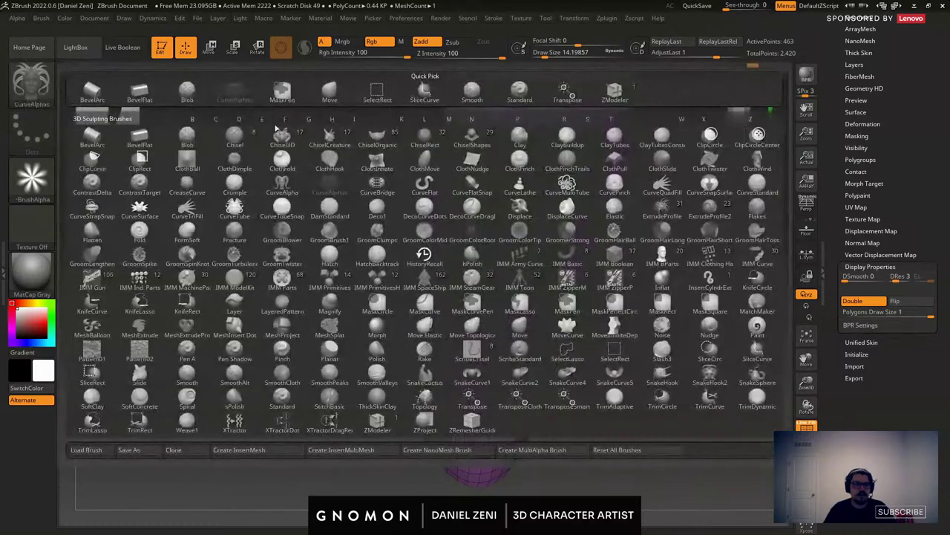
click(242, 120)
click(331, 209)
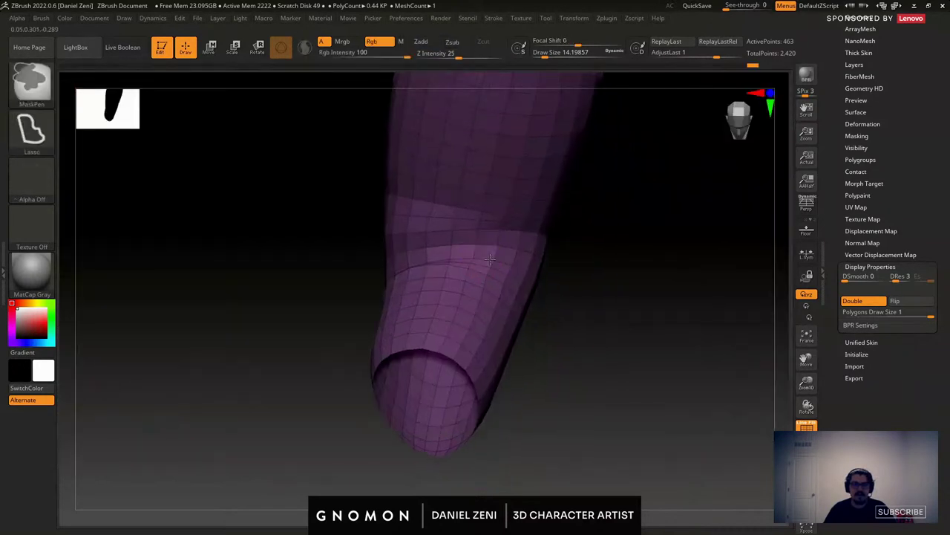
key(space)
Carve a deeper crease across the inner elbow fold with DamStandard strokes, working from one side of the arm to the other.
mouse_move(509, 244)
alt+right_down()
mouse_move(510, 299)
mouse_move(534, 299)
alt+right_up()
mouse_move(534, 299)
mouse_down()
mouse_move(350, 303)
mouse_move(530, 293)
mouse_up()
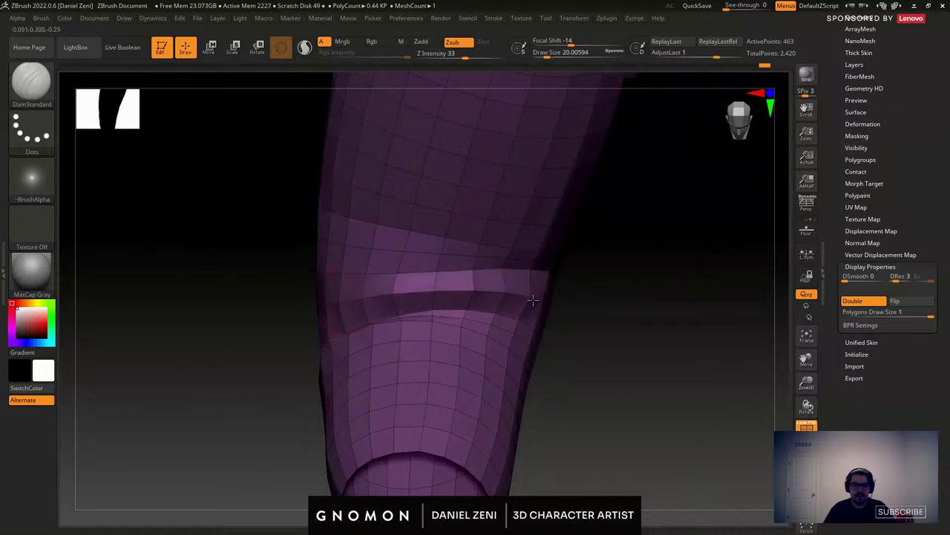
mouse_move(530, 293)
right_down()
mouse_move(587, 286)
mouse_move(527, 299)
mouse_move(568, 315)
right_up()
key(ctrl+z)
mouse_move(549, 307)
mouse_down()
mouse_move(312, 287)
mouse_move(236, 299)
mouse_up()
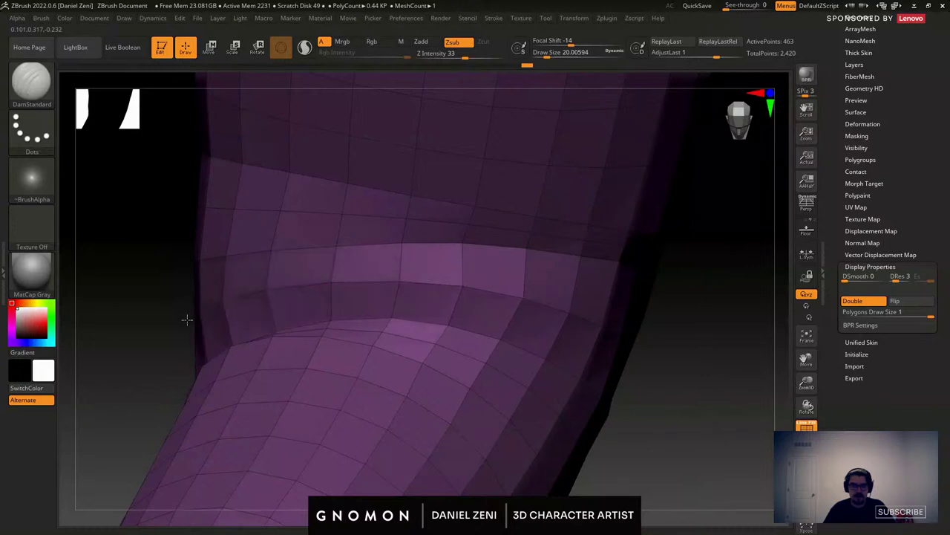
drag(188, 319, 440, 278)
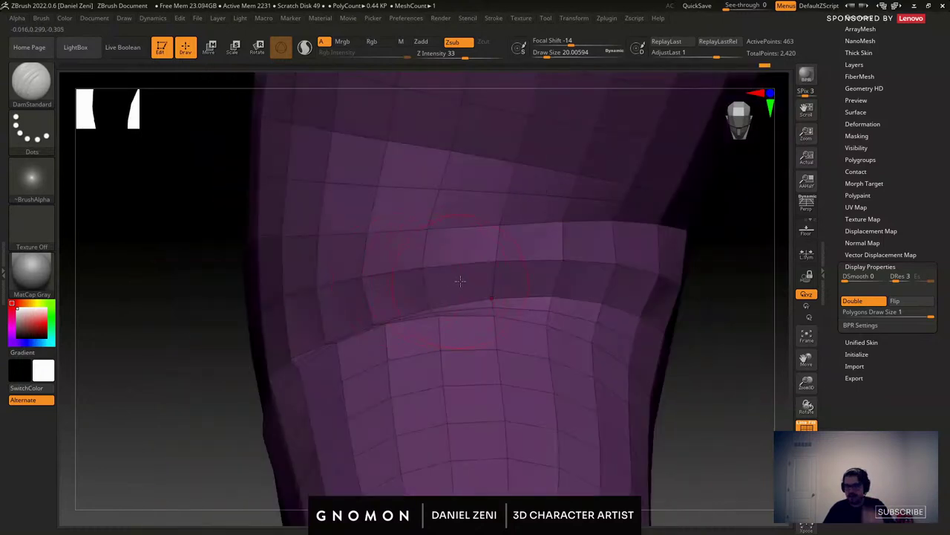
mouse_move(460, 281)
right_down()
mouse_move(178, 306)
mouse_move(357, 285)
right_up()
mouse_move(361, 283)
mouse_down()
mouse_move(552, 264)
mouse_move(661, 265)
mouse_up()
right_drag(664, 269, 506, 303)
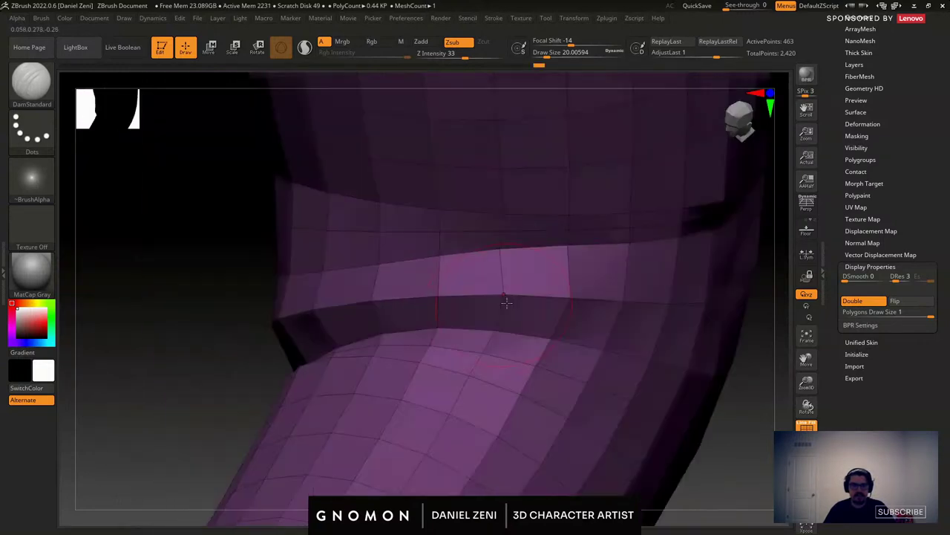
drag(506, 303, 674, 303)
right_drag(597, 310, 600, 317)
mouse_move(600, 316)
mouse_down()
mouse_move(380, 329)
mouse_move(684, 328)
mouse_up()
Turn on dynamic subdivision and hide the polyframe to examine the smoothed elbow crease on the whole arm.
ctrl+right_drag(684, 328, 665, 289)
key(d)
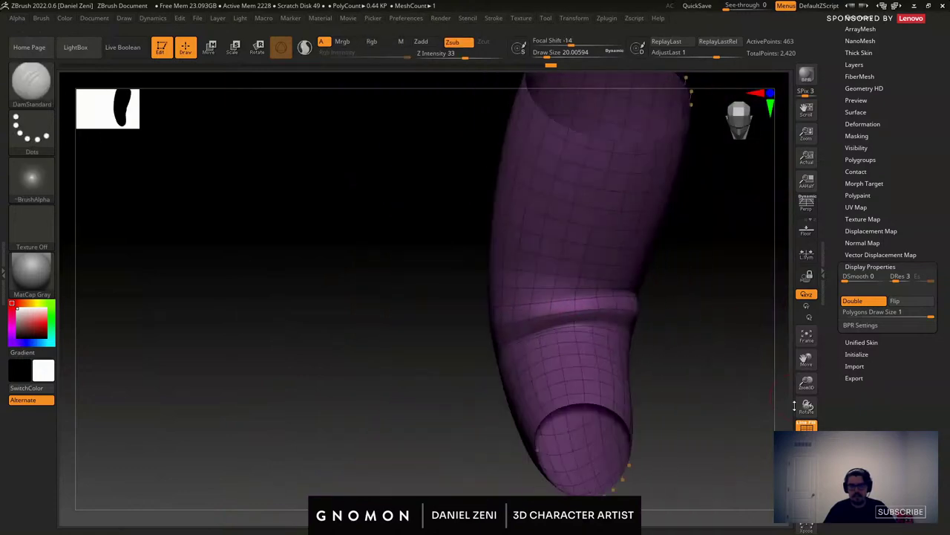
click(807, 428)
right_drag(631, 351, 609, 320)
ctrl+right_drag(609, 319, 522, 256)
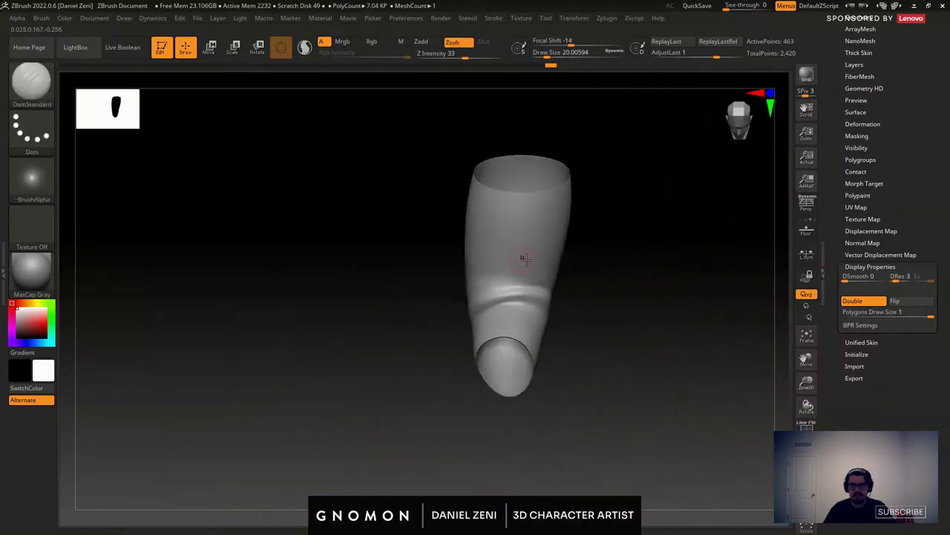
Select the Move brush and show the polyframe on the arm again.
click(43, 87)
click(465, 216)
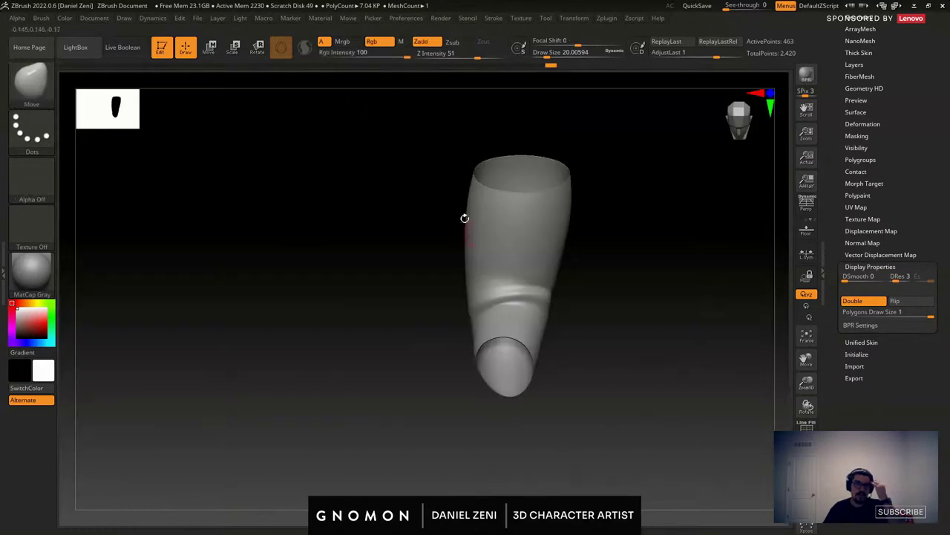
click(807, 427)
ctrl+right_drag(524, 249, 490, 309)
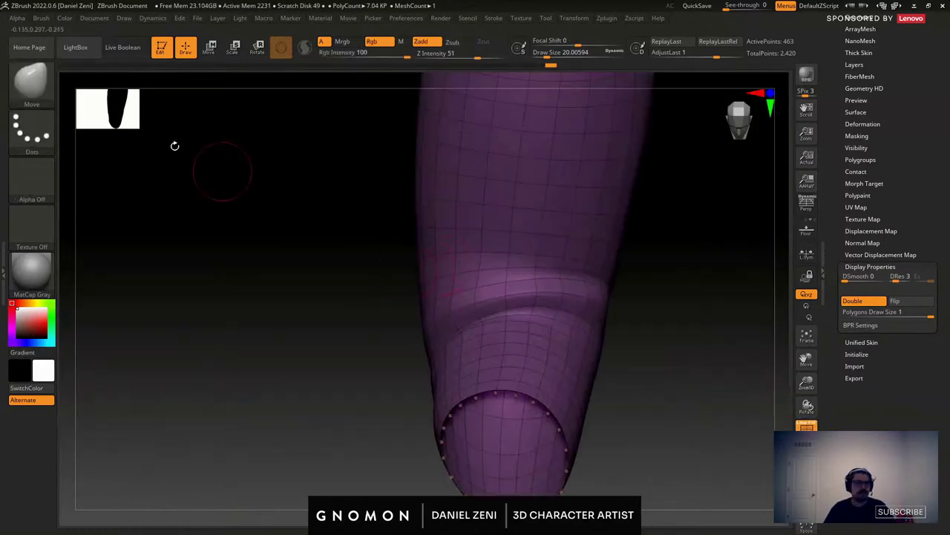
Try a DamStandard crease stroke across the front of the elbow fold at a draw size of about 31.
click(42, 89)
click(278, 104)
right_drag(411, 269, 436, 282)
key(space)
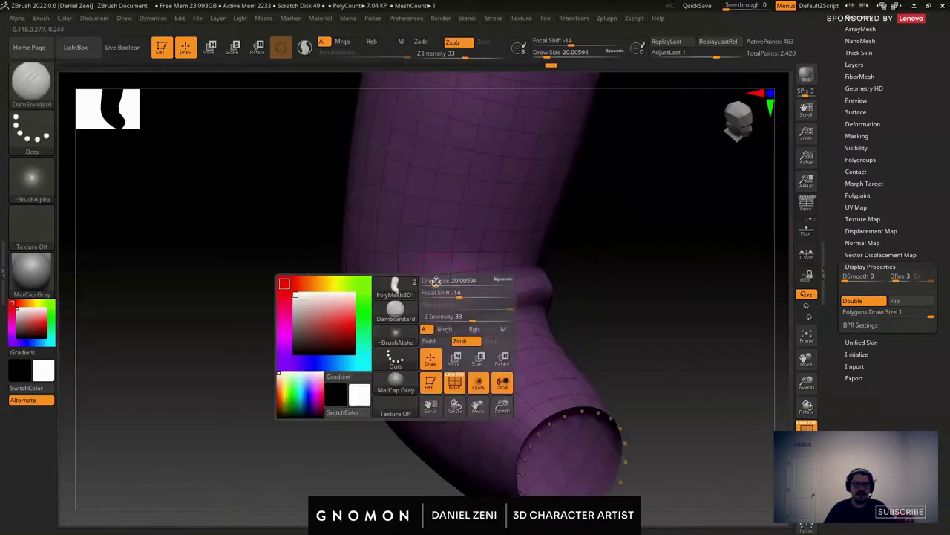
click(436, 282)
mouse_move(393, 278)
mouse_down()
mouse_move(566, 267)
mouse_move(355, 288)
mouse_up()
key(ctrl+z)
right_drag(473, 282, 464, 281)
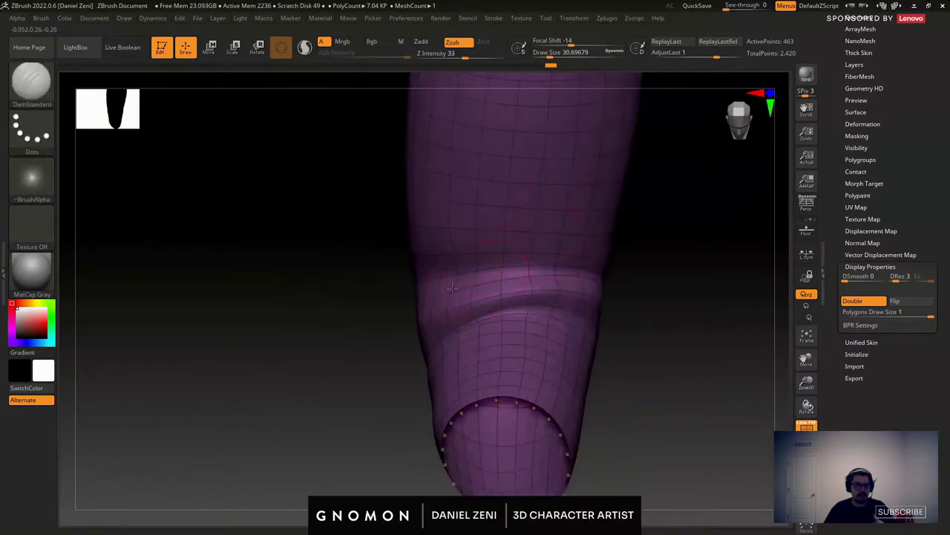
Select the Move brush, set its draw size to about 90 and adjust the upper arm's silhouette.
click(31, 82)
click(375, 102)
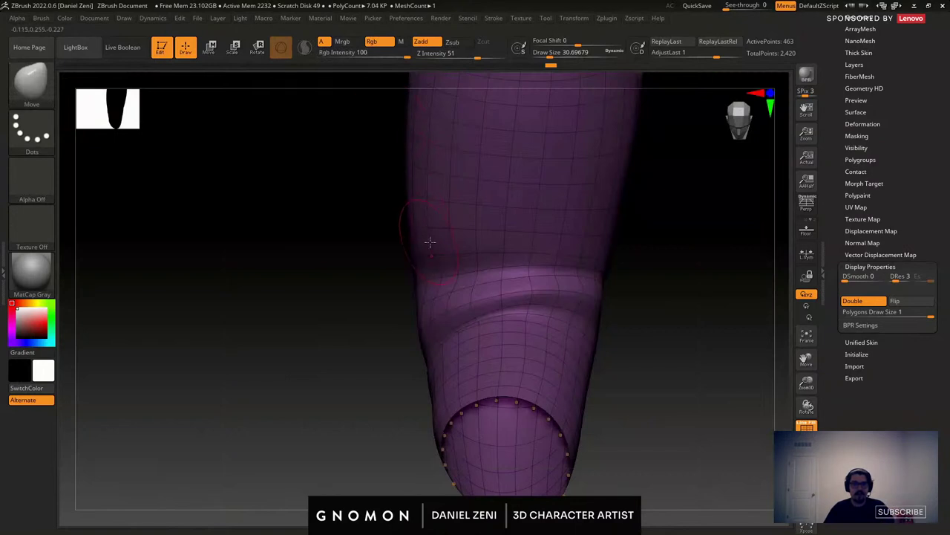
key(space)
drag(439, 187, 448, 187)
ctrl+right_drag(431, 236, 421, 205)
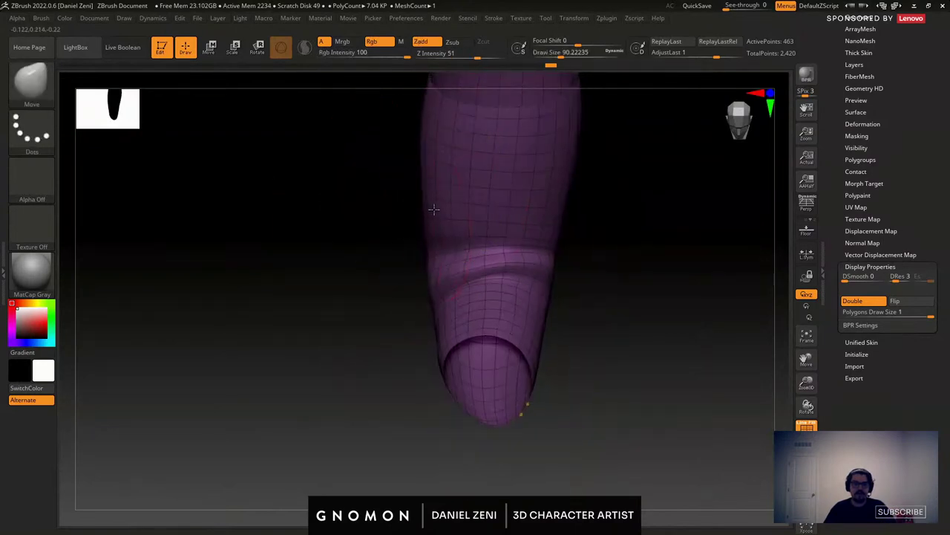
drag(571, 165, 434, 181)
right_drag(433, 275, 478, 256)
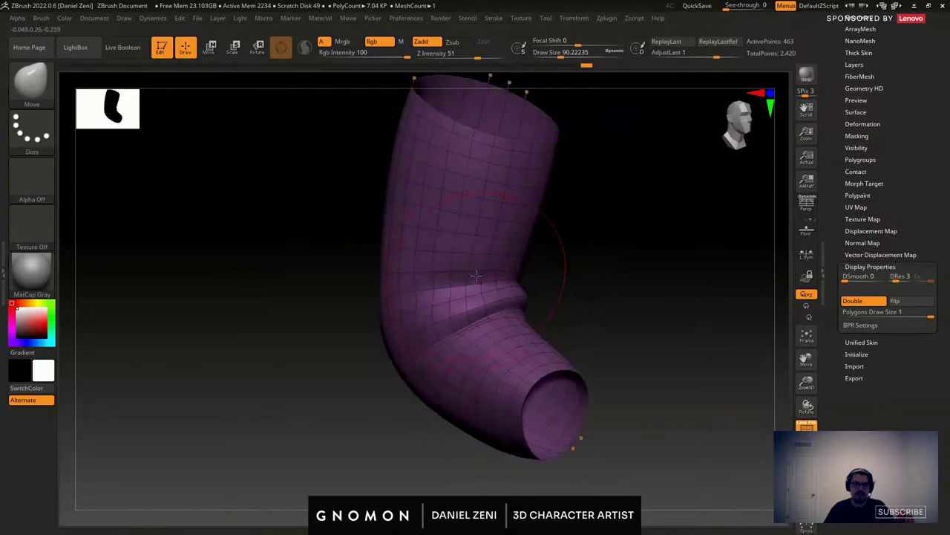
Reduce the Move brush's draw size to about 56 and examine the smoothed arm with the hand shown and the polyframe hidden.
key(space)
drag(473, 281, 466, 281)
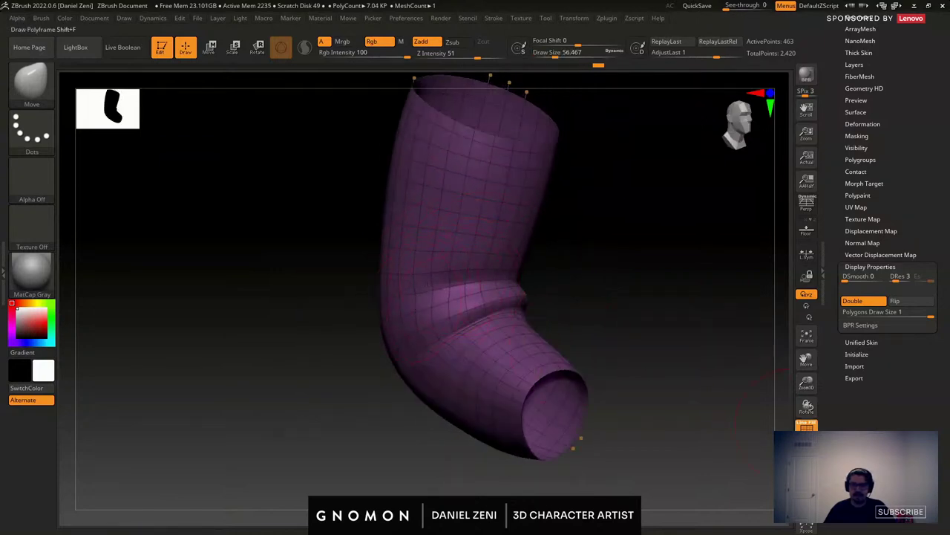
click(807, 426)
drag(633, 386, 609, 381)
right_drag(464, 314, 483, 299)
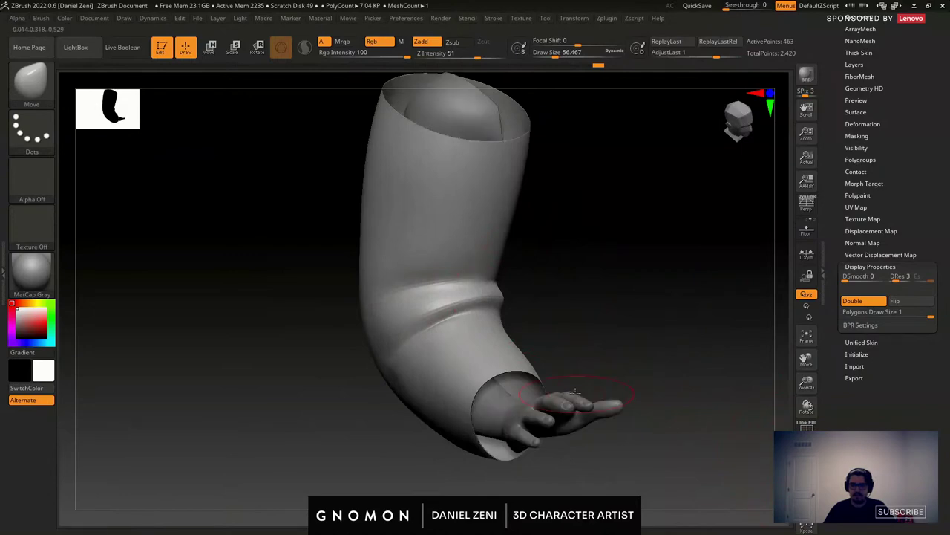
drag(628, 403, 743, 381)
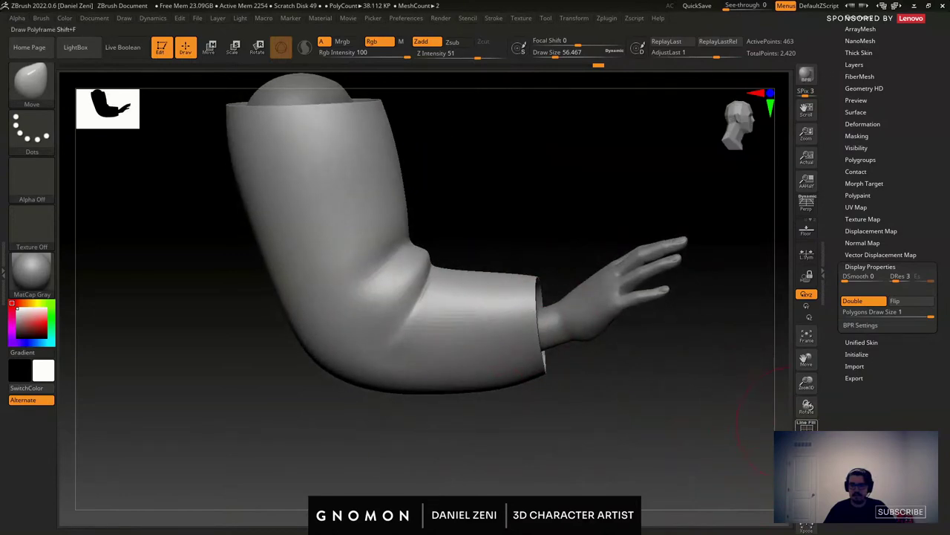
Show the polyframe, turn off dynamic subdivision and select the ZModeler brush at the sleeve's wrist opening.
click(806, 425)
drag(653, 358, 615, 346)
key(shift+d)
mouse_move(526, 276)
alt+right_down()
mouse_move(443, 259)
mouse_move(438, 319)
alt+right_up()
click(43, 90)
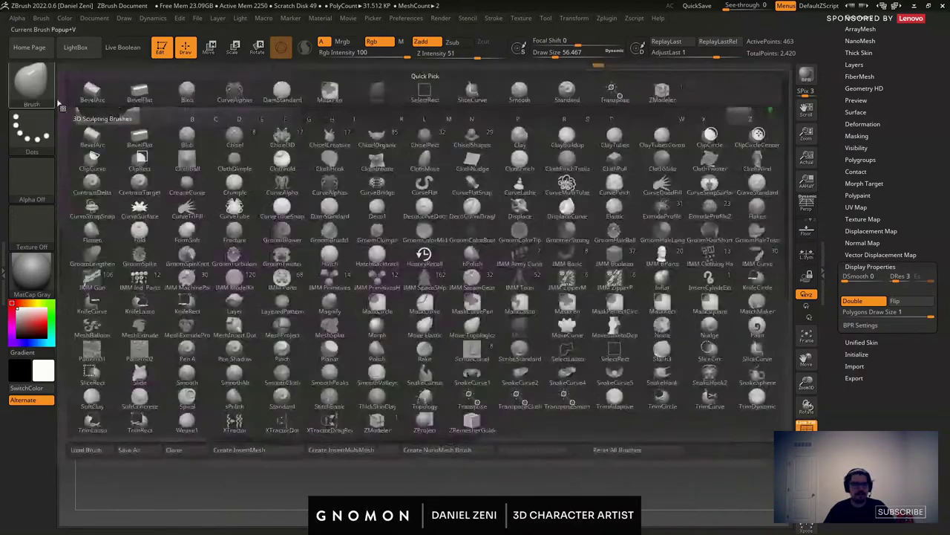
click(377, 421)
drag(475, 185, 434, 297)
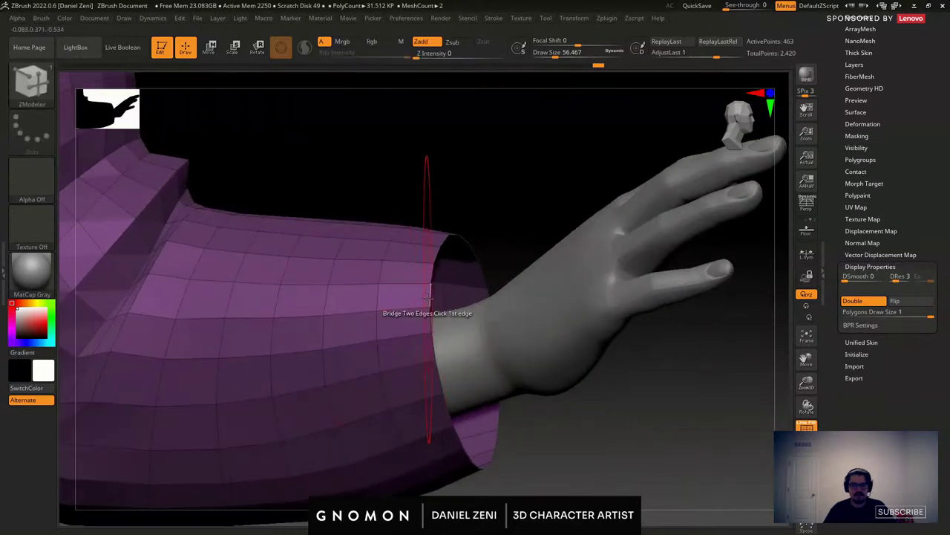
Set the ZModeler edge action to Close with a convex hole, try capping the wrist opening and hide the hand.
key(space)
click(301, 250)
right_drag(424, 329, 412, 332)
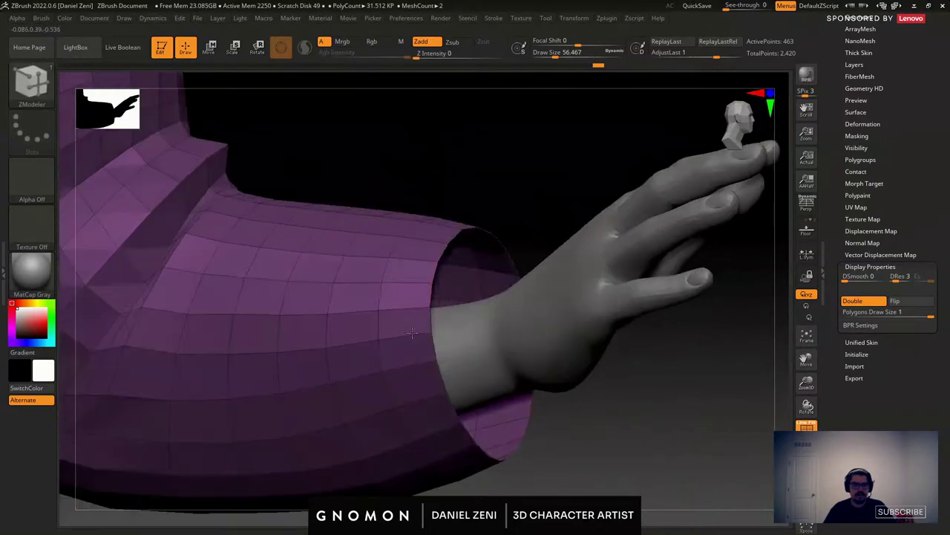
drag(412, 333, 435, 312)
click(430, 293)
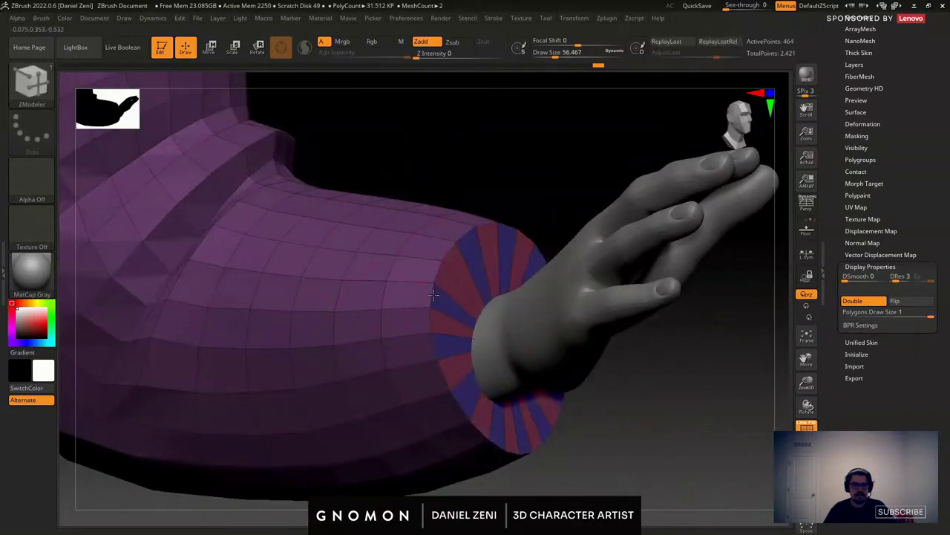
click(434, 295)
click(808, 502)
Undo the first cap and close the sleeve's wrist opening again with a flat convex cap that has one inner ring.
key(ctrl+z)
key(ctrl+z)
key(d)
right_drag(520, 338, 542, 264)
key(shift+d)
click(545, 261)
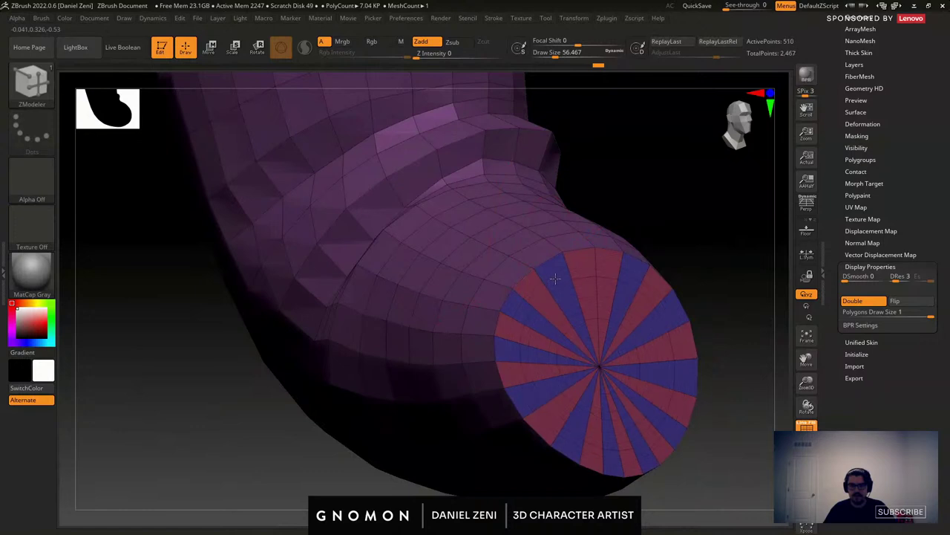
click(555, 275)
mouse_move(546, 283)
right_down()
mouse_move(430, 311)
mouse_move(478, 252)
mouse_move(530, 280)
right_up()
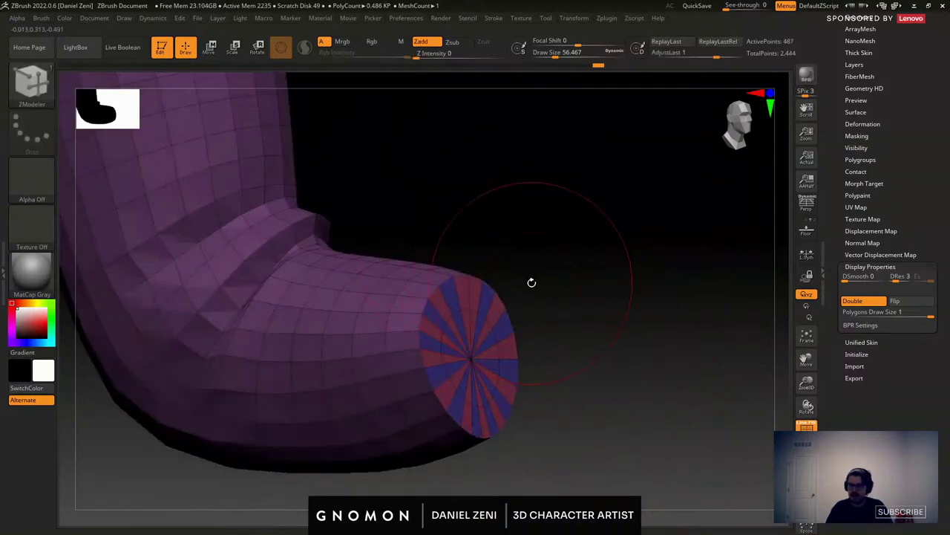
Isolate the wrist cap, assign it its own polygroup and unhide the whole arm.
right_drag(389, 304, 373, 313)
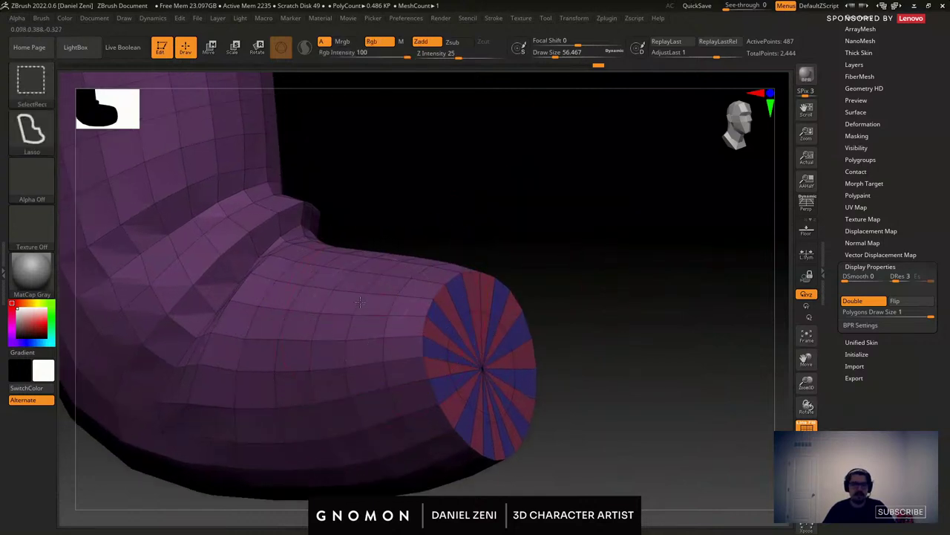
ctrl+shift+click(364, 297)
ctrl+shift+drag(363, 295, 367, 304)
ctrl+shift+click(361, 297)
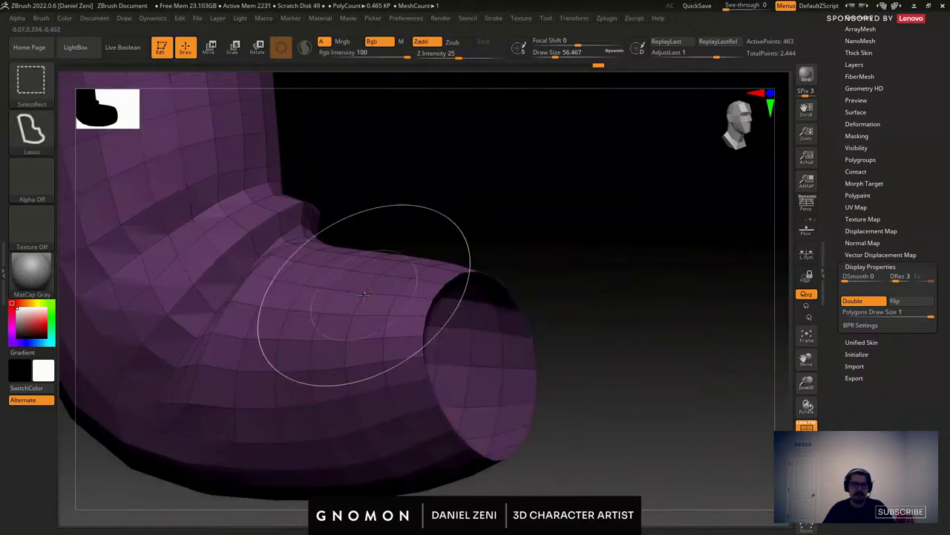
ctrl+shift+click(482, 202)
key(b)
key(z)
key(m)
key(ctrl+w)
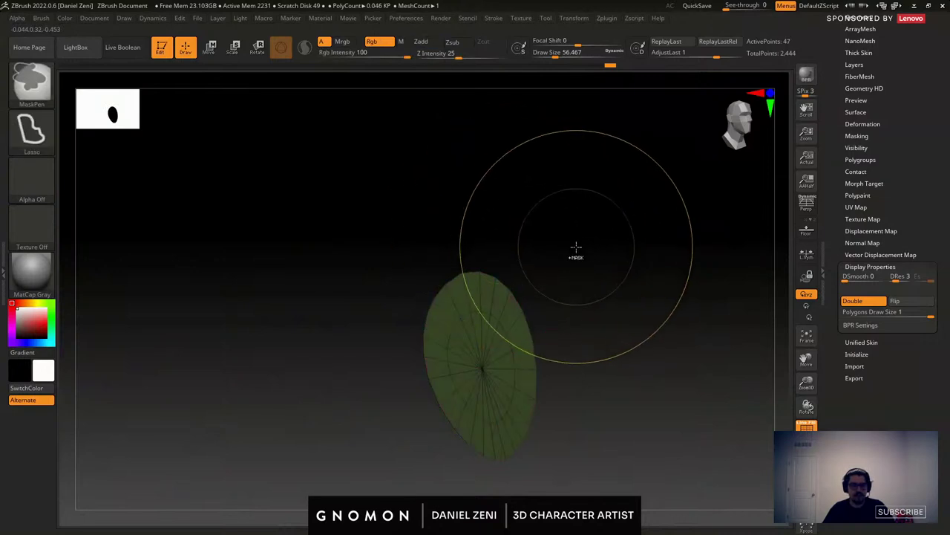
ctrl+shift+click(575, 248)
right_drag(506, 336, 483, 326)
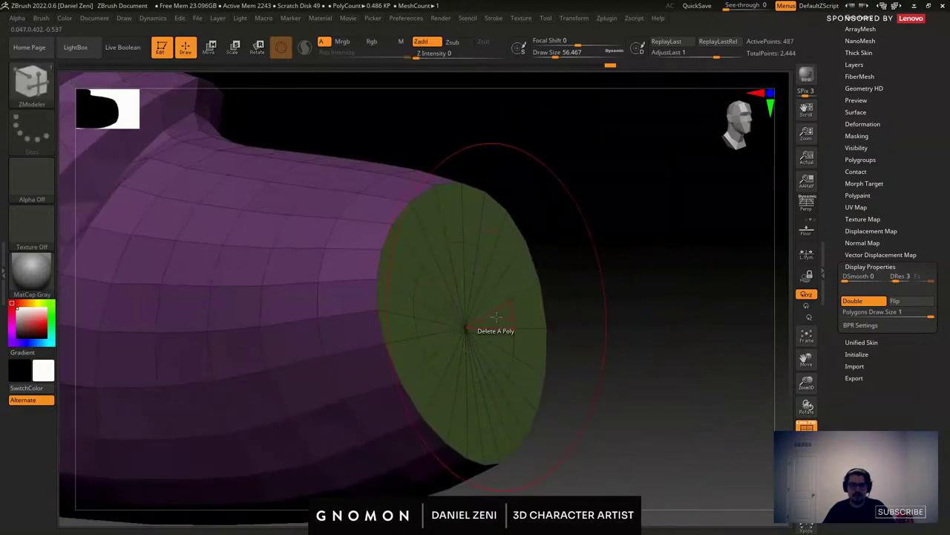
Set the ZModeler polygon action to Extrude with the Polyloop target for the wrist cap.
key(space)
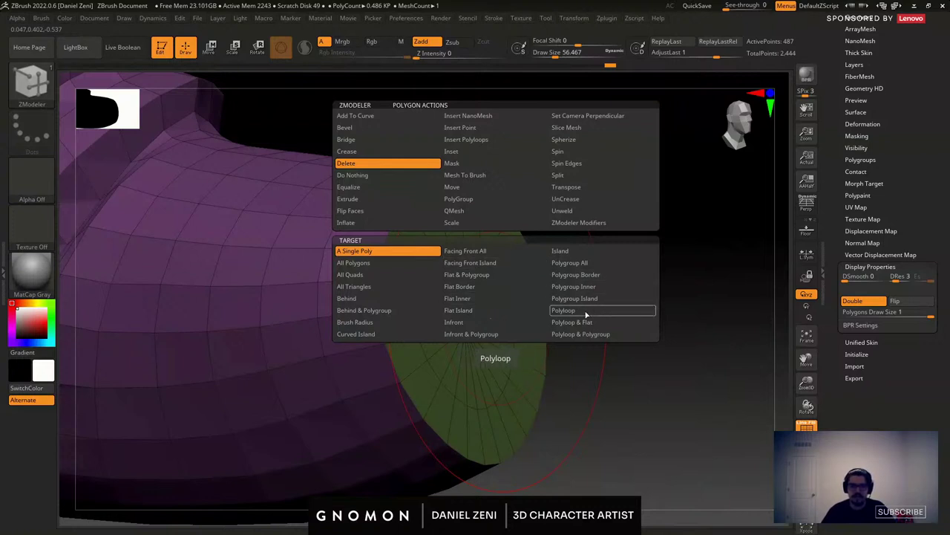
click(365, 202)
click(573, 311)
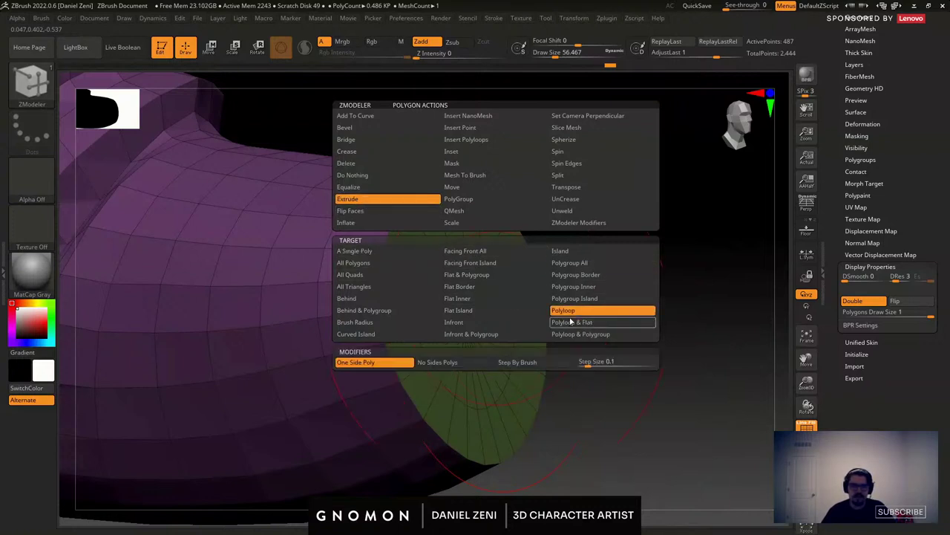
mouse_move(558, 333)
right_down()
mouse_move(516, 339)
mouse_move(437, 273)
right_up()
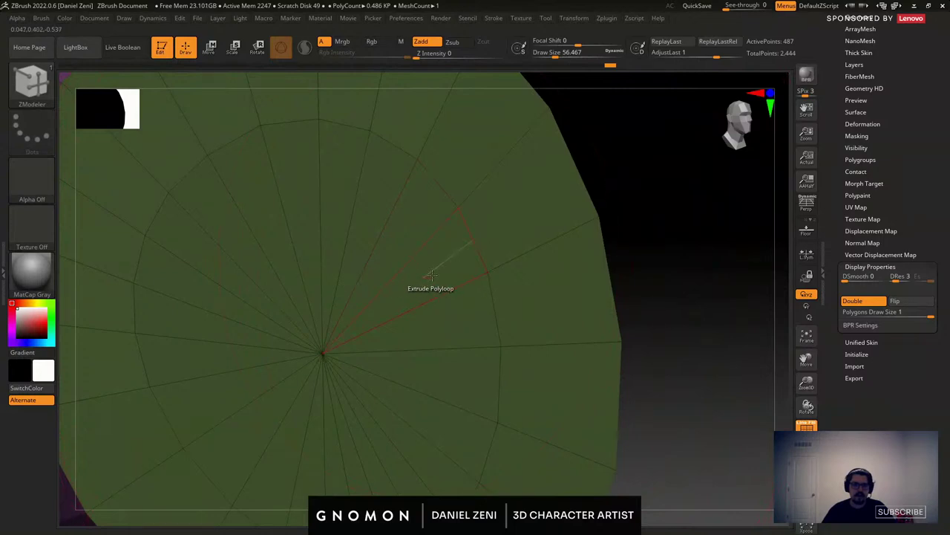
Try extruding polyloops from the wedges of the wrist cap.
double_click(447, 264)
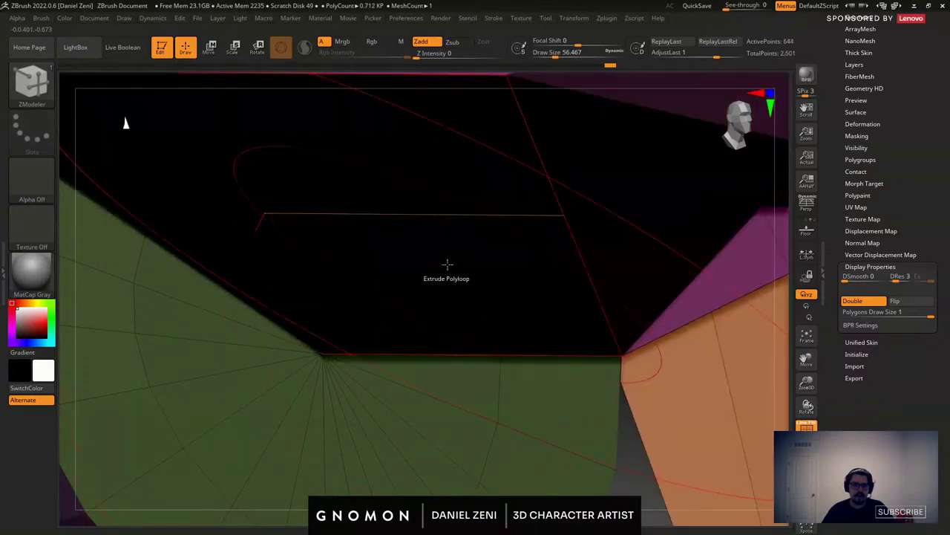
key(ctrl+z)
key(ctrl+z)
click(504, 307)
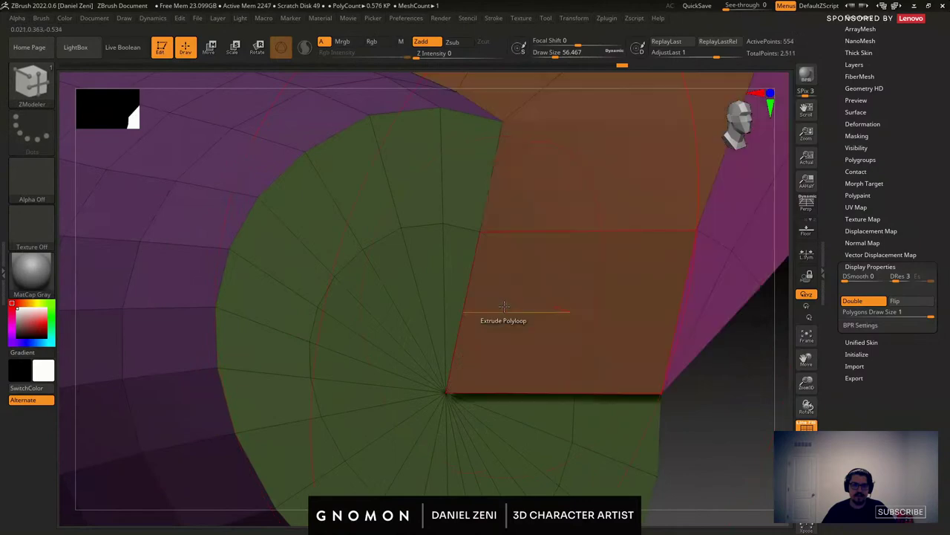
mouse_move(502, 307)
ctrl+right_down()
mouse_move(478, 225)
mouse_move(483, 319)
ctrl+right_up()
key(ctrl+z)
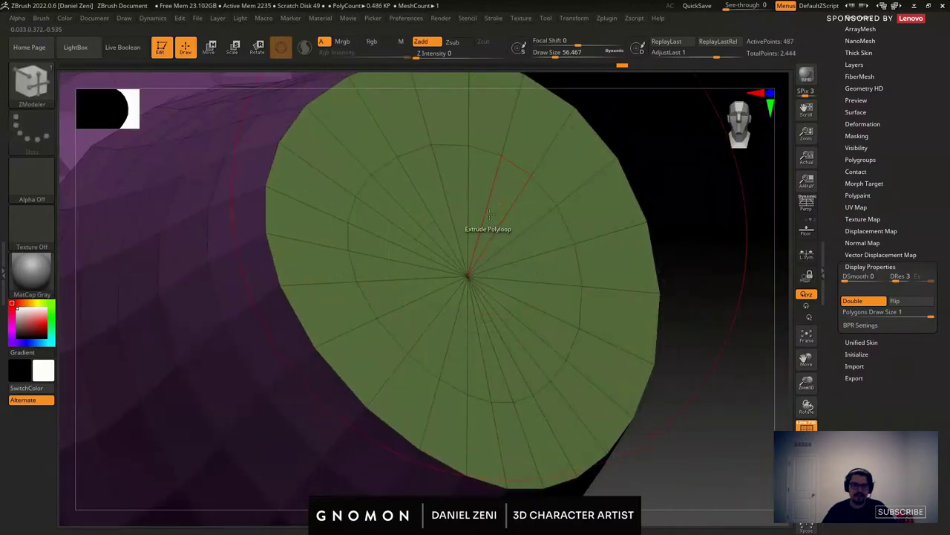
Extrude the inner disc of the wrist cap outward along the wrist as an inner cuff, and show the hand again.
mouse_move(496, 216)
mouse_down()
mouse_move(502, 204)
mouse_move(774, 191)
mouse_up()
mouse_move(486, 356)
ctrl+right_down()
mouse_move(466, 271)
mouse_move(487, 271)
ctrl+right_up()
key(ctrl+z)
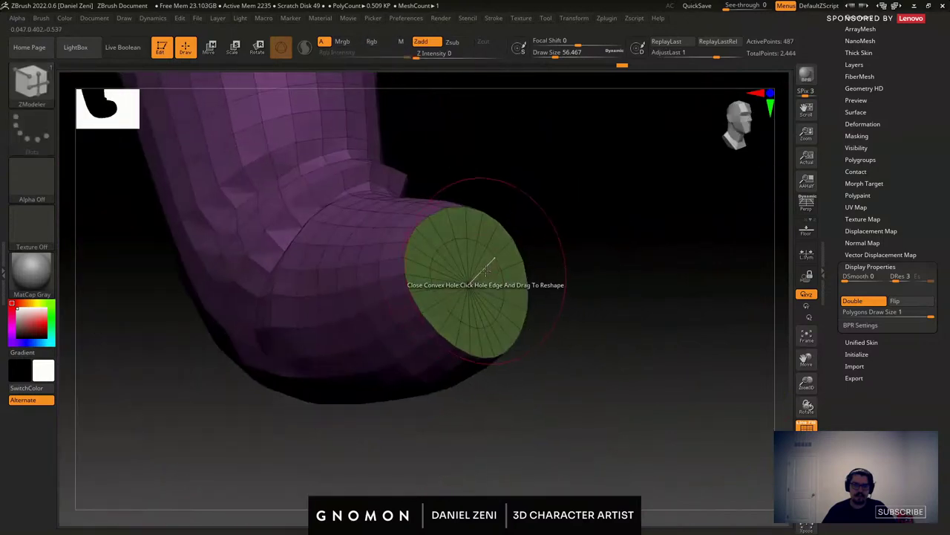
drag(483, 262, 661, 242)
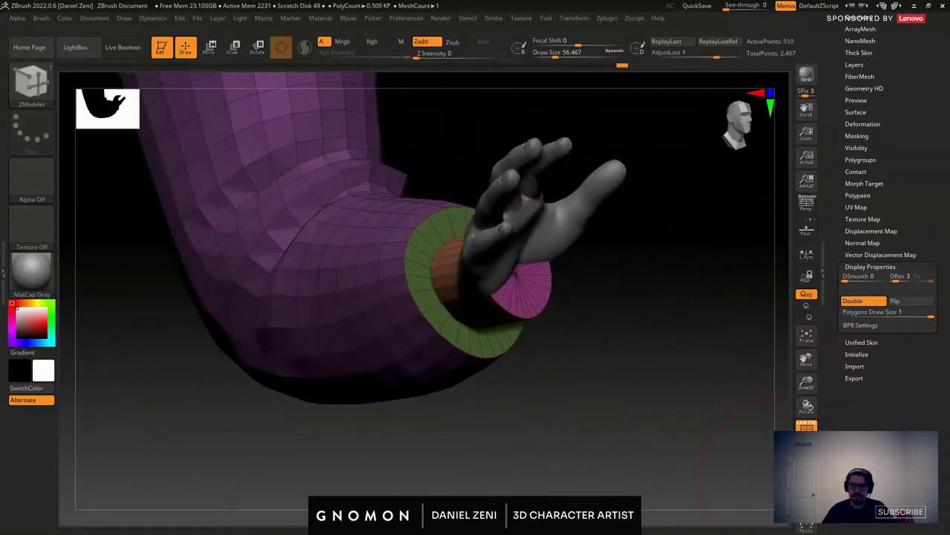
drag(475, 312, 568, 304)
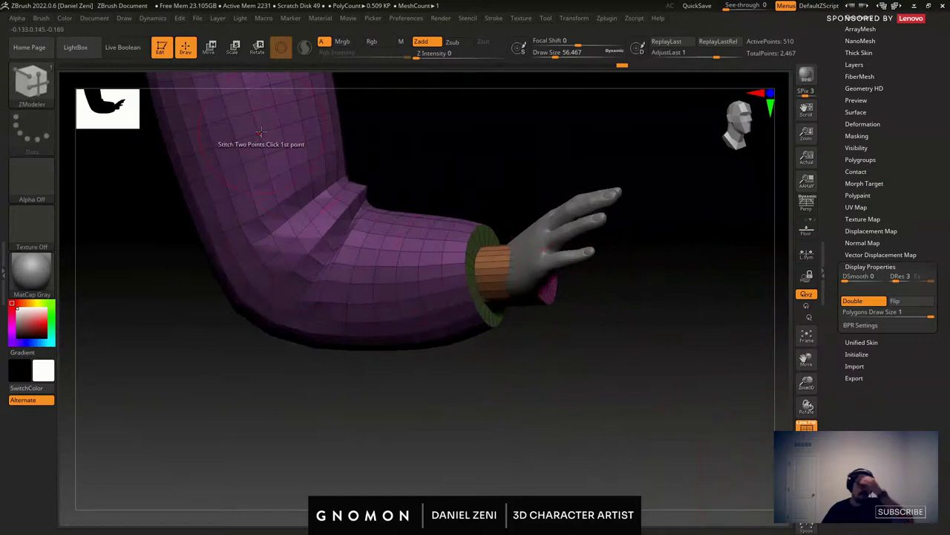
Select the Move brush and enlarge its draw size to about 154 to fit the inner cuff to the wrist.
click(32, 83)
click(377, 94)
mouse_move(534, 297)
right_down()
mouse_move(461, 312)
mouse_move(475, 334)
right_up()
key(space)
drag(523, 269, 526, 270)
right_drag(480, 272, 572, 236)
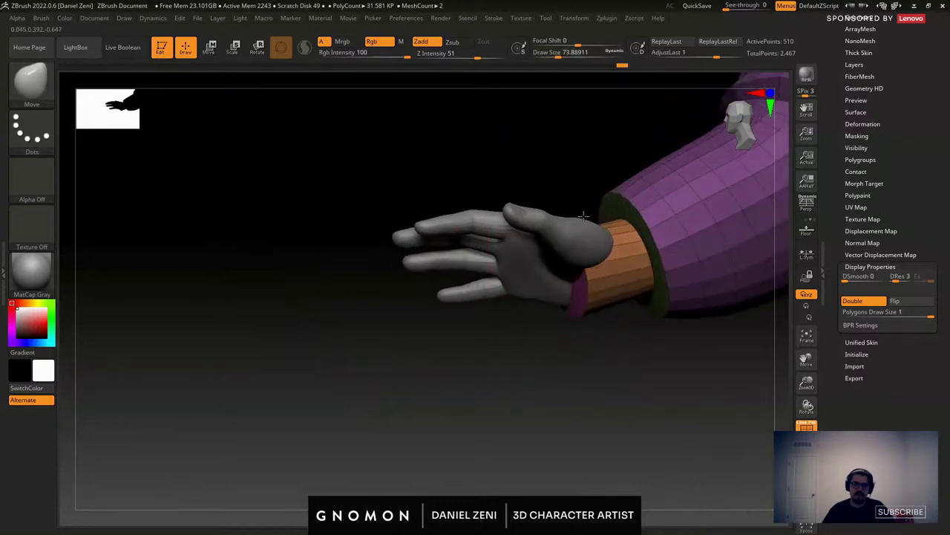
key(space)
drag(584, 216, 589, 216)
ctrl+right_drag(588, 263, 562, 231)
key(space)
drag(562, 231, 568, 232)
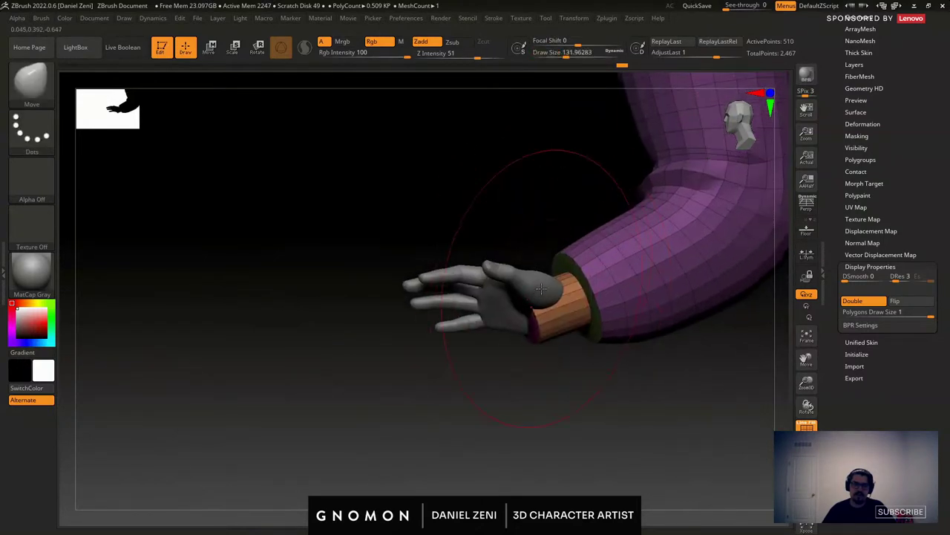
right_drag(541, 290, 550, 295)
right_drag(607, 268, 566, 257)
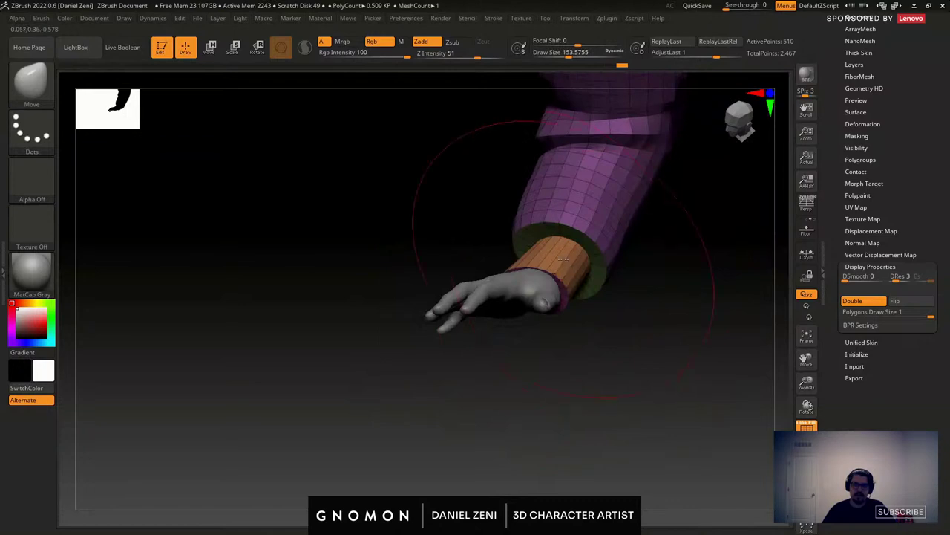
Reshape the inner cuff around the wrist with Move strokes and set the draw size to about 71.
key(space)
drag(567, 258, 552, 258)
right_drag(552, 258, 542, 270)
drag(531, 259, 528, 256)
mouse_move(528, 256)
right_down()
mouse_move(505, 252)
mouse_move(522, 235)
right_up()
key(space)
drag(523, 234, 530, 235)
right_drag(530, 235, 493, 248)
drag(493, 248, 511, 244)
key(space)
mouse_move(509, 267)
right_down()
mouse_move(476, 267)
mouse_move(474, 300)
mouse_move(509, 221)
mouse_move(503, 273)
mouse_move(476, 273)
mouse_move(540, 325)
right_up()
key(space)
Insert single edge loops around the inner cuff near both of its ends with ZModeler.
click(18, 89)
click(376, 421)
key(space)
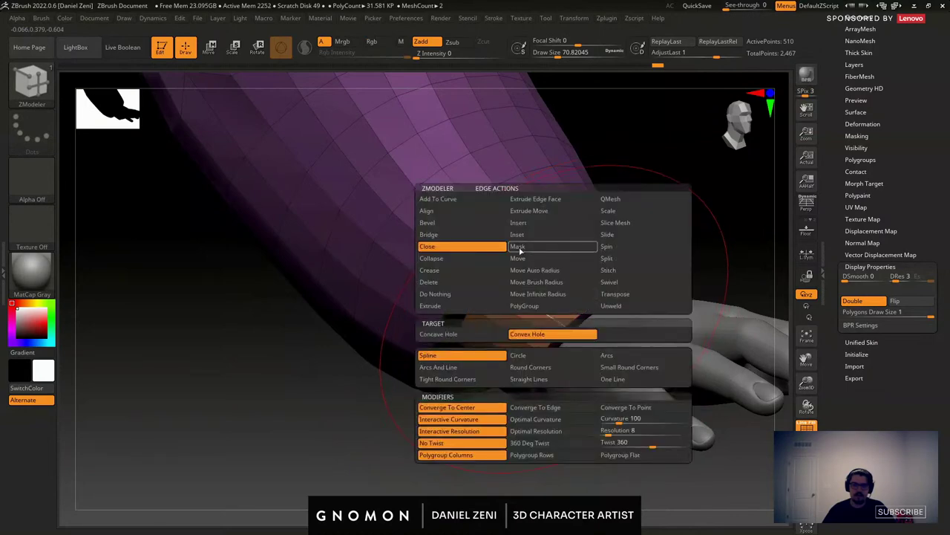
click(523, 212)
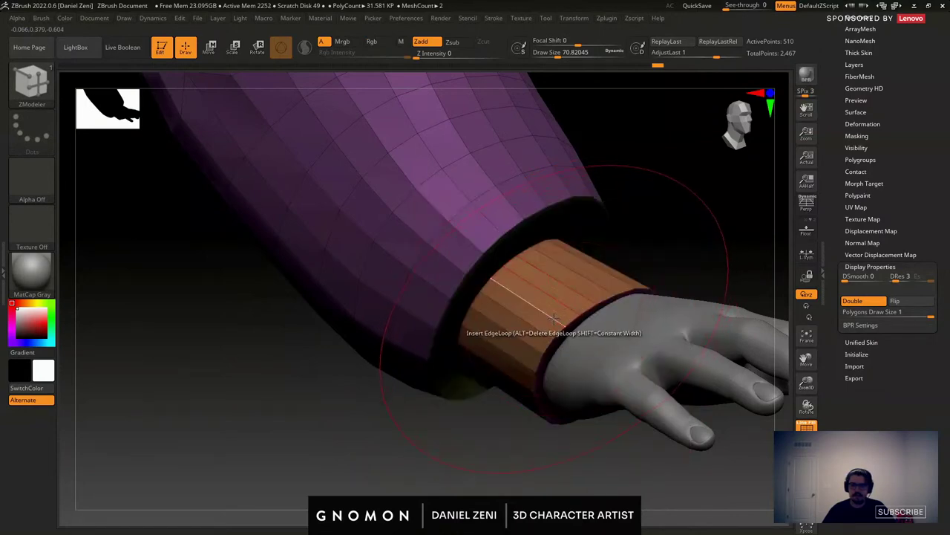
click(554, 316)
right_drag(553, 315, 513, 260)
click(494, 349)
ctrl+right_drag(512, 260, 486, 214)
Set the ZModeler edge action to Bevel and bevel the sleeve's outer rim at the wrist with a single row.
key(space)
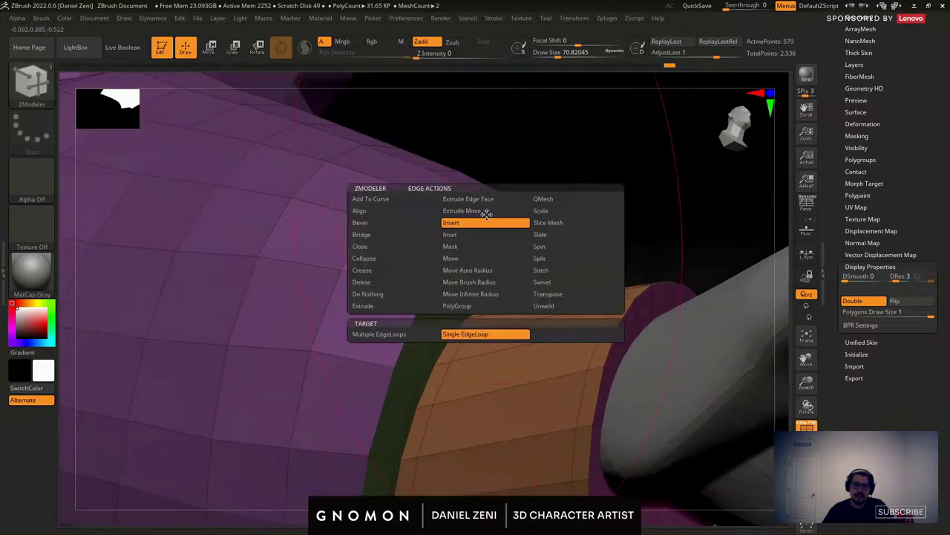
click(362, 223)
key(space)
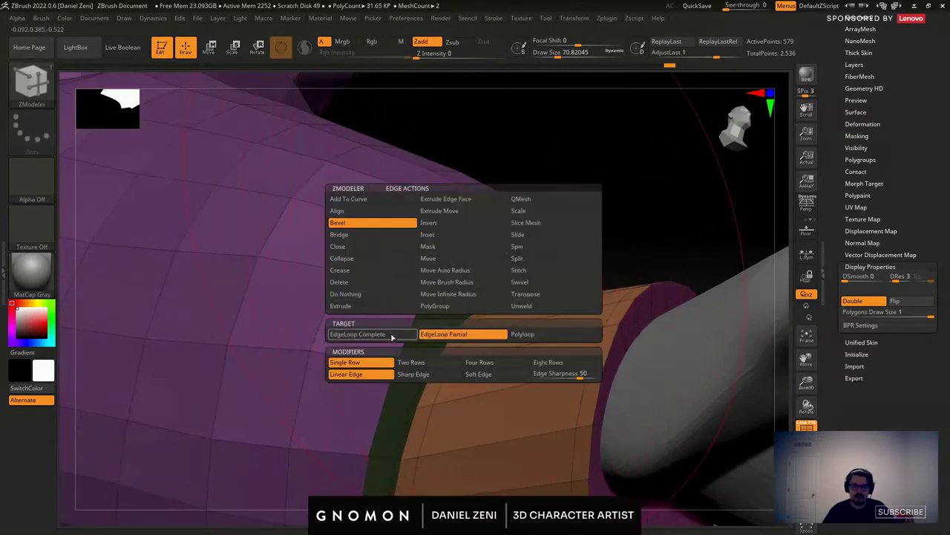
drag(469, 226, 471, 255)
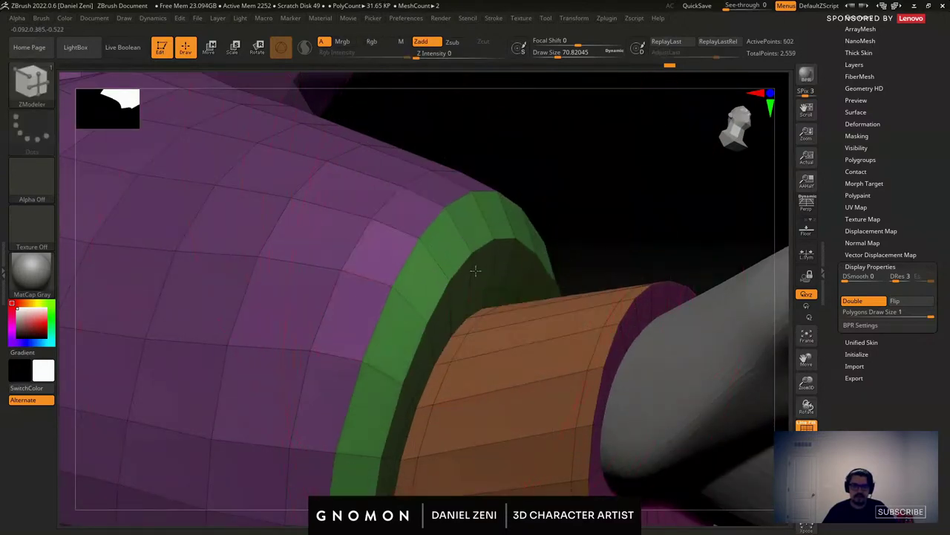
Set the ZModeler edge action to Slide with EdgeLoop Complete and slide the edge loops of the bevelled rim at the sleeve's wrist.
key(space)
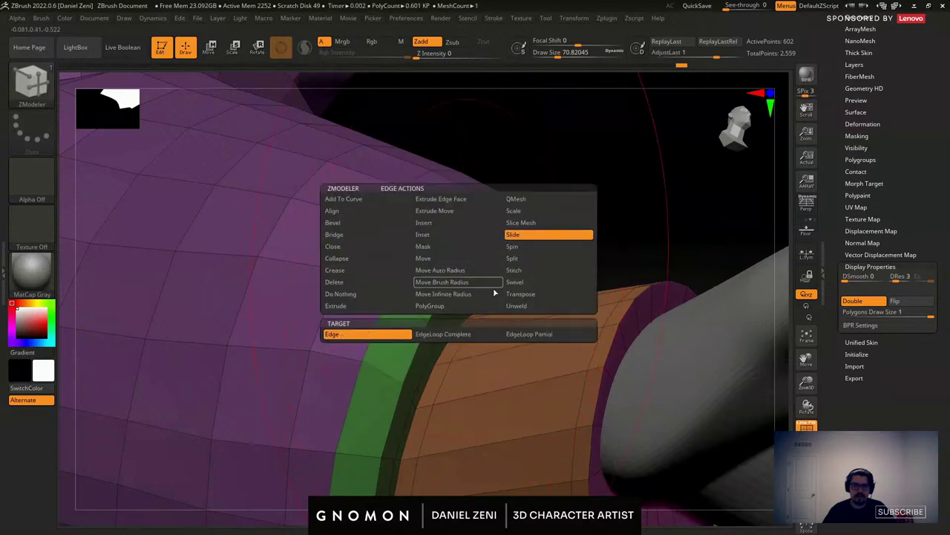
click(443, 333)
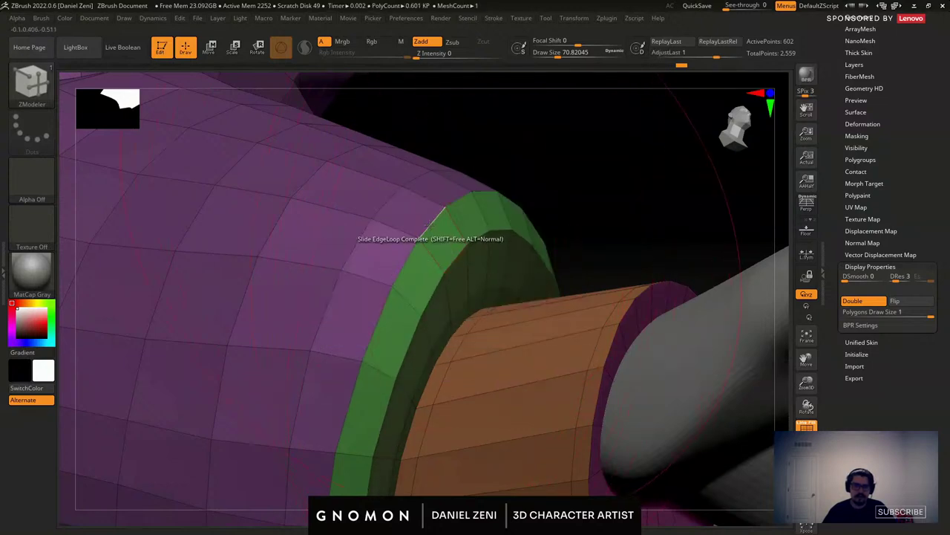
drag(430, 223, 416, 225)
drag(453, 267, 445, 261)
ctrl+right_drag(455, 308, 480, 255)
shift+drag(744, 405, 653, 390)
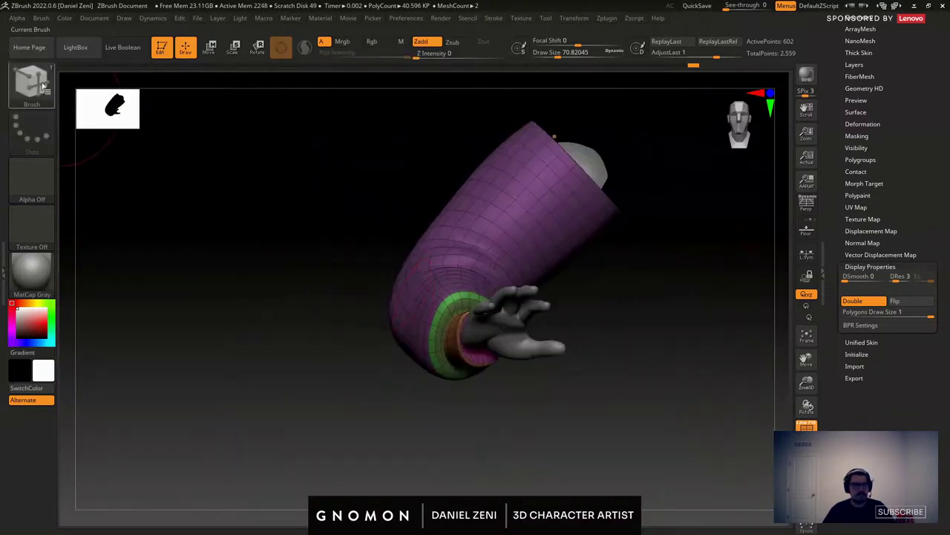
Hide the polyframe and nudge the inner cuff around the wrist with the Move brush at a draw size of about 49.
click(43, 87)
click(373, 93)
ctrl+right_drag(505, 363, 446, 327)
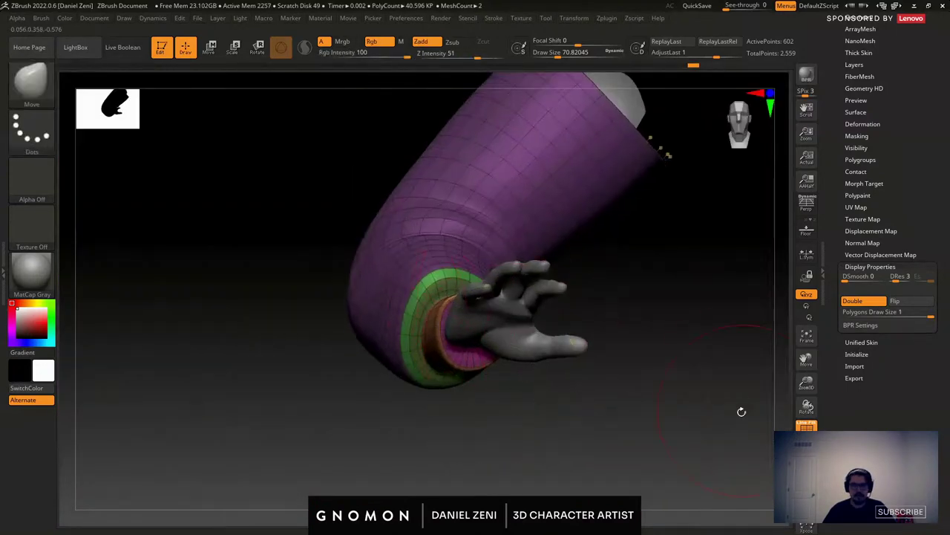
click(807, 425)
key(space)
drag(520, 335, 507, 335)
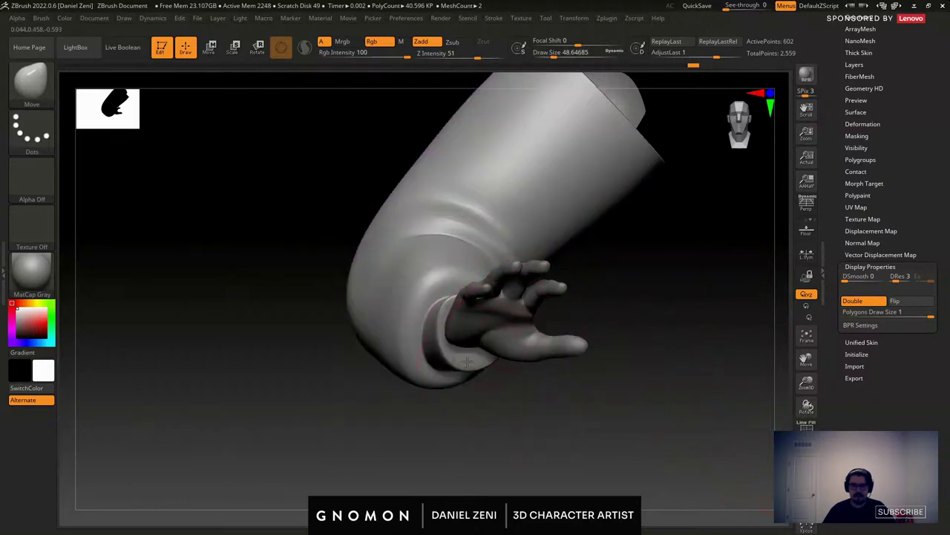
drag(470, 364, 470, 355)
mouse_move(472, 312)
right_down()
mouse_move(483, 360)
mouse_move(486, 348)
right_up()
drag(449, 316, 457, 306)
Adjust the cuff opening at the wrist and the sleeve's outer elbow with Move strokes.
ctrl+right_drag(478, 297, 487, 249)
mouse_move(486, 249)
right_down()
mouse_move(514, 227)
mouse_move(511, 236)
right_up()
ctrl+right_drag(511, 236, 548, 227)
shift+right_drag(548, 227, 522, 319)
alt+right_drag(544, 265, 519, 362)
drag(519, 362, 554, 324)
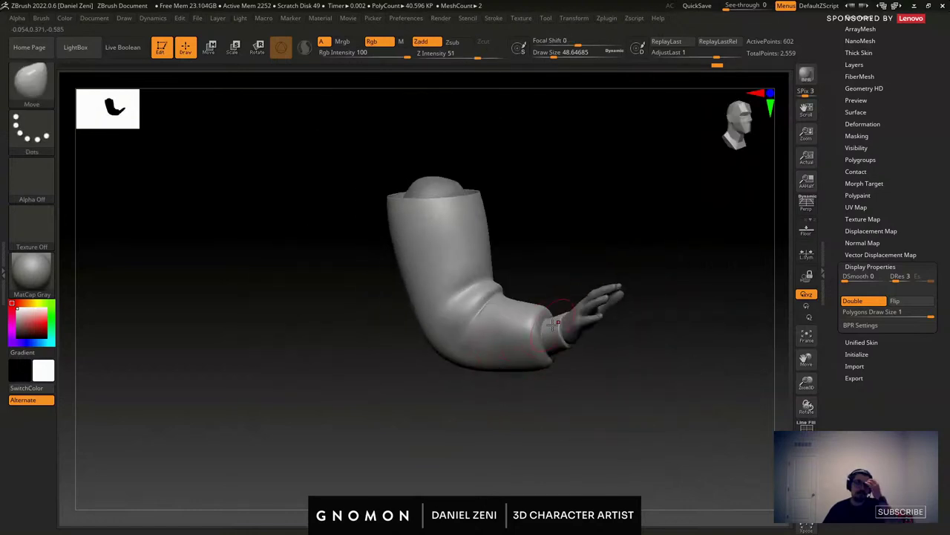
drag(468, 347, 460, 362)
ctrl+right_drag(460, 361, 463, 392)
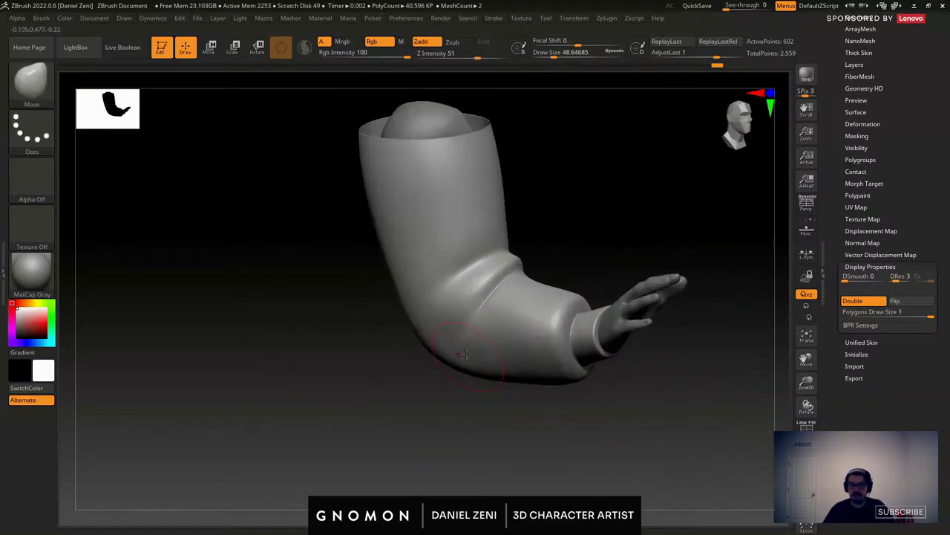
Show the polyframe, set the draw size to about 39 and adjust the underside of the sleeve's forearm with a Move stroke.
click(806, 426)
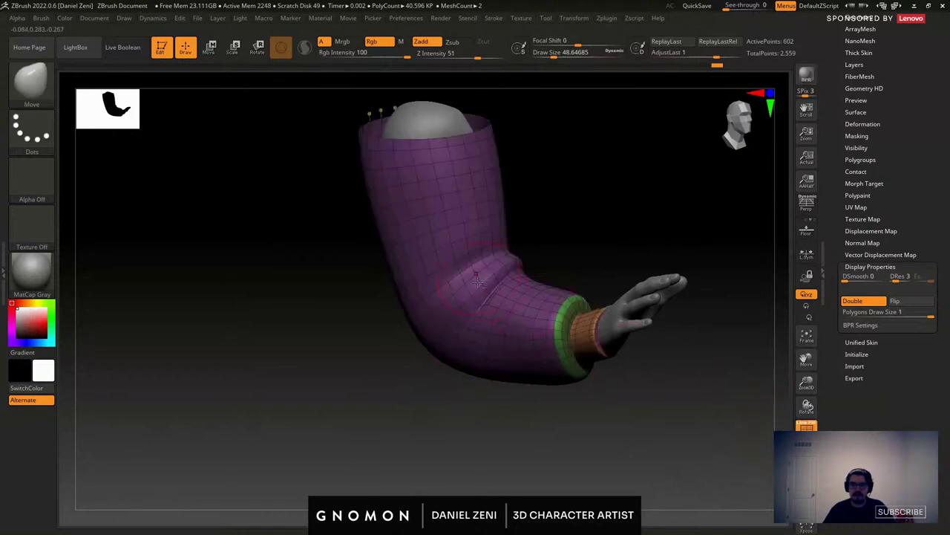
mouse_move(511, 334)
right_down()
mouse_move(462, 350)
mouse_move(464, 313)
mouse_move(476, 291)
mouse_move(489, 294)
right_up()
key(space)
drag(489, 295, 484, 296)
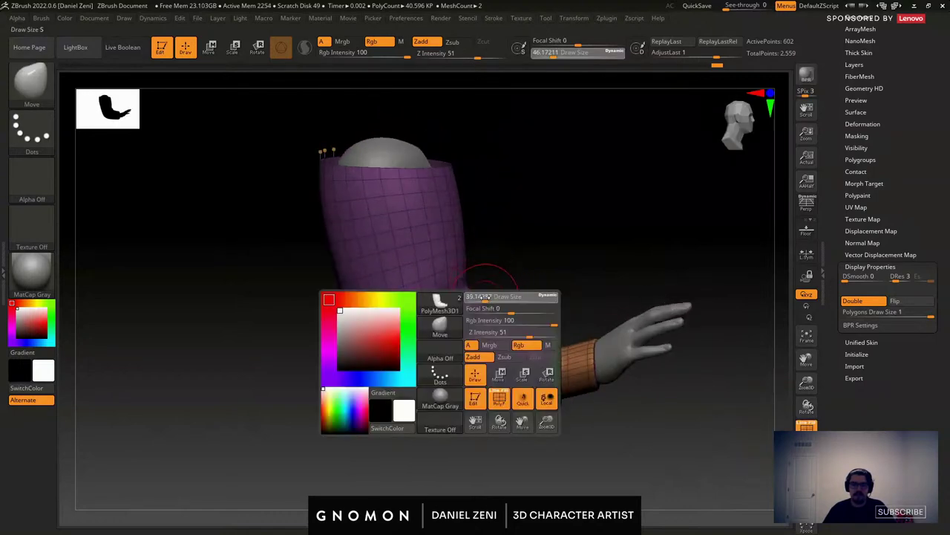
drag(458, 376, 455, 369)
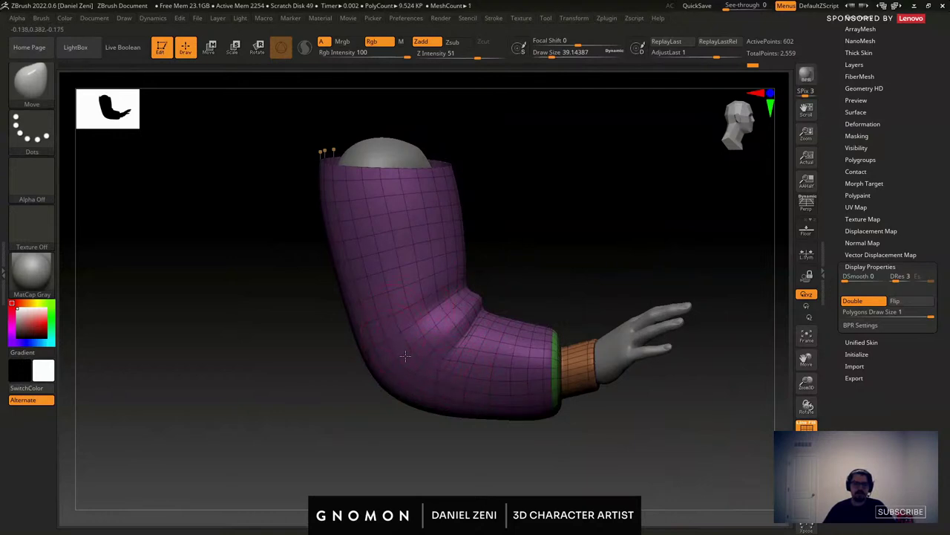
right_drag(406, 355, 539, 297)
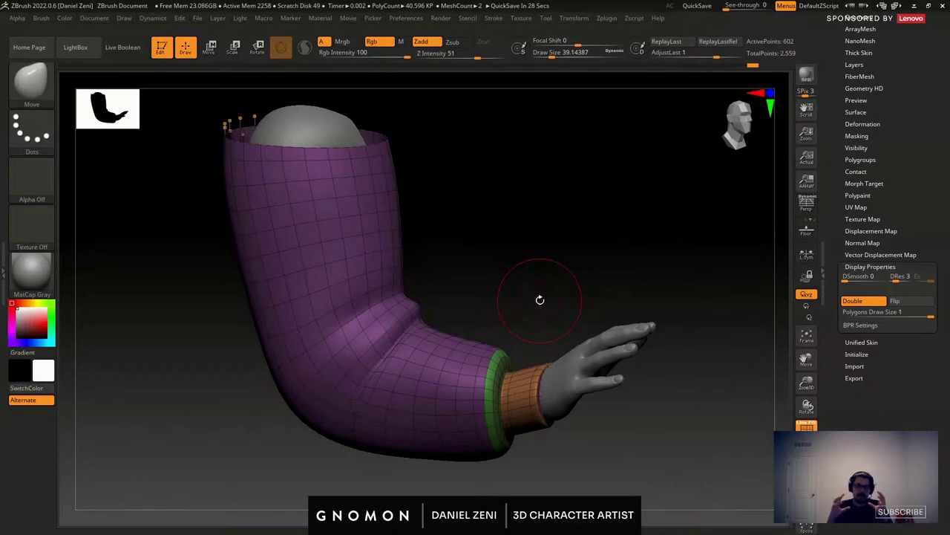
Hide the polyframe and examine the sleeve's elbow folds and cuff from several sides.
right_drag(536, 312, 440, 316)
ctrl+right_drag(439, 315, 416, 343)
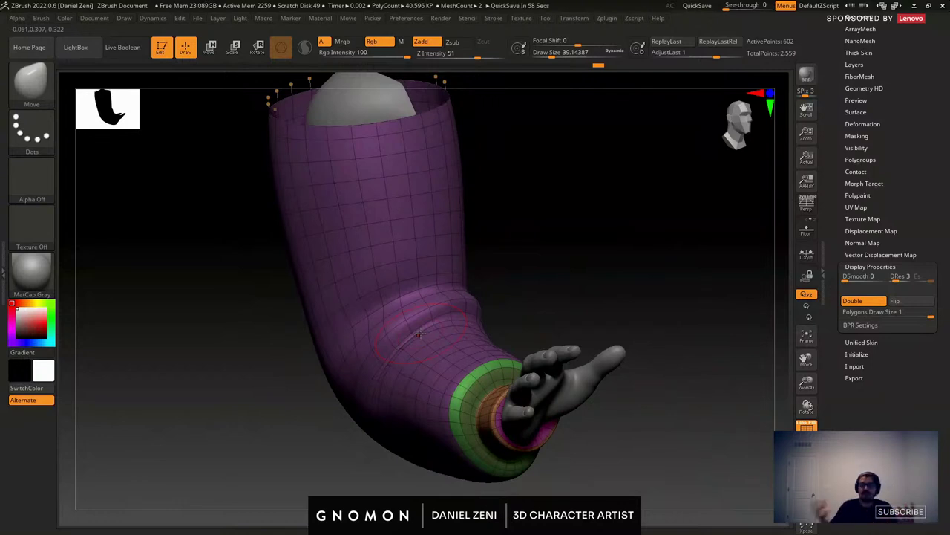
click(807, 425)
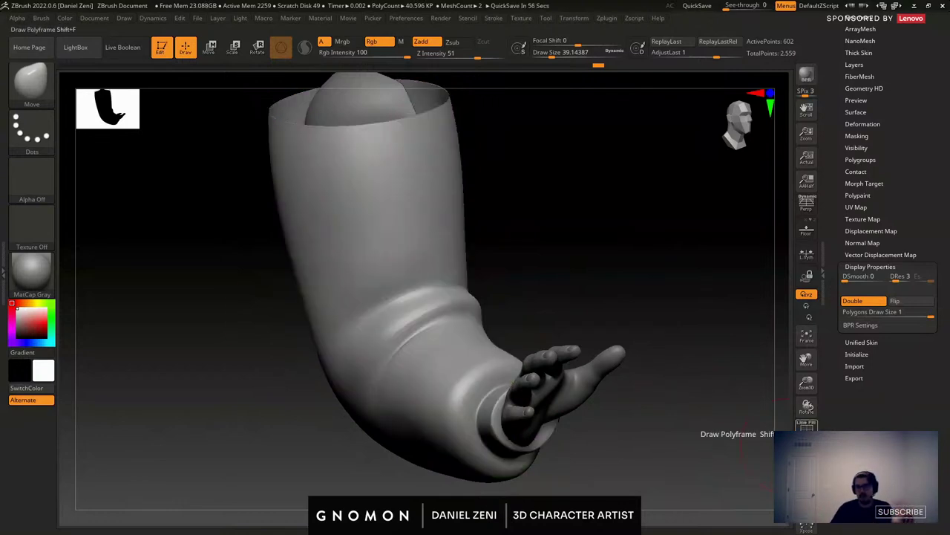
mouse_move(471, 329)
right_down()
mouse_move(392, 312)
mouse_move(321, 343)
right_up()
right_drag(554, 222, 546, 215)
ctrl+right_drag(546, 215, 528, 194)
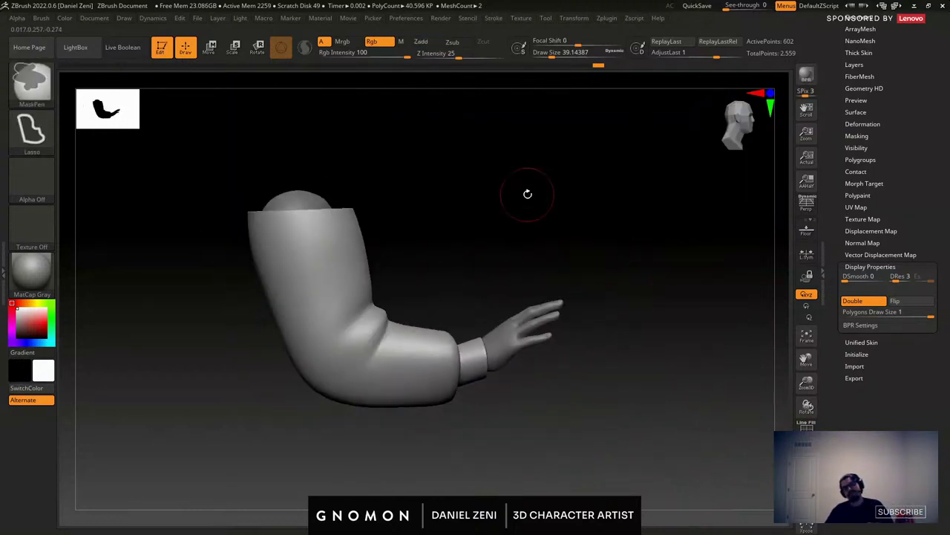
drag(527, 194, 511, 291)
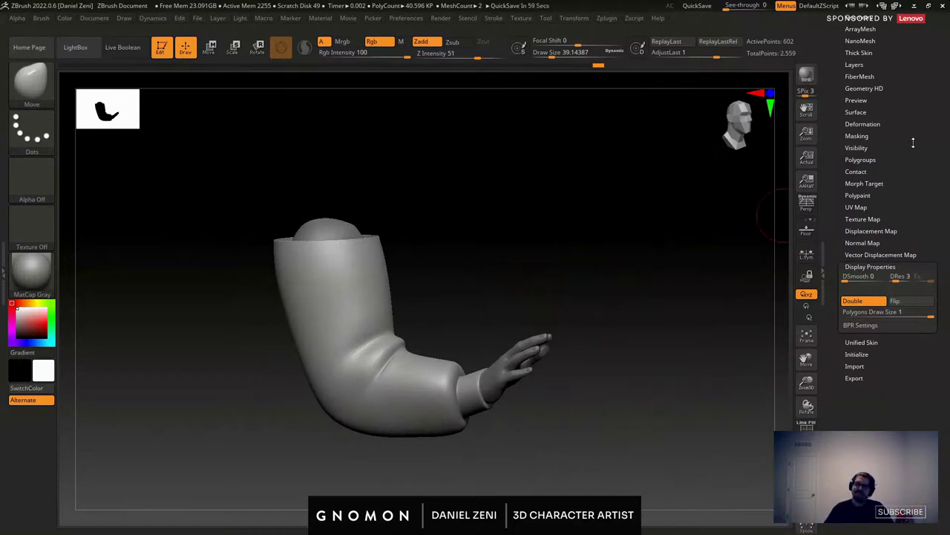
scroll(912, 143, up, 3)
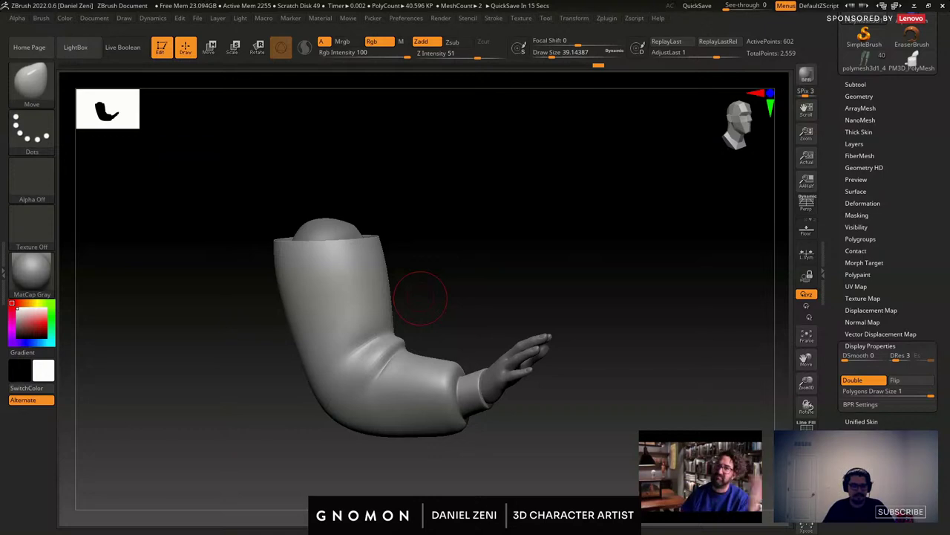
Set the Move brush draw size to about 87 and reshape the sleeve's silhouette around the elbow and forearm.
right_drag(447, 388, 399, 382)
key(space)
drag(392, 343, 378, 392)
key(space)
right_drag(461, 401, 413, 431)
mouse_move(442, 327)
right_down()
mouse_move(439, 350)
mouse_move(412, 371)
right_up()
drag(398, 377, 394, 383)
right_drag(450, 335, 459, 362)
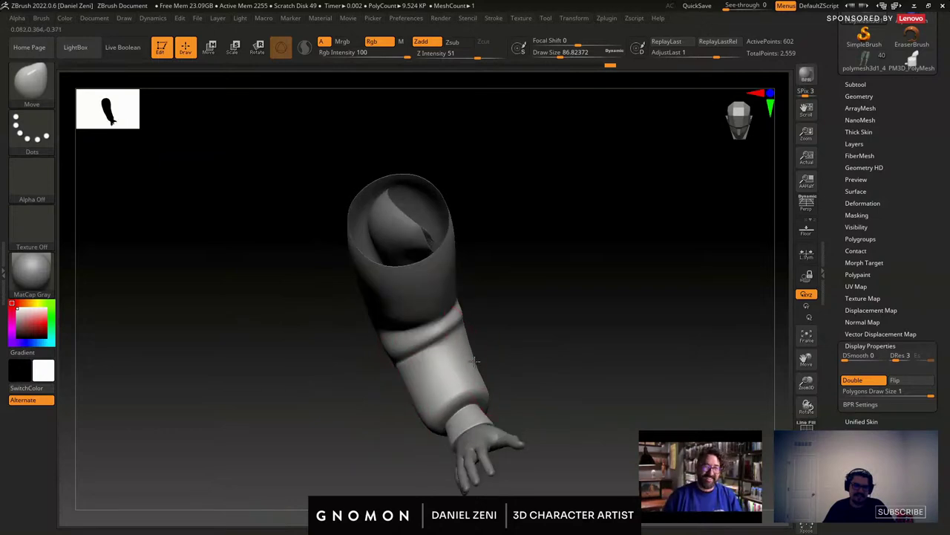
mouse_move(474, 361)
mouse_down()
mouse_move(477, 292)
mouse_move(454, 306)
mouse_move(492, 295)
mouse_move(525, 378)
mouse_move(508, 366)
mouse_up()
right_drag(508, 375, 447, 405)
Set the draw size to about 65 and adjust the lower forearm and elbow of the sleeve with Move strokes.
key(space)
drag(498, 349, 493, 350)
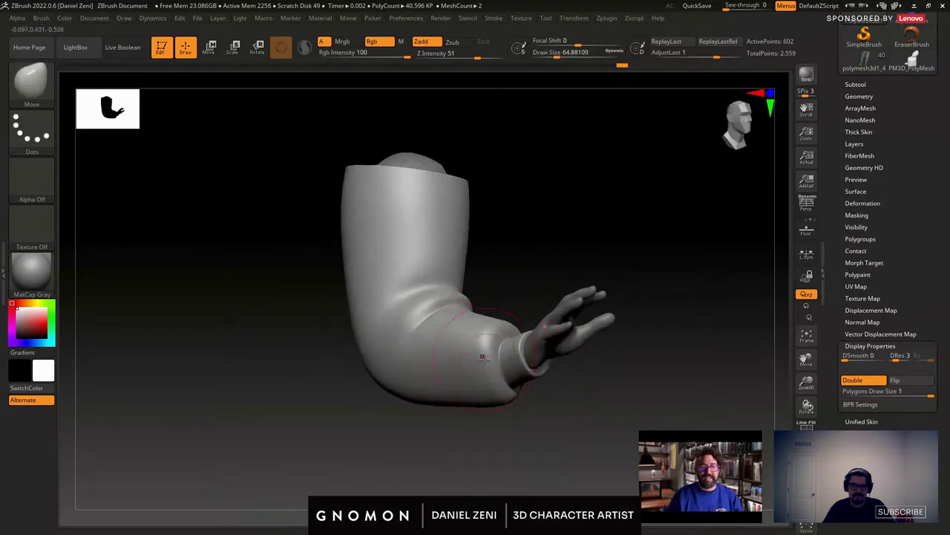
right_drag(483, 359, 480, 371)
drag(481, 373, 481, 390)
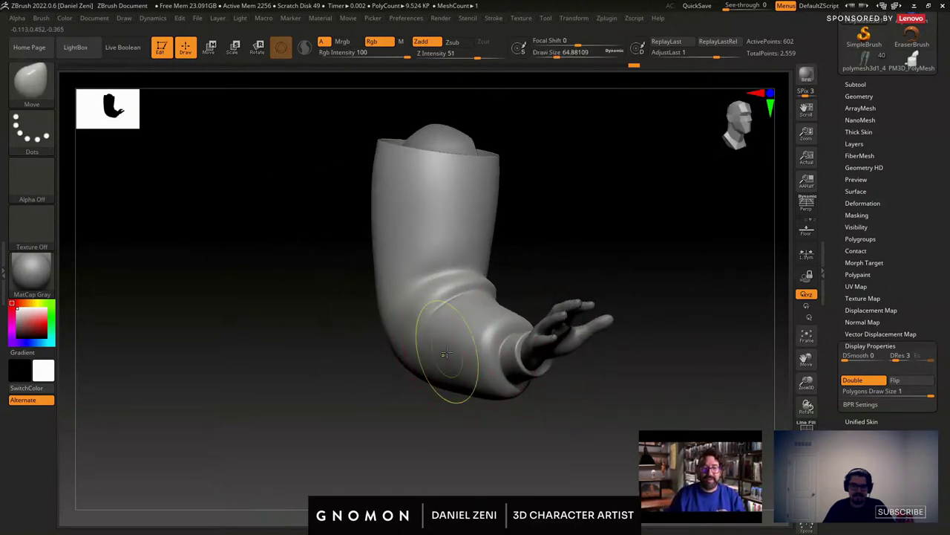
drag(444, 354, 416, 356)
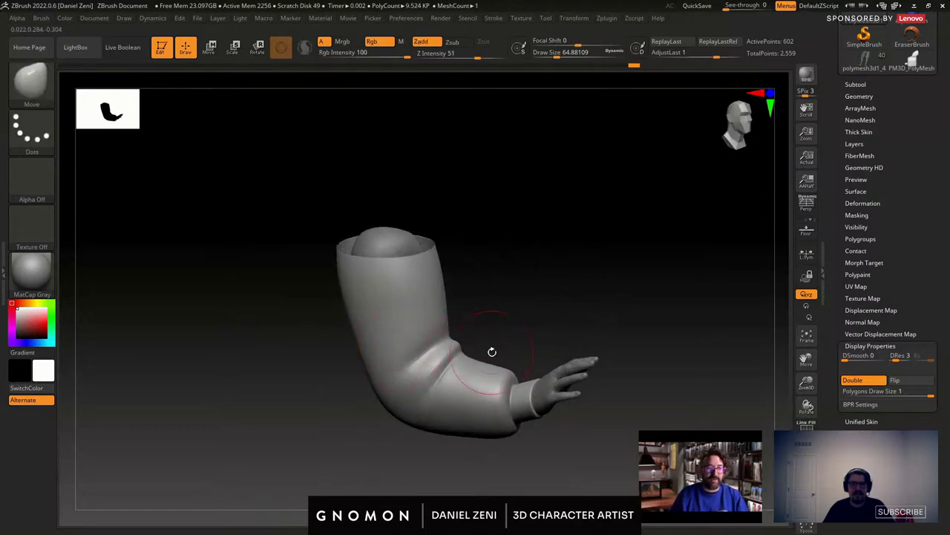
Show the polyframe and examine the wireframe of the reshaped sleeve.
drag(508, 349, 466, 360)
click(806, 427)
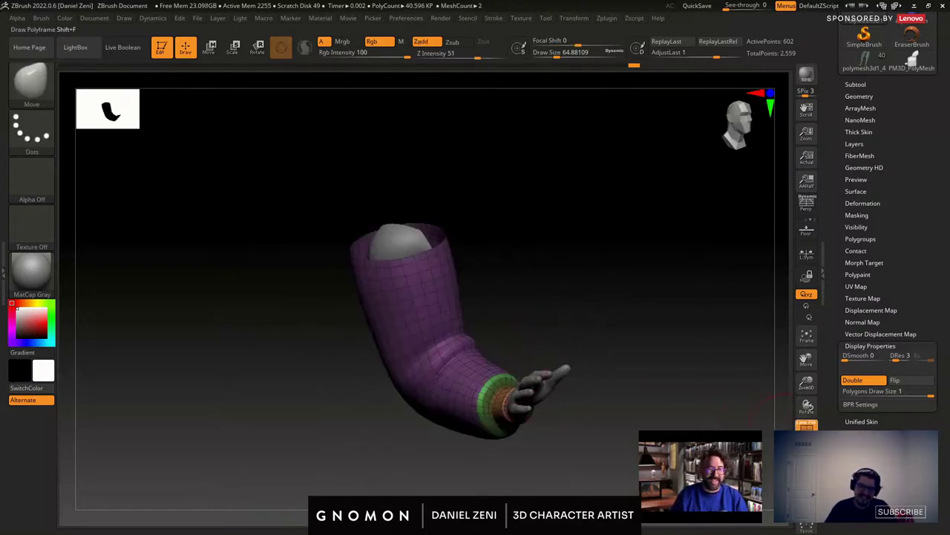
right_drag(549, 352, 476, 316)
right_drag(716, 392, 753, 396)
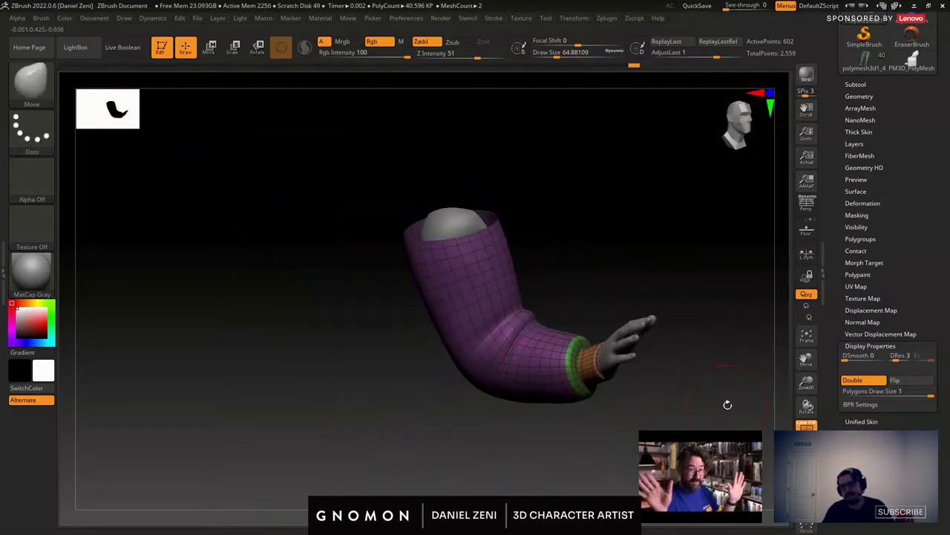
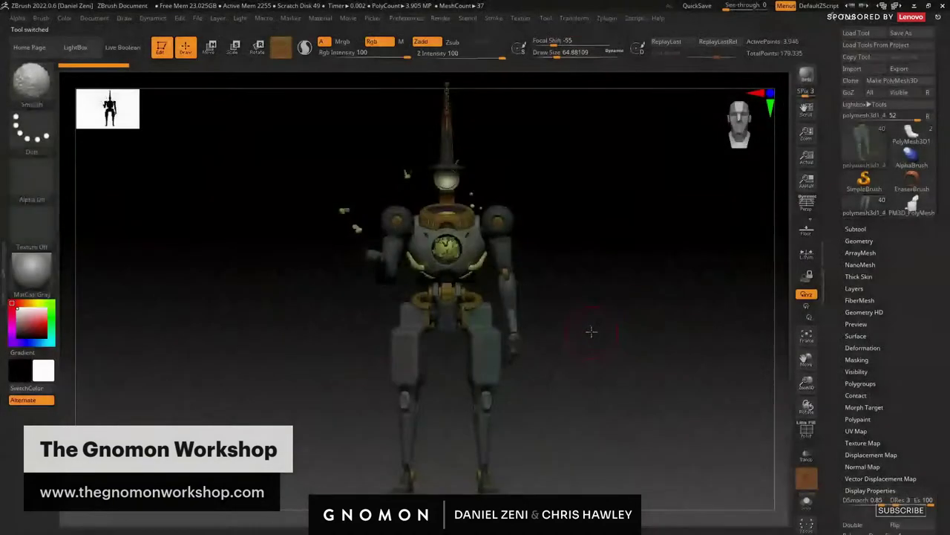
Examine the lantern-headed robot character as a whole and its torso up close.
drag(534, 329, 631, 285)
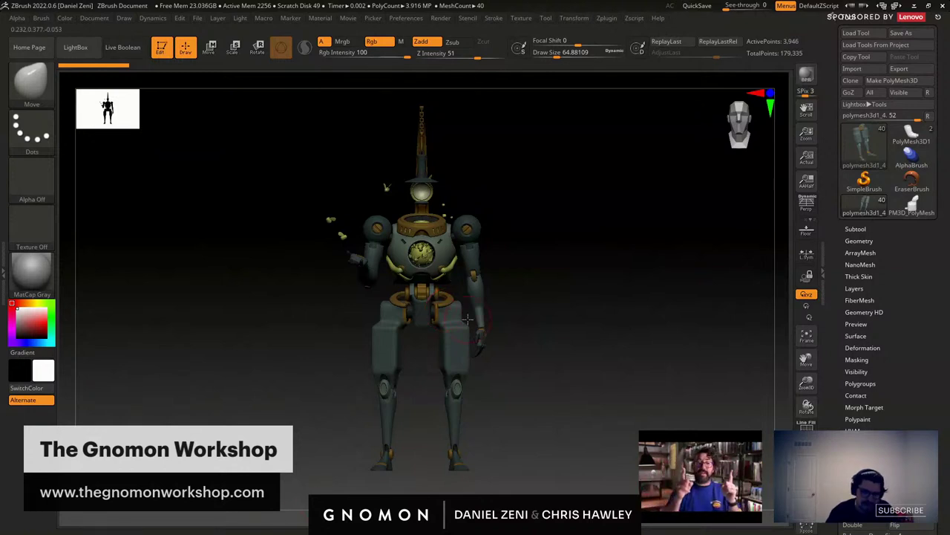
mouse_move(468, 319)
alt+right_down()
mouse_move(444, 320)
mouse_move(563, 471)
alt+right_up()
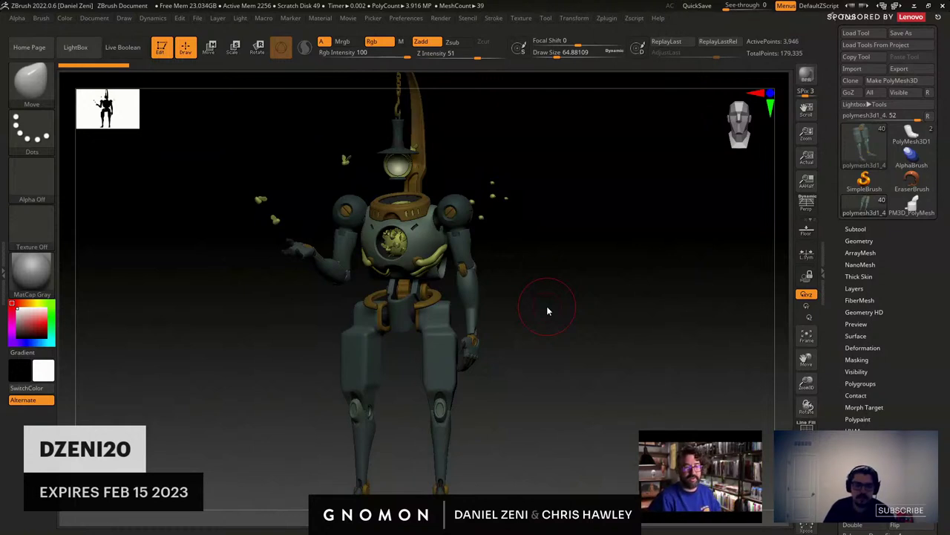
ctrl+right_drag(535, 205, 497, 277)
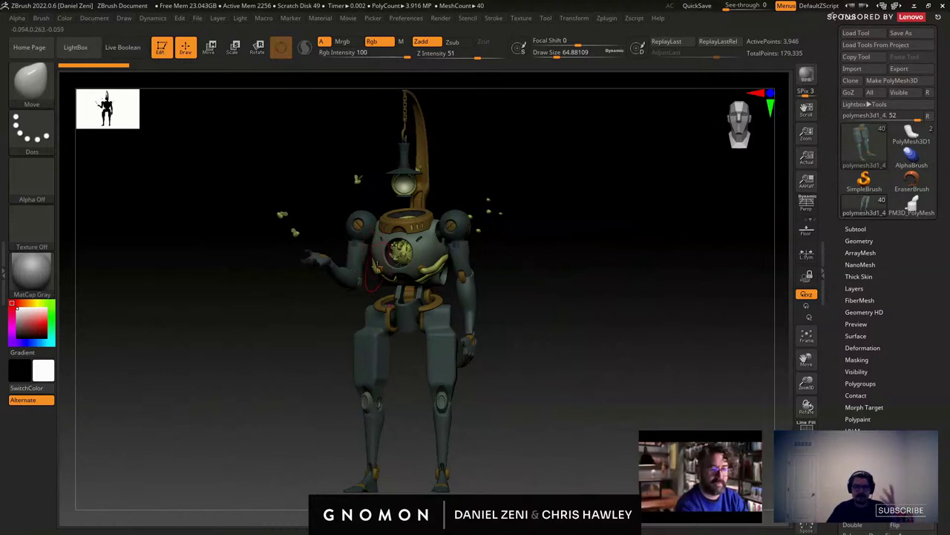
drag(486, 325, 420, 271)
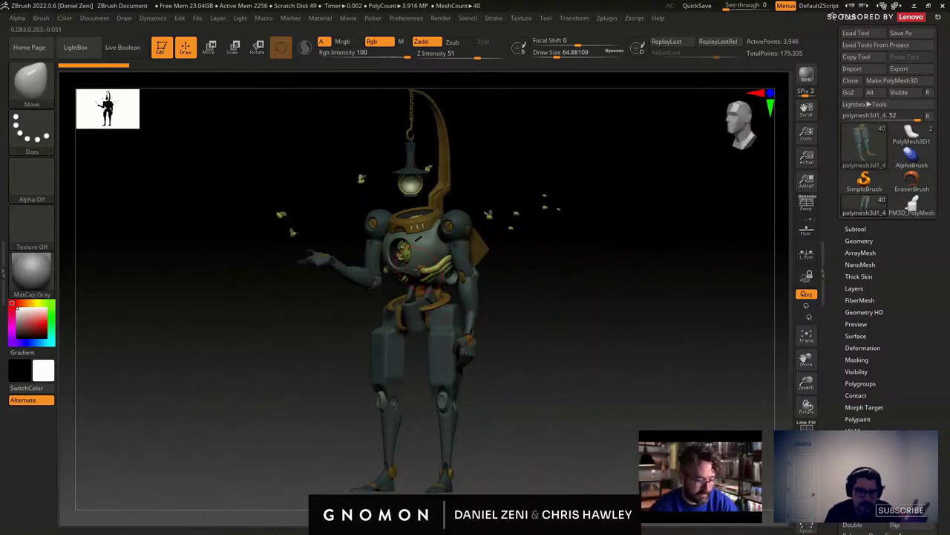
mouse_move(430, 240)
ctrl+right_down()
mouse_move(464, 268)
mouse_move(473, 263)
ctrl+right_up()
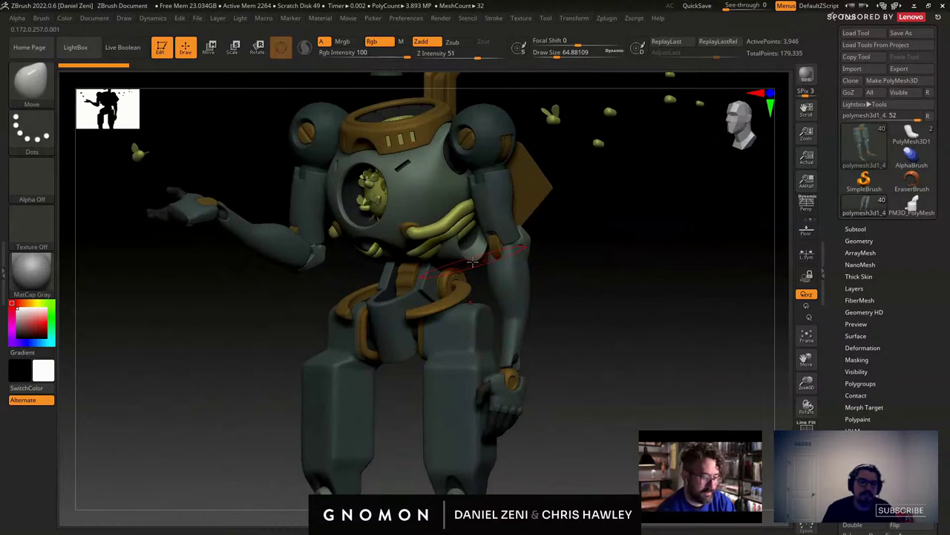
scroll(473, 261, up, 4)
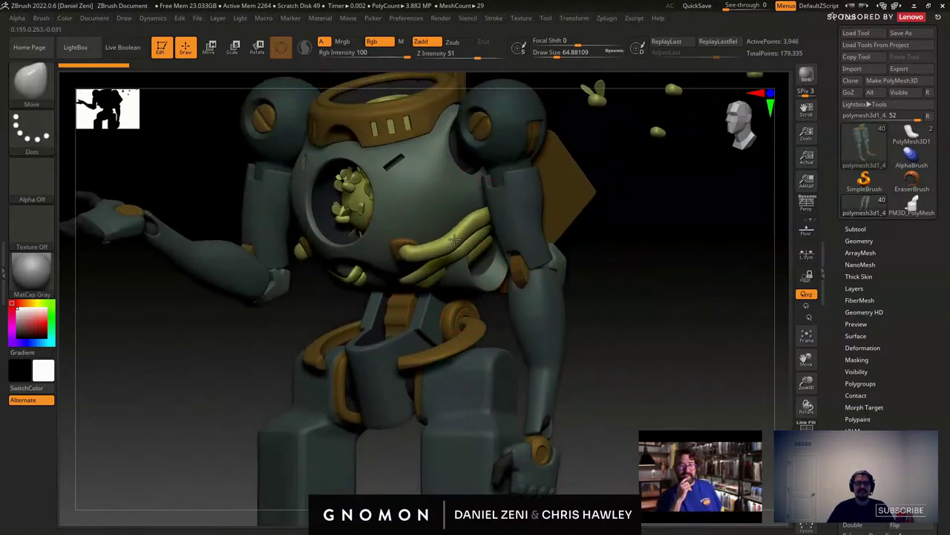
Select the robot's chest tubes, legs, arm and torso subtools in turn to examine their polyframes.
alt+click(454, 239)
ctrl+right_drag(564, 335, 522, 271)
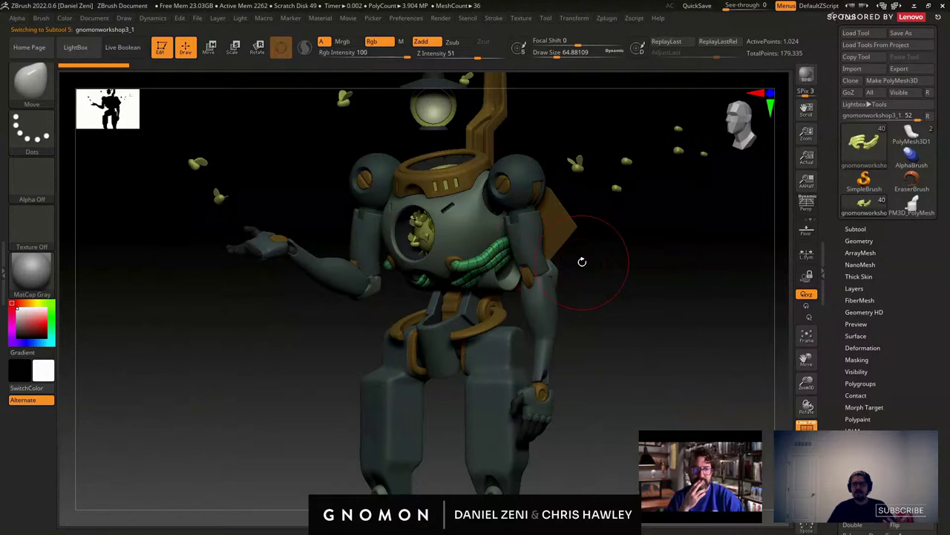
alt+click(500, 321)
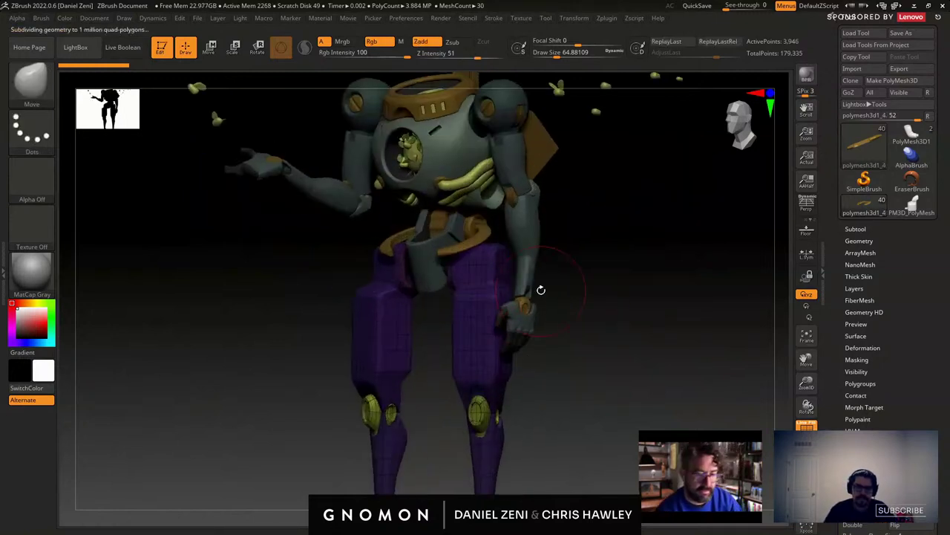
alt+click(526, 275)
alt+right_drag(521, 233, 542, 298)
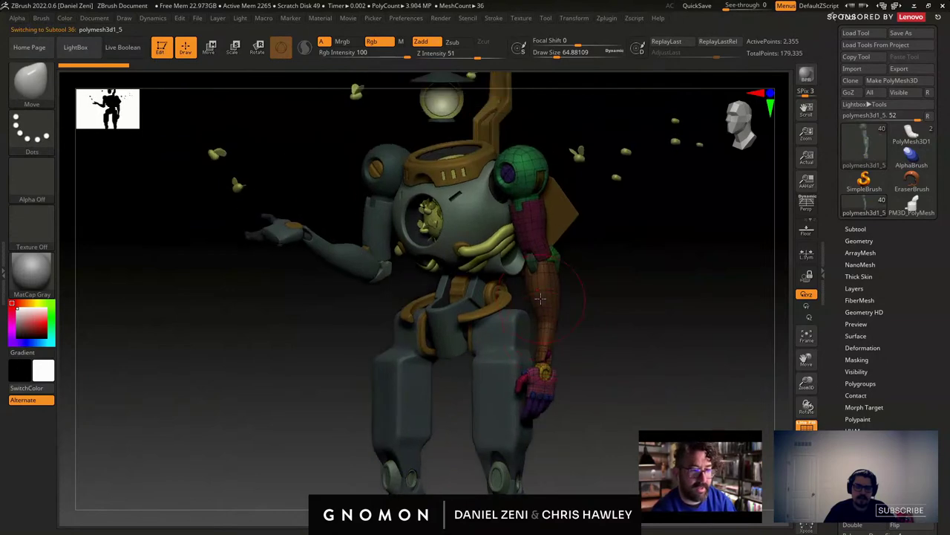
alt+click(524, 251)
alt+right_drag(524, 251, 536, 353)
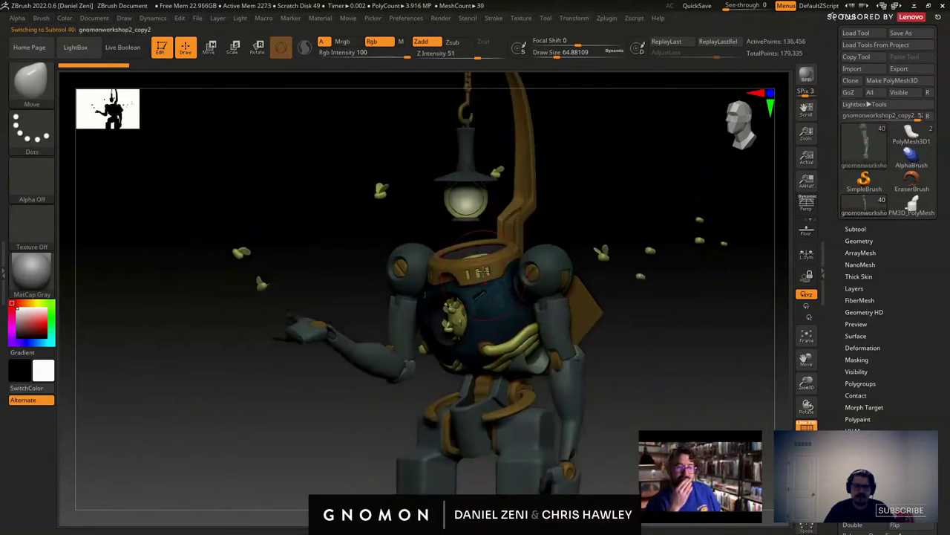
Select more of the robot's subtools and examine the slotted collar's topology up close.
alt+click(483, 260)
ctrl+right_drag(482, 259, 484, 322)
alt+click(484, 322)
alt+click(444, 333)
alt+right_drag(444, 186, 464, 316)
alt+click(533, 344)
right_drag(534, 345, 571, 291)
alt+click(547, 434)
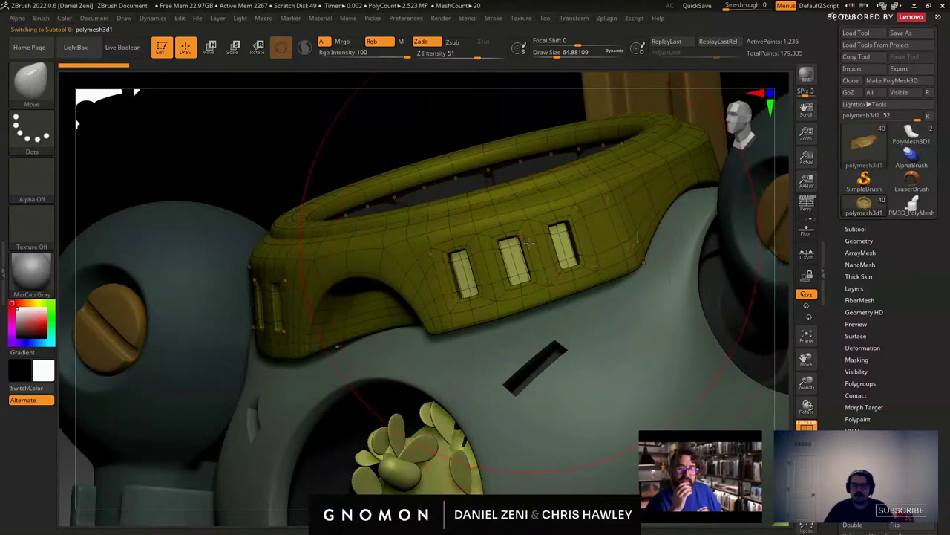
mouse_move(525, 263)
ctrl+right_down()
mouse_move(447, 235)
mouse_move(467, 234)
mouse_move(481, 338)
ctrl+right_up()
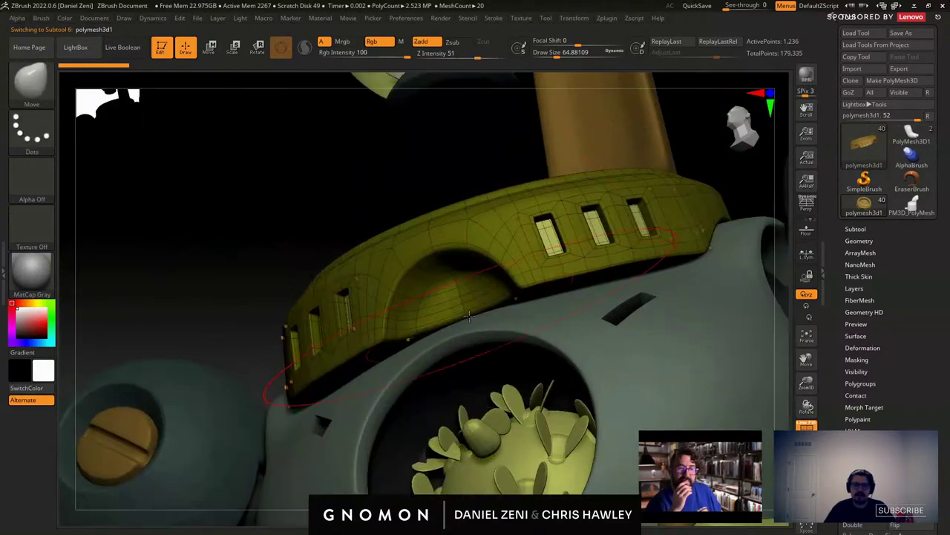
Examine the collar's edge flow around its arched recess, hide the polyframe and view the whole robot from several angles.
key(space)
drag(484, 172, 472, 172)
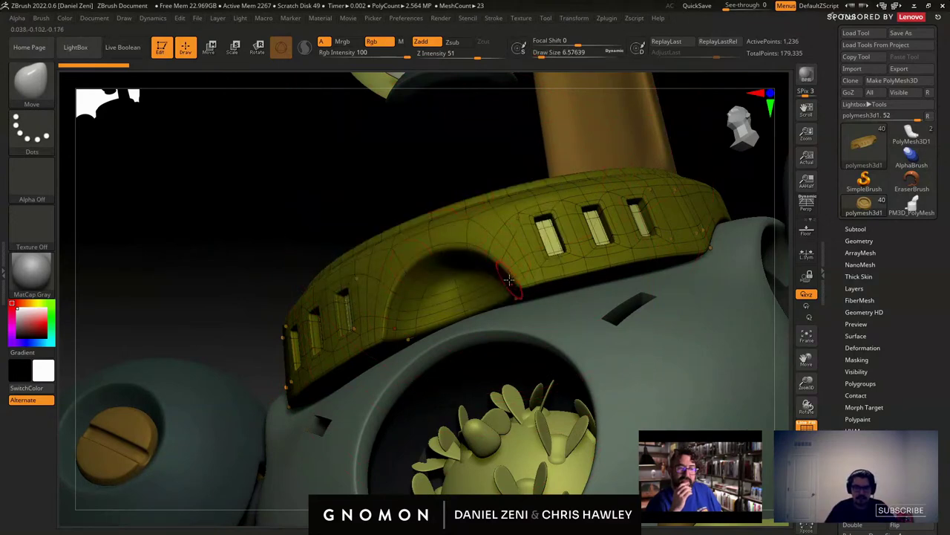
mouse_move(497, 300)
right_down()
mouse_move(594, 299)
mouse_move(512, 297)
right_up()
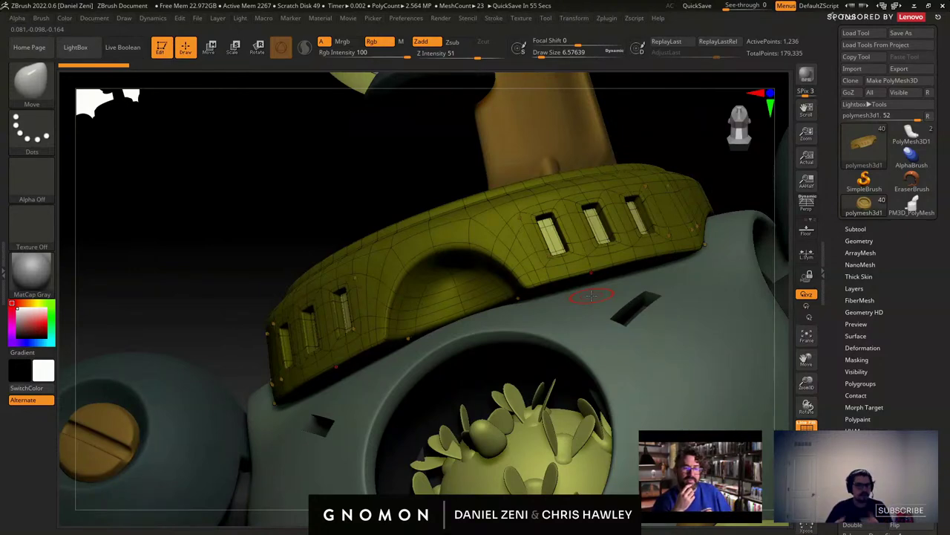
ctrl+right_drag(679, 253, 557, 319)
key(shift+f)
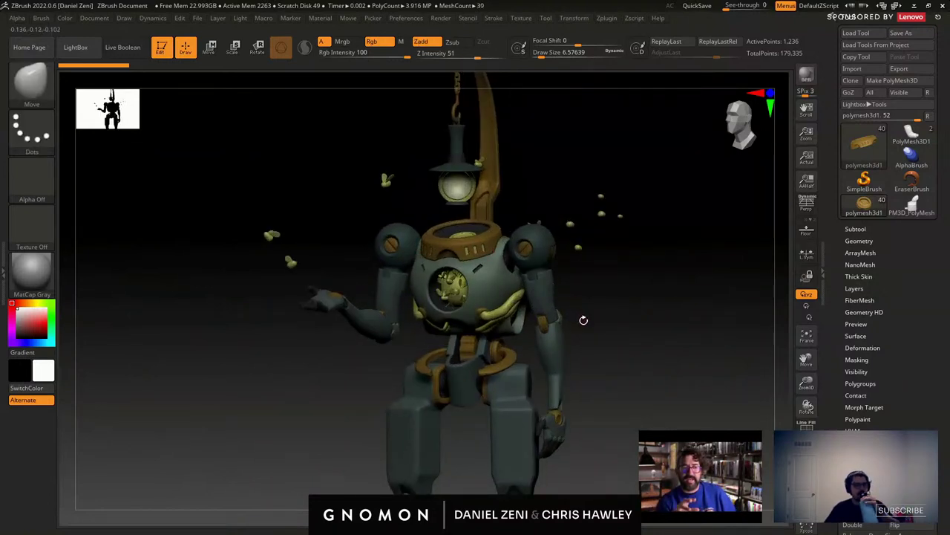
right_drag(584, 320, 384, 311)
mouse_move(545, 279)
ctrl+right_down()
mouse_move(543, 312)
mouse_move(554, 286)
ctrl+right_up()
right_drag(613, 312, 580, 319)
drag(580, 319, 571, 320)
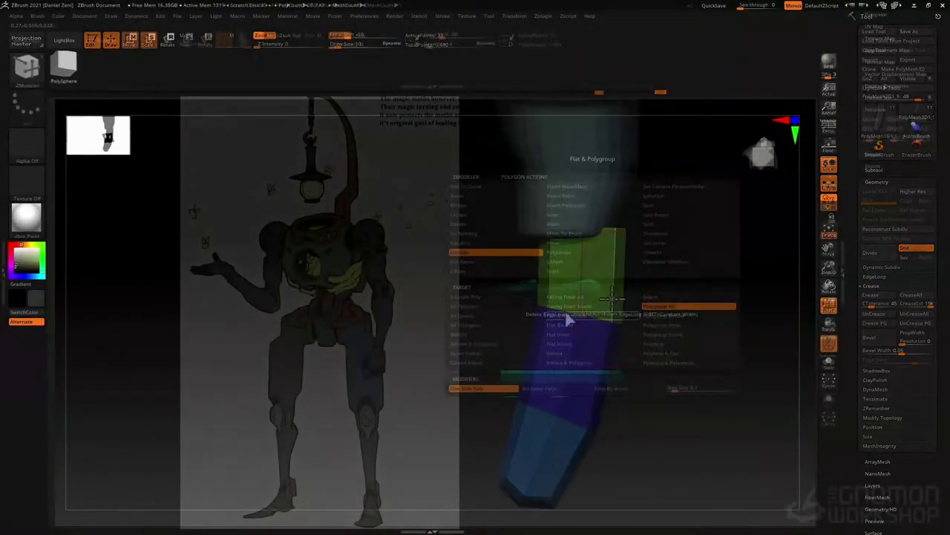
click(473, 261)
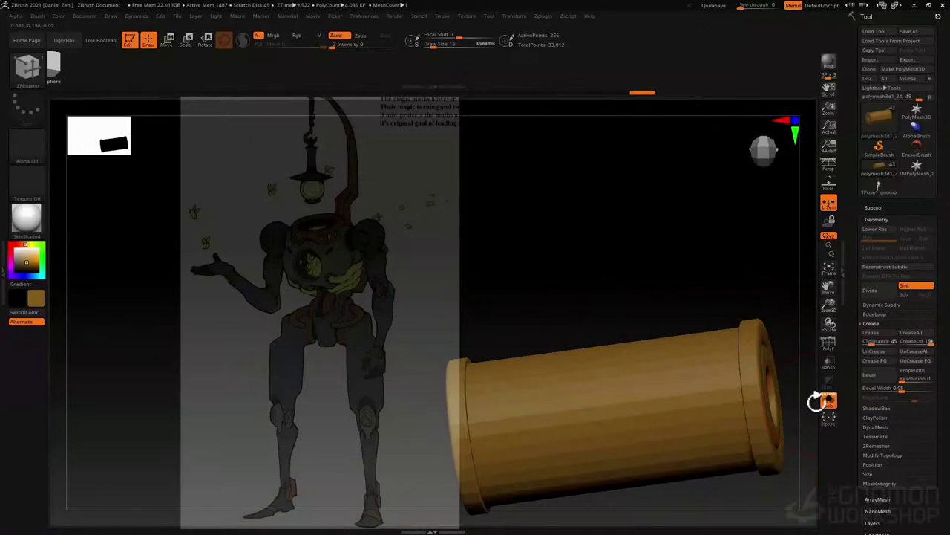
click(828, 400)
right_drag(789, 402, 711, 313)
drag(712, 314, 732, 339)
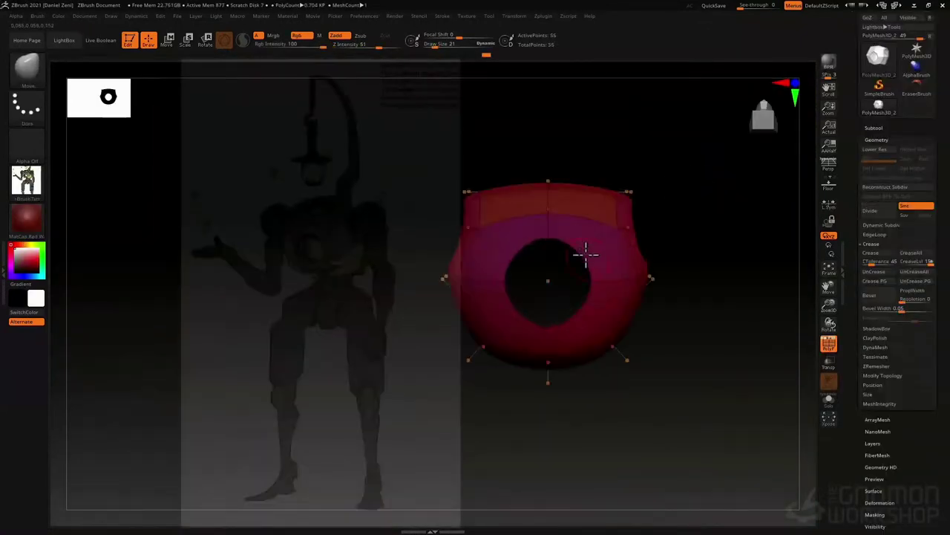
drag(585, 254, 579, 304)
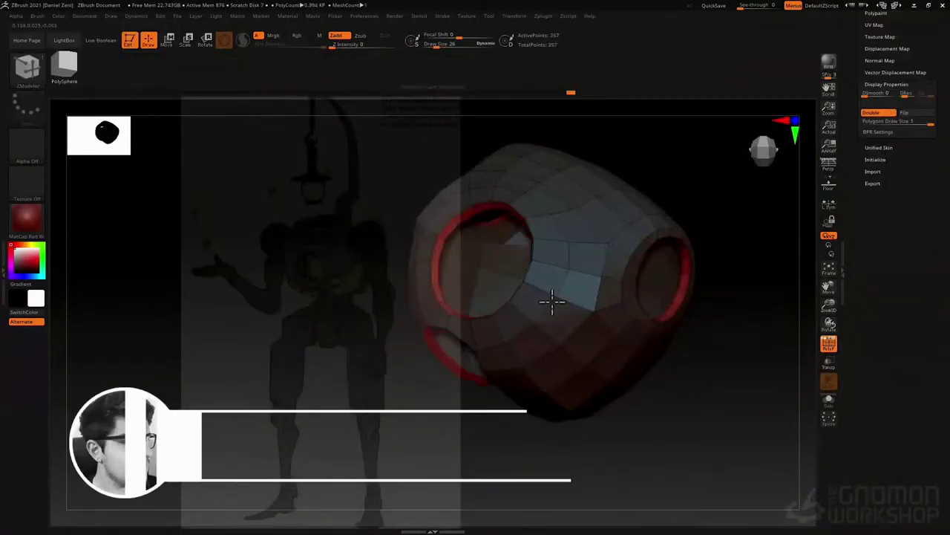
drag(552, 301, 608, 336)
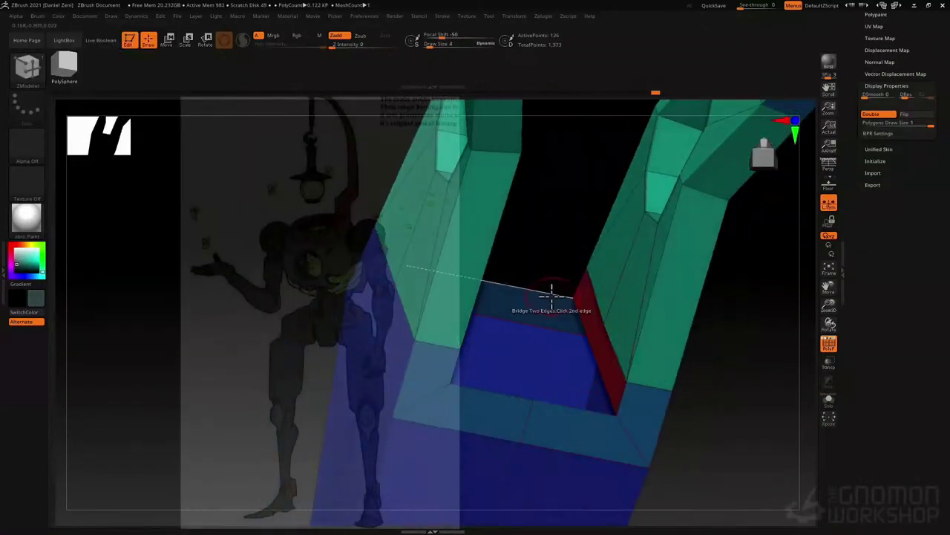
click(552, 295)
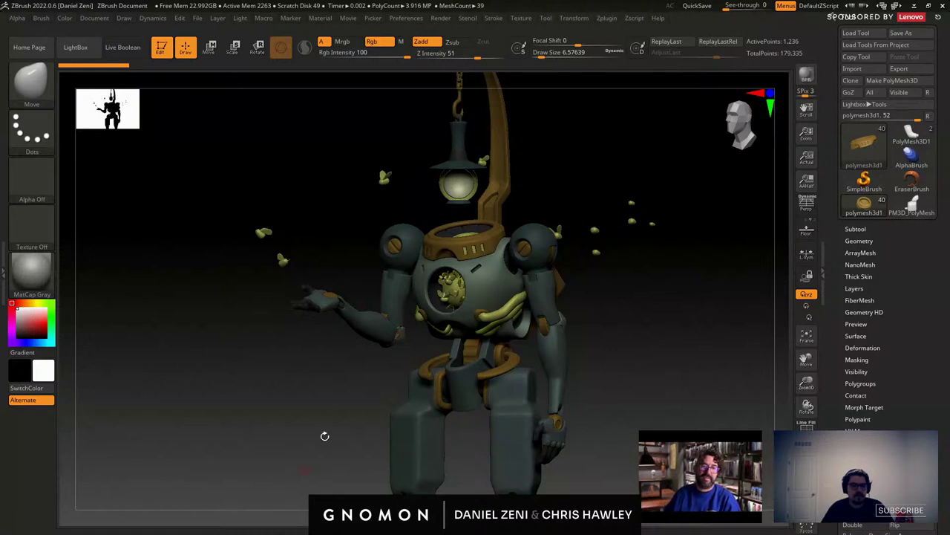
click(523, 18)
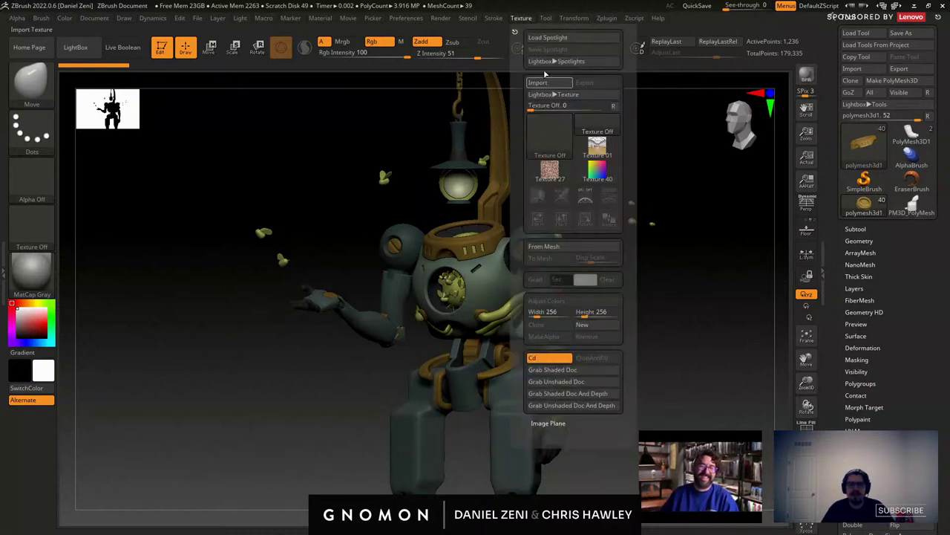
mouse_move(589, 150)
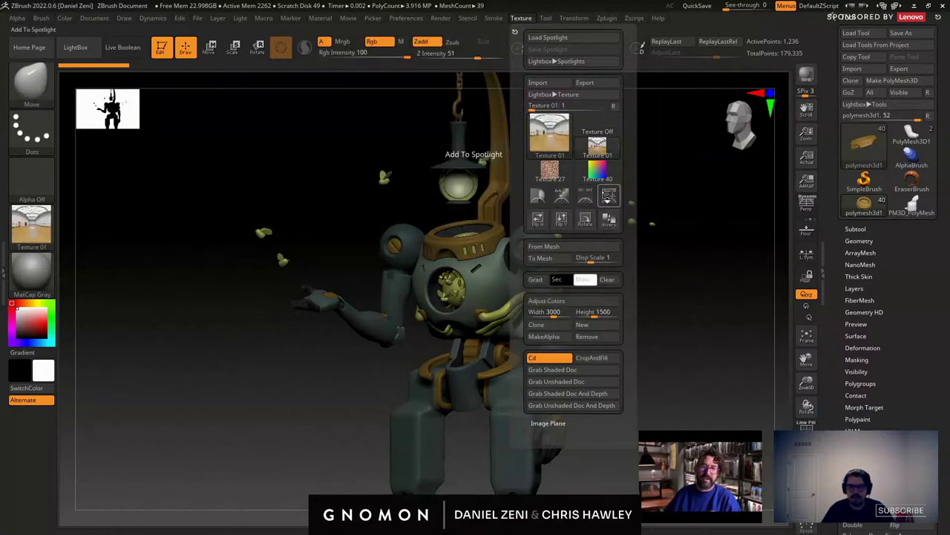
click(607, 195)
drag(446, 228, 357, 257)
drag(307, 248, 164, 200)
mouse_move(184, 126)
mouse_down()
mouse_move(214, 142)
mouse_move(182, 126)
mouse_up()
drag(162, 209, 222, 252)
click(200, 263)
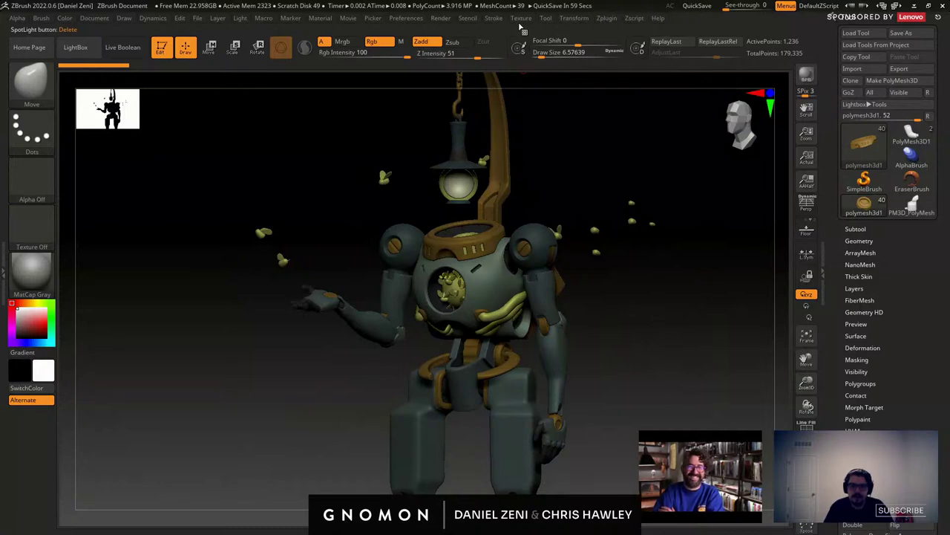
Add the Texture 01 image to Spotlight.
click(520, 19)
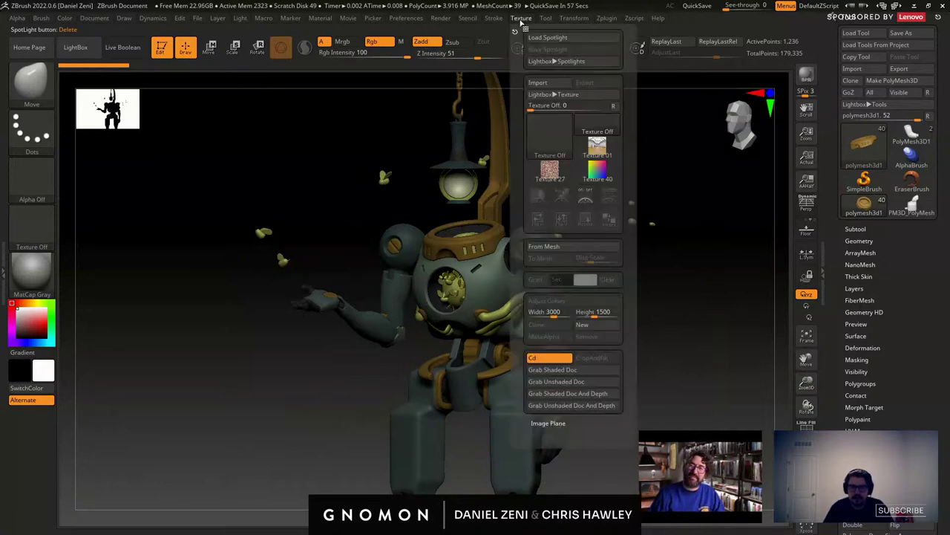
mouse_move(579, 145)
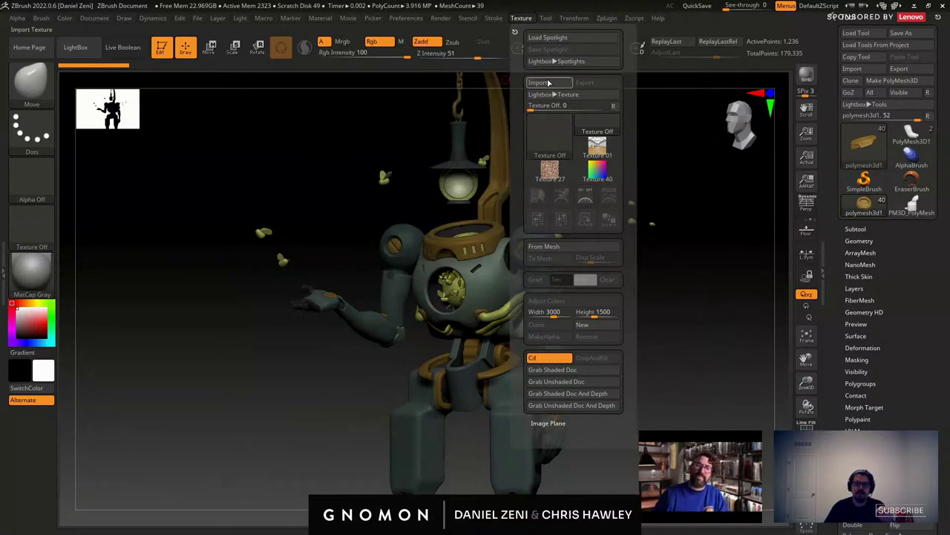
click(600, 149)
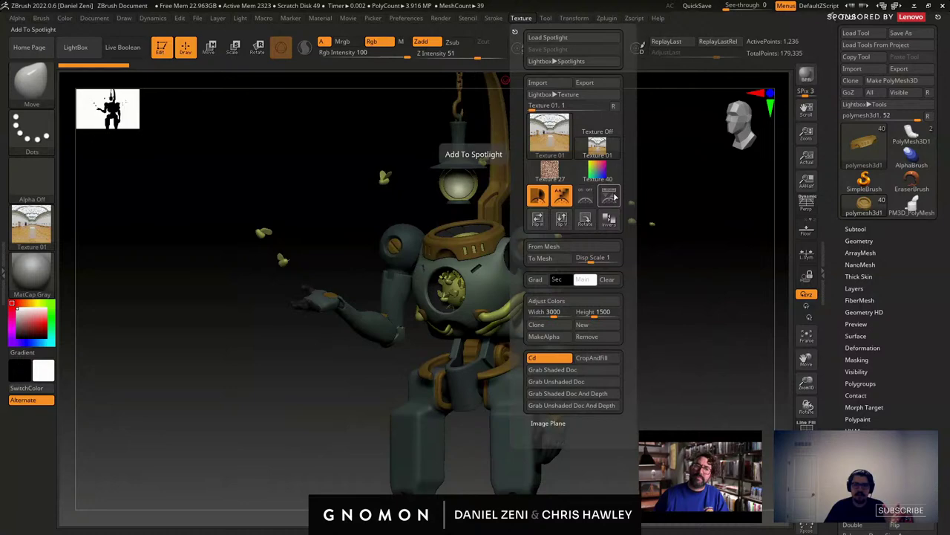
click(613, 197)
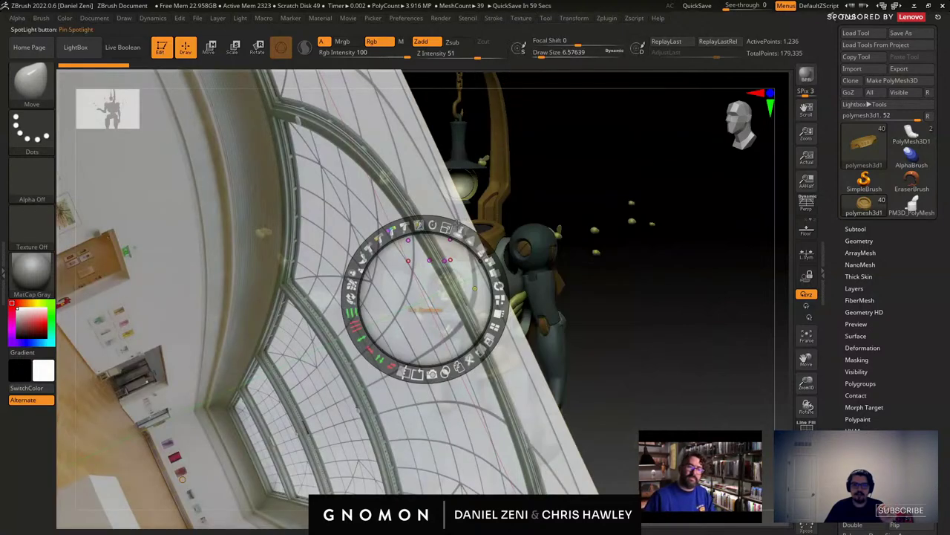
Rotate the Spotlight image vertical, shrink it beside the robot and lower its opacity to make a faint reference.
drag(433, 225, 459, 233)
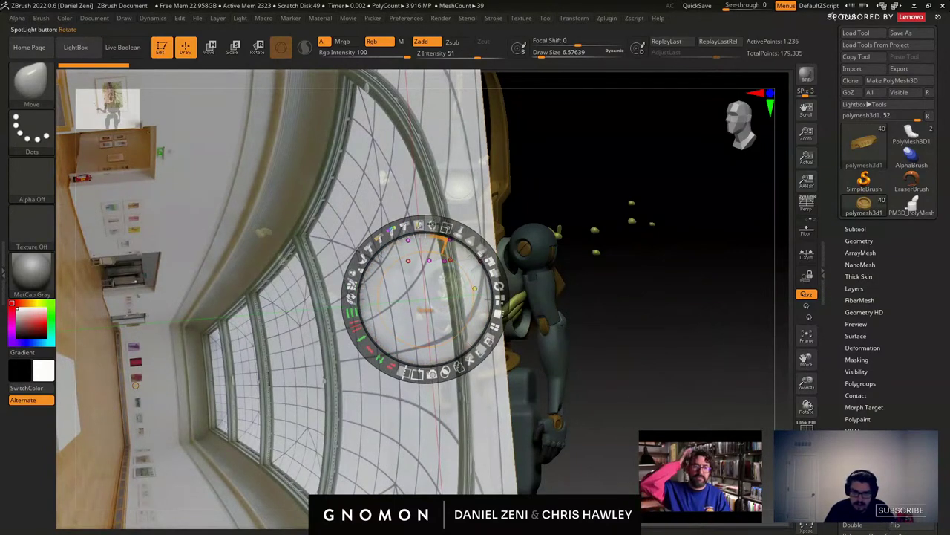
drag(439, 227, 371, 244)
drag(338, 201, 273, 199)
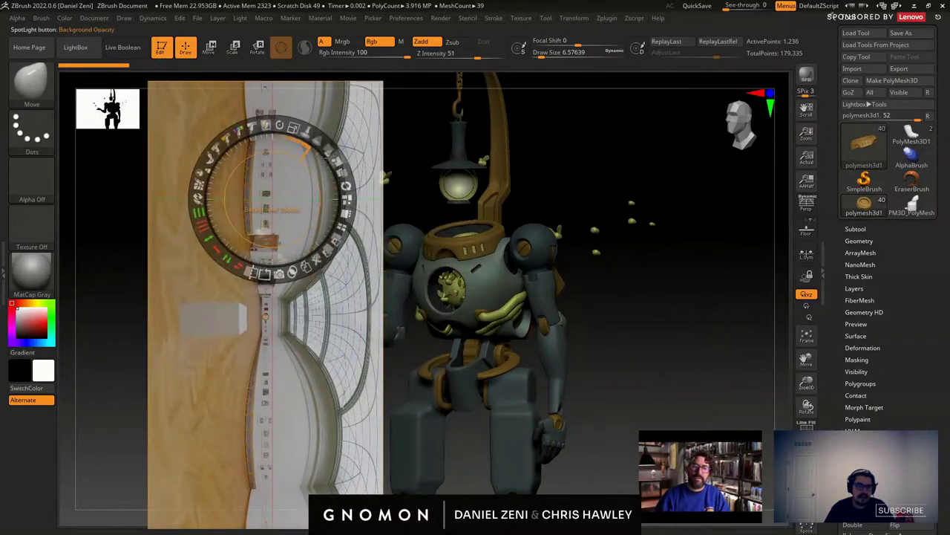
drag(273, 128, 274, 156)
key(z)
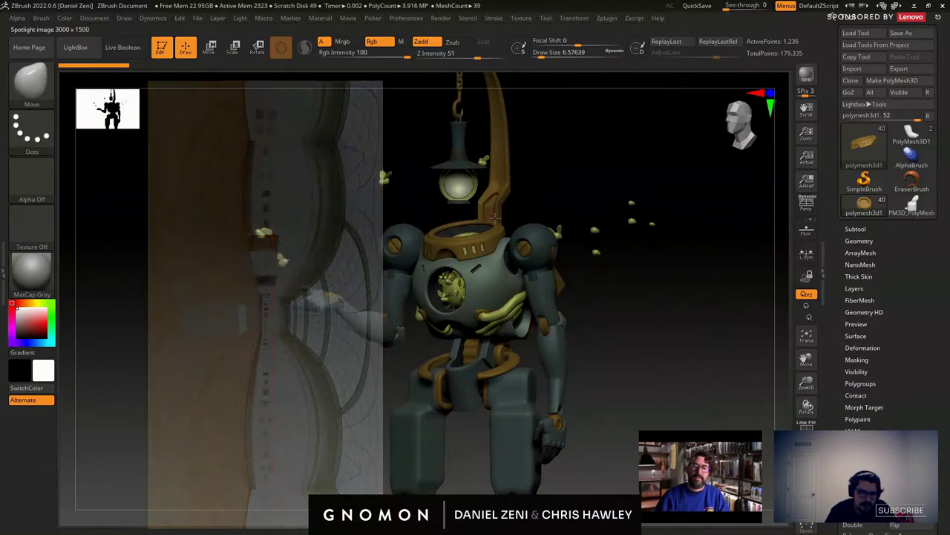
Move the faded Spotlight image over the full-length robot.
mouse_move(484, 293)
ctrl+right_down()
mouse_move(488, 224)
mouse_move(439, 210)
ctrl+right_up()
key(z)
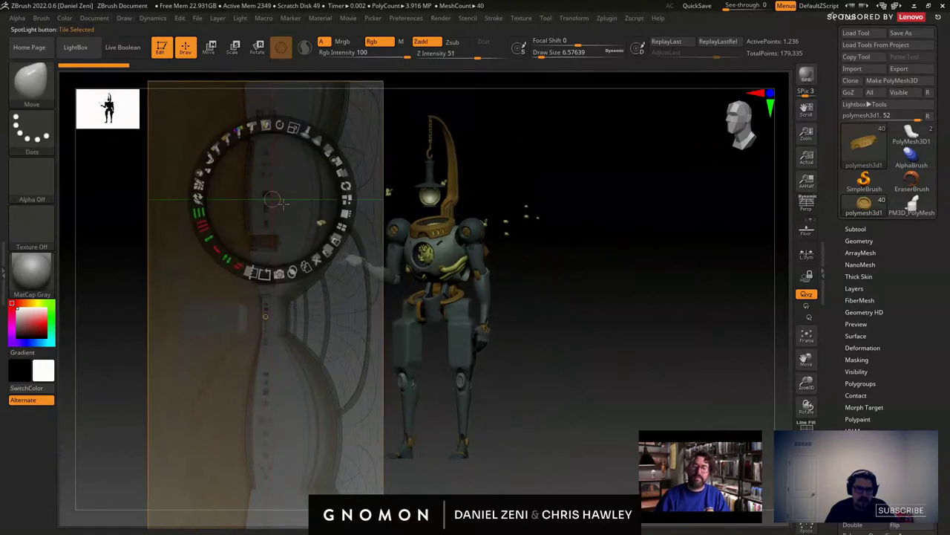
drag(297, 308, 476, 301)
key(z)
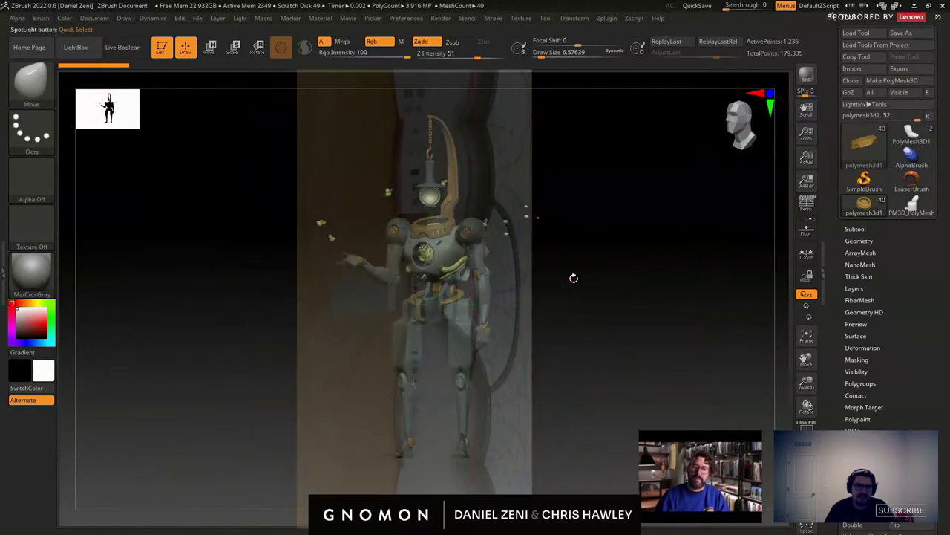
Scale the Spotlight image to frame the robot's full height and leave Spotlight editing.
key(z)
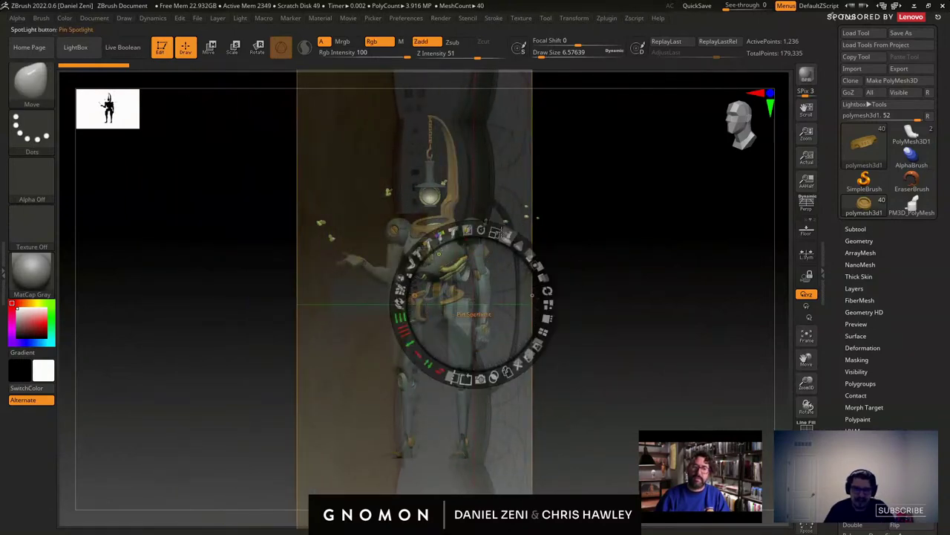
drag(495, 233, 479, 228)
drag(433, 176, 439, 170)
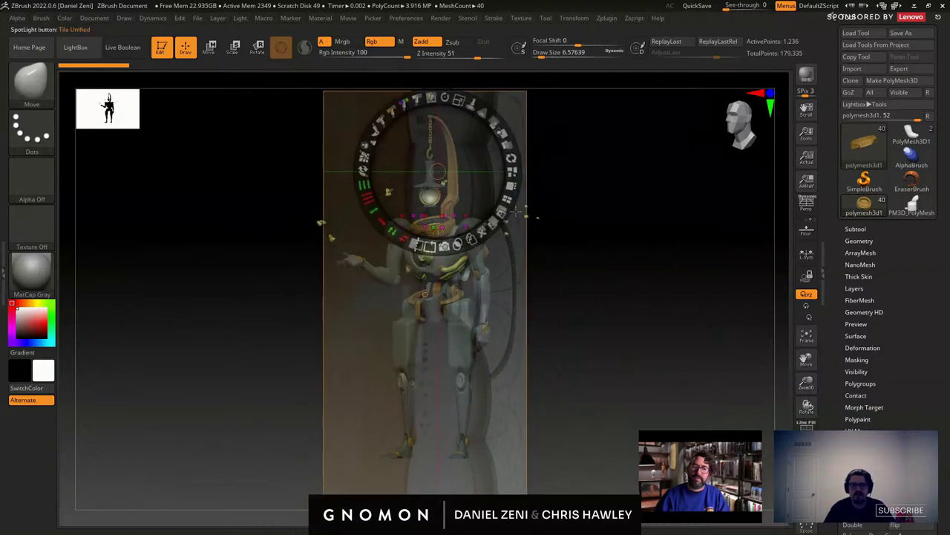
key(z)
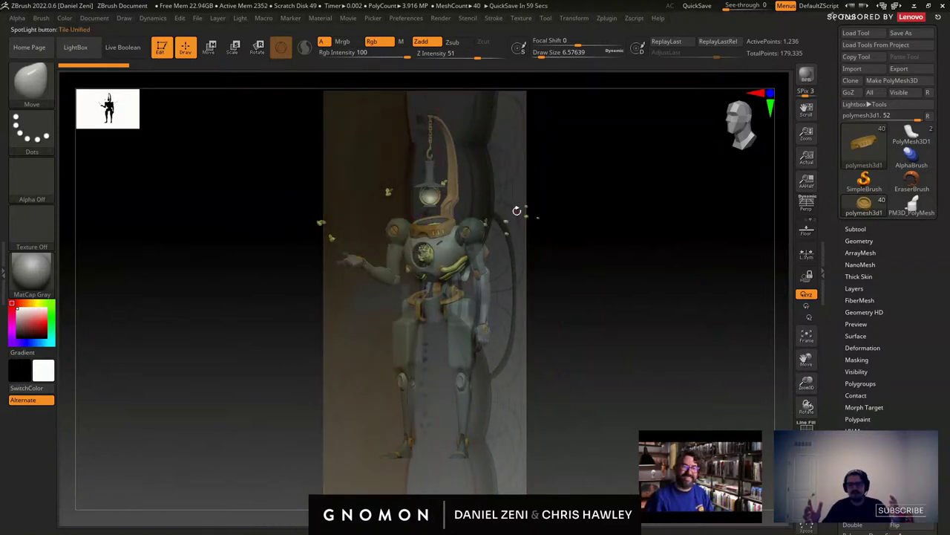
key(z)
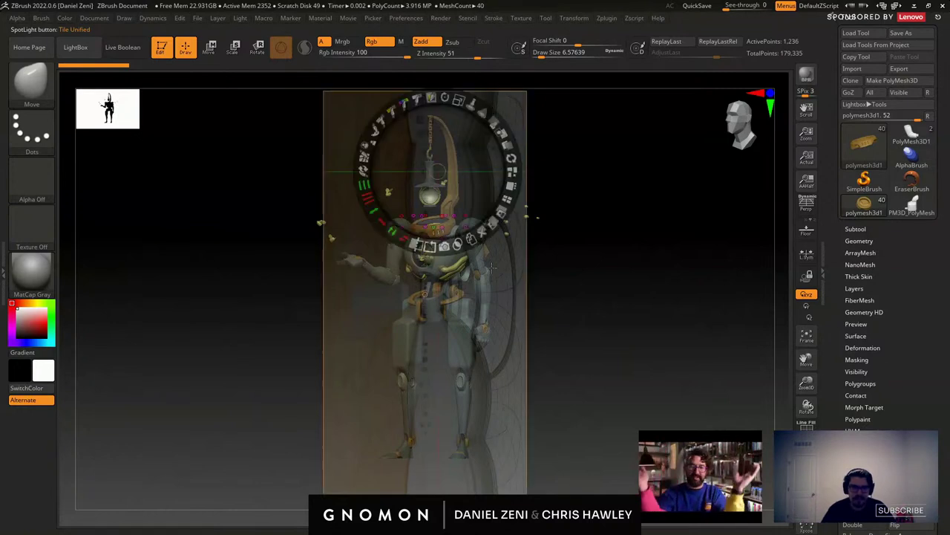
drag(460, 99, 465, 104)
key(z)
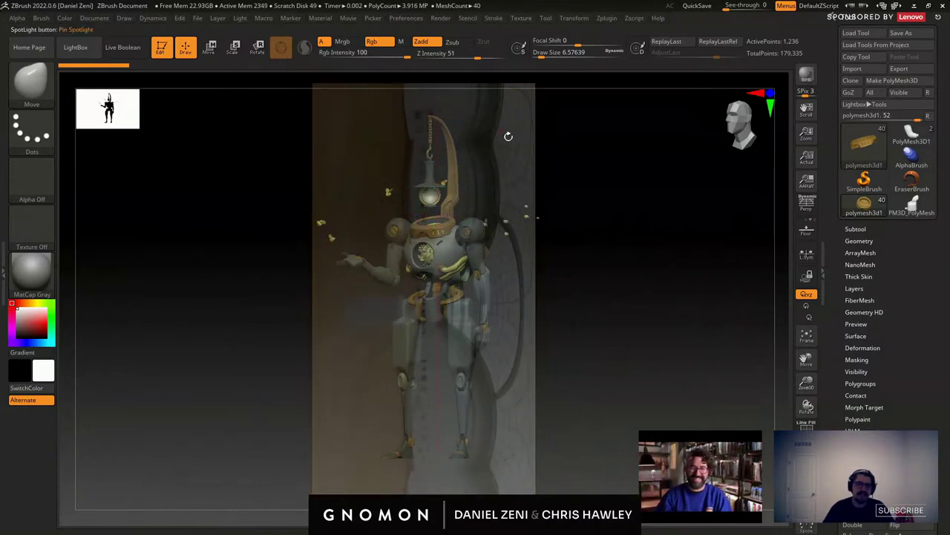
Append a PolyMesh3D star as a new subtool and make it the active subtool.
alt+drag(502, 193, 491, 229)
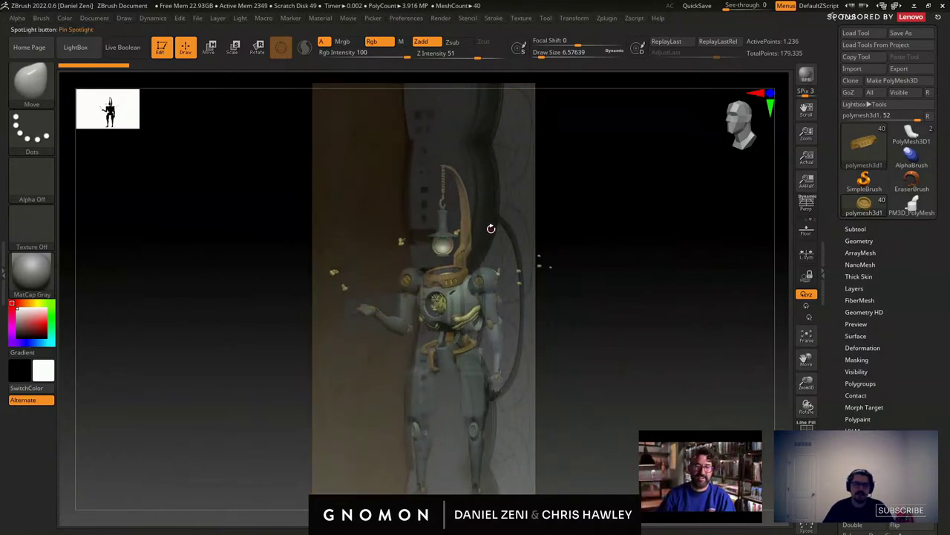
click(855, 229)
click(918, 366)
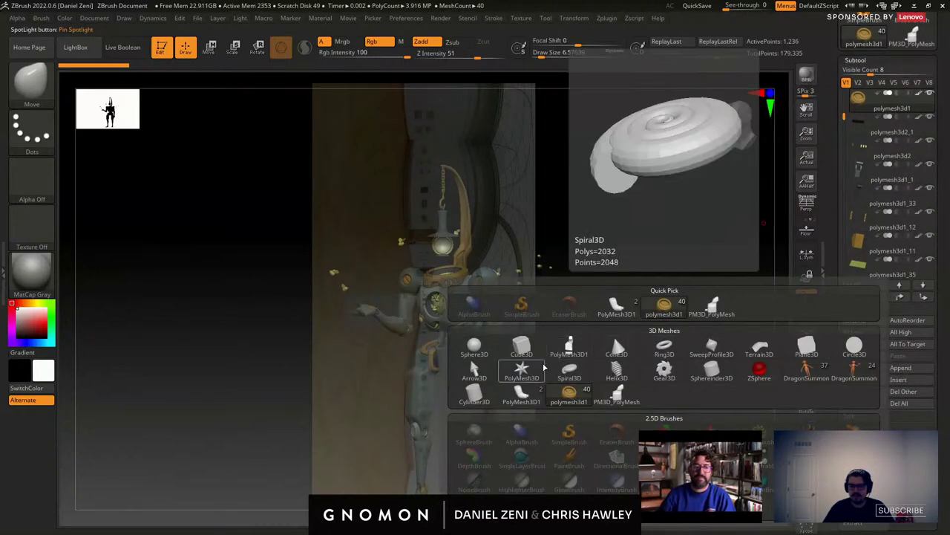
click(522, 369)
drag(839, 235, 840, 246)
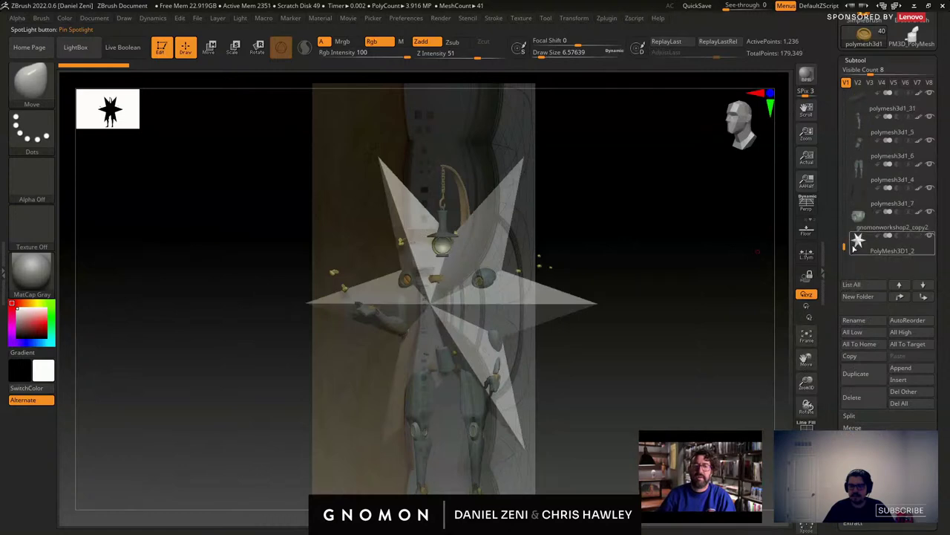
click(855, 244)
Initialize the star subtool as a QCube and display it isolated and smoothed with its polyframe.
drag(942, 275, 943, 175)
scroll(868, 426, down, 3)
click(856, 297)
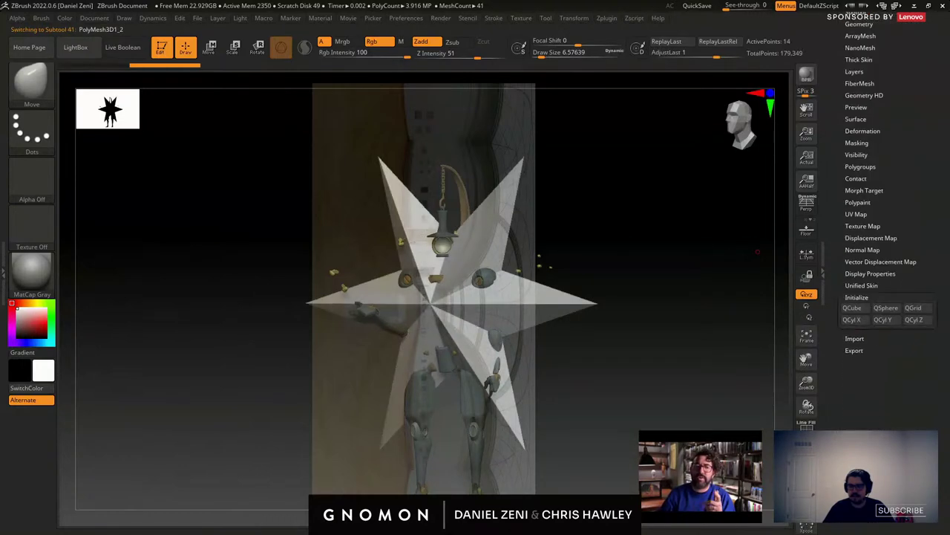
click(852, 307)
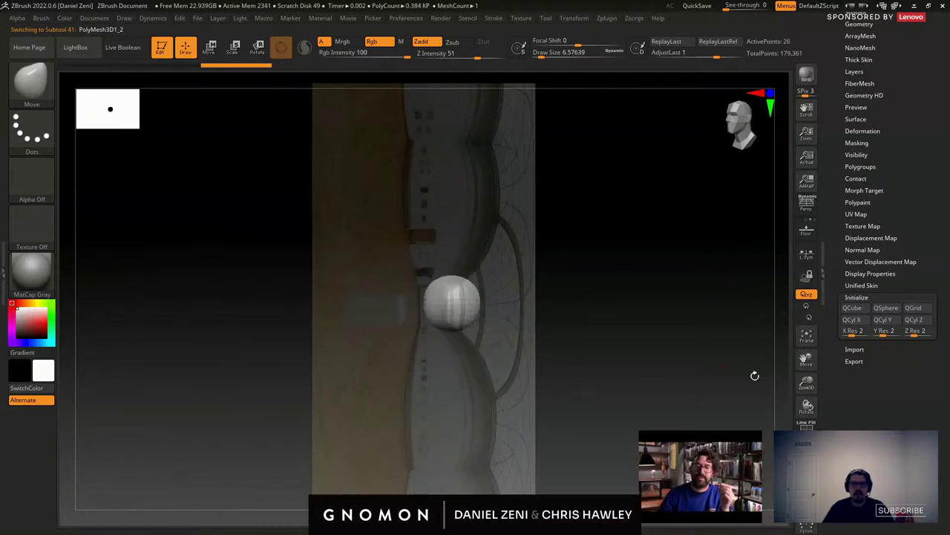
click(807, 424)
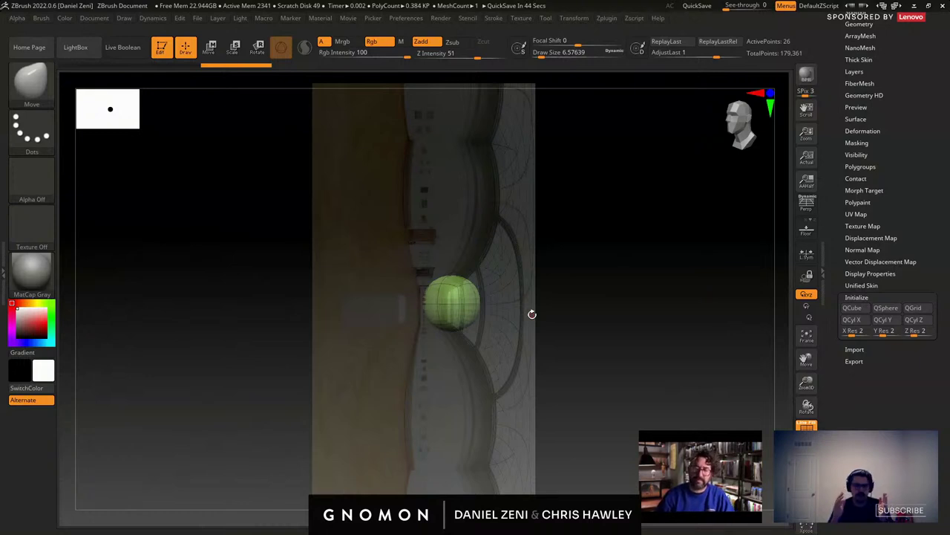
Examine the smoothed cube at different sizes and positions against the fixed Spotlight reference image.
ctrl+right_drag(532, 314, 465, 278)
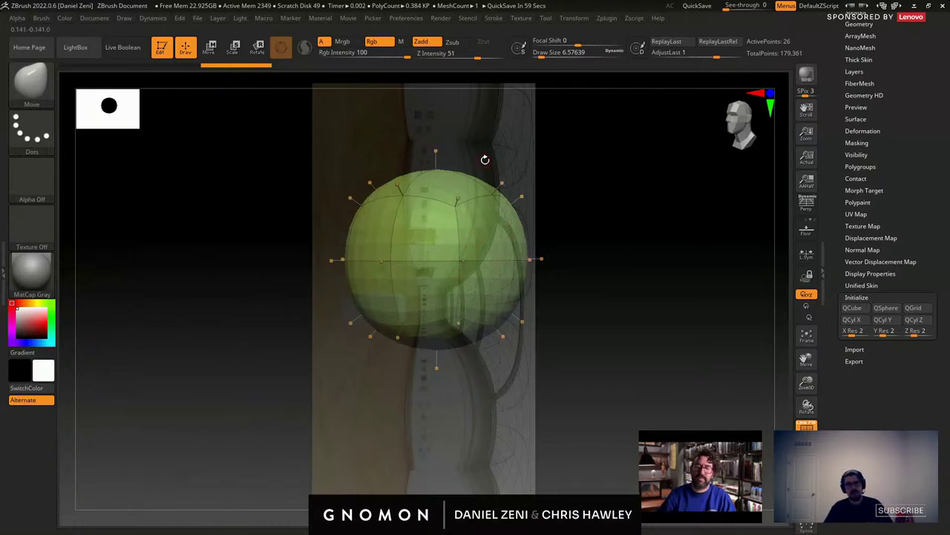
key(ctrl+z)
key(ctrl+z)
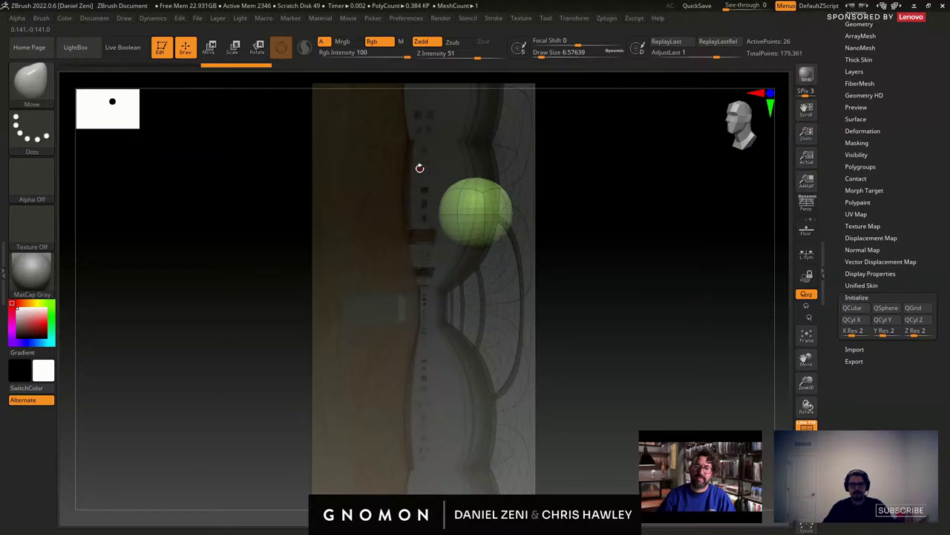
drag(510, 195, 483, 192)
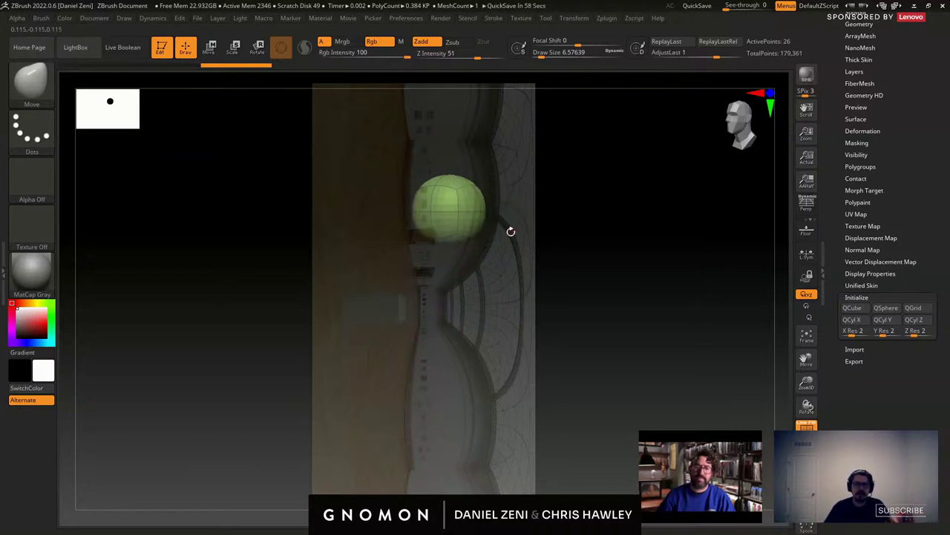
Angle and place the smoothed cube over the upper part of the reference, and store that camera view as Custom 1.
drag(498, 223, 483, 225)
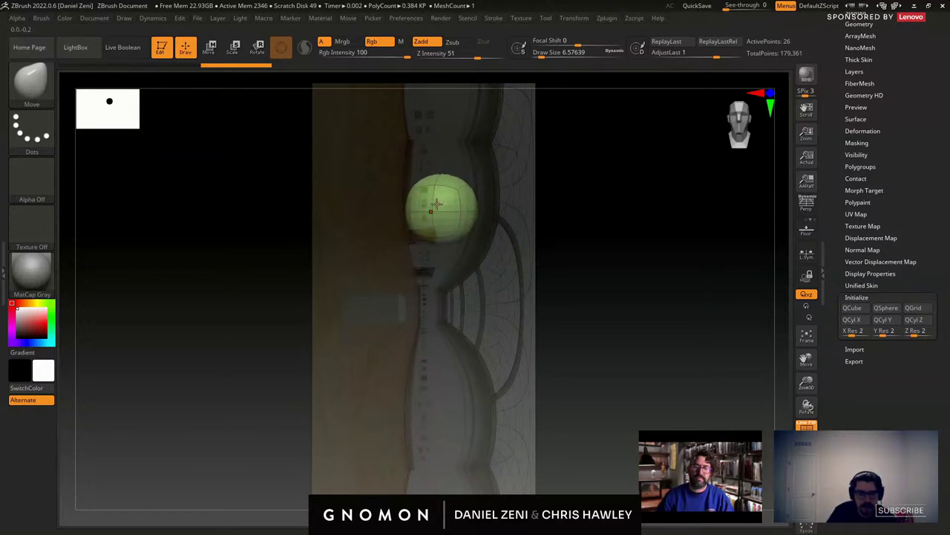
right_drag(436, 205, 431, 207)
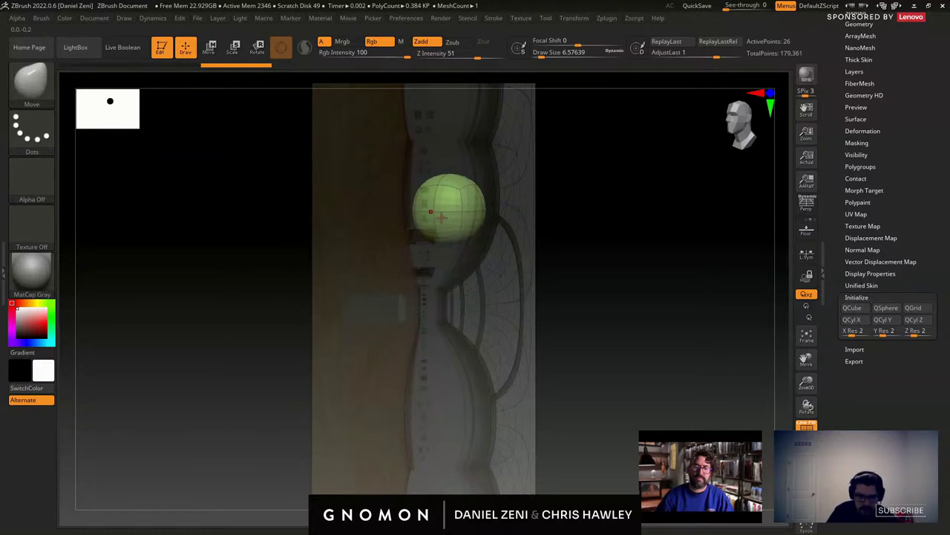
alt+right_drag(449, 203, 478, 189)
mouse_move(478, 188)
mouse_down()
mouse_move(477, 203)
mouse_move(455, 186)
mouse_move(467, 192)
mouse_up()
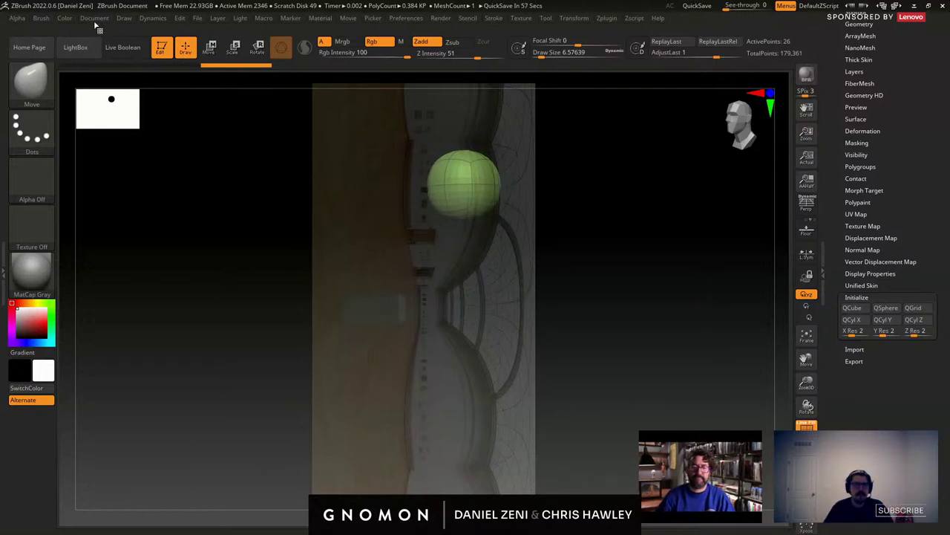
click(94, 18)
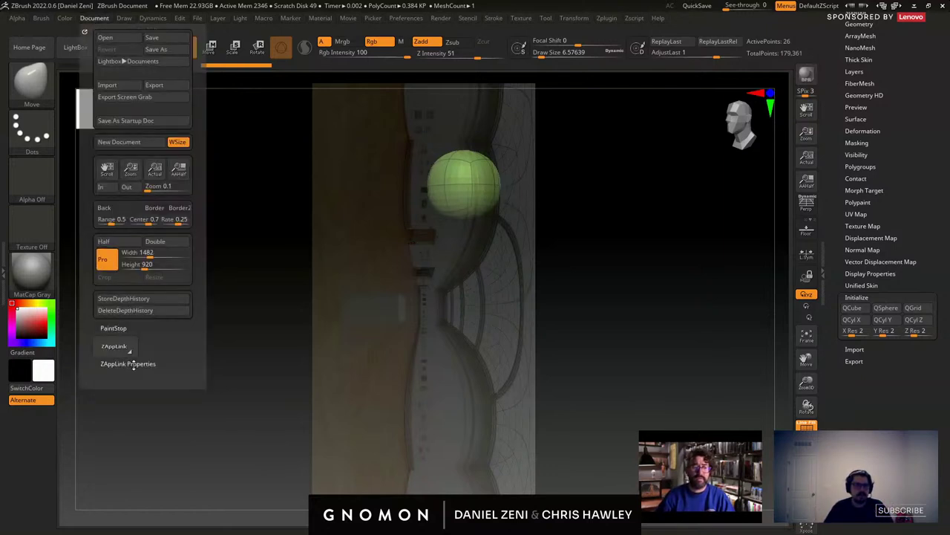
click(94, 18)
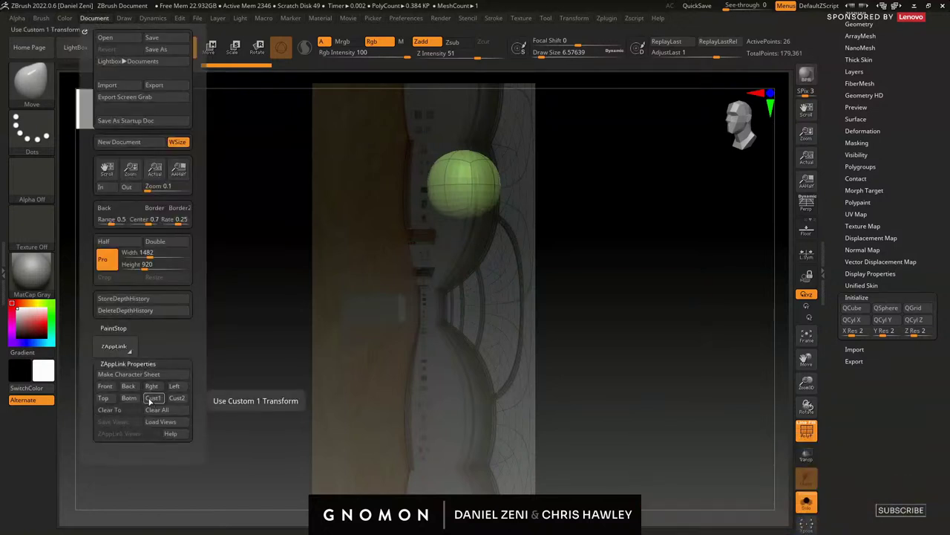
click(150, 401)
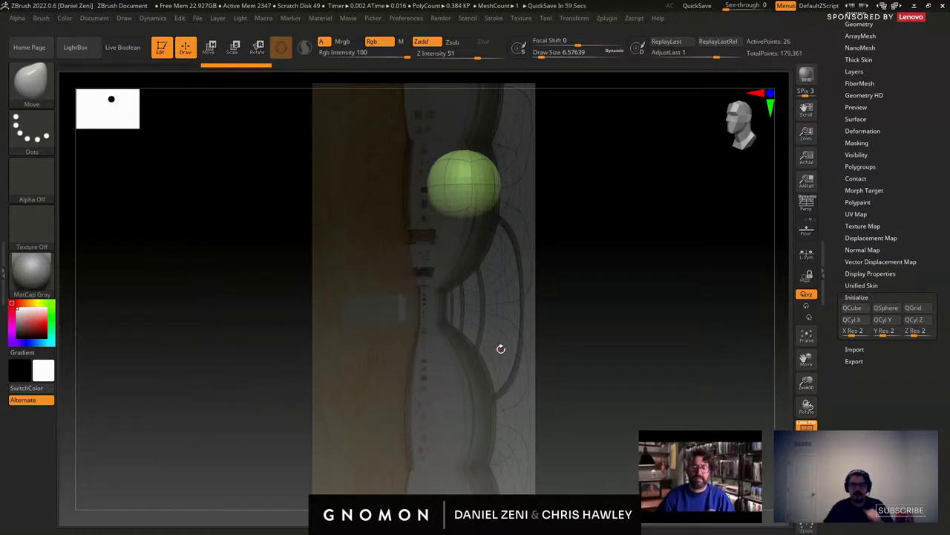
Pull the smoothed cube's underside downward into a tapered egg shape using the Move brush at a draw size of about 77.
alt+right_drag(484, 186, 239, 260)
ctrl+right_drag(239, 260, 285, 331)
key(space)
drag(310, 186, 320, 187)
drag(193, 348, 196, 422)
mouse_move(196, 422)
alt+right_down()
mouse_move(216, 402)
mouse_move(271, 401)
alt+right_up()
right_drag(271, 401, 283, 401)
drag(209, 352, 190, 363)
right_drag(188, 365, 201, 371)
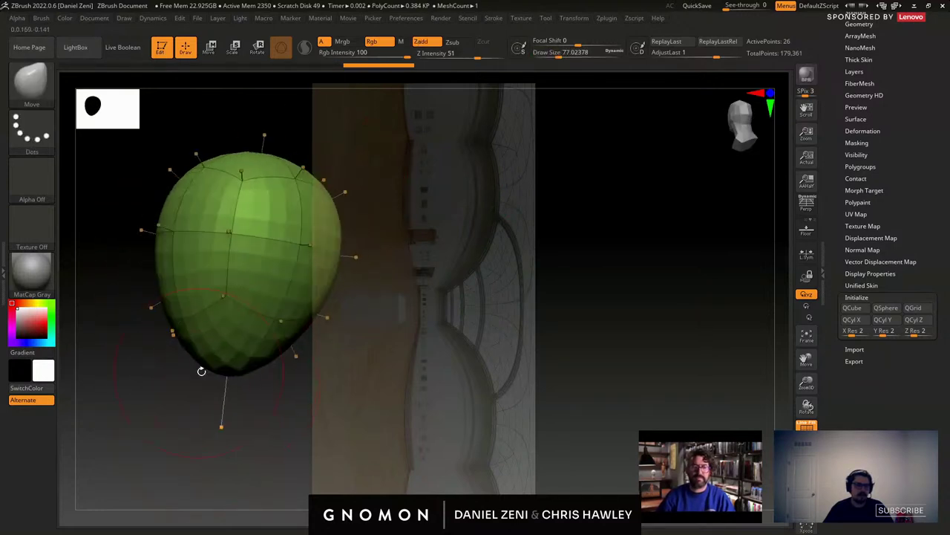
drag(206, 365, 199, 374)
mouse_move(199, 373)
right_down()
mouse_move(179, 377)
mouse_move(245, 371)
right_up()
Refine the egg form's lower sides from the side and front views, toggling the floor grid on and off.
shift+drag(313, 348, 319, 345)
ctrl+right_drag(319, 345, 334, 280)
mouse_move(334, 281)
alt+right_down()
mouse_move(276, 312)
mouse_move(322, 308)
alt+right_up()
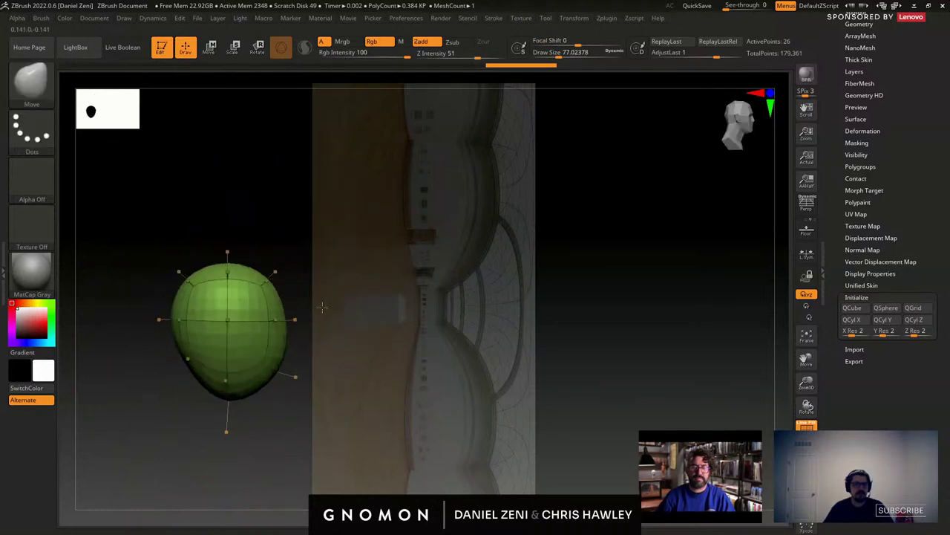
click(807, 229)
shift+right_drag(386, 242, 334, 249)
right_drag(244, 215, 274, 222)
click(802, 229)
shift+right_drag(357, 262, 338, 264)
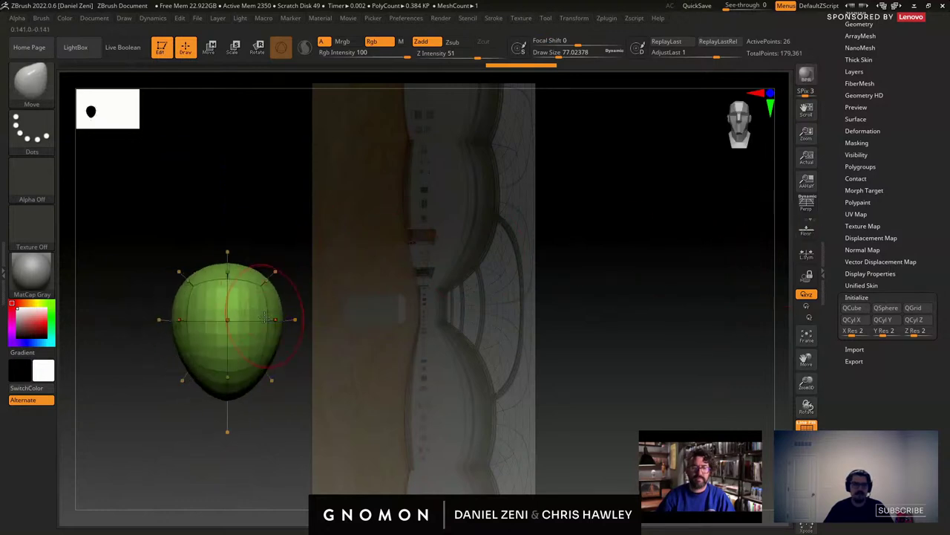
drag(269, 371, 278, 379)
Recall the Custom 1 camera view and nudge the egg form's sides inward with the Move brush at a draw size of about 56.
click(95, 17)
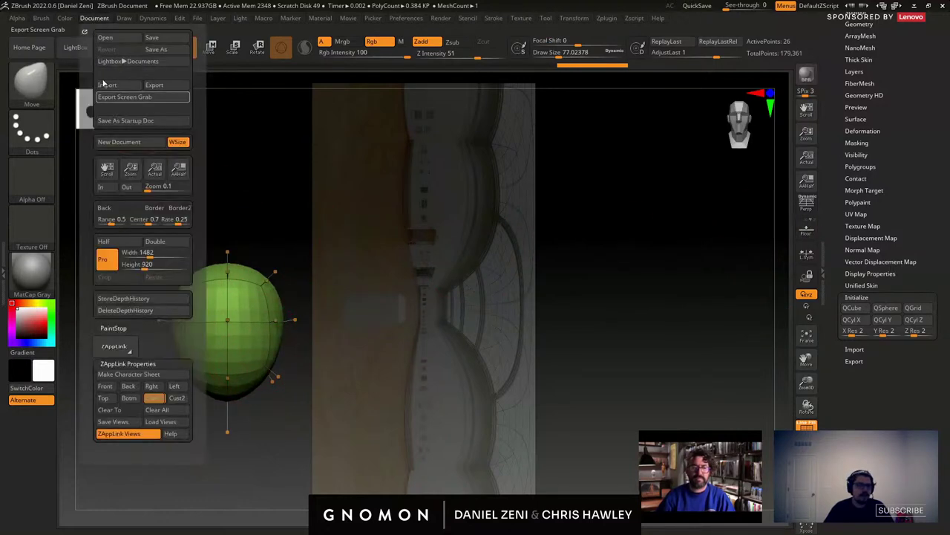
click(154, 398)
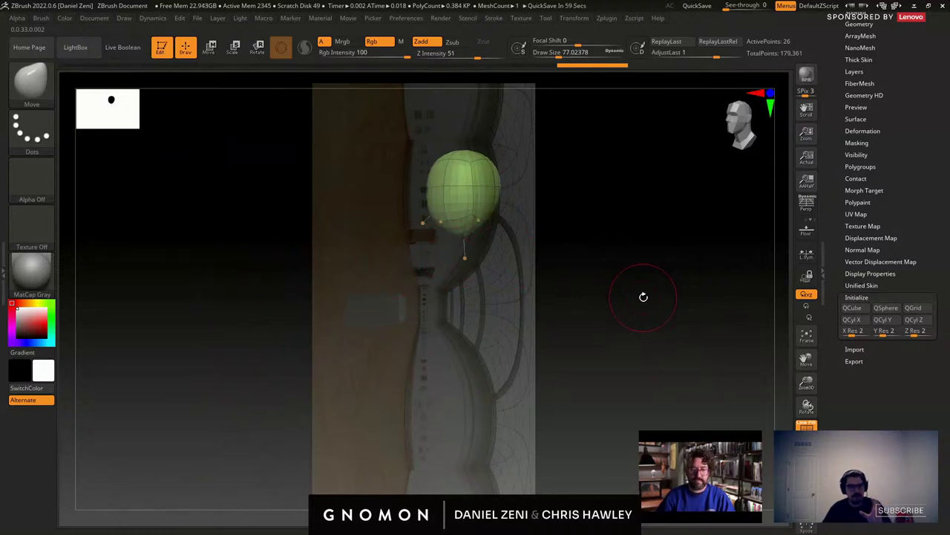
drag(514, 272, 505, 225)
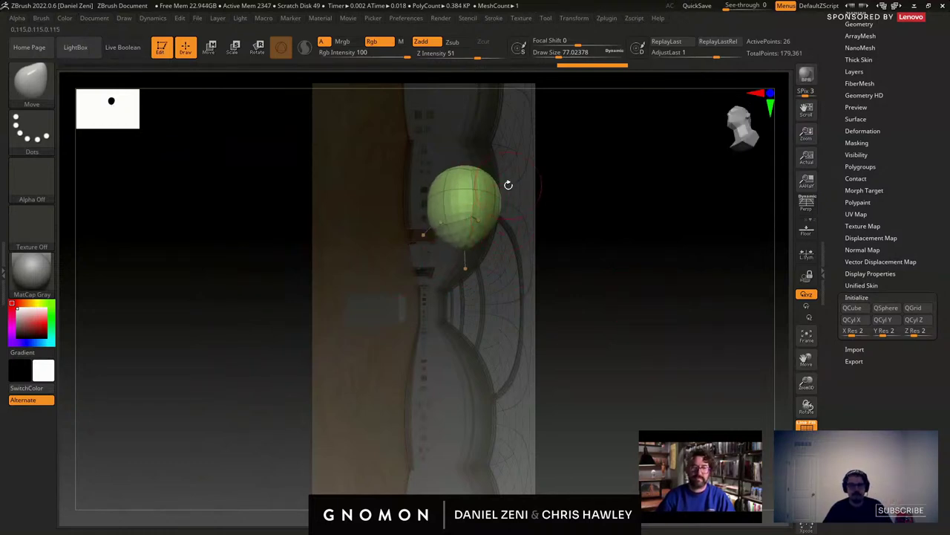
key(space)
drag(510, 179, 493, 199)
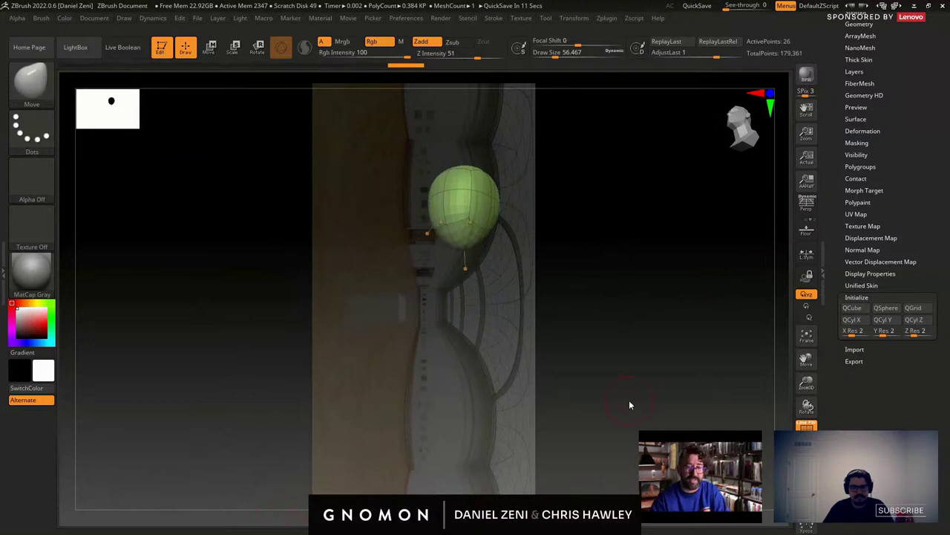
Turn off Solo to display the egg form together with the whole robot, and expand the subtool list.
click(806, 502)
right_drag(643, 390, 632, 374)
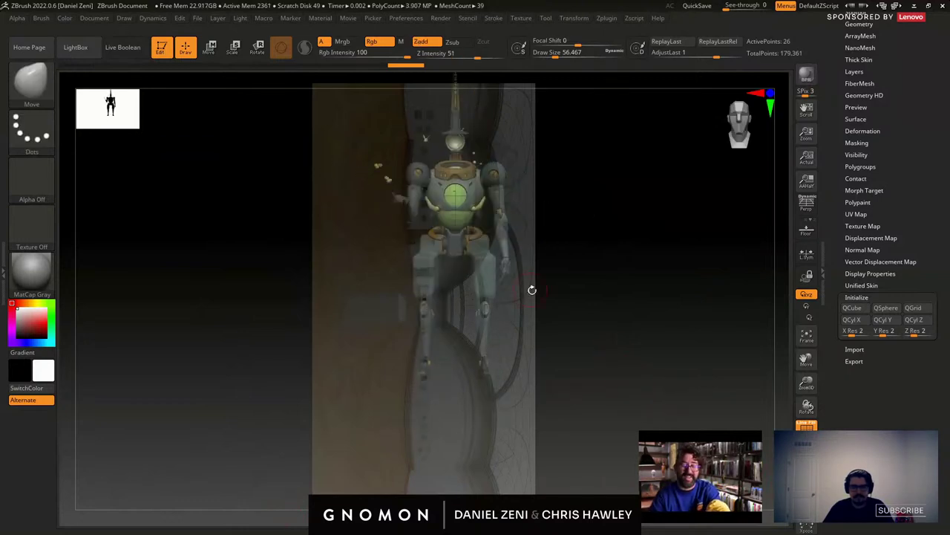
alt+right_drag(532, 290, 529, 364)
ctrl+right_drag(528, 364, 500, 356)
alt+right_drag(541, 327, 547, 285)
drag(896, 152, 896, 268)
click(871, 172)
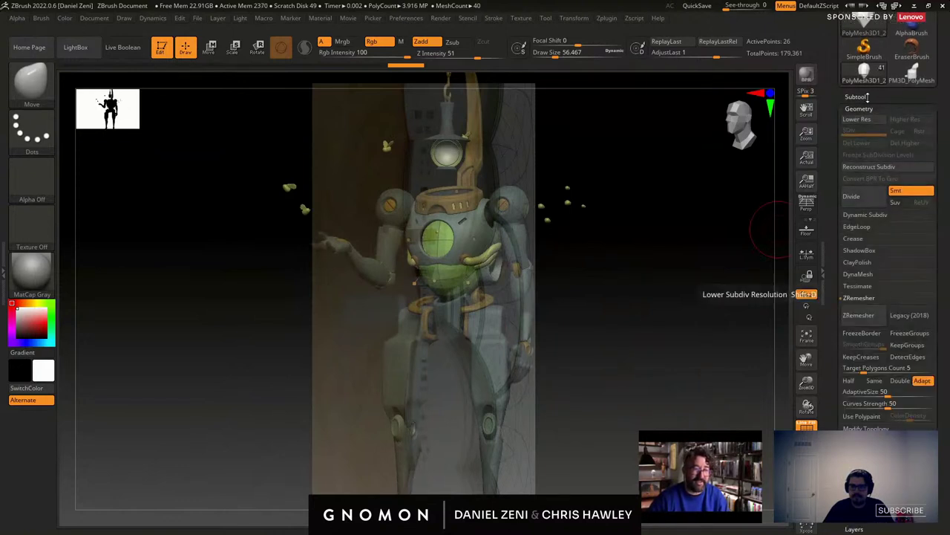
click(856, 155)
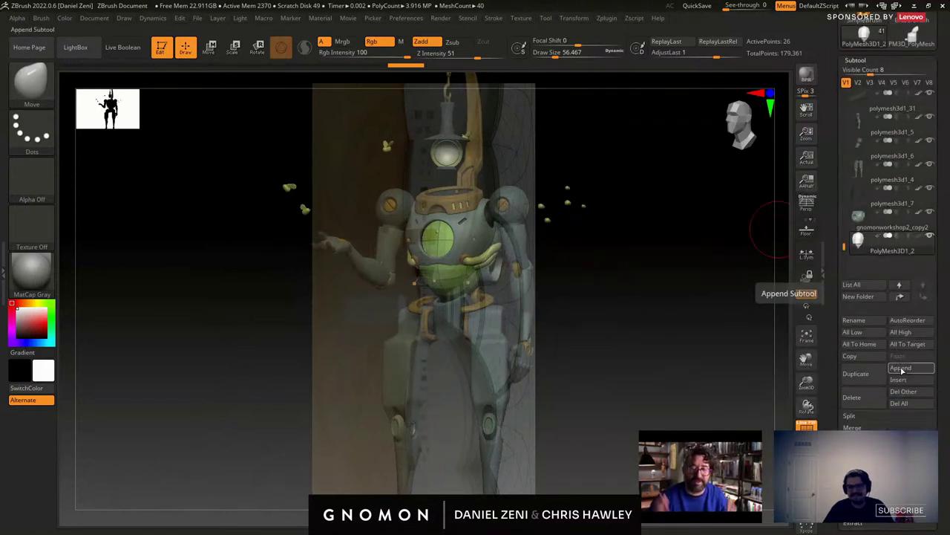
Move the egg-shaped subtool straight up along Y until it floats above the robot's lantern arm.
key(w)
drag(462, 181, 459, 114)
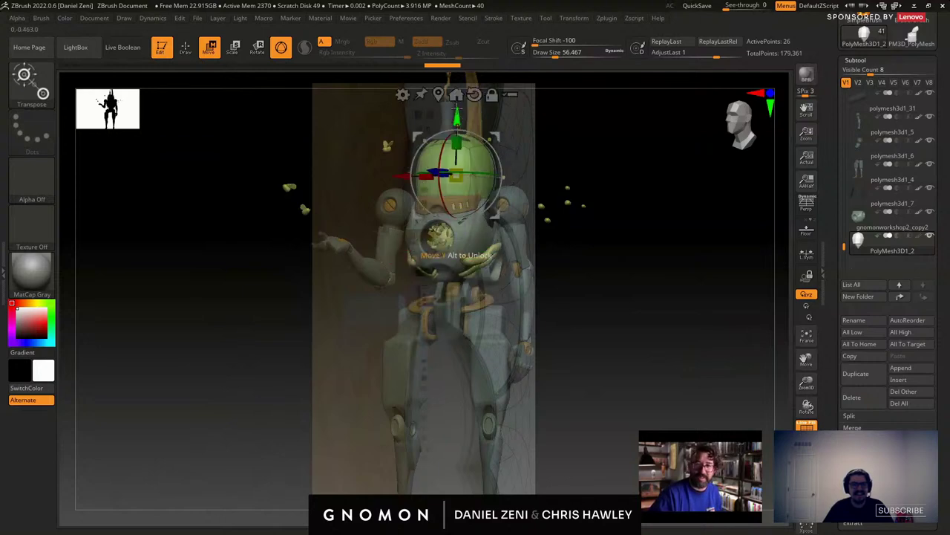
alt+right_drag(459, 114, 505, 328)
drag(503, 327, 491, 192)
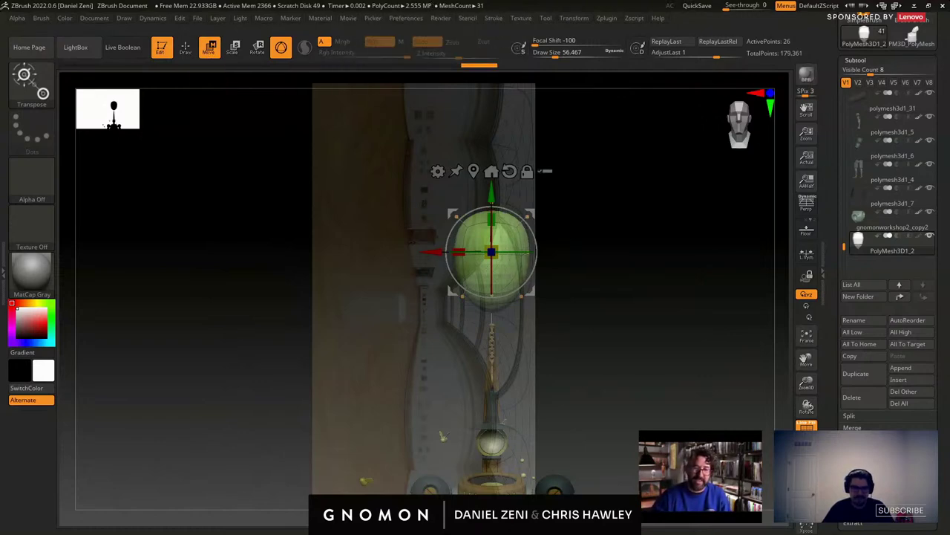
alt+right_drag(557, 381, 701, 359)
mouse_move(701, 359)
mouse_down()
mouse_move(651, 343)
mouse_move(670, 341)
mouse_move(693, 368)
mouse_move(731, 380)
mouse_move(701, 372)
mouse_move(694, 308)
mouse_move(743, 354)
mouse_up()
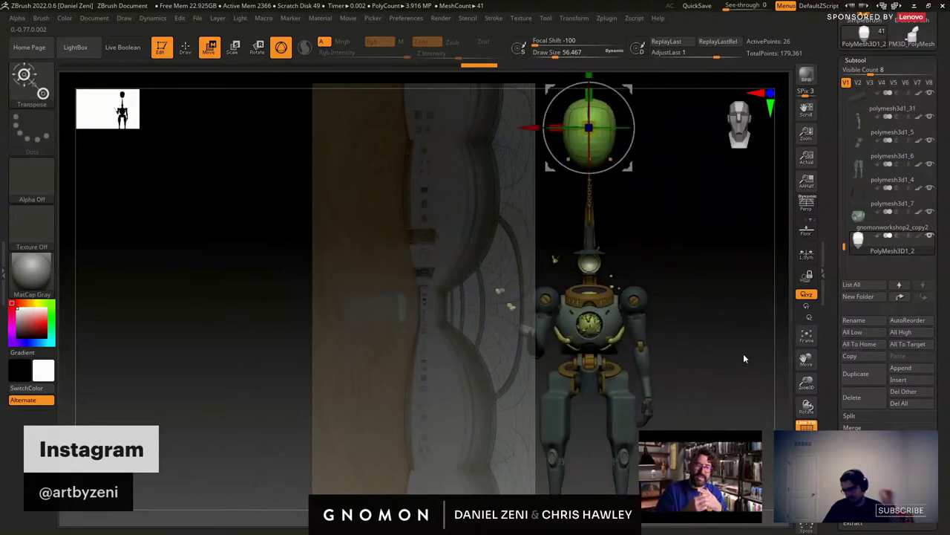
Set the material to SkinShade4, turn off the polyframe display, and return to Draw mode with the gnomonworkshop2_copy2 subtool active.
click(31, 271)
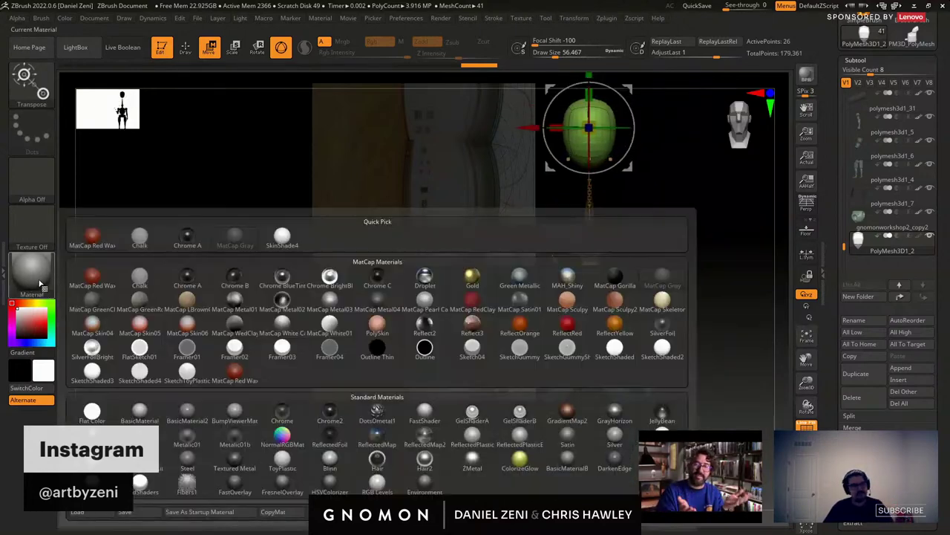
click(282, 237)
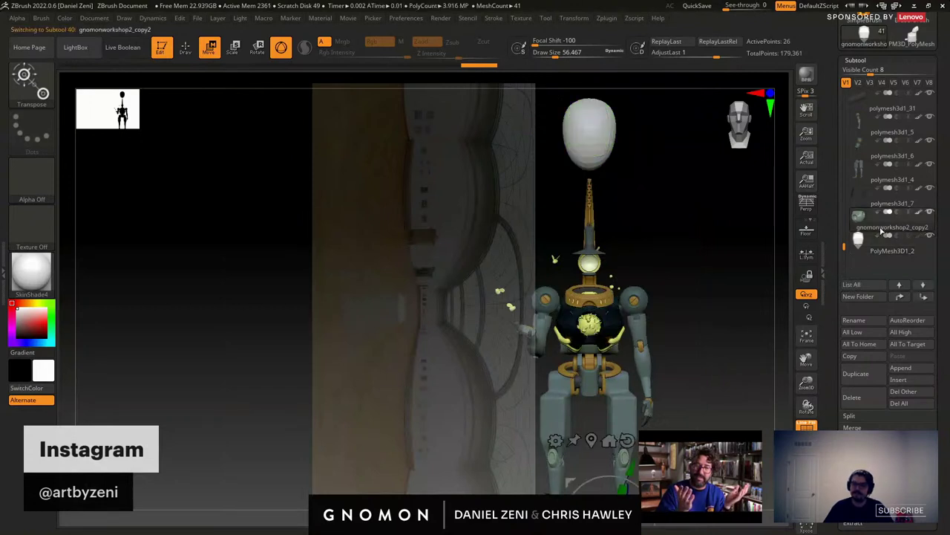
drag(676, 301, 640, 303)
click(807, 426)
alt+drag(710, 349, 751, 316)
click(185, 47)
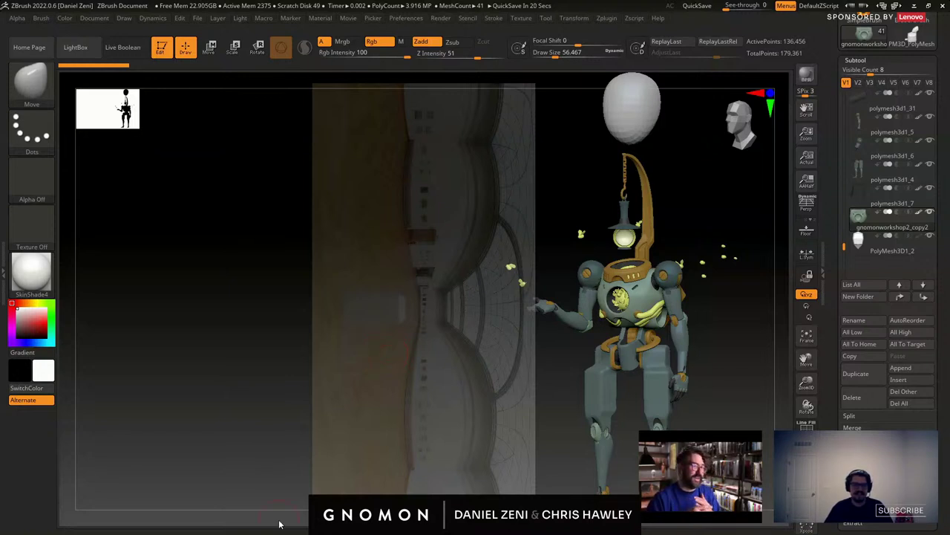
Shrink the Spotlight reference image, park it at the canvas's left side, and center the robot beside it.
drag(496, 294, 473, 272)
key(z)
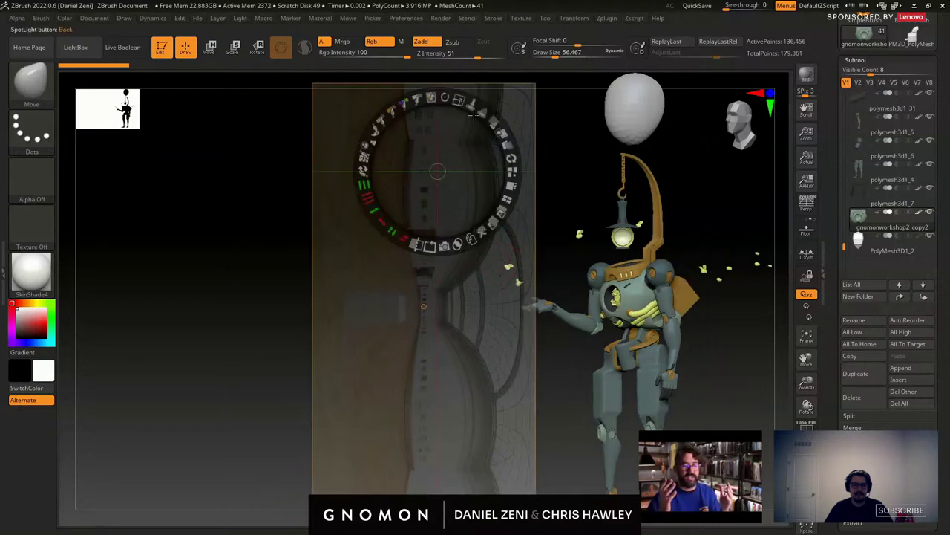
drag(458, 100, 418, 98)
drag(453, 316, 176, 293)
key(z)
alt+drag(545, 284, 400, 295)
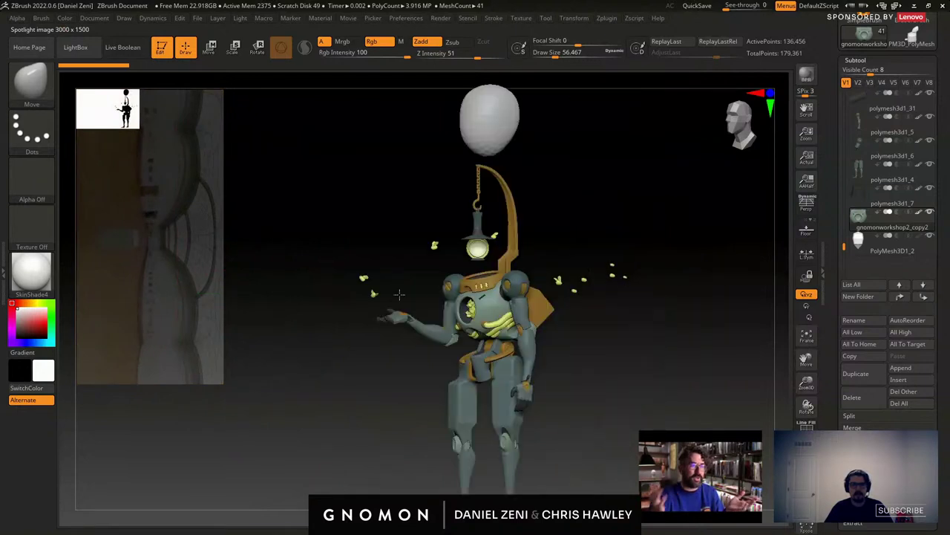
alt+right_drag(400, 295, 366, 296)
mouse_move(475, 299)
alt+right_down()
mouse_move(519, 274)
mouse_move(578, 293)
alt+right_up()
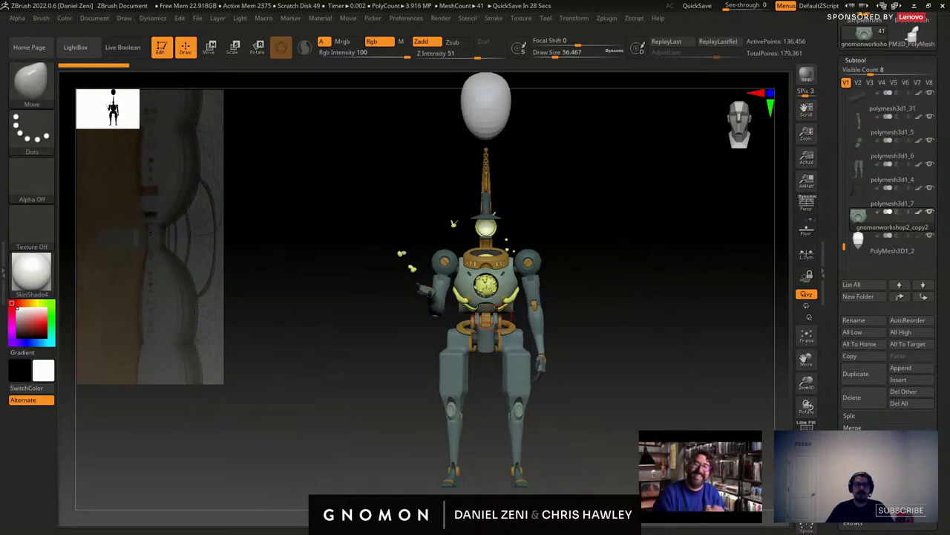
Make the egg-shaped PolyMesh3D1_2 subtool active and isolate it in a front view.
drag(669, 277, 637, 263)
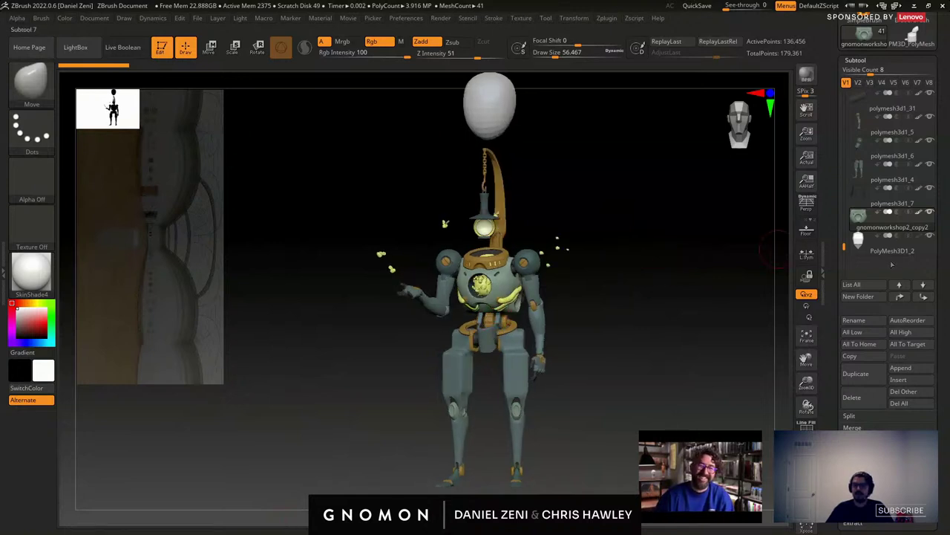
click(892, 253)
drag(731, 238, 631, 303)
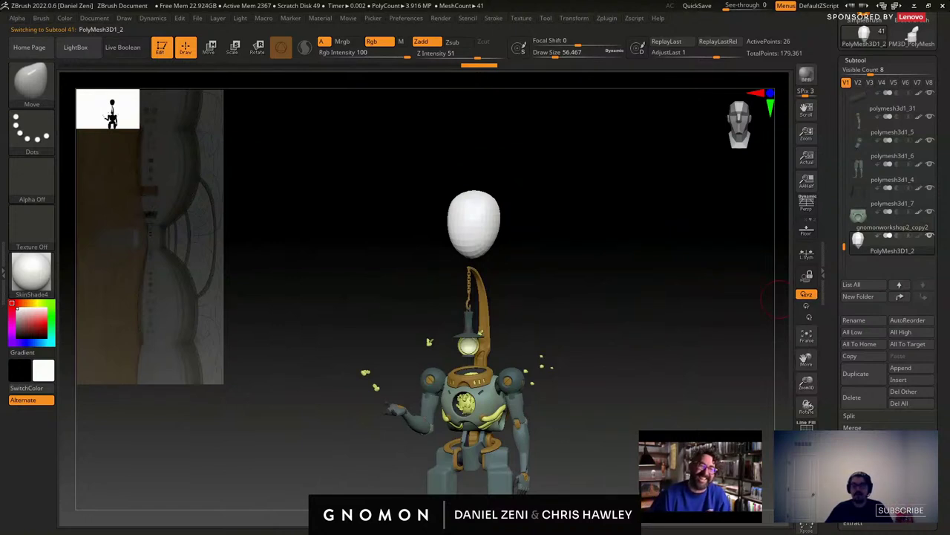
click(808, 503)
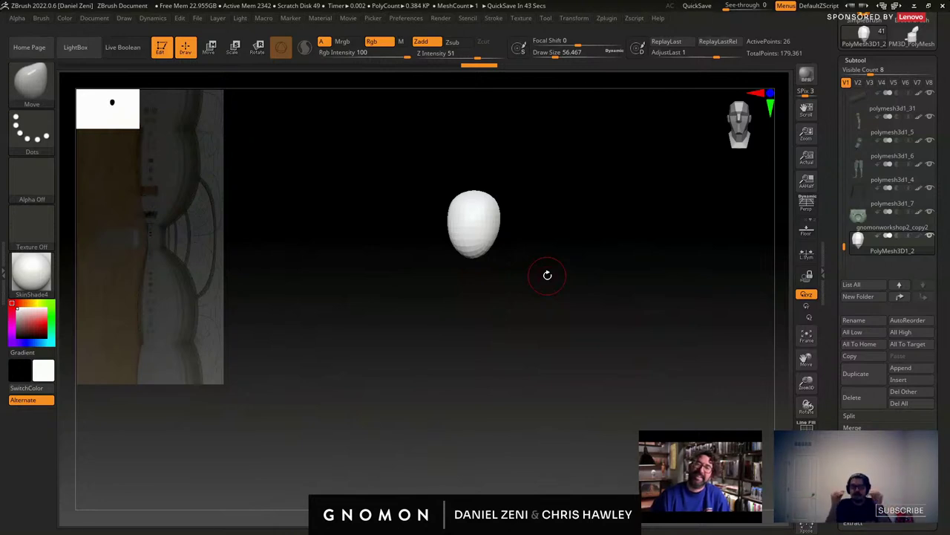
shift+right_drag(540, 265, 506, 289)
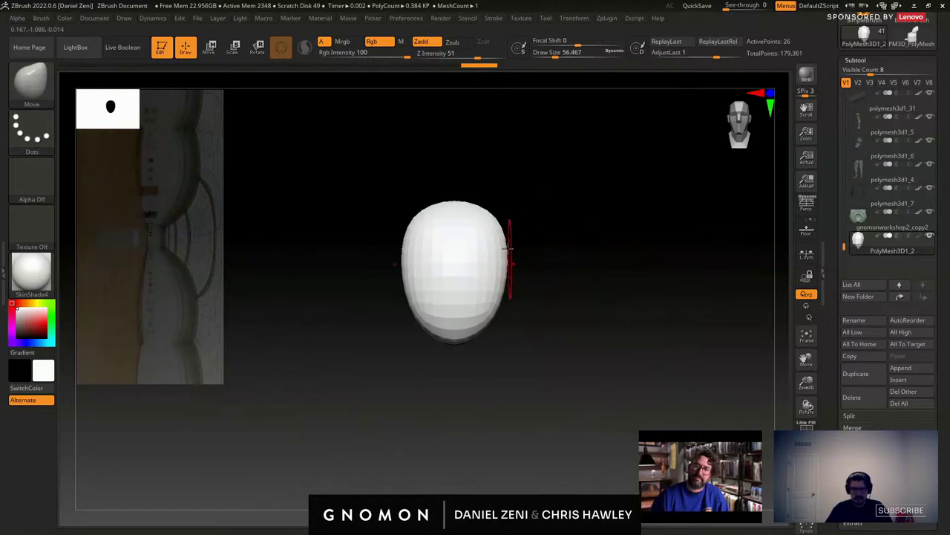
Step back through the egg form's undo history to its earlier narrow-bottomed shape.
mouse_move(468, 71)
mouse_down()
mouse_move(249, 66)
mouse_move(367, 67)
mouse_up()
alt+drag(450, 321, 496, 218)
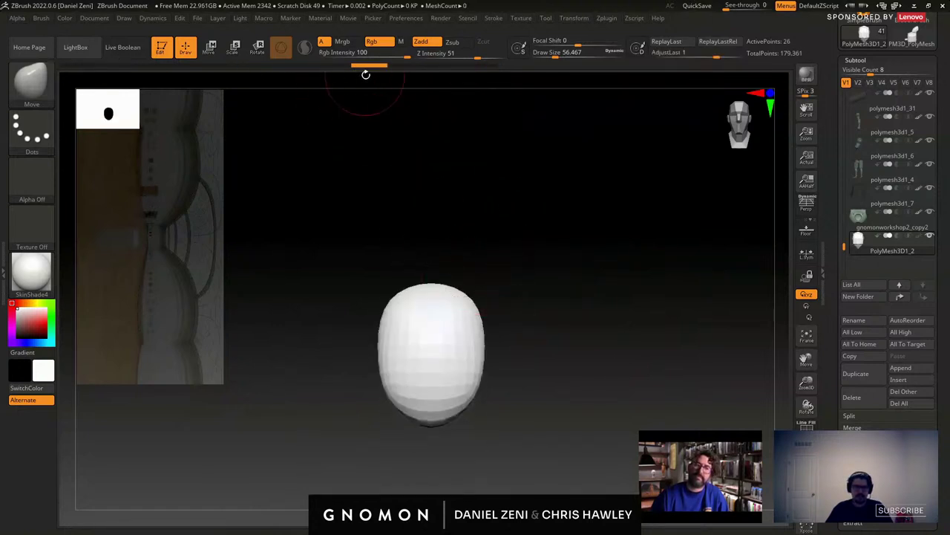
mouse_move(366, 69)
mouse_down()
mouse_move(163, 65)
mouse_move(259, 66)
mouse_up()
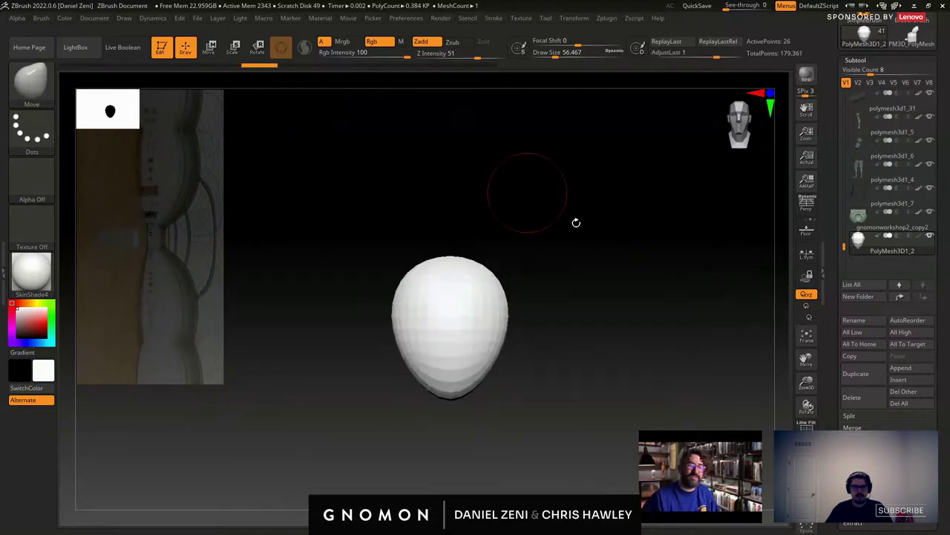
Divide the egg-shaped mesh to subdivision level 4 and delete its lower subdivision levels.
drag(834, 415, 834, 314)
click(859, 432)
drag(631, 364, 507, 369)
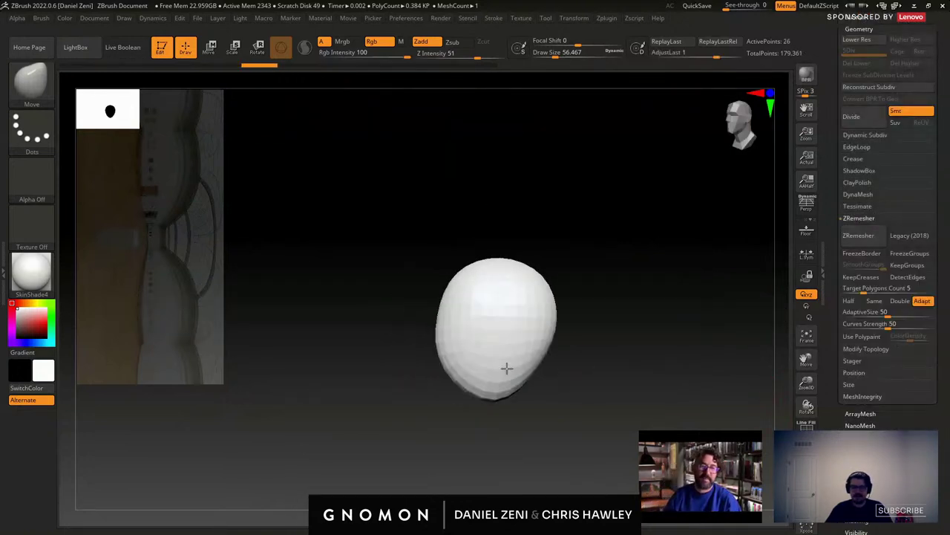
drag(547, 344, 591, 389)
shift+drag(711, 231, 768, 221)
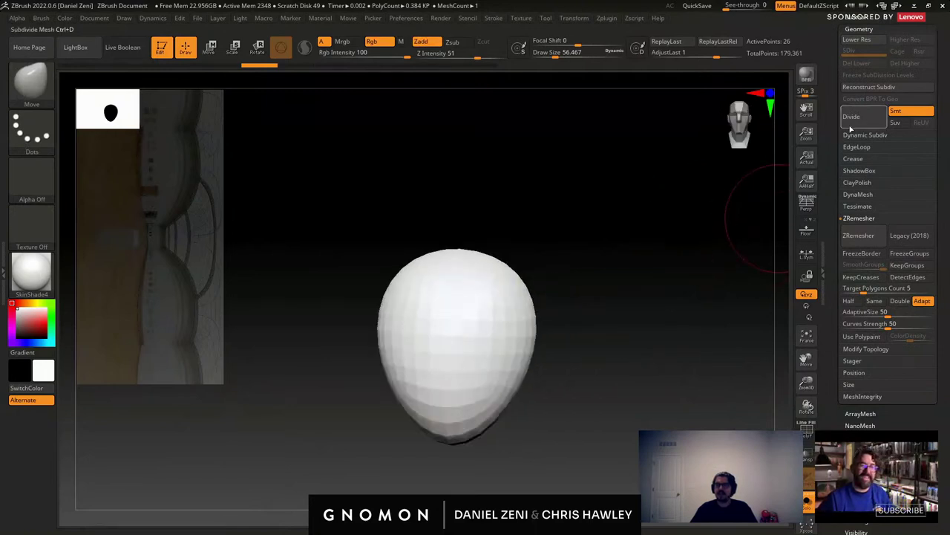
click(851, 126)
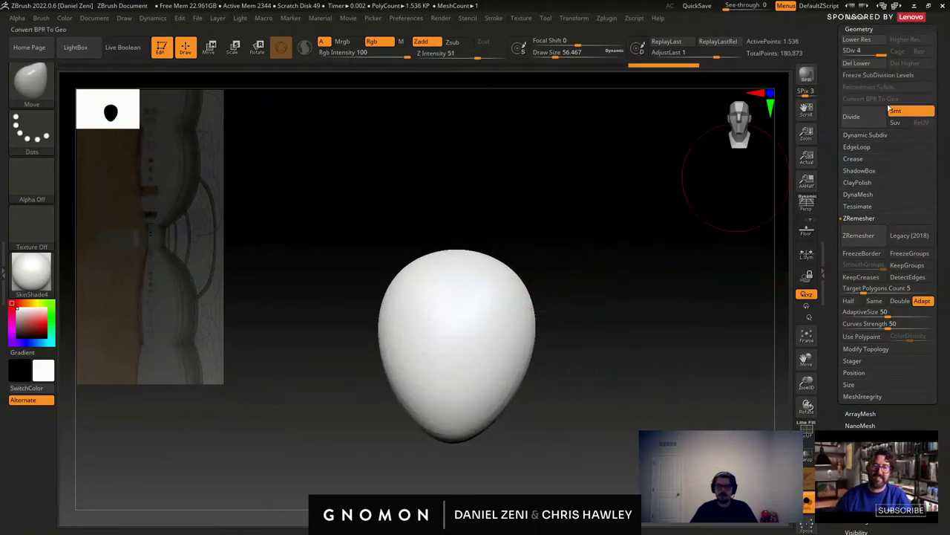
click(859, 63)
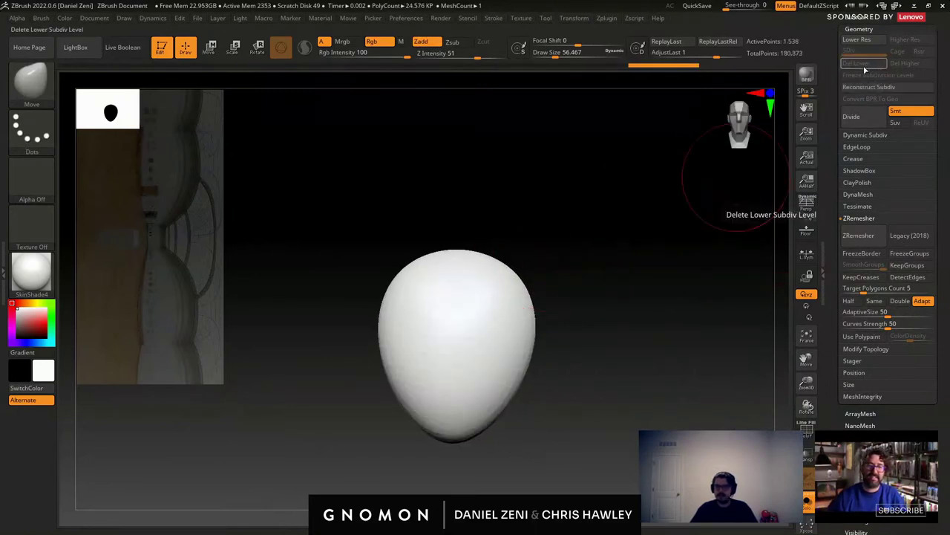
Try to convert the coarse egg mesh to DynaMesh at resolution 904, and undo it.
click(861, 194)
click(874, 230)
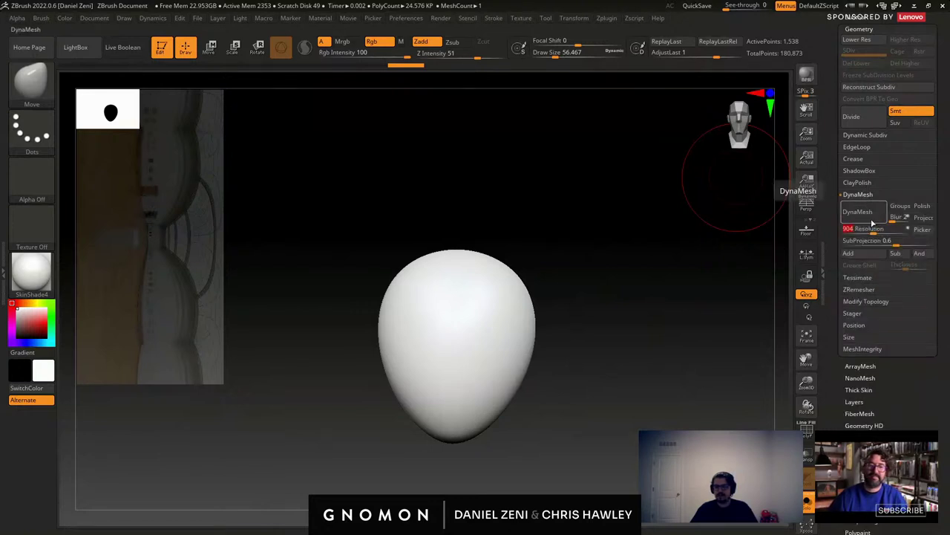
click(872, 221)
key(ctrl+z)
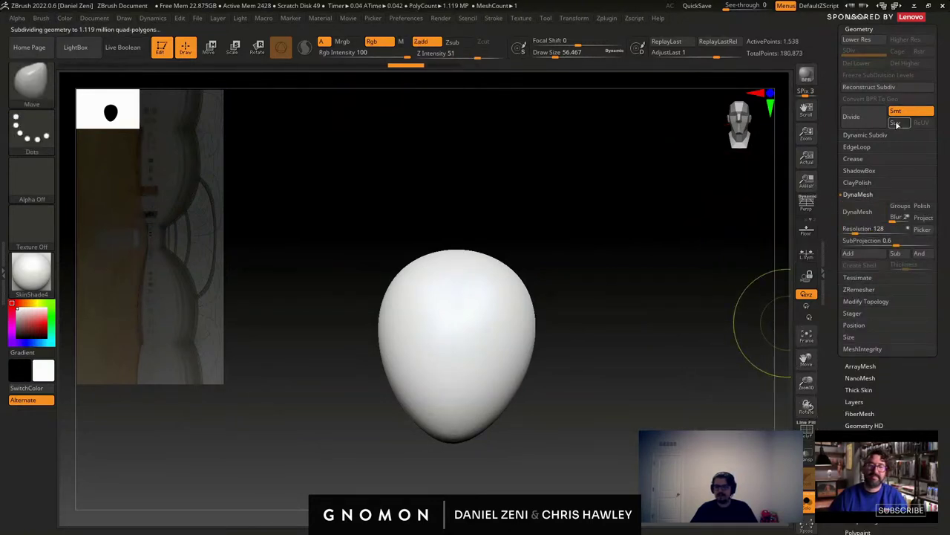
Divide the egg mesh up to subdivision level 4 and delete its lower subdivision levels.
click(865, 134)
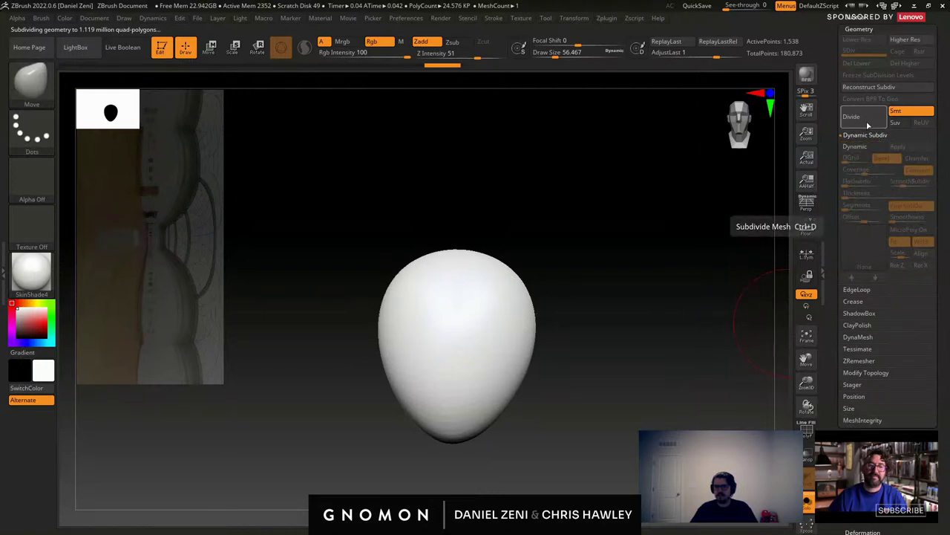
click(867, 120)
click(865, 118)
click(866, 119)
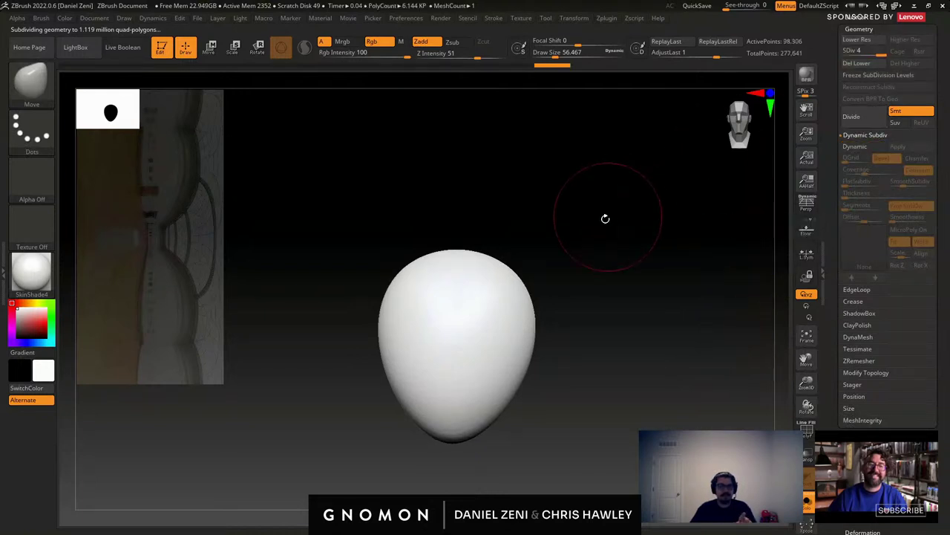
mouse_move(562, 313)
ctrl+right_down()
mouse_move(550, 321)
mouse_move(622, 254)
ctrl+right_up()
click(870, 65)
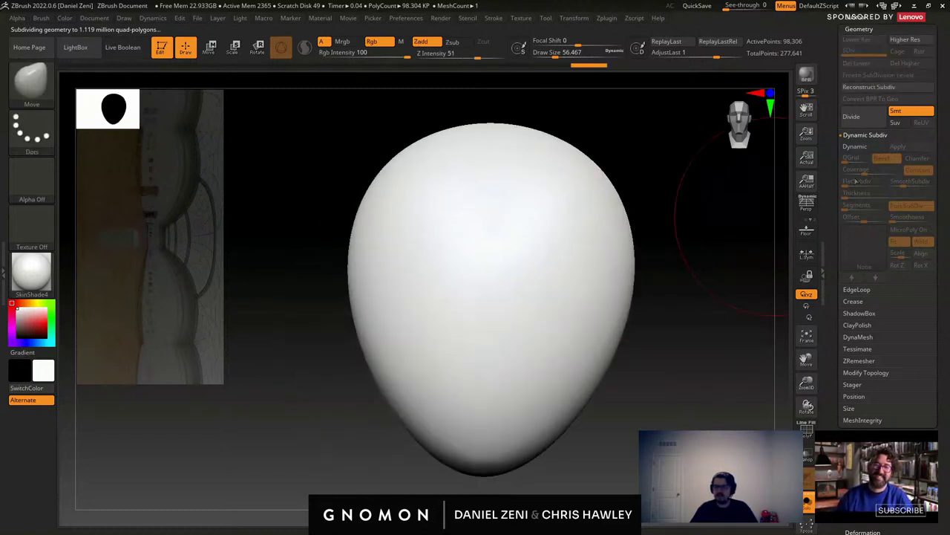
Convert the divided egg mesh to DynaMesh at resolution 624 and inspect its wireframe from several angles.
click(863, 339)
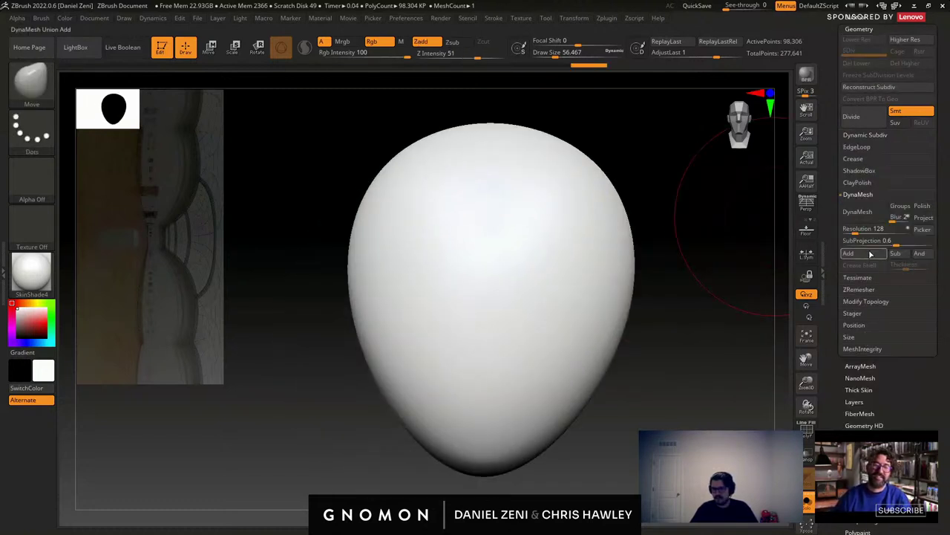
click(864, 219)
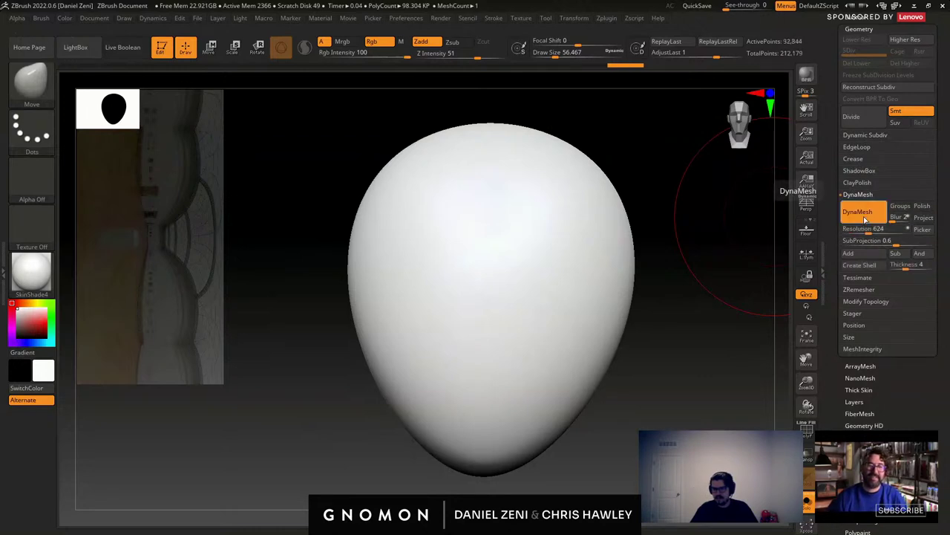
click(806, 427)
drag(609, 267, 581, 263)
mouse_move(481, 249)
ctrl+right_down()
mouse_move(577, 354)
mouse_move(515, 272)
mouse_move(531, 271)
mouse_move(547, 212)
ctrl+right_up()
mouse_move(562, 207)
mouse_down()
mouse_move(571, 204)
mouse_move(547, 242)
mouse_up()
key(ctrl+z)
drag(302, 173, 289, 167)
Choose the Clay brush with a draw size of about 25 and hide the wireframe.
click(31, 78)
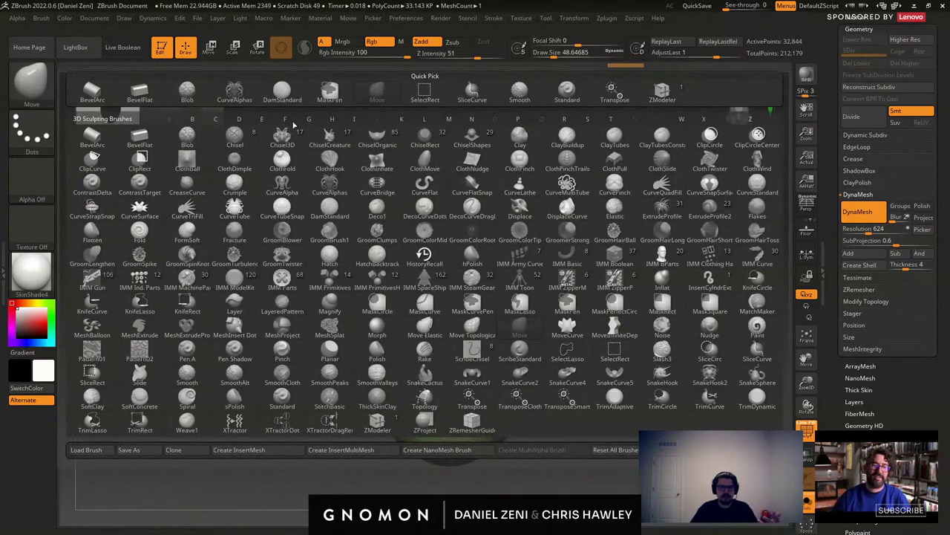
click(520, 134)
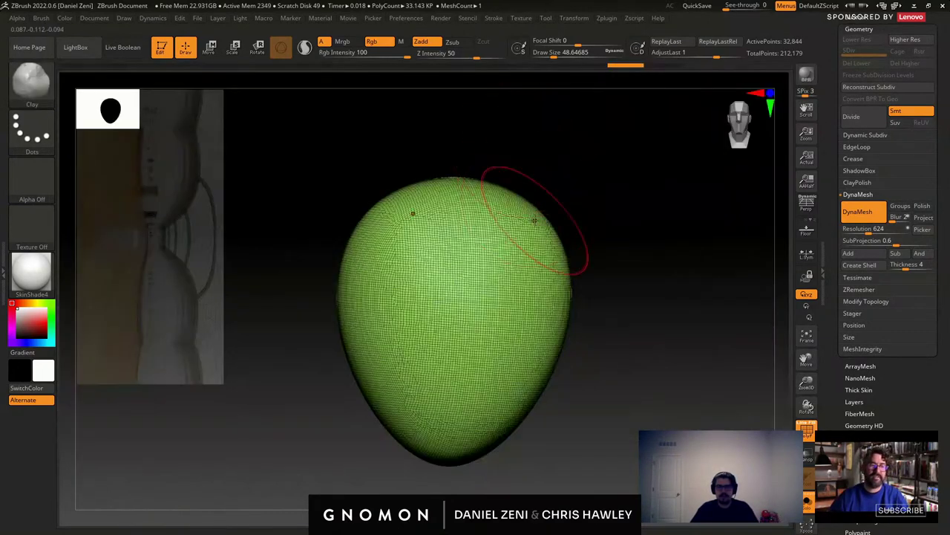
key(space)
key(shift+f)
mouse_move(531, 223)
right_down()
mouse_move(552, 279)
mouse_move(483, 264)
right_up()
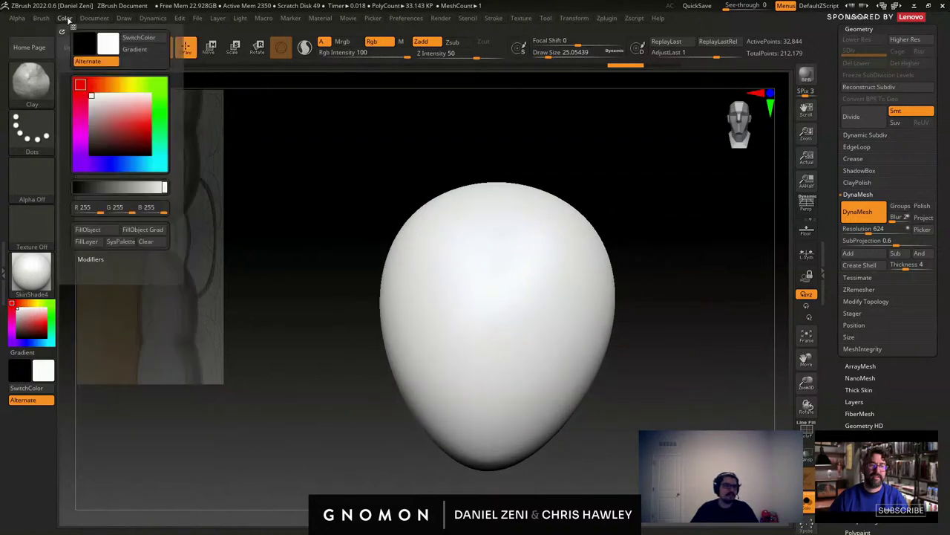
mouse_move(41, 18)
click(64, 352)
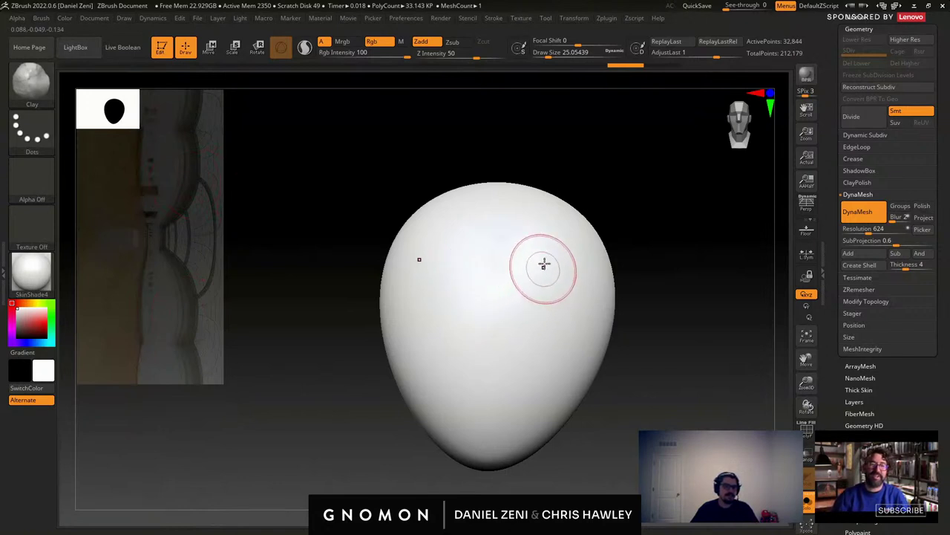
Sculpt a raised forehead and brow with recessed eye sockets on the egg using symmetrical Clay strokes.
drag(548, 222, 555, 308)
key(ctrl+z)
alt+right_drag(558, 253, 524, 262)
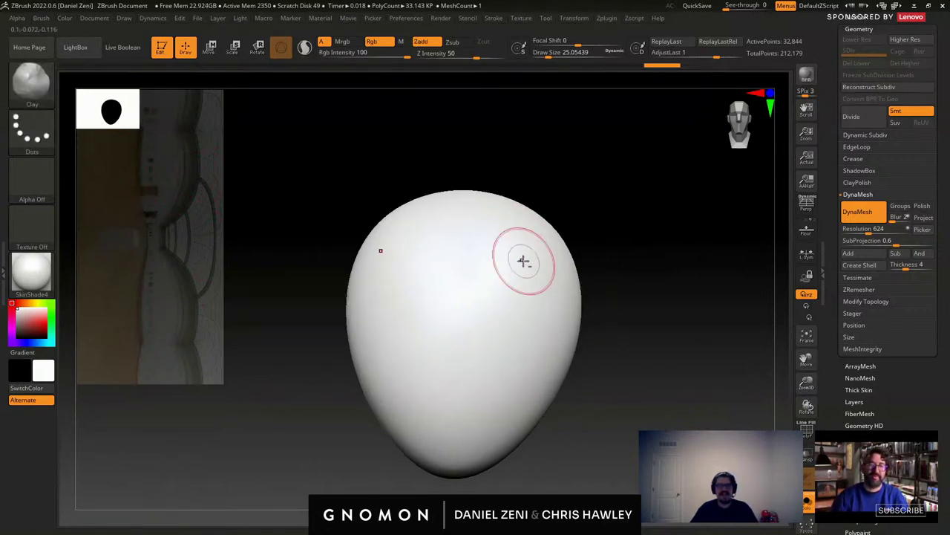
mouse_move(519, 236)
mouse_down()
mouse_move(524, 313)
mouse_move(477, 270)
mouse_move(467, 290)
mouse_up()
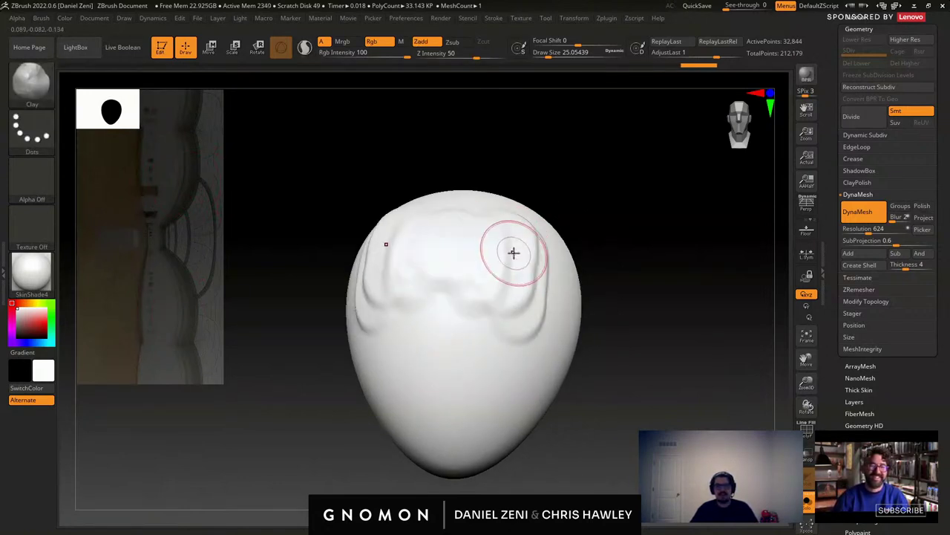
drag(514, 253, 524, 303)
right_drag(537, 312, 494, 315)
mouse_move(554, 277)
mouse_down()
mouse_move(482, 286)
mouse_move(614, 331)
mouse_up()
right_drag(506, 321, 548, 288)
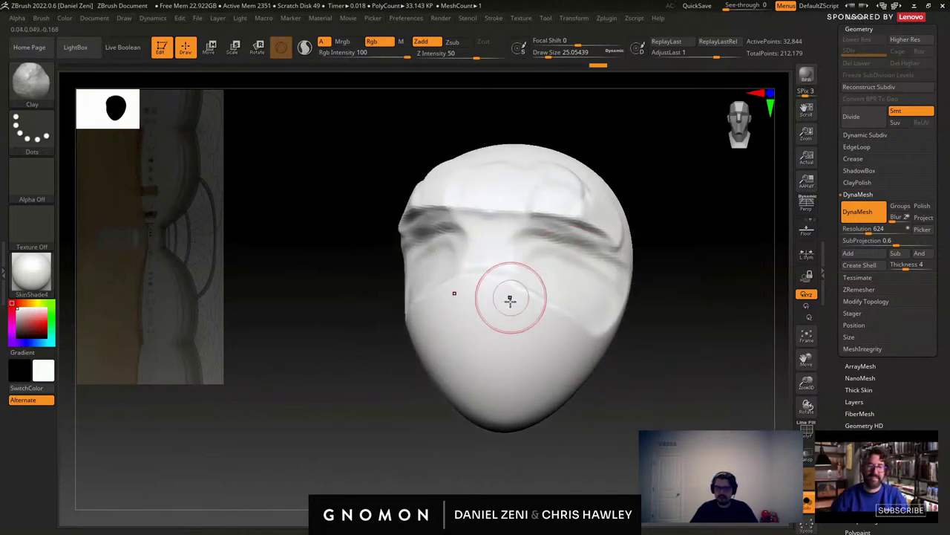
Build up a nose column down the centre of the face and smooth the forehead and brow strokes.
drag(510, 234, 505, 320)
drag(512, 211, 507, 304)
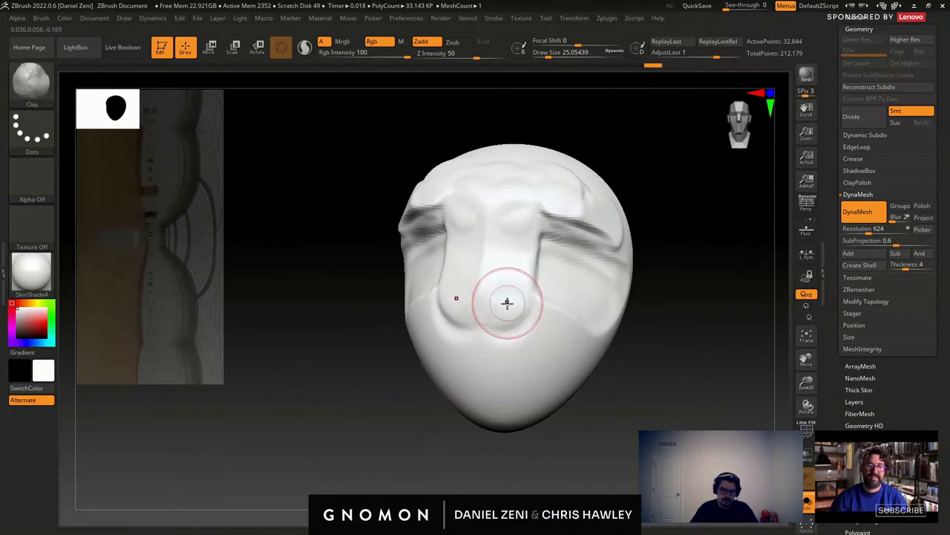
mouse_move(537, 199)
shift+mouse_down()
mouse_move(497, 289)
mouse_move(602, 204)
mouse_move(566, 189)
shift+mouse_up()
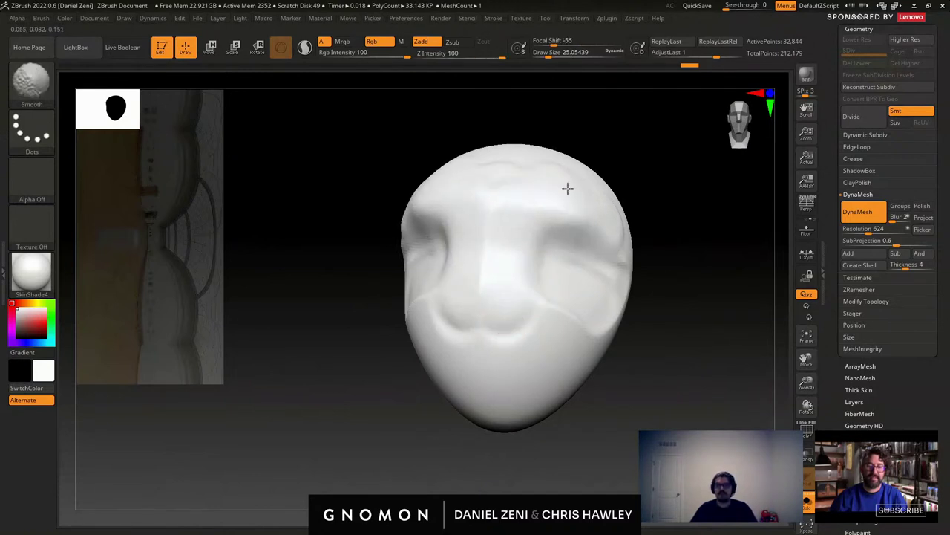
right_drag(487, 412, 604, 359)
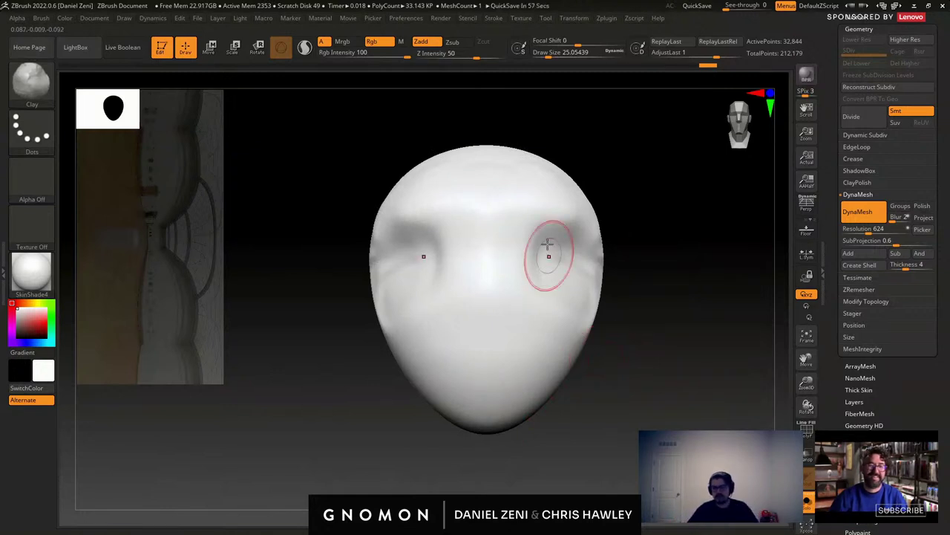
Rework the eye area with Clay, smooth the brow, sockets and cheeks, and undo the last three strokes.
mouse_move(550, 254)
mouse_down()
mouse_move(524, 261)
mouse_move(562, 276)
mouse_move(550, 254)
mouse_move(526, 253)
mouse_move(540, 260)
mouse_up()
mouse_move(513, 260)
shift+mouse_down()
mouse_move(500, 244)
mouse_move(557, 266)
mouse_move(535, 267)
shift+mouse_up()
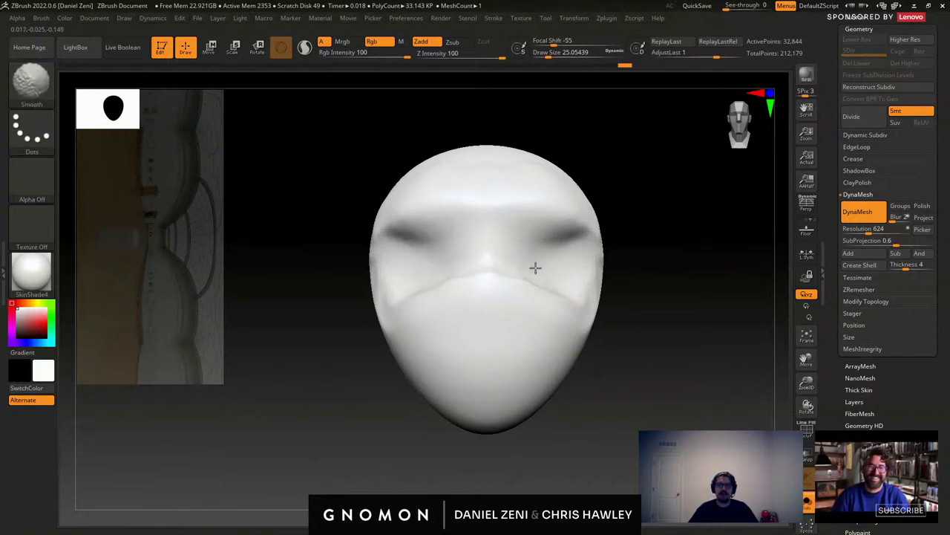
right_drag(551, 235, 462, 325)
mouse_move(576, 327)
shift+mouse_down()
mouse_move(577, 302)
mouse_move(572, 352)
shift+mouse_up()
mouse_move(538, 218)
shift+mouse_down()
mouse_move(494, 250)
mouse_move(530, 238)
shift+mouse_up()
shift+right_drag(531, 284, 554, 272)
mouse_move(534, 282)
shift+mouse_down()
mouse_move(538, 289)
mouse_move(510, 293)
mouse_move(520, 280)
mouse_move(532, 294)
shift+mouse_up()
key(ctrl+z)
key(ctrl+z)
key(ctrl+z)
Carve a deep crease beneath the brow ridge and around its outer end with DamStandard at draw size about 37.
key(space)
drag(515, 254, 510, 246)
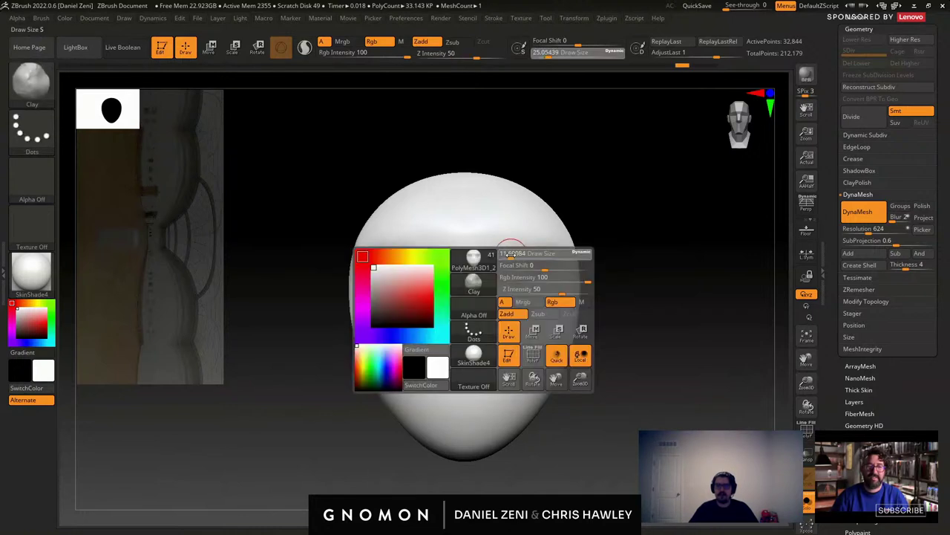
right_drag(531, 277, 524, 291)
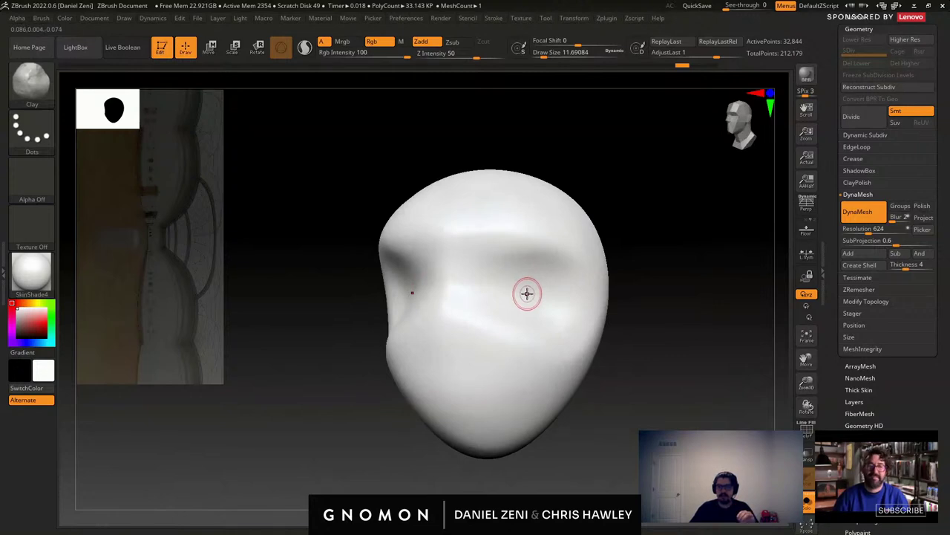
right_drag(526, 293, 414, 213)
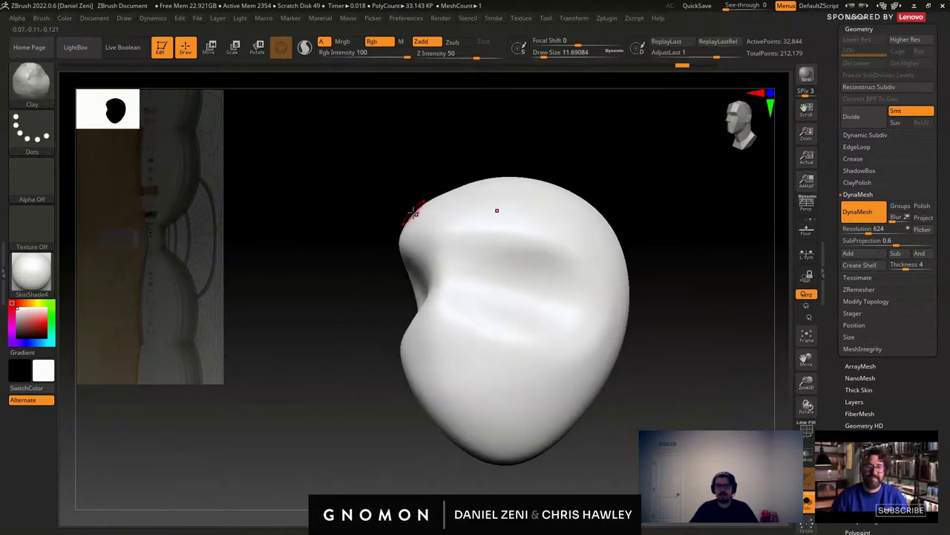
key(b)
key(d)
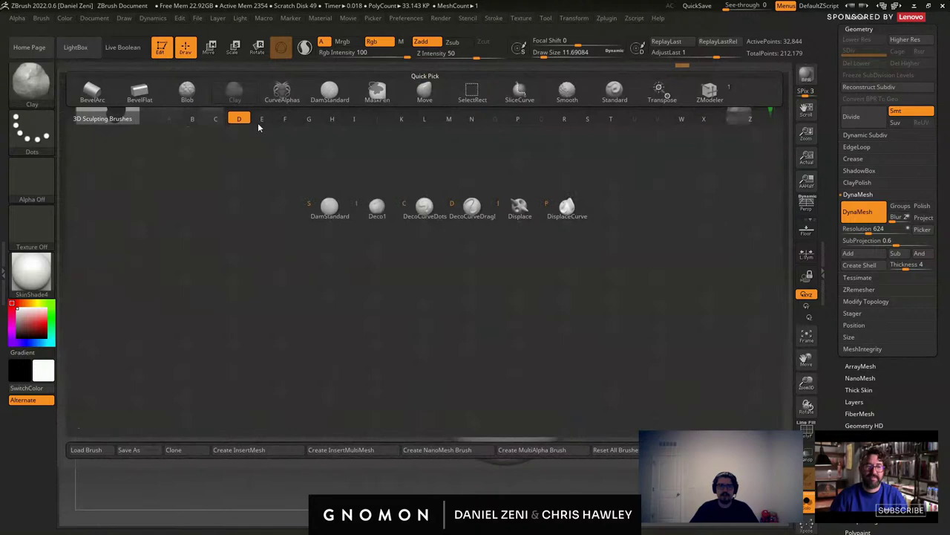
key(s)
key(space)
drag(512, 263, 515, 263)
mouse_move(455, 252)
mouse_down()
mouse_move(524, 272)
mouse_move(582, 219)
mouse_up()
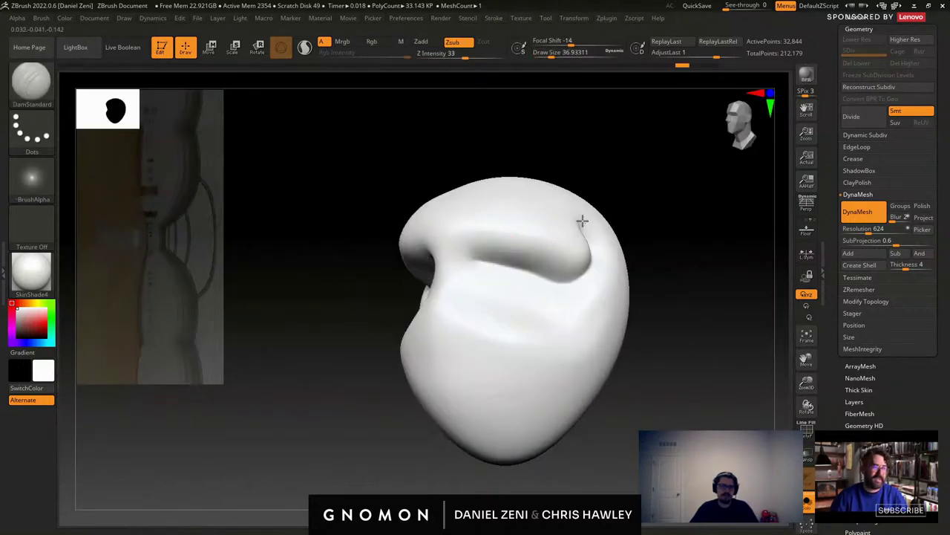
Carve the nose outline, a smiling mouth and the cheek folds with DamStandard at draw size about 25.
right_drag(582, 219, 599, 219)
key(space)
drag(599, 219, 595, 219)
right_drag(587, 215, 509, 250)
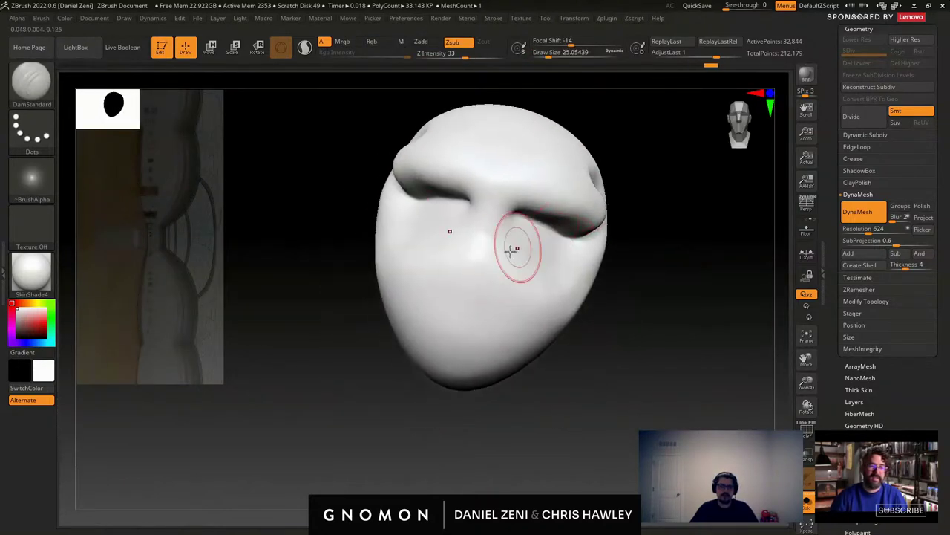
drag(453, 296, 450, 294)
right_drag(464, 308, 447, 274)
drag(536, 324, 453, 346)
drag(561, 329, 541, 287)
right_drag(566, 291, 544, 290)
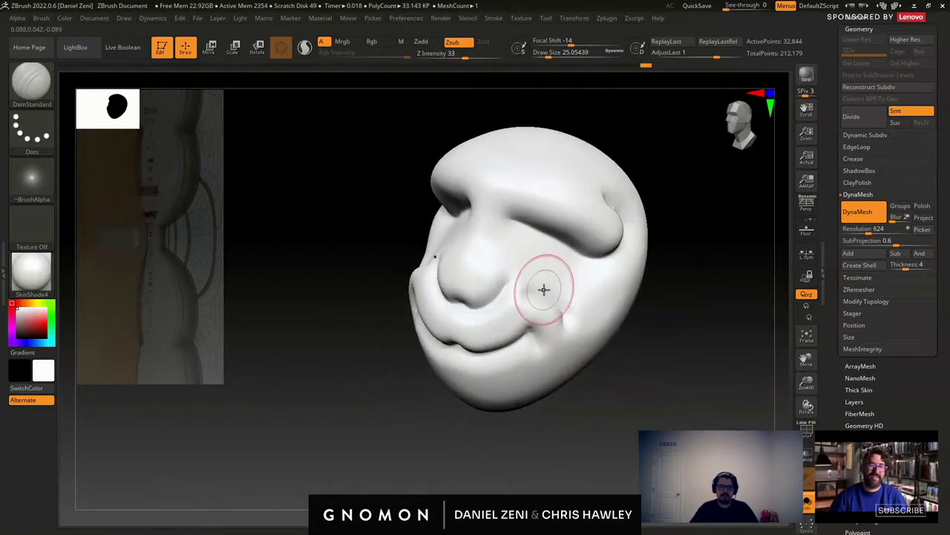
right_drag(550, 250, 573, 250)
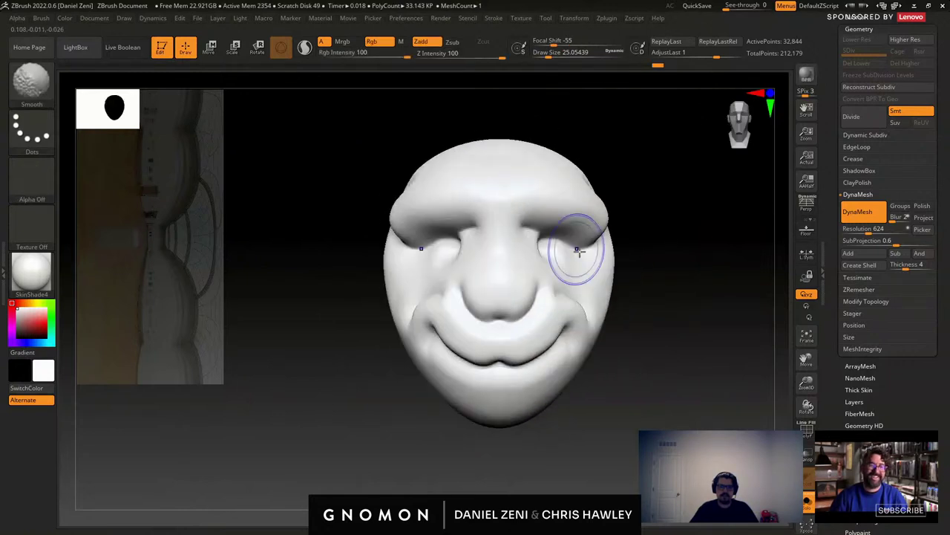
Switch the material to MatCap Gray and carve the nostrils under the nose.
click(41, 269)
click(235, 237)
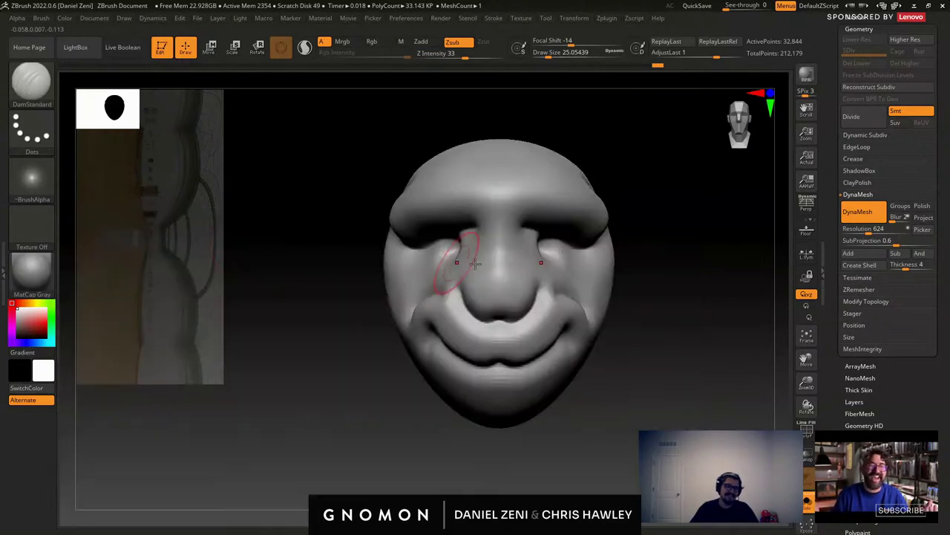
ctrl+right_drag(471, 250, 458, 239)
right_drag(459, 239, 457, 286)
mouse_move(457, 286)
right_down()
mouse_move(502, 295)
mouse_move(499, 331)
mouse_move(476, 306)
right_up()
drag(475, 306, 470, 285)
mouse_move(479, 291)
ctrl+right_down()
mouse_move(485, 303)
mouse_move(484, 282)
ctrl+right_up()
Define the mouth corners and cheek folds, and carve a round eye shape inside each socket.
shift+right_drag(484, 282, 536, 327)
mouse_move(598, 317)
mouse_down()
mouse_move(535, 282)
mouse_move(522, 288)
mouse_up()
right_drag(522, 288, 562, 293)
shift+drag(562, 292, 546, 282)
drag(526, 236, 561, 241)
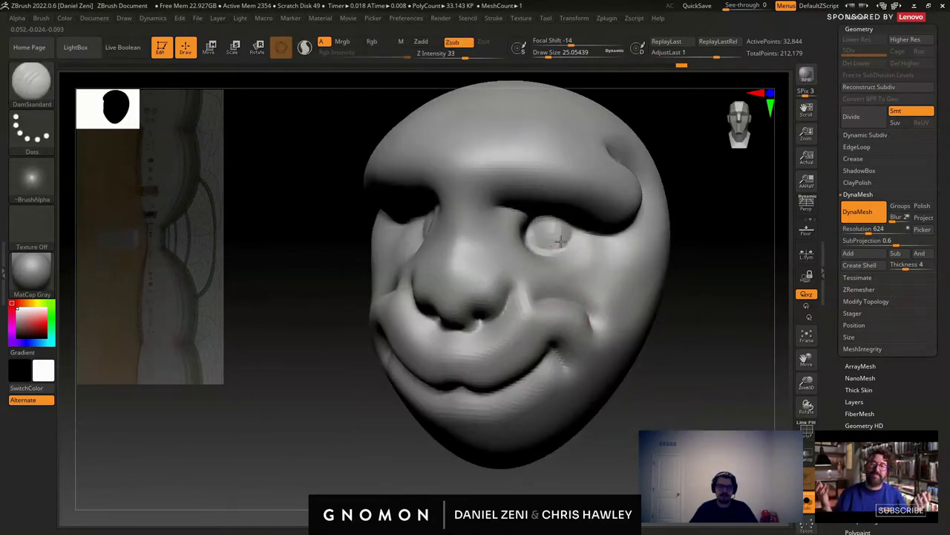
Insert mirrored sphere eyeballs into the eye sockets with the IMM Primitives brush.
click(31, 80)
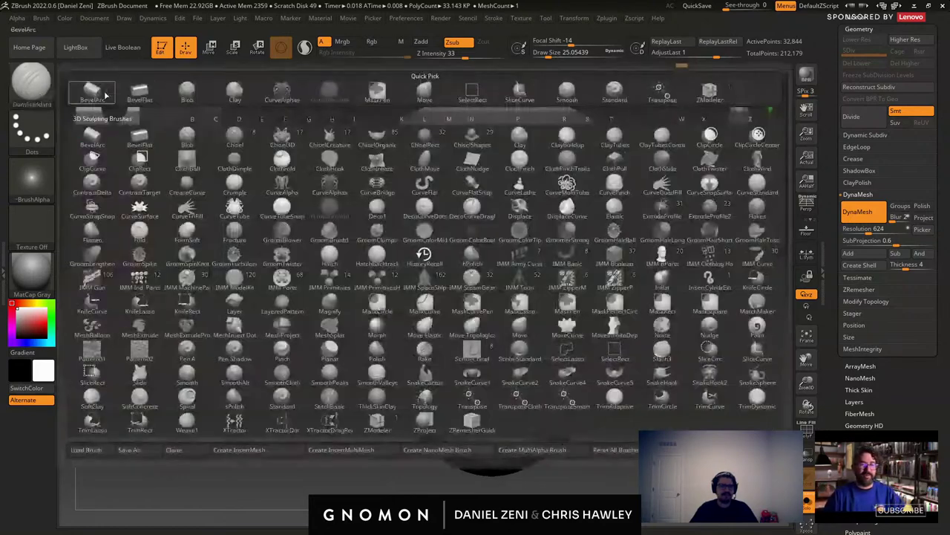
key(i)
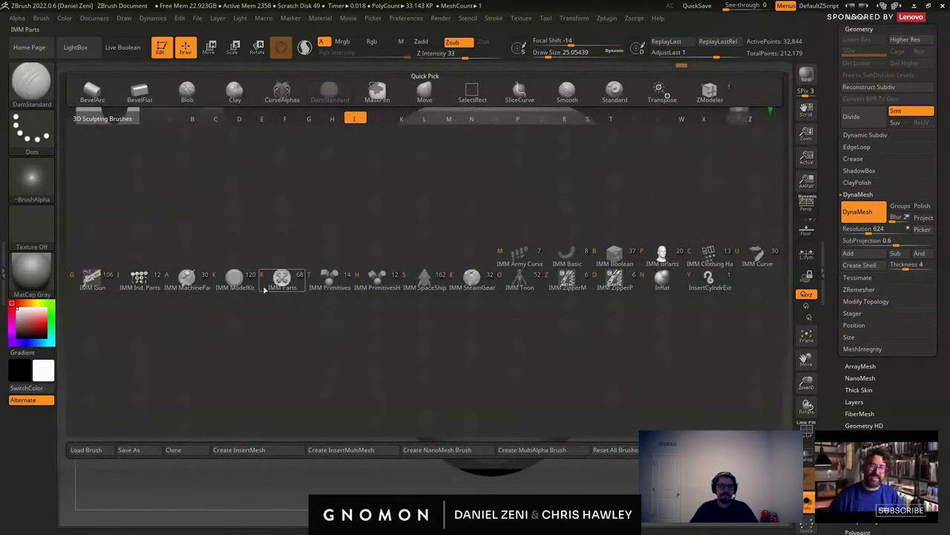
click(326, 280)
click(187, 82)
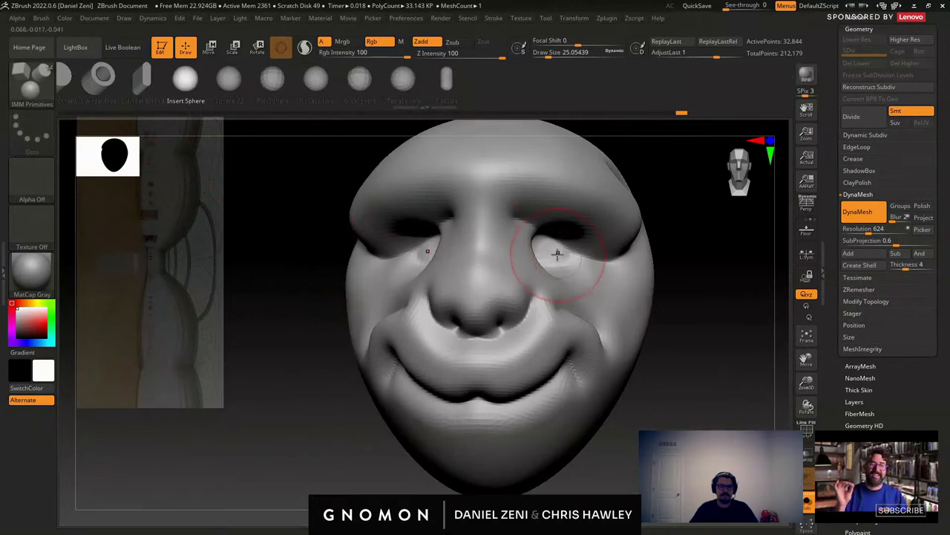
drag(557, 245, 560, 289)
Push the eyeballs deeper into the sockets and clear the mask on the head.
right_drag(562, 271, 590, 272)
key(w)
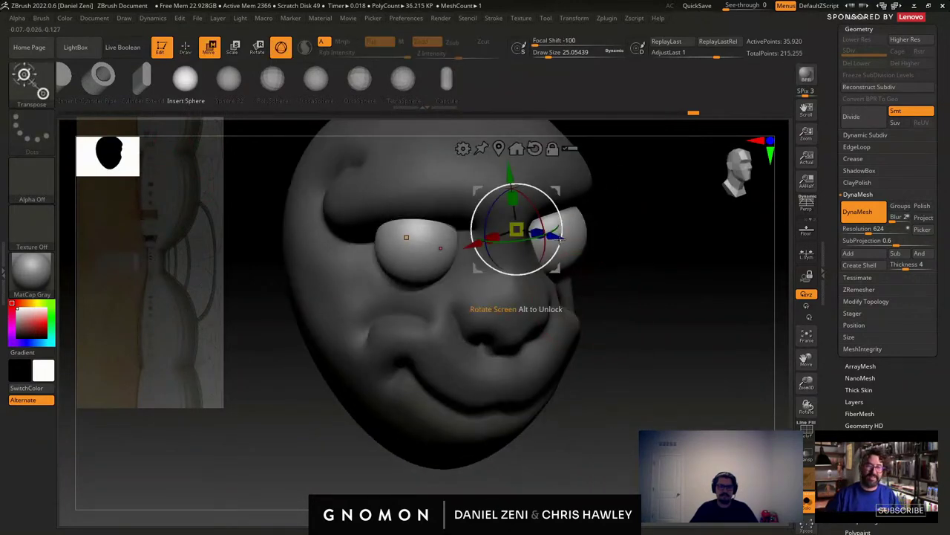
drag(553, 236, 529, 231)
shift+right_drag(529, 236, 504, 249)
mouse_move(513, 257)
mouse_down()
mouse_move(522, 253)
mouse_move(510, 257)
mouse_up()
ctrl+right_drag(427, 271, 411, 216)
ctrl+drag(633, 239, 649, 257)
click(186, 47)
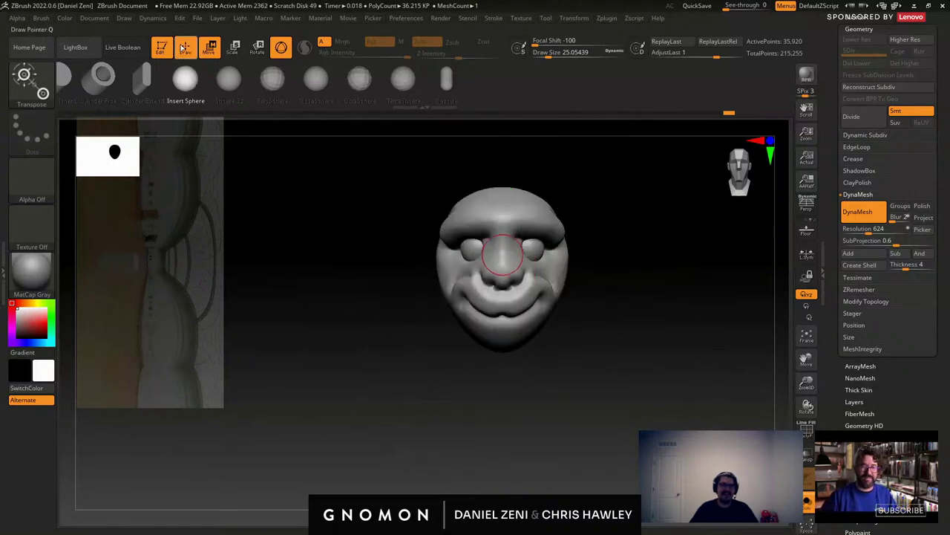
mouse_move(495, 275)
alt+right_down()
mouse_move(461, 315)
mouse_move(466, 350)
alt+right_up()
right_drag(466, 351, 571, 322)
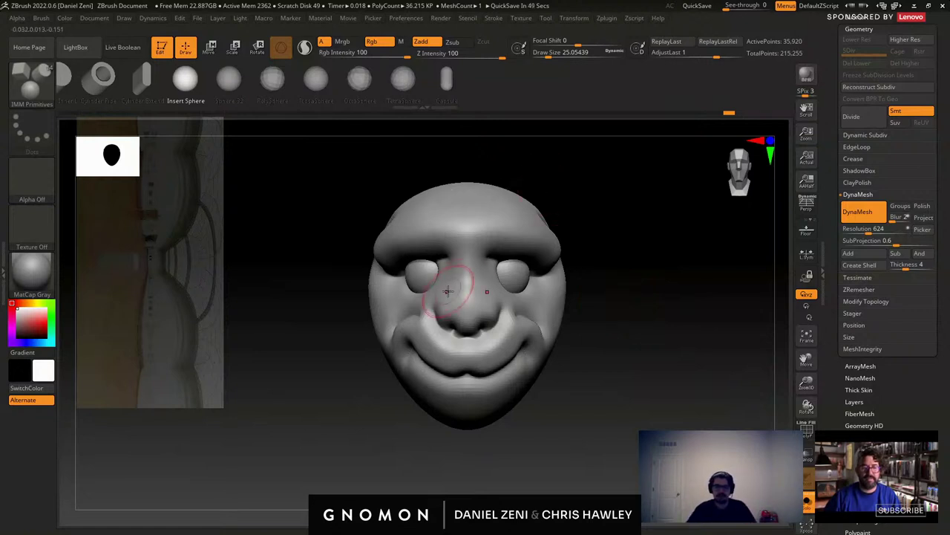
ctrl+right_drag(594, 354, 548, 341)
right_click(551, 348)
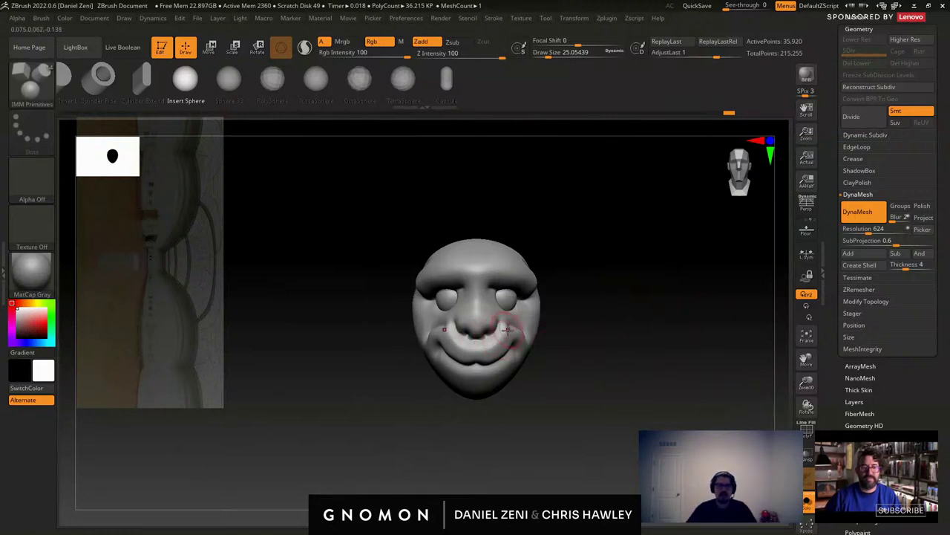
Reduce the draw size to about 14 and display the polyframe on the head and eyeballs.
ctrl+right_drag(508, 329, 511, 349)
key(space)
drag(512, 319, 468, 313)
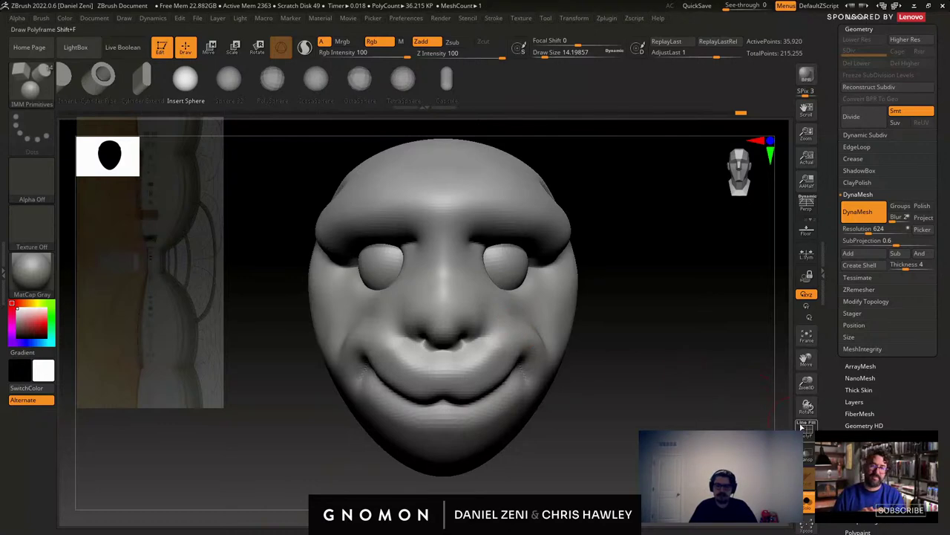
click(801, 428)
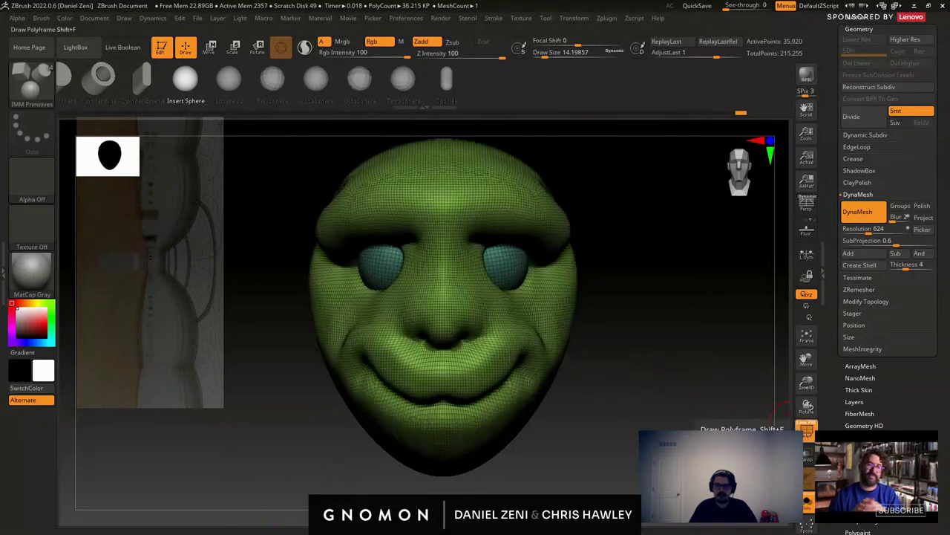
drag(669, 357, 544, 331)
Divide the head mesh once, delete its lower subdivision level and hide the polyframe.
click(865, 126)
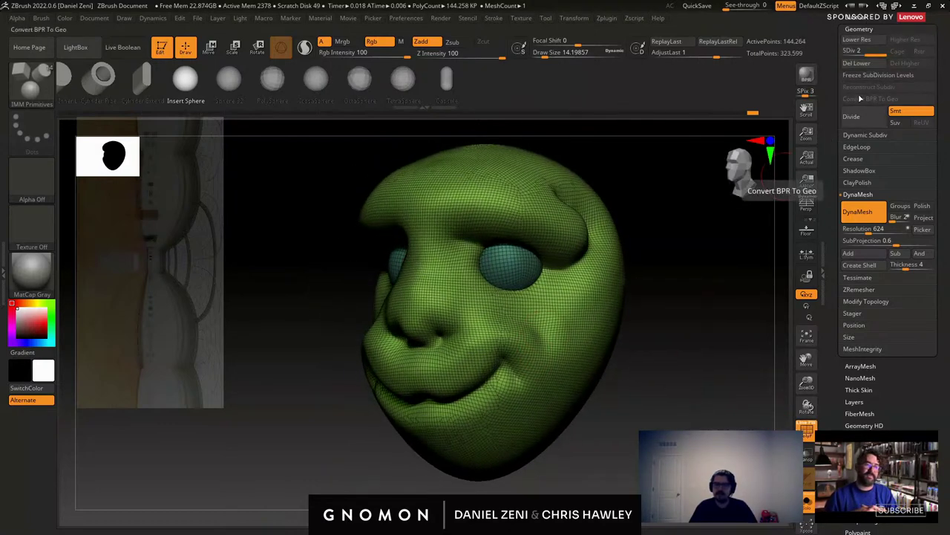
click(859, 65)
mouse_move(653, 278)
ctrl+right_down()
mouse_move(588, 292)
mouse_move(594, 350)
mouse_move(586, 286)
mouse_move(642, 305)
mouse_move(599, 303)
ctrl+right_up()
key(shift+f)
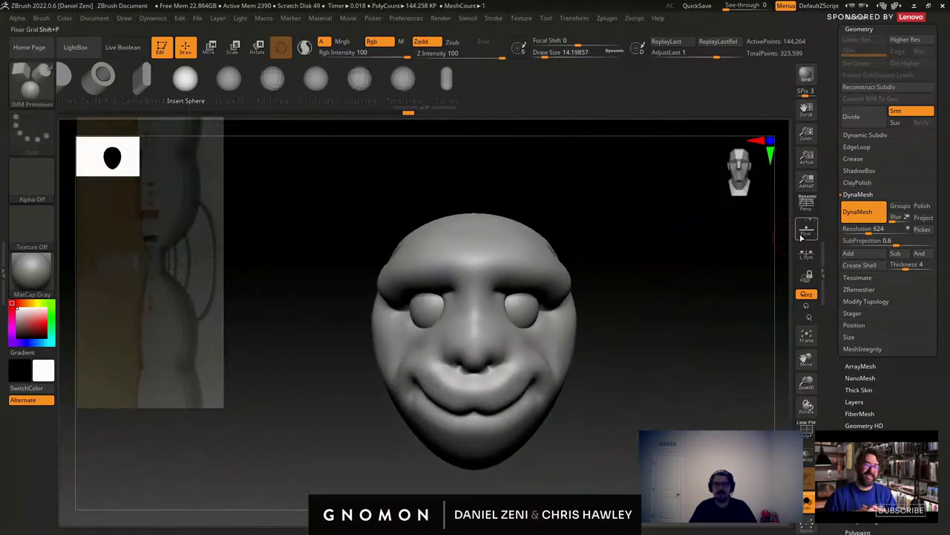
Turn on Sculptris Pro mode for the head.
click(304, 48)
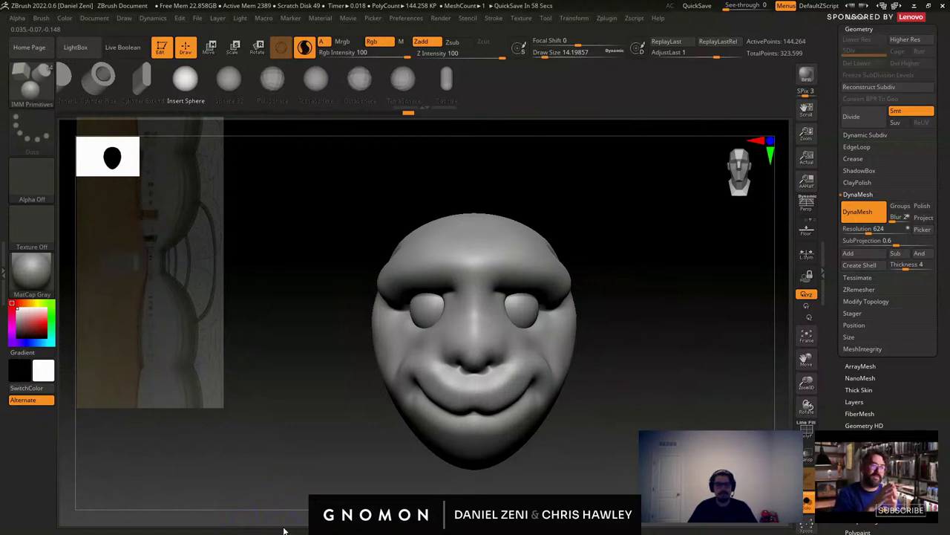
right_drag(487, 305, 438, 303)
alt+right_drag(534, 309, 482, 291)
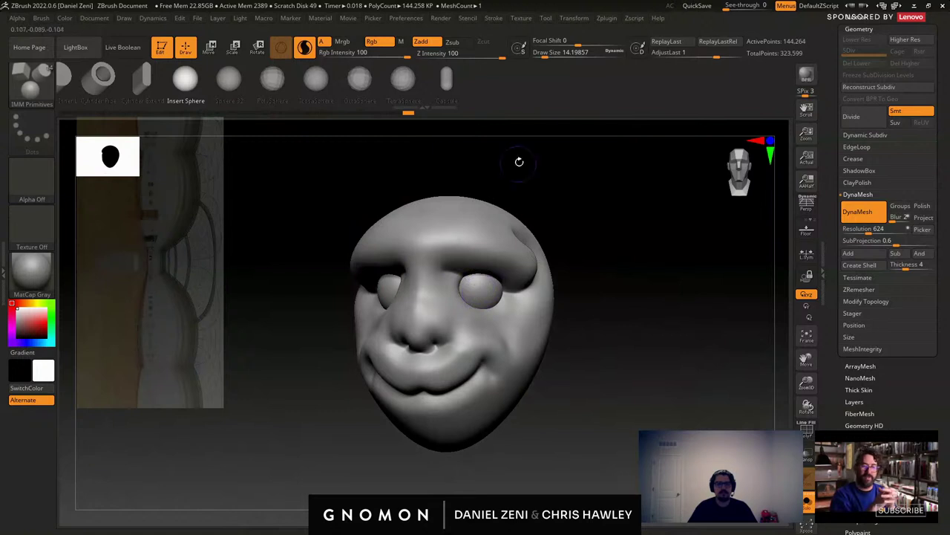
Enable the Front, Back, Right and Left views for the head in the document's ZAppLink properties.
click(521, 20)
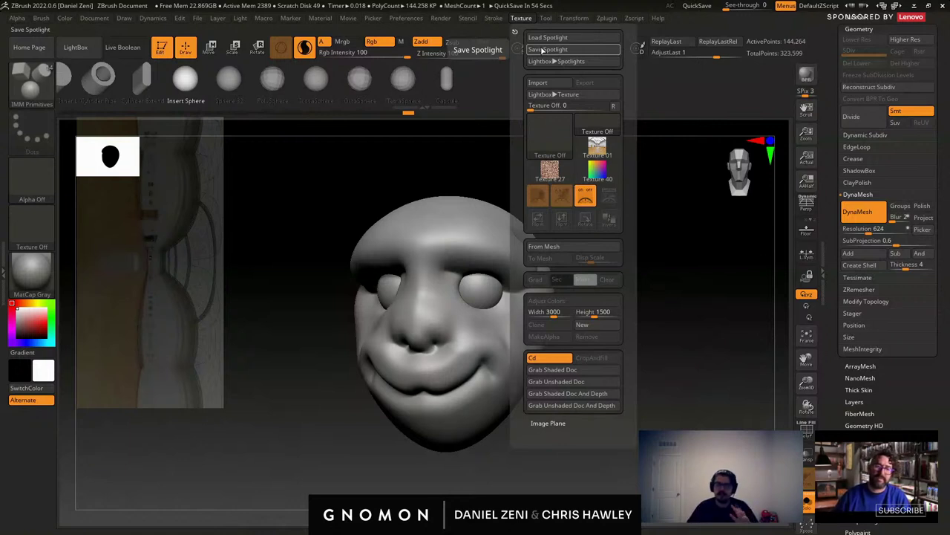
click(95, 17)
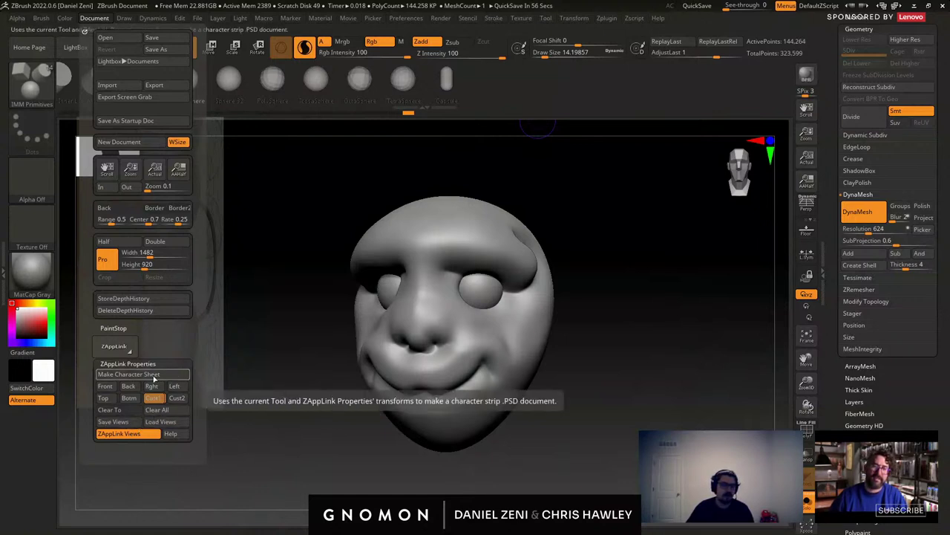
click(112, 386)
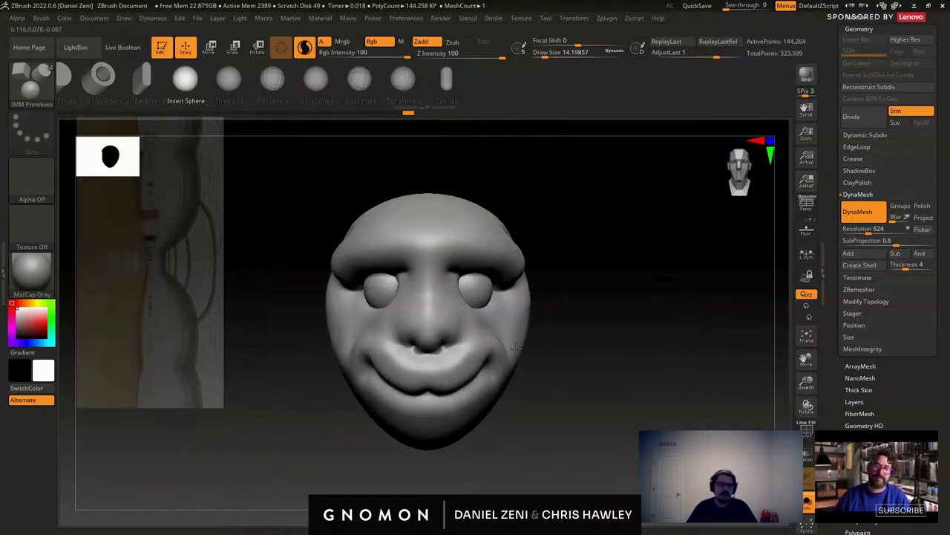
click(95, 18)
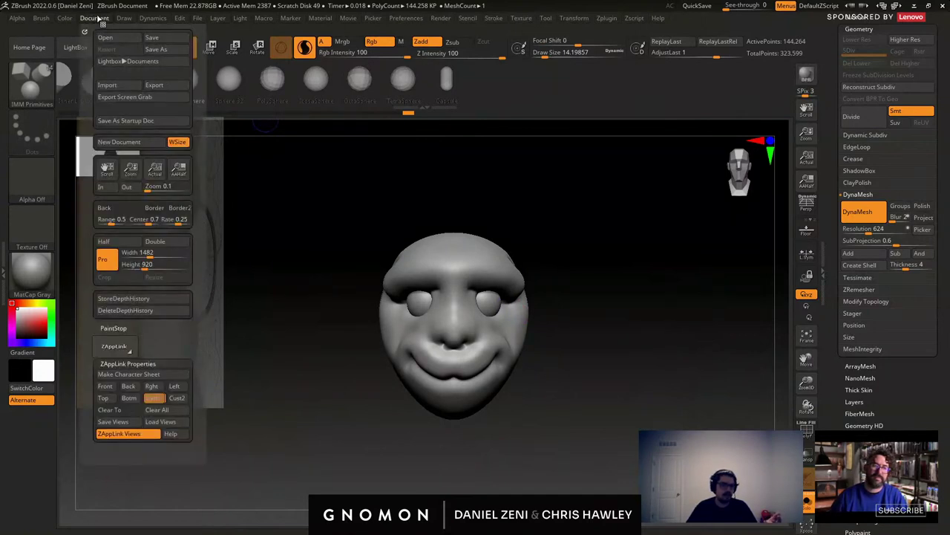
ctrl+right_drag(429, 186, 436, 208)
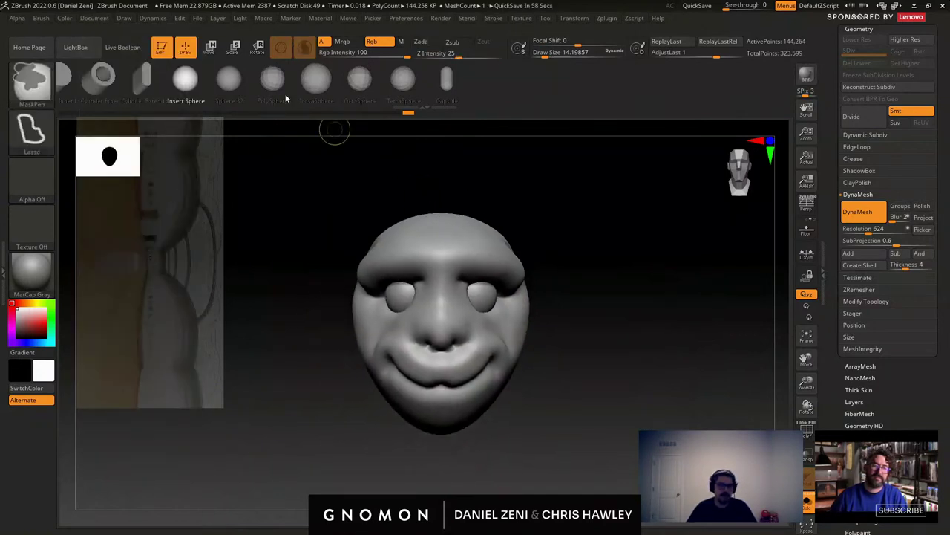
click(99, 21)
click(122, 386)
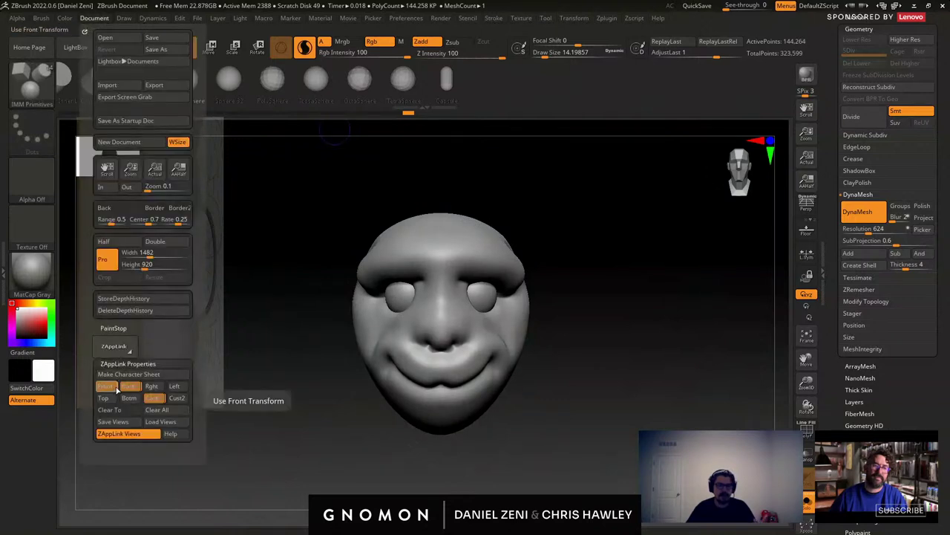
click(152, 386)
click(178, 387)
right_drag(399, 323, 403, 336)
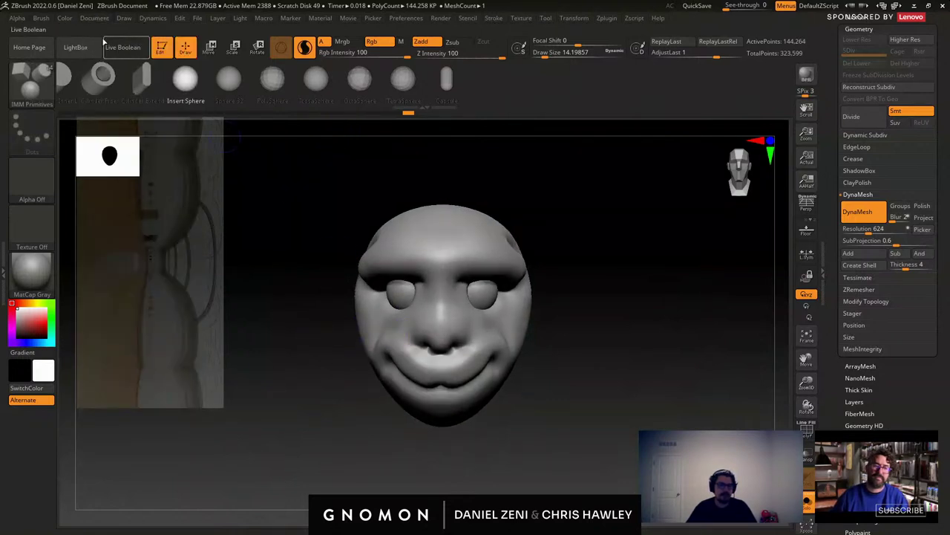
Try the Make Character Sheet option with the ZAppLink views of the head.
click(95, 19)
right_drag(438, 295, 511, 298)
drag(510, 297, 513, 276)
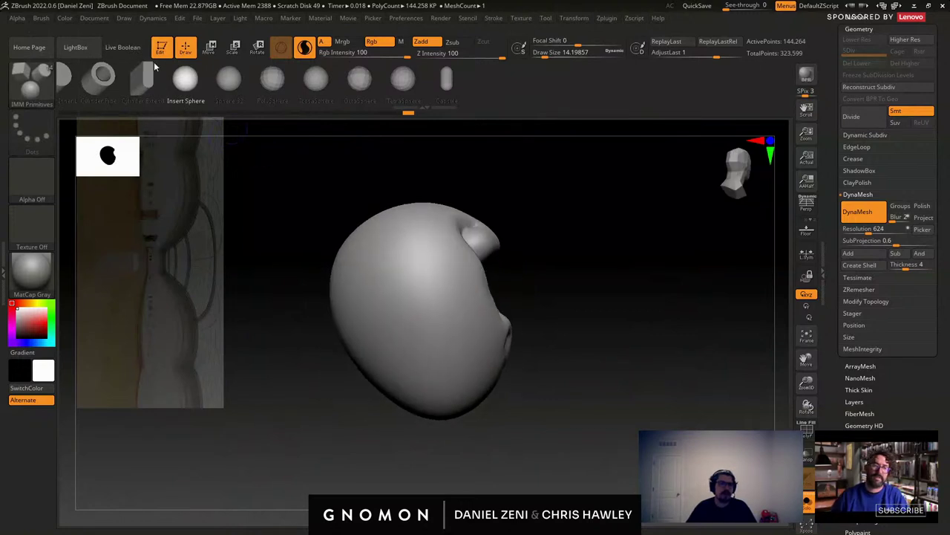
click(97, 19)
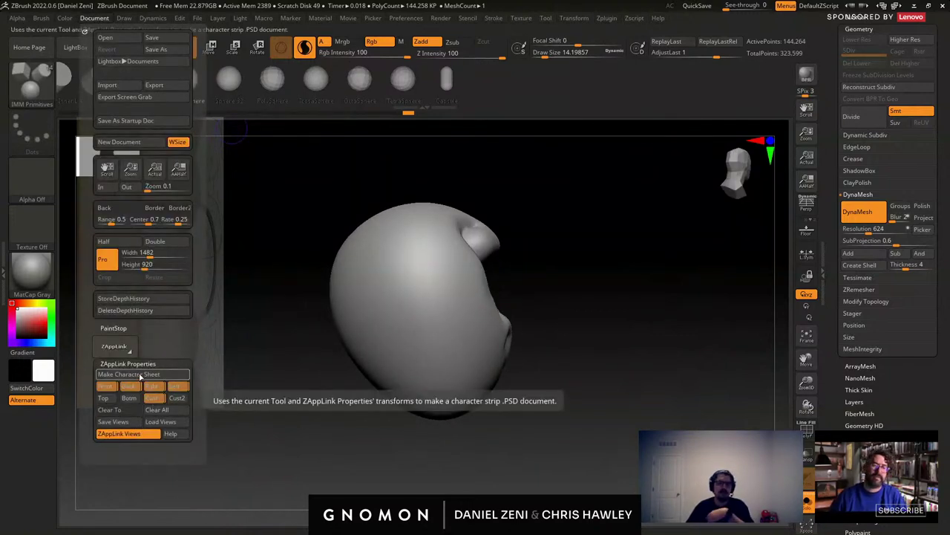
click(139, 375)
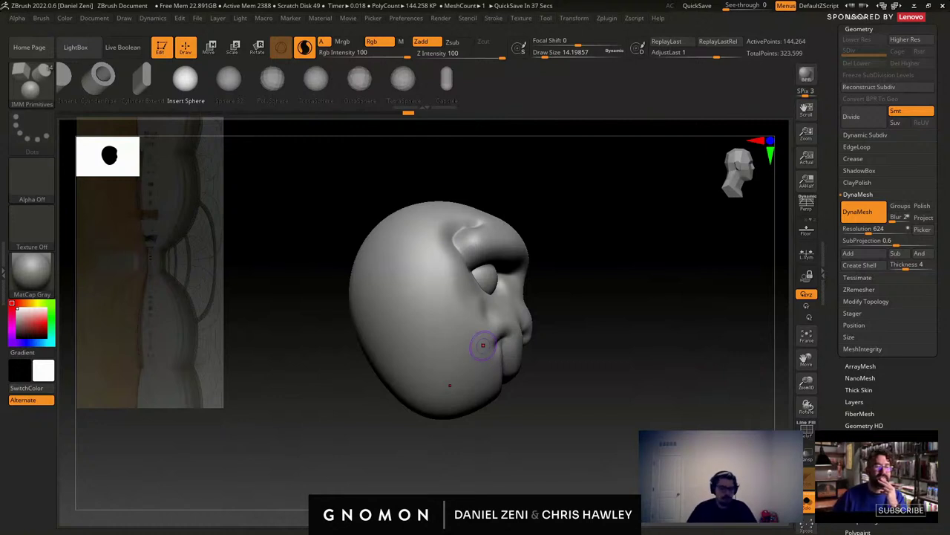
Display the polyframe on the head and open the Split options for its subtool.
right_drag(484, 345, 434, 345)
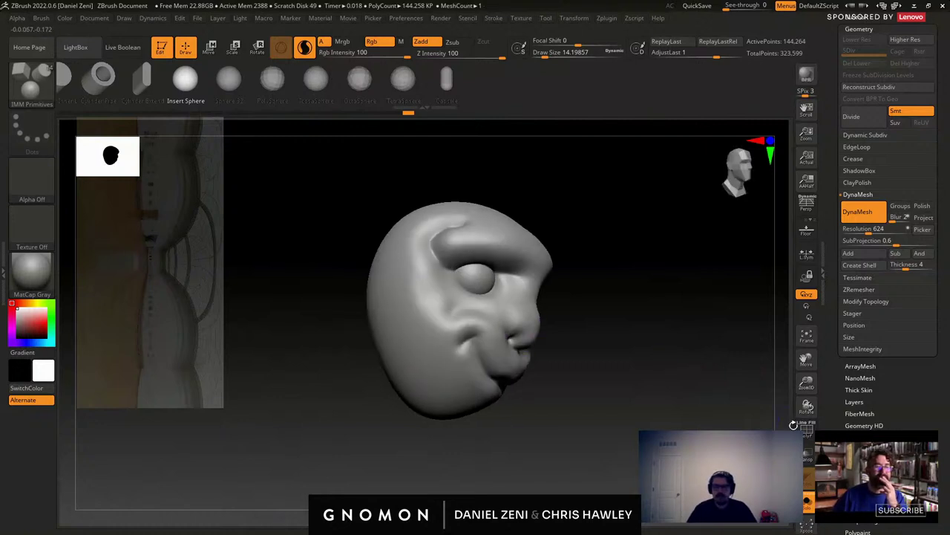
click(808, 430)
right_drag(627, 333, 568, 326)
mouse_move(568, 327)
ctrl+right_down()
mouse_move(605, 338)
mouse_move(640, 395)
mouse_move(587, 394)
mouse_move(636, 421)
ctrl+right_up()
key(f)
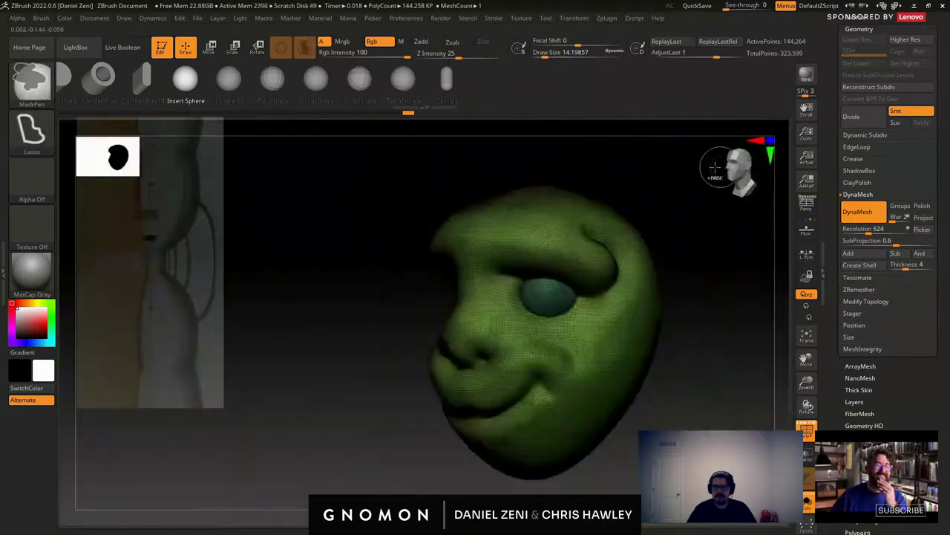
right_drag(577, 305, 637, 291)
click(858, 19)
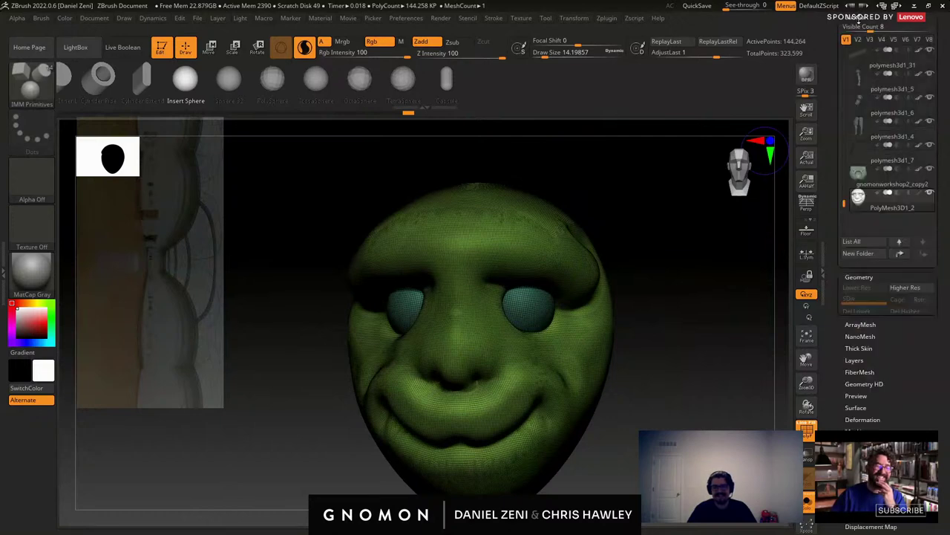
alt+right_drag(687, 275, 691, 221)
click(854, 372)
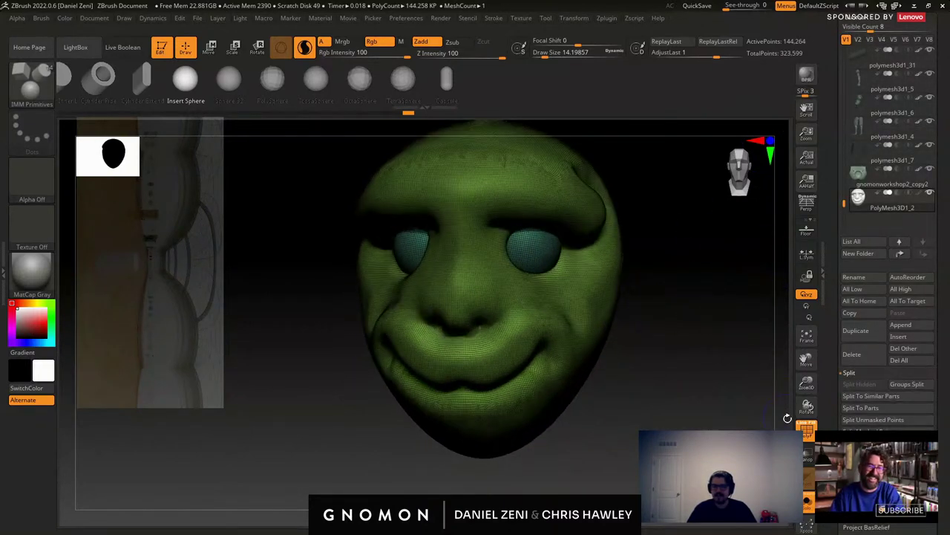
Examine the polygroups of the head and eyeballs by comparing the model with and without the polyframe.
click(806, 427)
click(805, 427)
drag(747, 387, 720, 369)
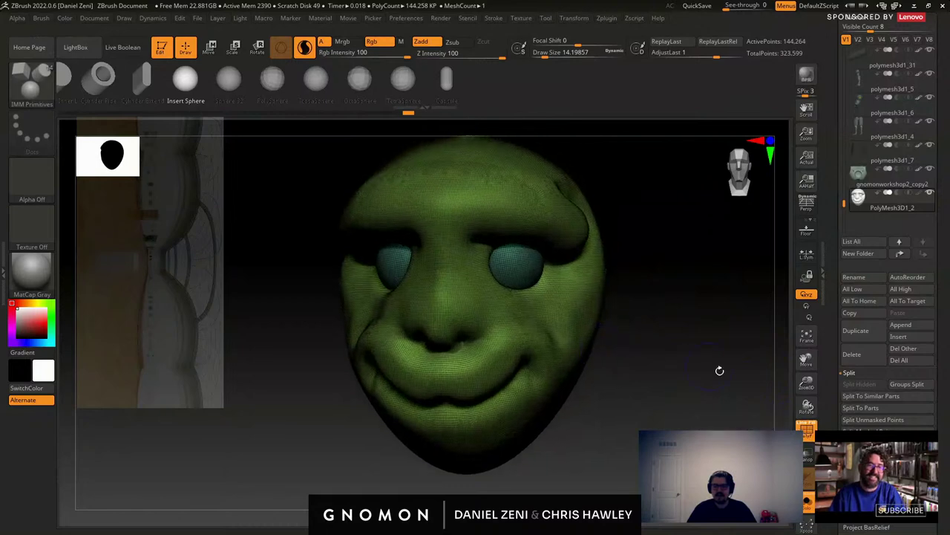
click(807, 428)
click(807, 429)
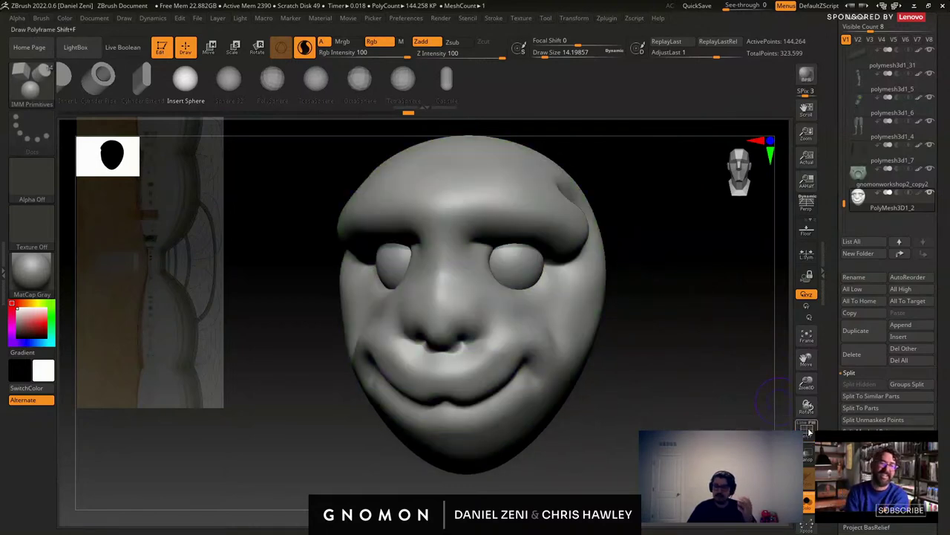
click(808, 429)
right_drag(702, 372, 602, 334)
ctrl+right_drag(602, 334, 555, 316)
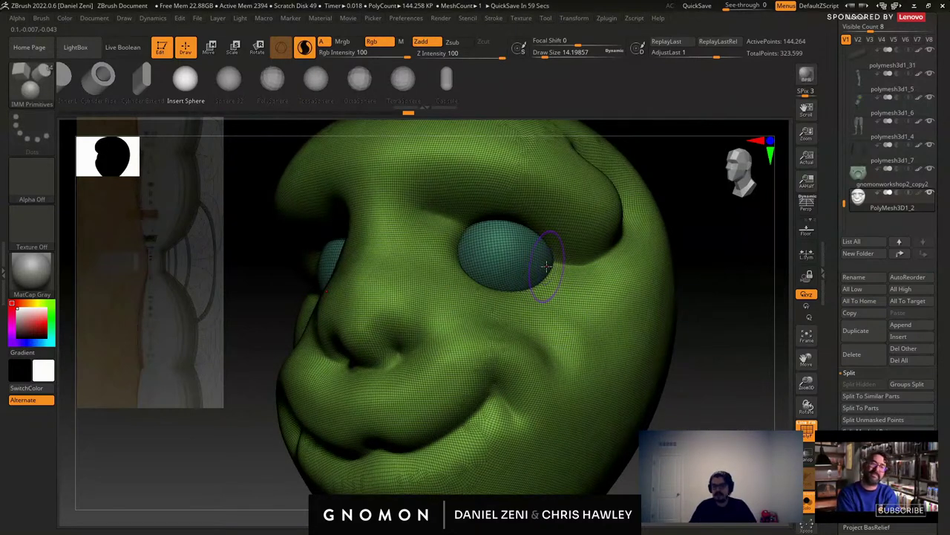
ctrl+alt+shift+drag(503, 222, 510, 256)
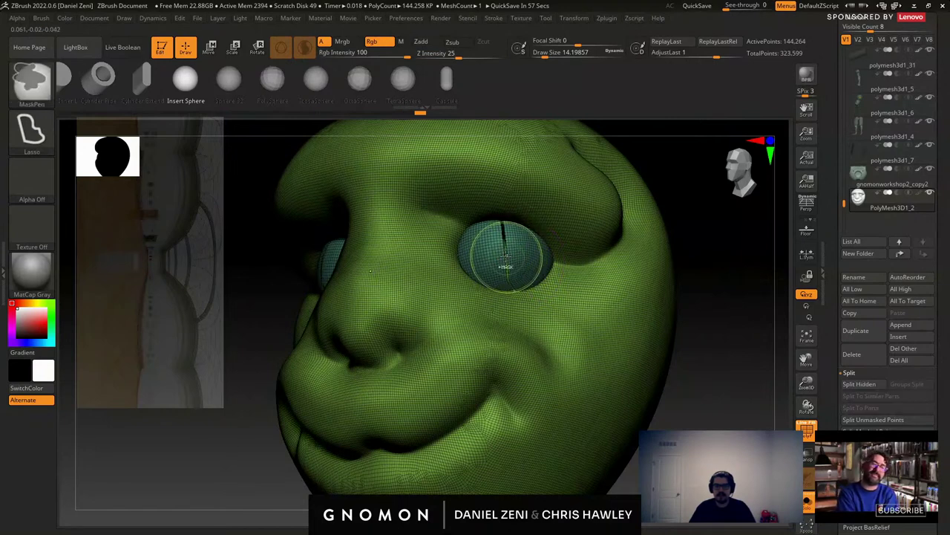
ctrl+right_drag(506, 256, 538, 222)
key(ctrl+z)
Isolate the polygroup at the eyeball and restore the visibility of the whole head.
ctrl+shift+click(518, 258)
ctrl+shift+drag(559, 220, 573, 253)
right_drag(583, 245, 546, 236)
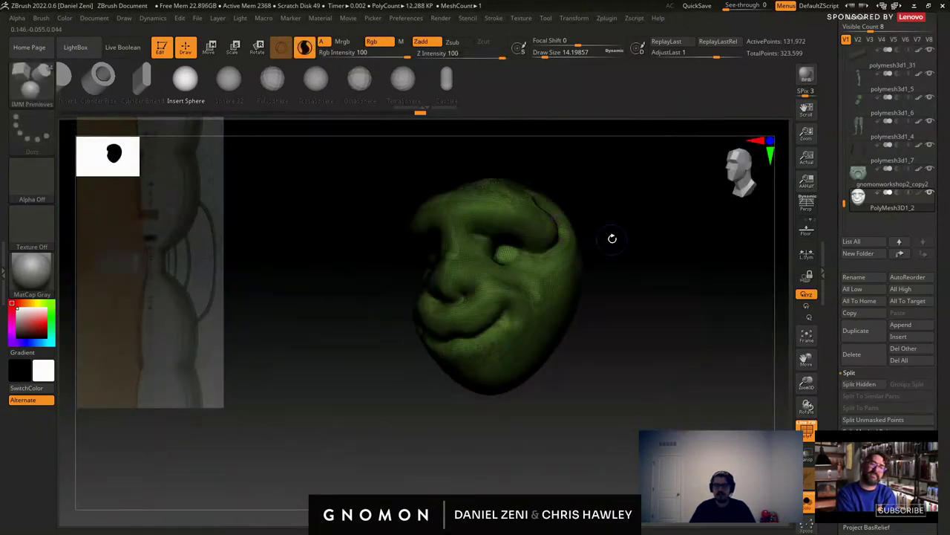
key(f)
Group the whole mesh, head and eyeballs, into a single polygroup with the polyframe shown.
click(804, 424)
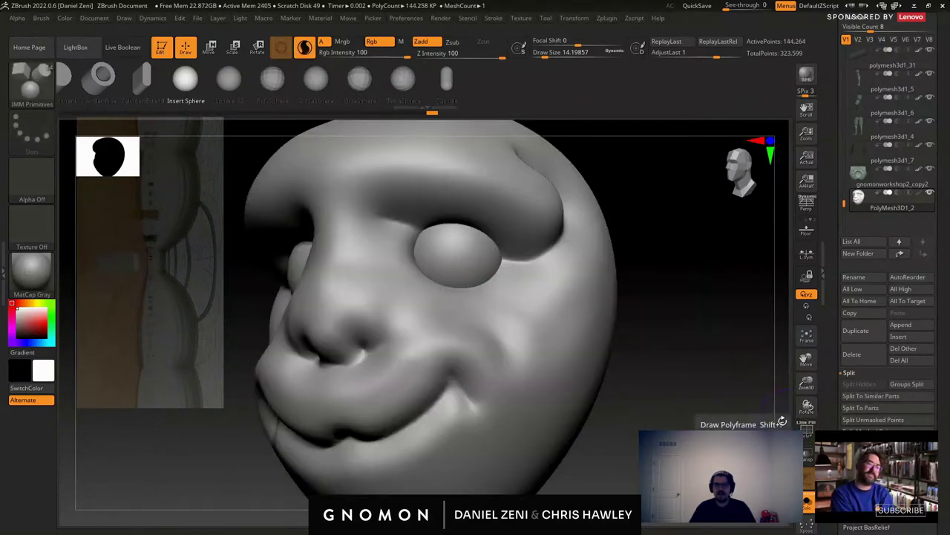
click(808, 432)
key(ctrl+w)
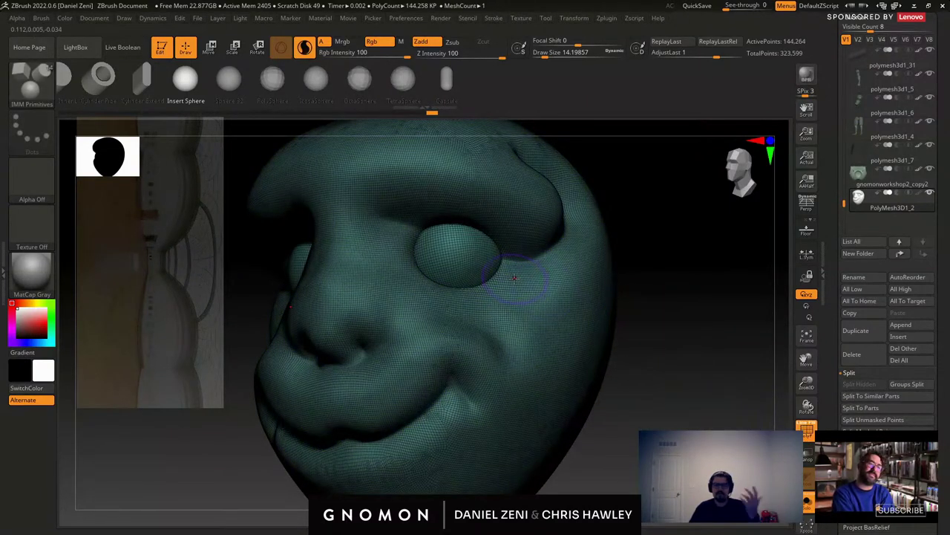
Assign the eyeballs their own polygroup using the ZModeler brush with the PolyGroup action and the Island target.
key(b)
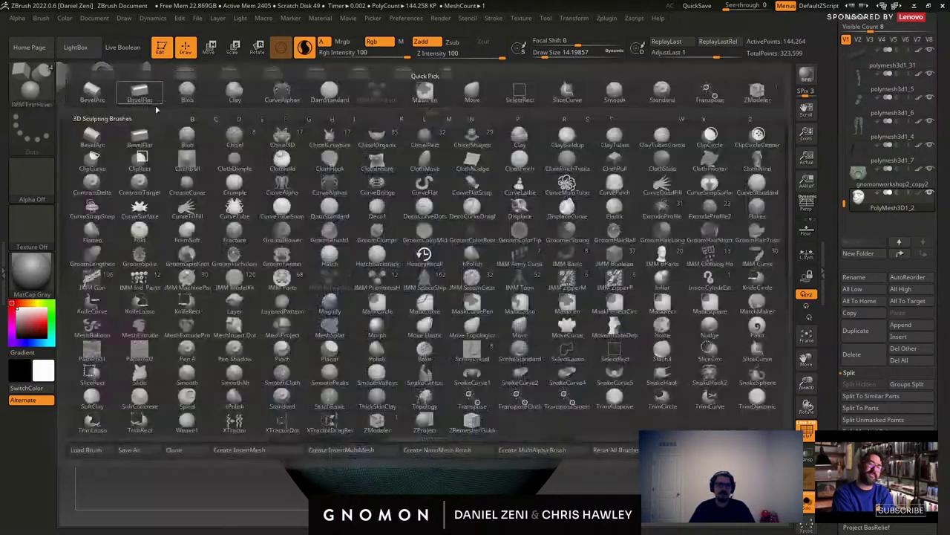
key(z)
key(m)
ctrl+right_drag(450, 248, 463, 290)
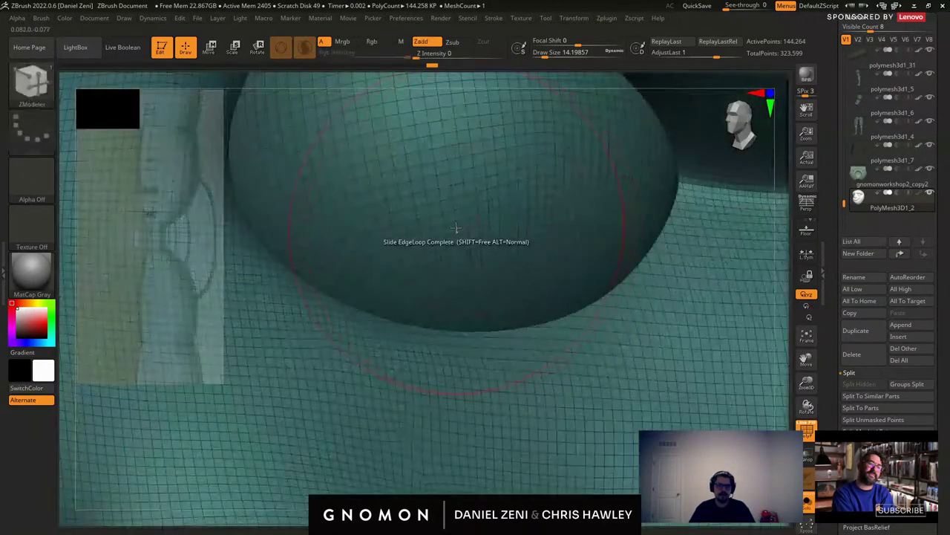
key(space)
click(427, 199)
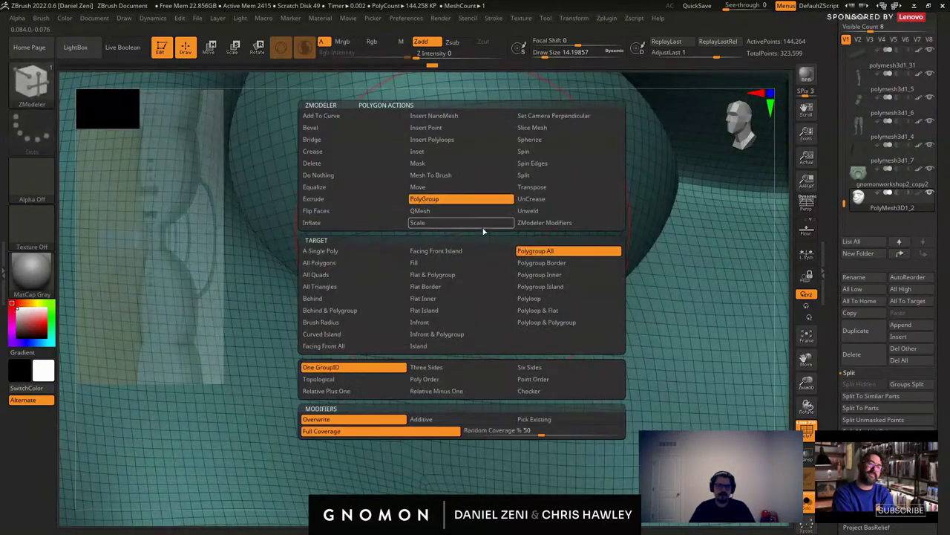
click(438, 347)
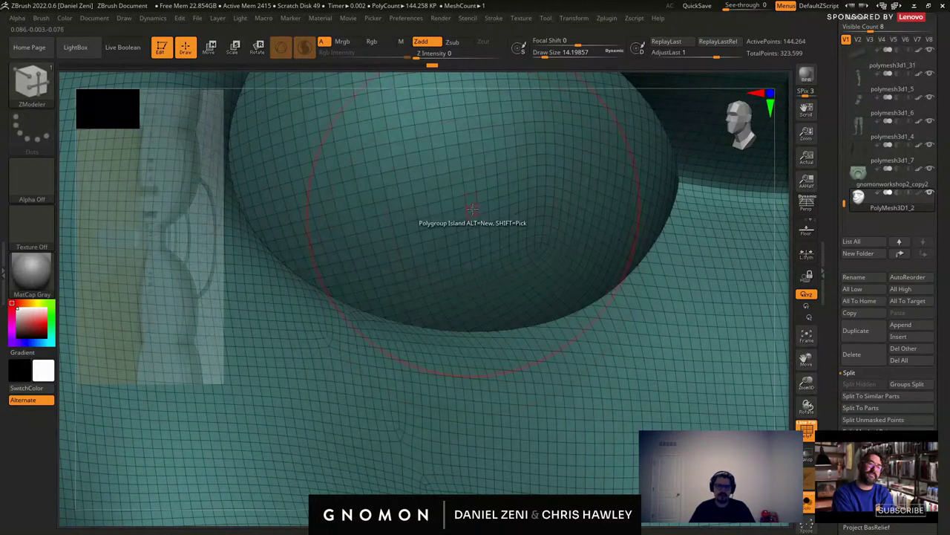
click(472, 212)
ctrl+right_drag(474, 211, 604, 240)
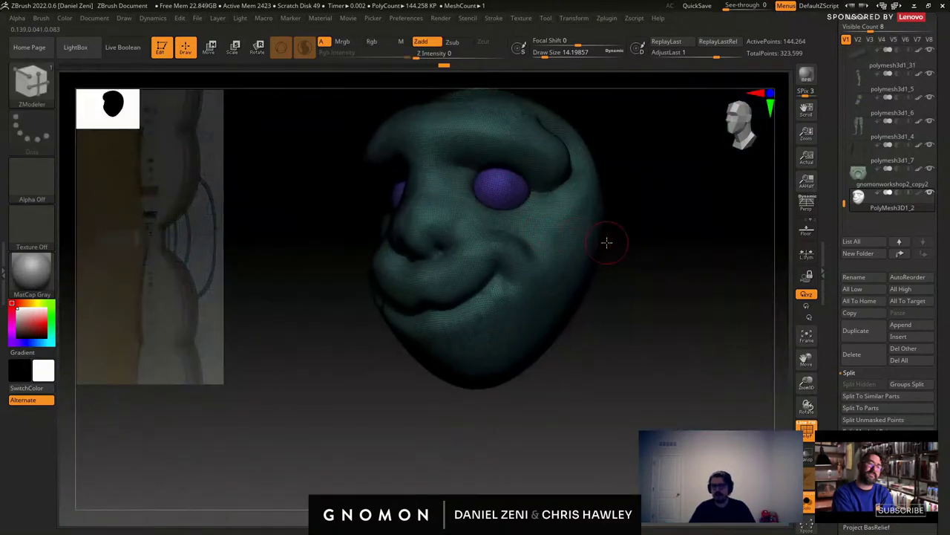
Split the head mesh and eyeballs into separate subtools with Split To Parts and accept the operation.
click(849, 409)
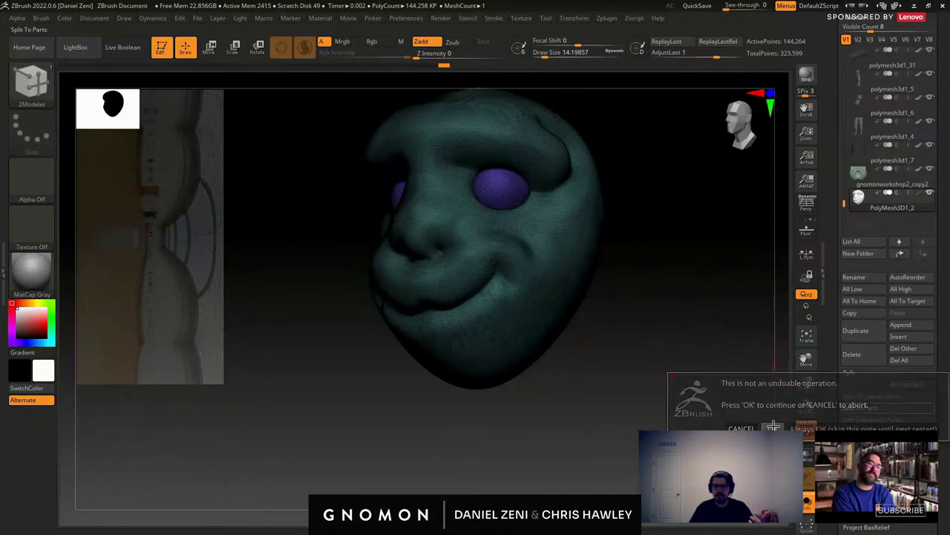
click(732, 425)
right_drag(575, 236, 589, 237)
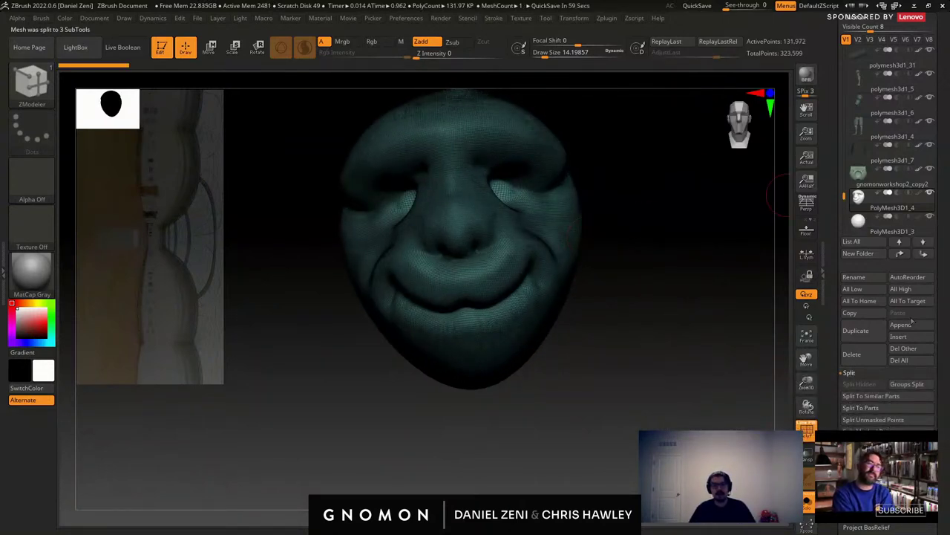
Merge the head subtool down with the eyeball subtool below it and accept the operation.
click(865, 444)
click(873, 401)
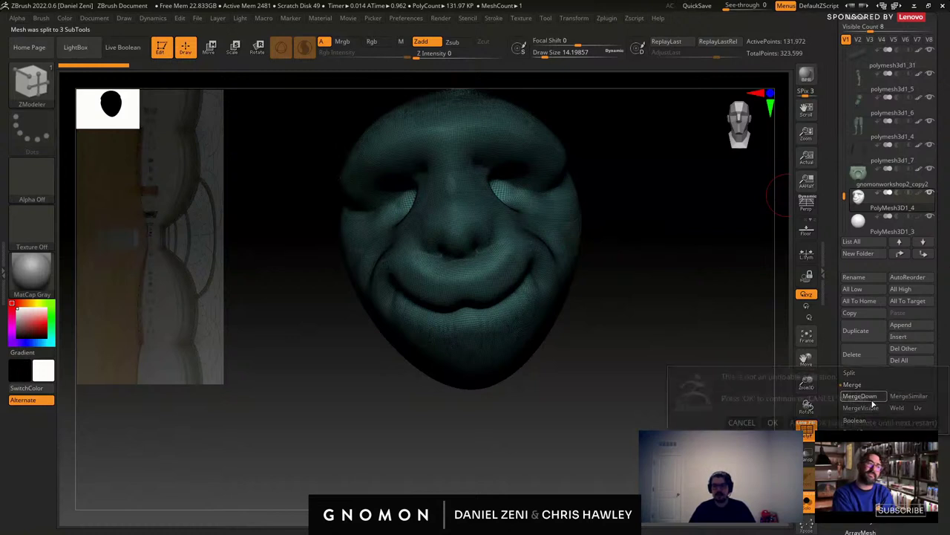
click(774, 422)
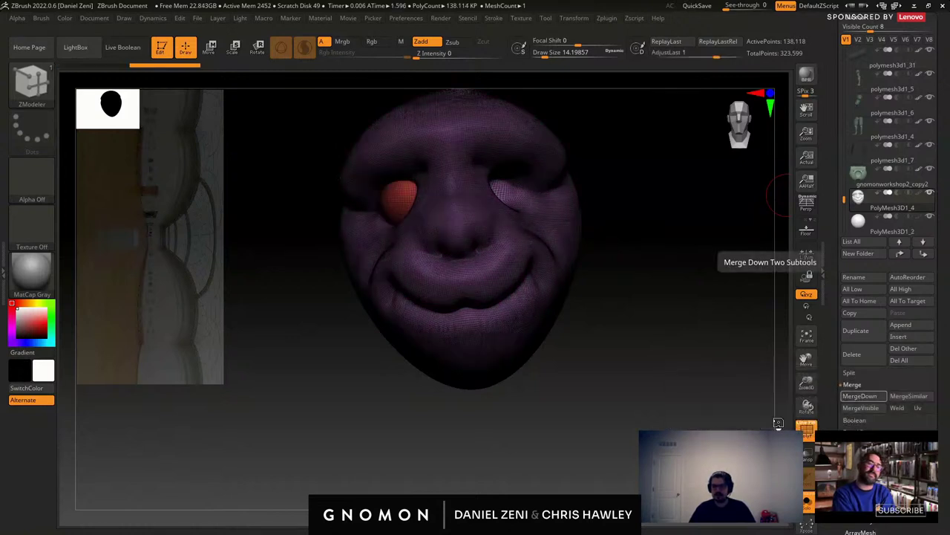
drag(643, 337, 641, 350)
alt+drag(708, 352, 765, 384)
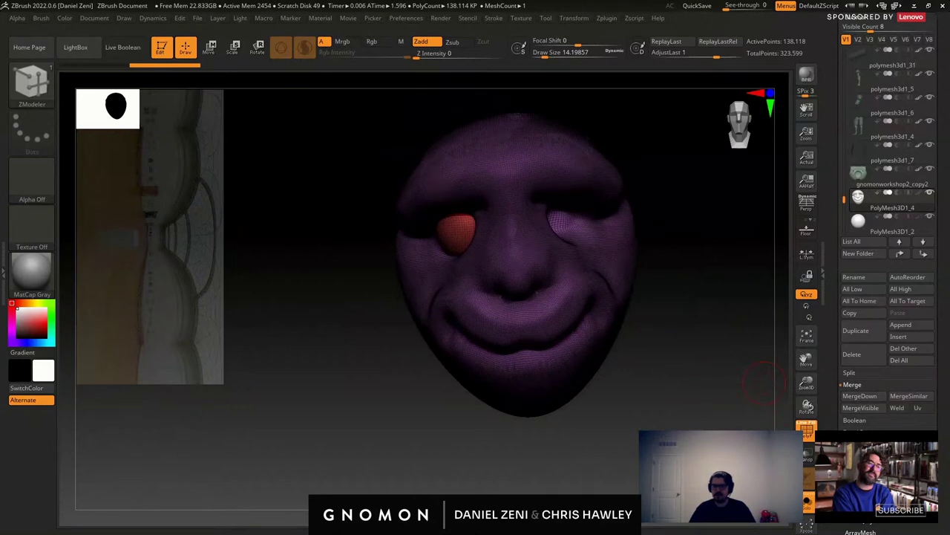
Remesh the merged head with DynaMesh to fuse the eyeball with the face.
click(859, 521)
ctrl+right_drag(557, 233, 531, 297)
alt+right_drag(362, 256, 583, 249)
alt+right_drag(584, 249, 397, 280)
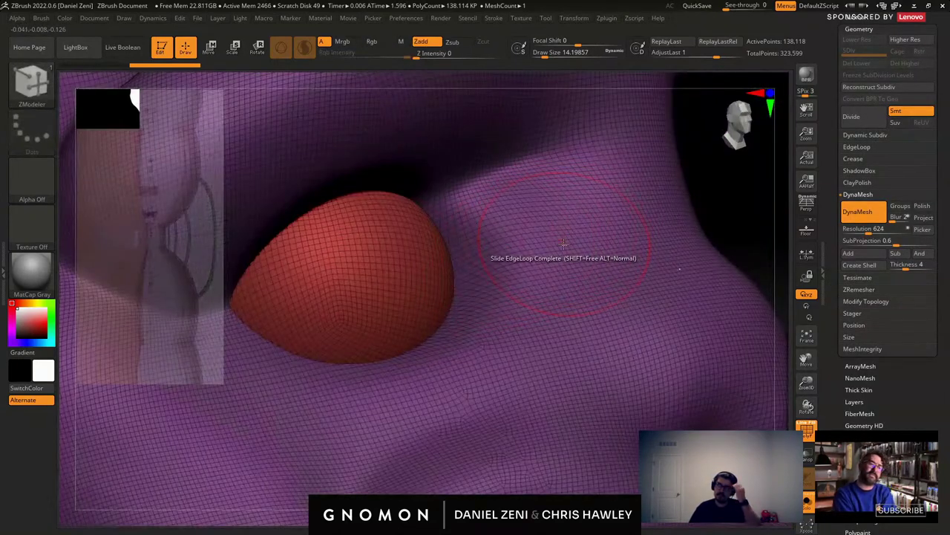
key(ctrl)
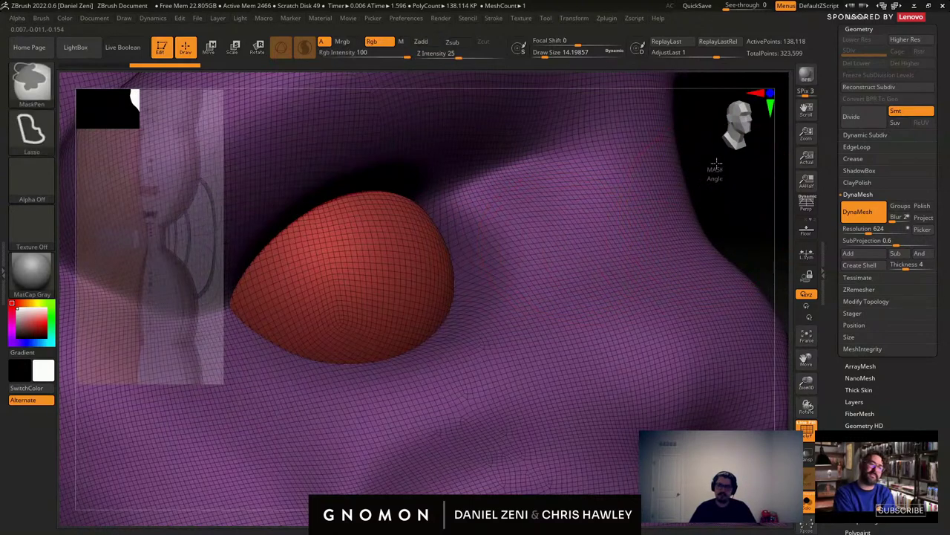
ctrl+drag(717, 164, 717, 159)
Try smoothing the seam between the fused eyeball and the eye socket, undoing each attempt.
mouse_move(450, 297)
ctrl+right_down()
mouse_move(426, 279)
mouse_move(338, 273)
mouse_move(371, 276)
ctrl+right_up()
mouse_move(386, 267)
shift+mouse_down()
mouse_move(401, 301)
mouse_move(427, 283)
mouse_move(436, 291)
shift+mouse_up()
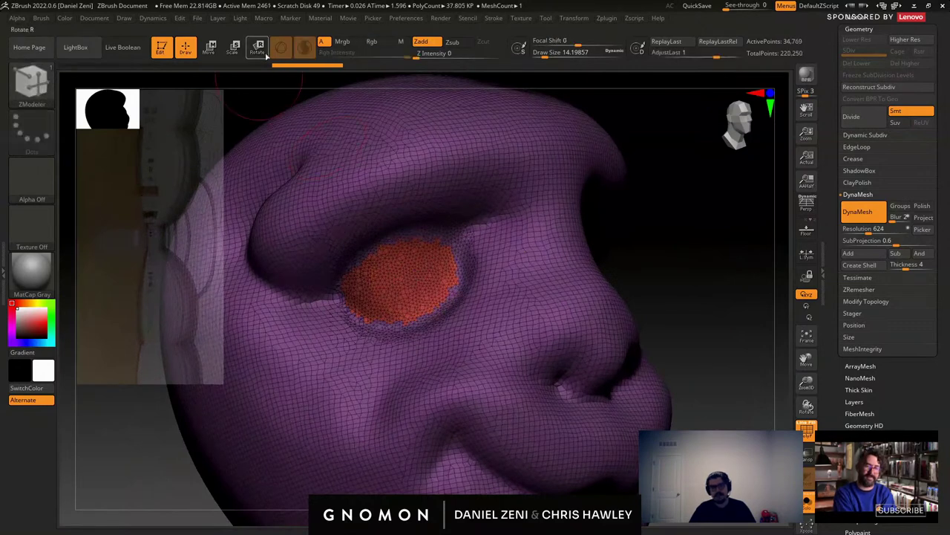
key(ctrl+z)
key(ctrl+z)
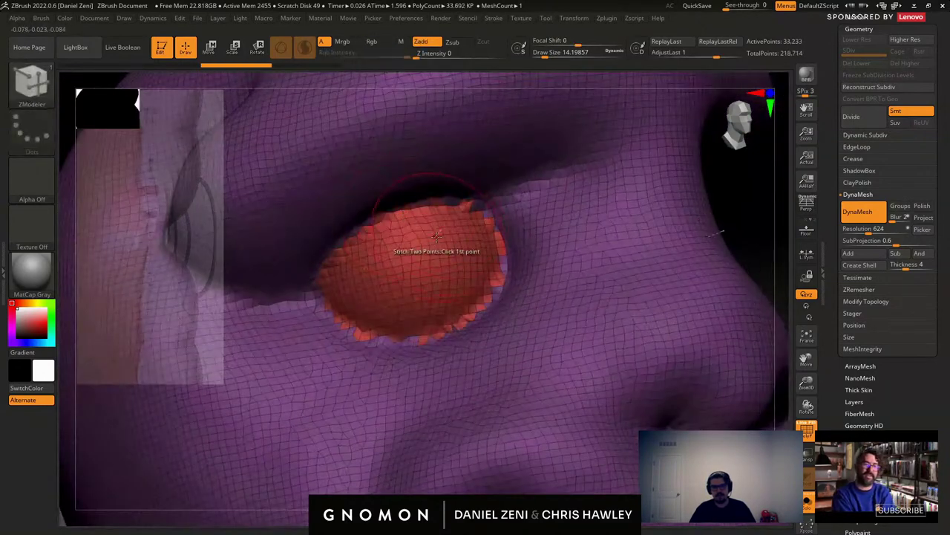
mouse_move(436, 236)
shift+mouse_down()
mouse_move(434, 256)
mouse_move(453, 267)
mouse_move(397, 294)
shift+mouse_up()
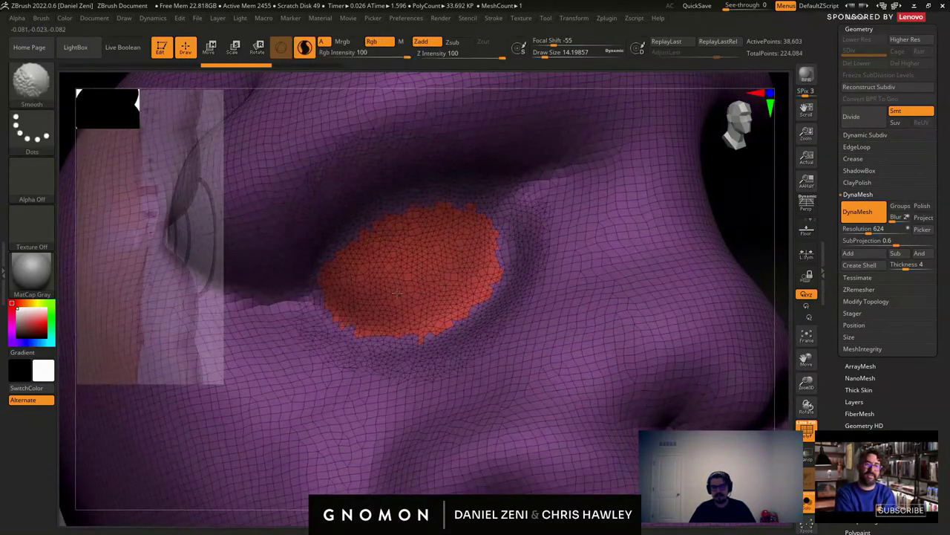
key(ctrl+z)
key(ctrl+z)
key(ctrl+z)
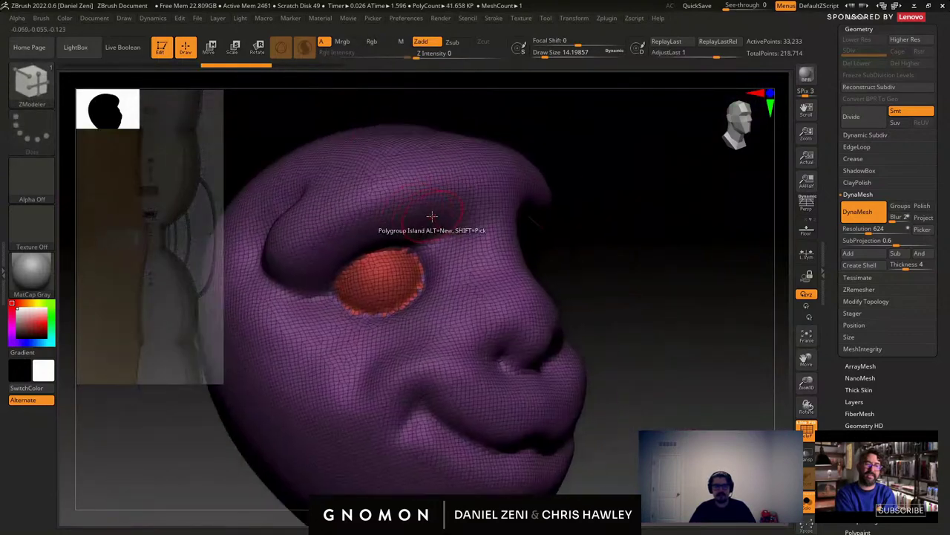
Hide the polyframe and show the whole face from the front.
right_drag(432, 216, 326, 223)
click(809, 430)
ctrl+right_drag(631, 356, 622, 273)
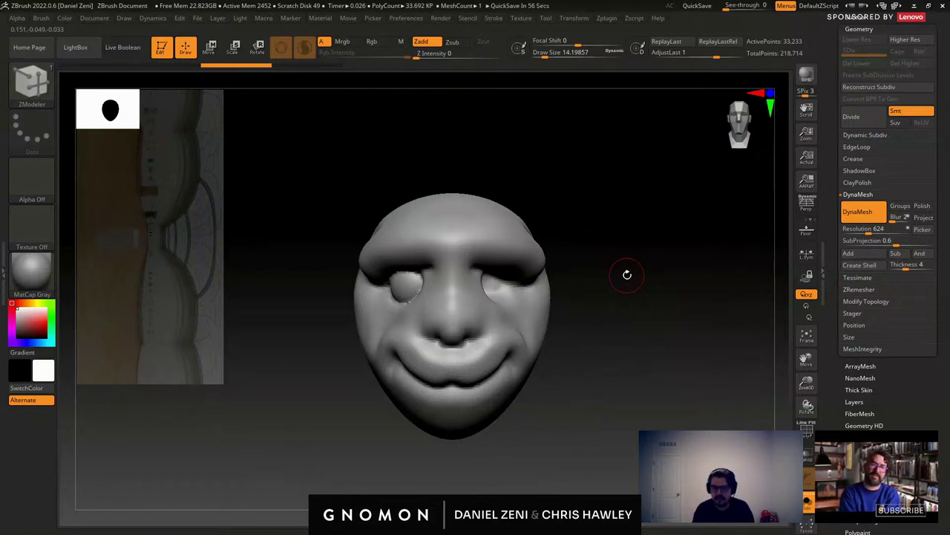
Try smoothing across the character's right eyeball in the front view and undo the strokes.
ctrl+right_drag(444, 280, 441, 334)
mouse_move(392, 304)
shift+mouse_down()
mouse_move(352, 296)
mouse_move(359, 300)
mouse_move(343, 312)
shift+mouse_up()
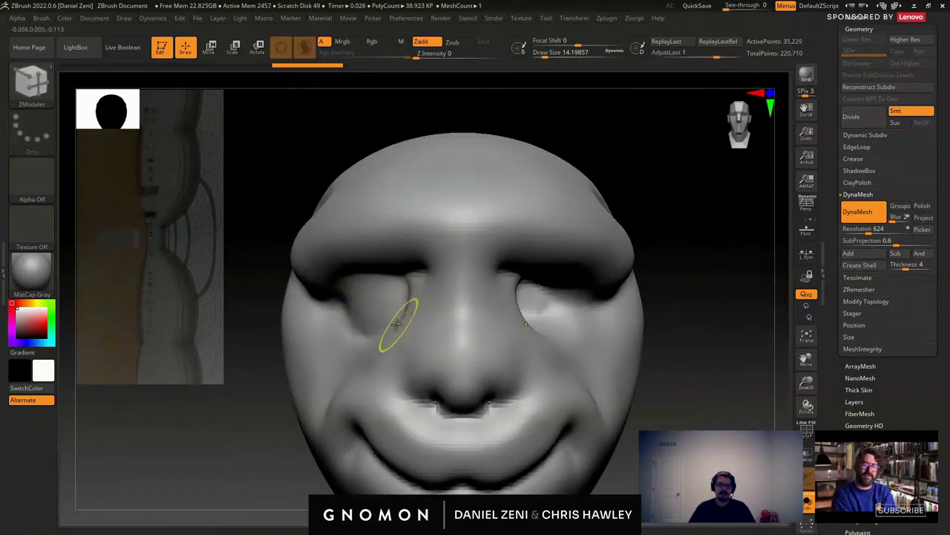
key(ctrl+z)
key(ctrl+z)
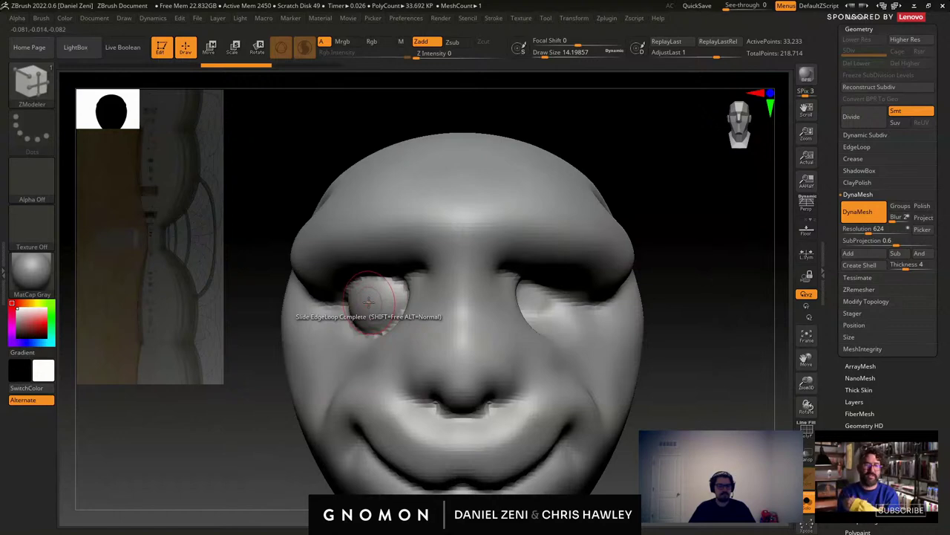
Select the Move brush and smooth the character's right eyeball away into the surrounding face.
click(31, 83)
click(488, 94)
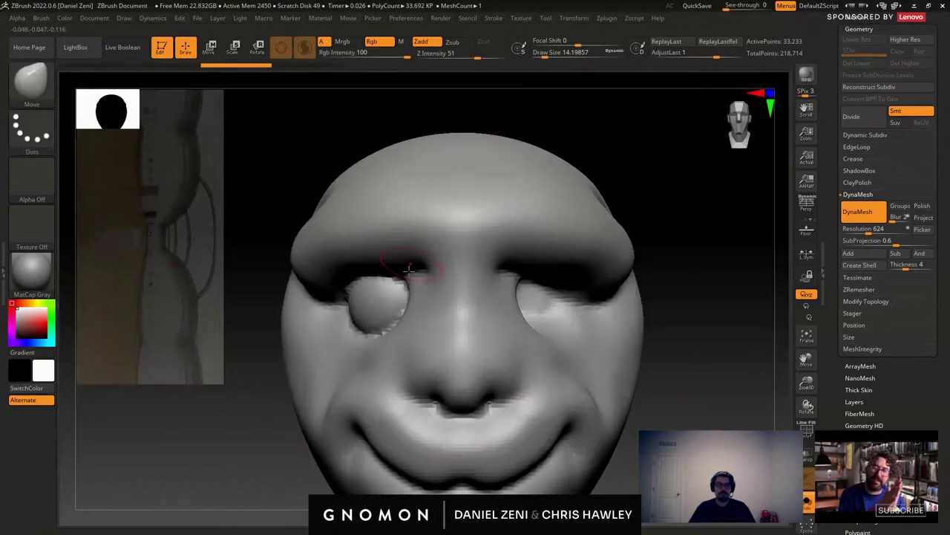
mouse_move(390, 294)
shift+mouse_down()
mouse_move(366, 288)
mouse_move(355, 306)
mouse_move(342, 295)
mouse_move(366, 299)
mouse_move(325, 303)
shift+mouse_up()
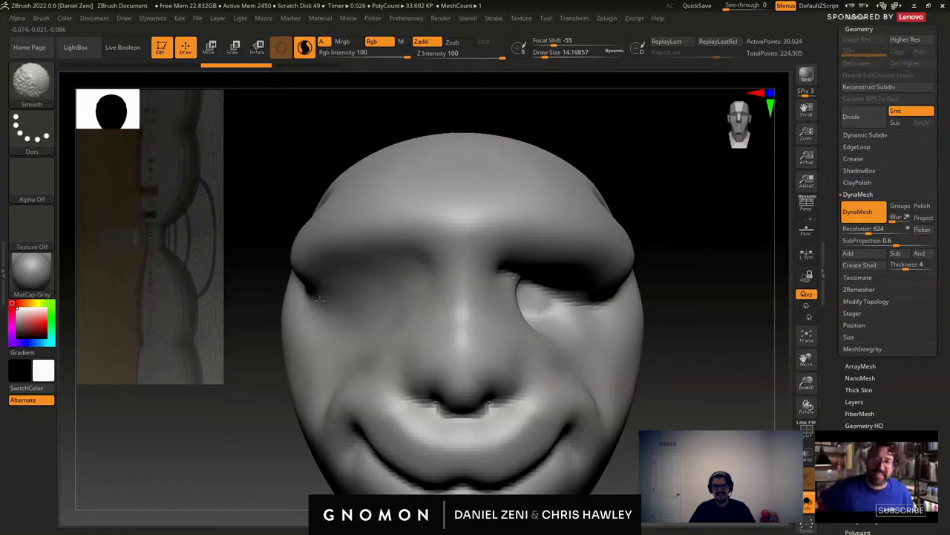
Carve the eyelid crease and the fold beneath the character's right eye with the DamStandard brush.
key(f)
drag(319, 300, 405, 245)
click(36, 87)
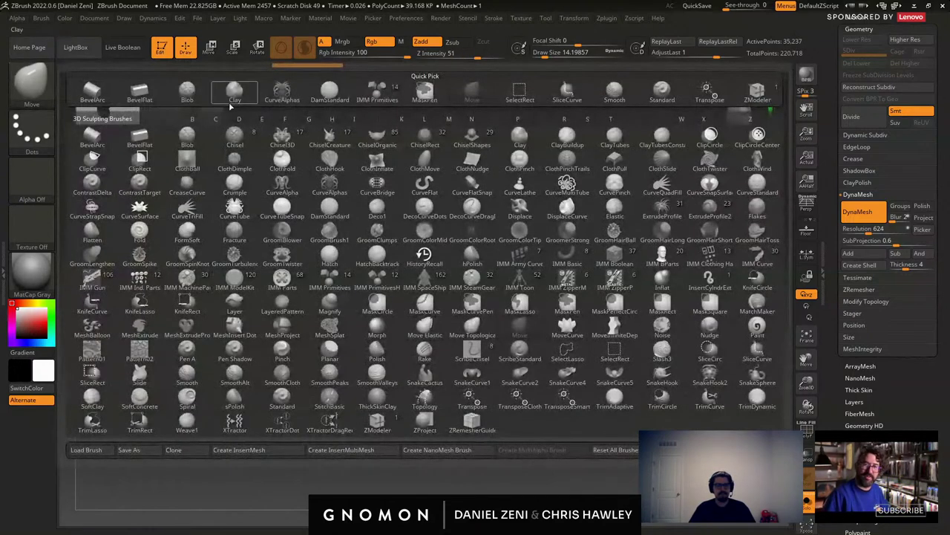
key(d)
key(s)
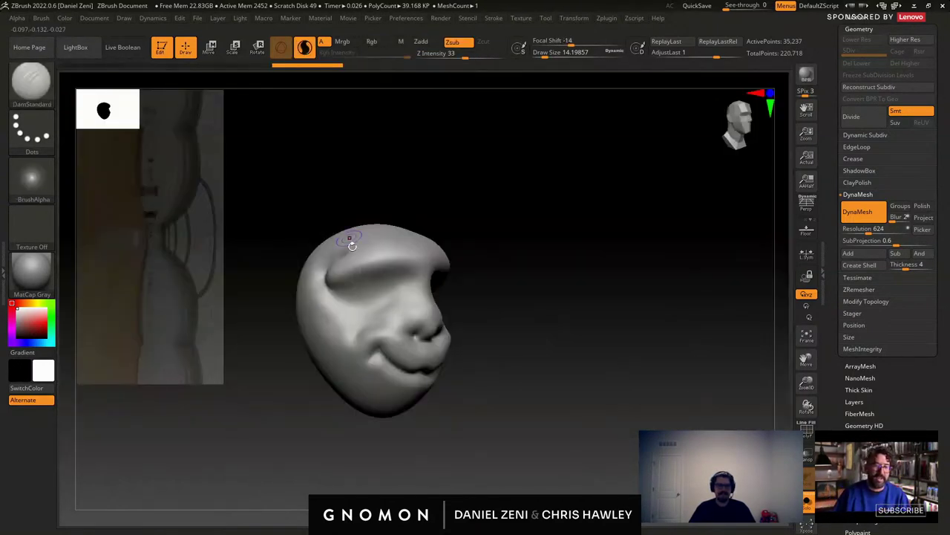
mouse_move(440, 276)
mouse_down()
mouse_move(387, 266)
mouse_move(351, 275)
mouse_move(338, 288)
mouse_move(434, 278)
mouse_move(425, 306)
mouse_move(380, 321)
mouse_move(341, 290)
mouse_up()
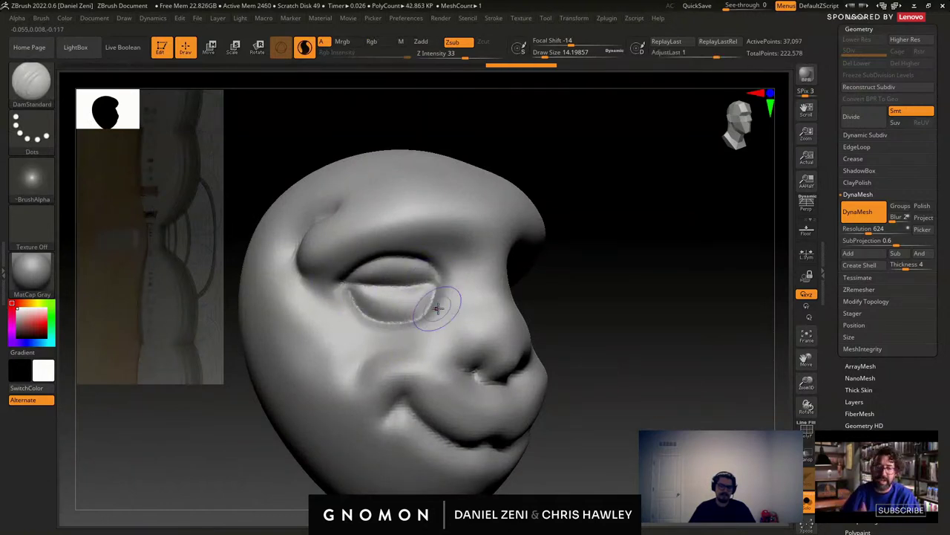
Carve a wide curved eye-bag fold from the inner eye corner down and around onto the cheek, redoing the first stroke.
mouse_move(442, 303)
mouse_down()
mouse_move(413, 340)
mouse_move(373, 358)
mouse_up()
key(ctrl+z)
mouse_move(443, 277)
mouse_down()
mouse_move(412, 356)
mouse_move(367, 358)
mouse_up()
mouse_move(365, 333)
right_down()
mouse_move(327, 325)
mouse_move(461, 312)
mouse_move(407, 300)
right_up()
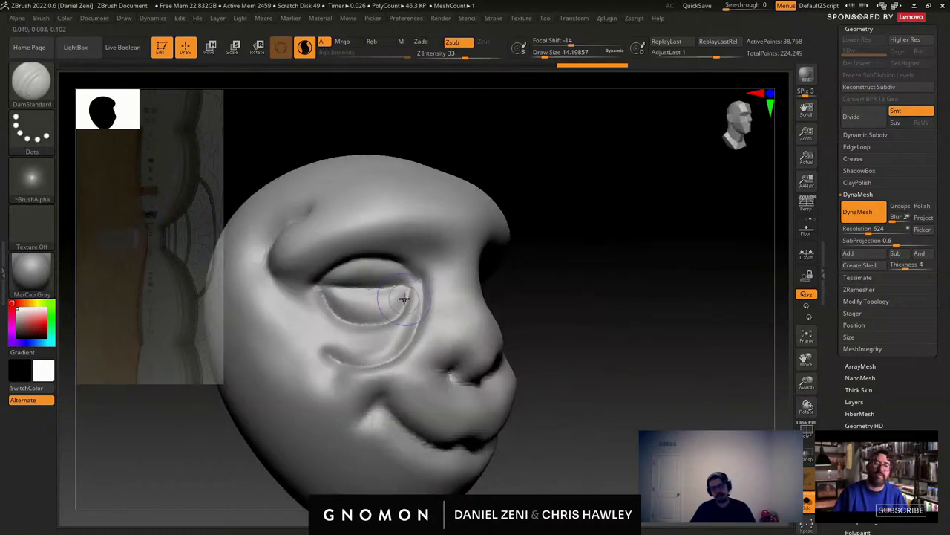
Deepen the line between the closed eyelids from corner to corner of the character's right eye.
mouse_move(403, 299)
mouse_down()
mouse_move(330, 294)
mouse_move(407, 286)
mouse_up()
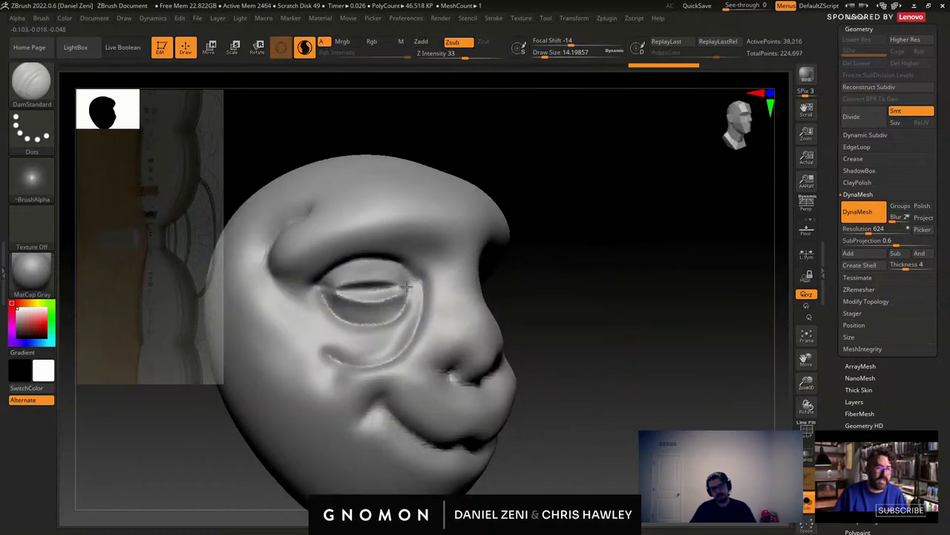
right_drag(407, 287, 439, 289)
drag(412, 286, 332, 289)
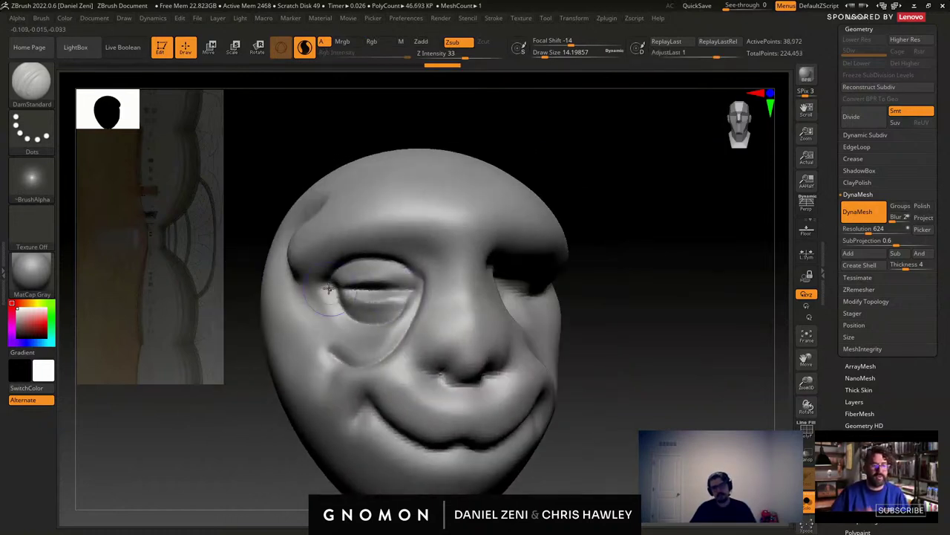
right_drag(329, 290, 403, 258)
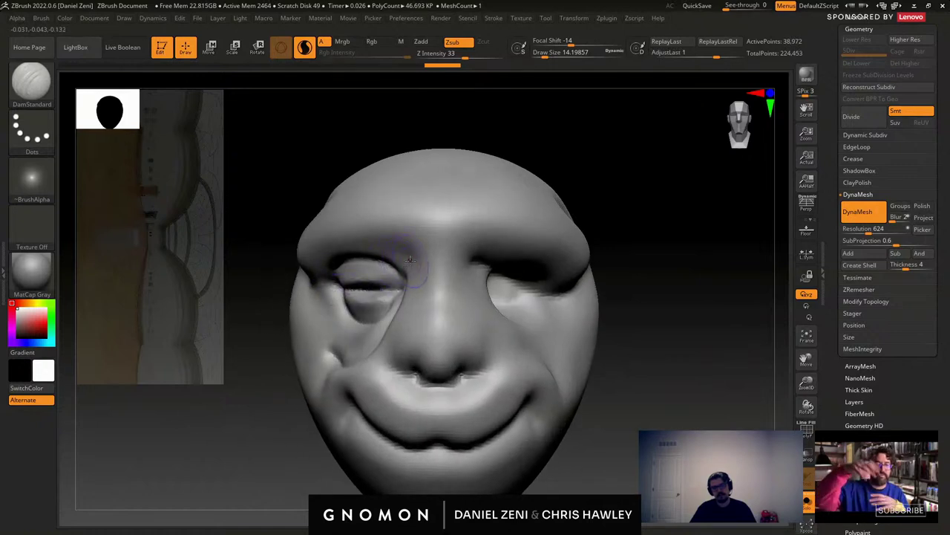
Carve a row of slanted grooves along the brow above the character's right eye to suggest eyebrow hair.
mouse_move(415, 237)
mouse_down()
mouse_move(377, 218)
mouse_move(334, 223)
mouse_up()
key(ctrl+z)
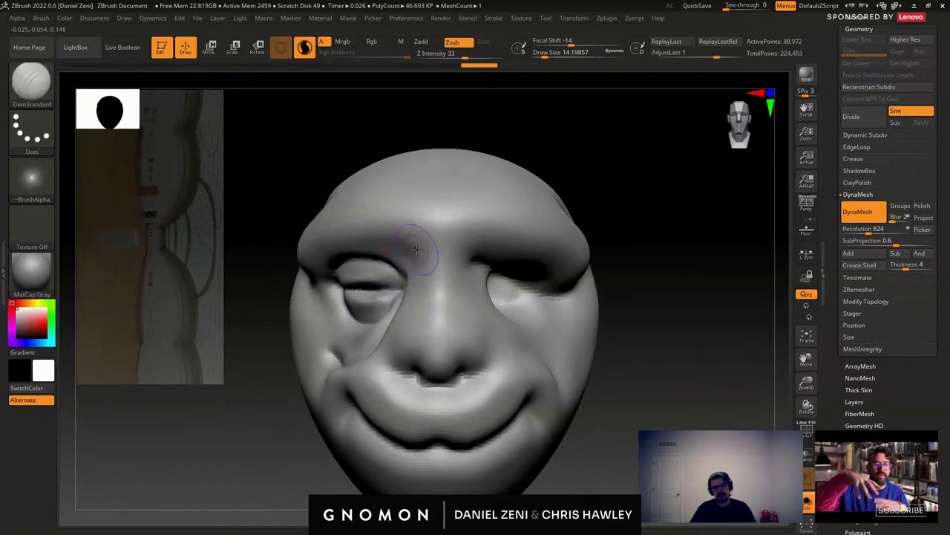
mouse_move(420, 247)
mouse_down()
mouse_move(378, 193)
mouse_move(367, 196)
mouse_up()
mouse_move(388, 233)
mouse_down()
mouse_move(355, 199)
mouse_move(343, 208)
mouse_up()
right_drag(340, 221, 371, 223)
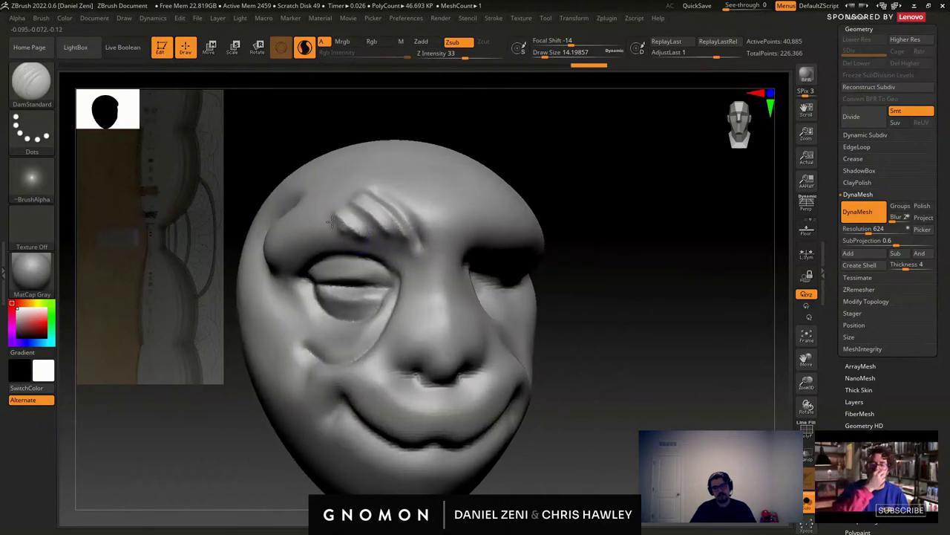
drag(344, 236, 321, 213)
mouse_move(327, 241)
mouse_down()
mouse_move(304, 224)
mouse_move(293, 237)
mouse_up()
ctrl+right_drag(329, 250, 357, 190)
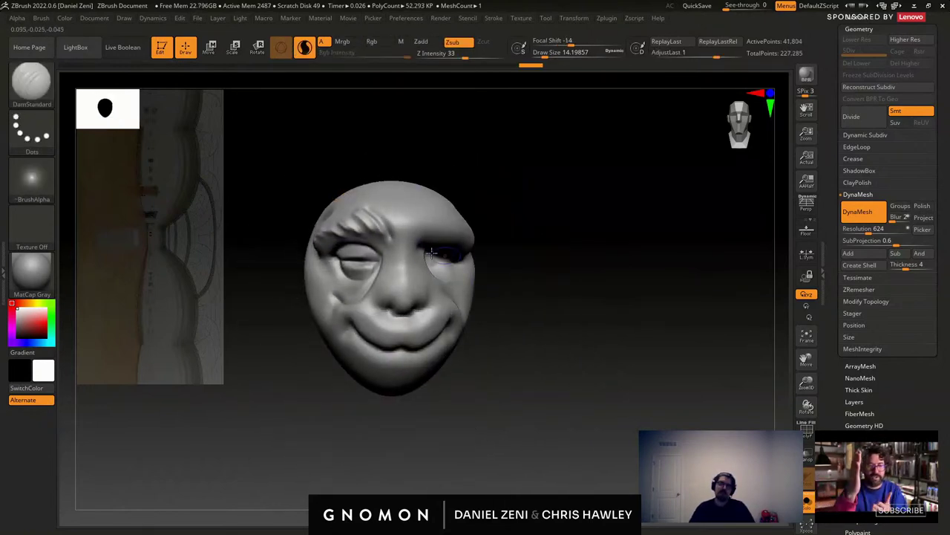
Carve the crease around the nostril wing on the character's right side of the nose.
mouse_move(353, 278)
ctrl+right_down()
mouse_move(387, 322)
mouse_move(405, 310)
ctrl+right_up()
mouse_move(380, 282)
mouse_down()
mouse_move(385, 318)
mouse_move(380, 280)
mouse_move(392, 268)
mouse_up()
right_drag(389, 249, 373, 243)
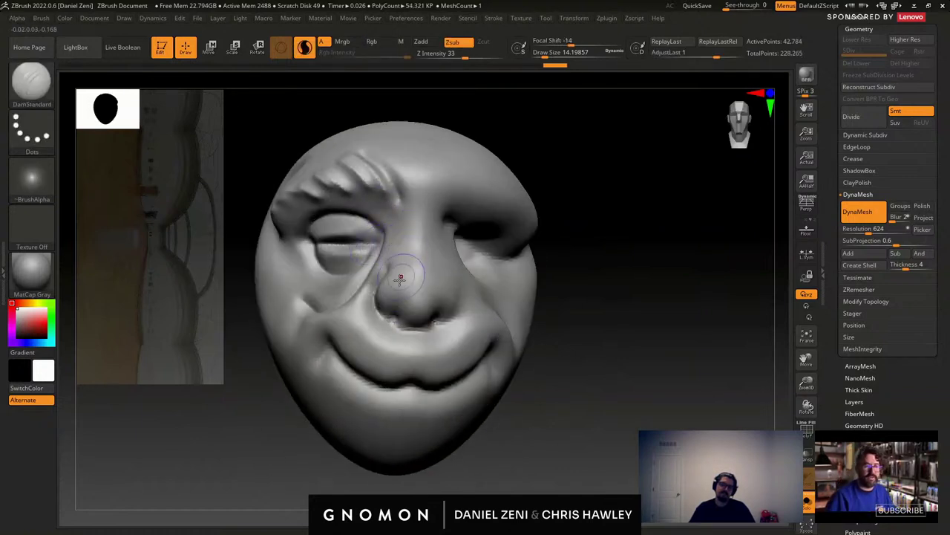